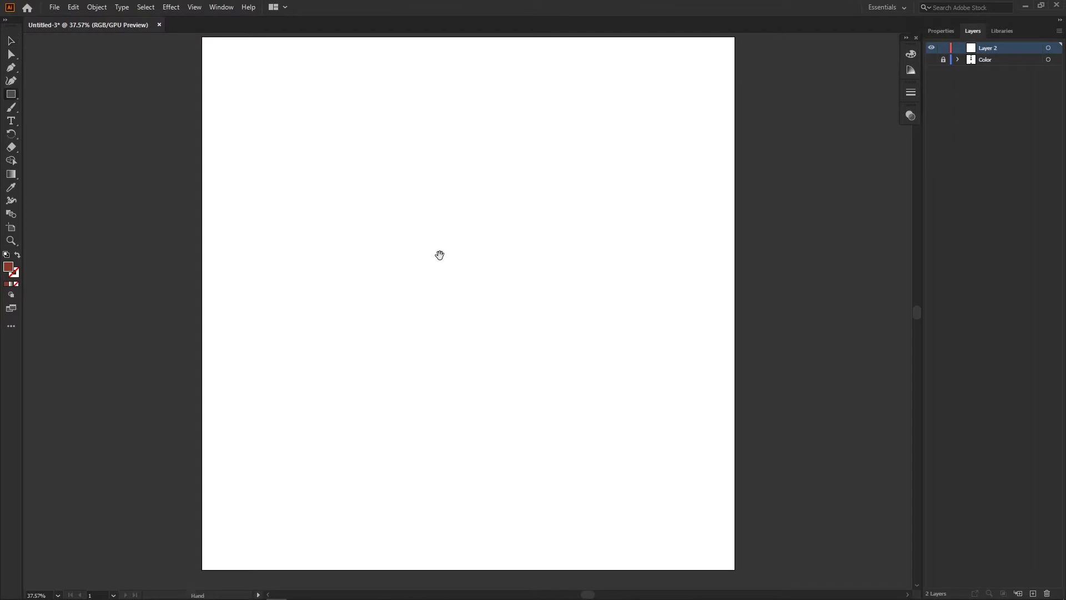
- Draw a long thin rim rectangle with white fill and black outline
{"action": "left_click_drag", "start_coordinate": [440, 255], "coordinate": [431, 256]}
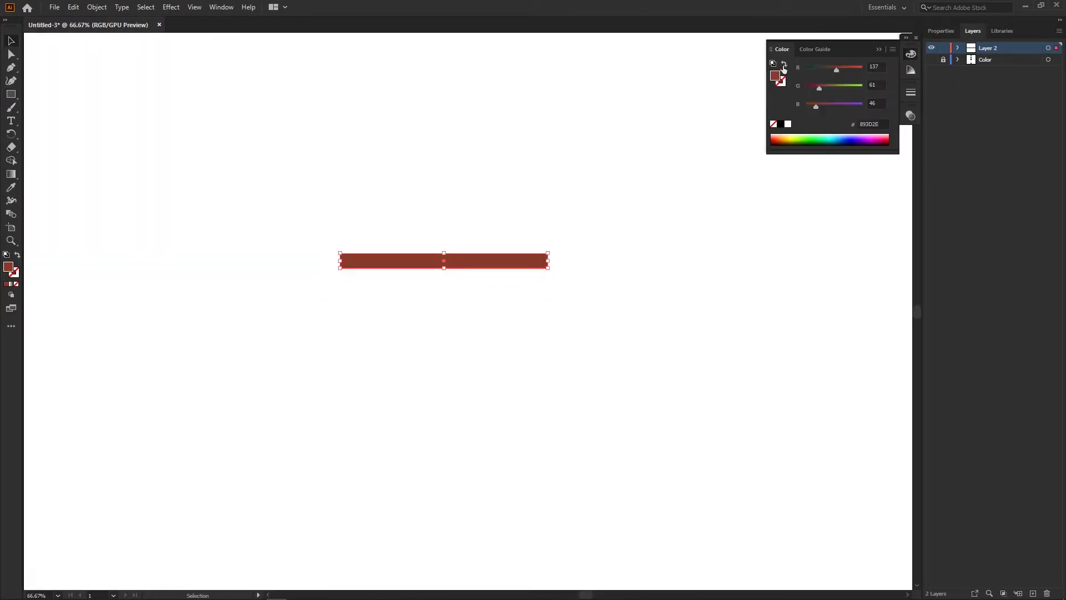
{"action": "left_click", "coordinate": [784, 64]}
{"action": "key", "text": "ctrl+1"}
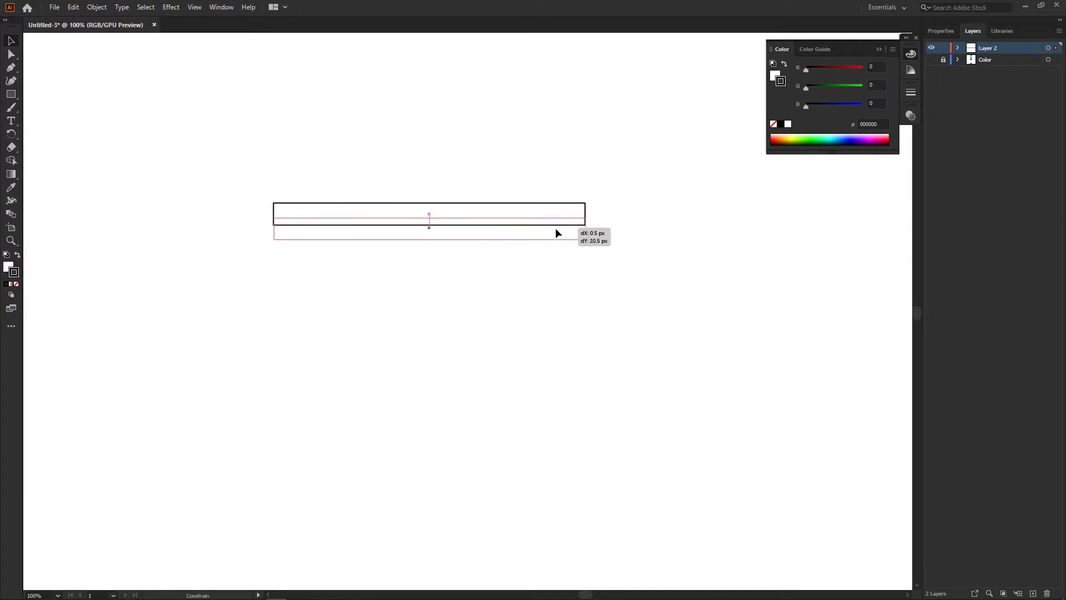
- Duplicate the rim down into a taller pot body and scale its bottom edge to 82%
{"action": "left_click_drag", "start_coordinate": [555, 227], "coordinate": [555, 228]}
{"action": "mouse_move", "coordinate": [522, 317]}
{"action": "left_mouse_down"}
{"action": "mouse_move", "coordinate": [536, 246]}
{"action": "mouse_move", "coordinate": [592, 254]}
{"action": "left_mouse_up"}
{"action": "key", "text": "ctrl+minus"}
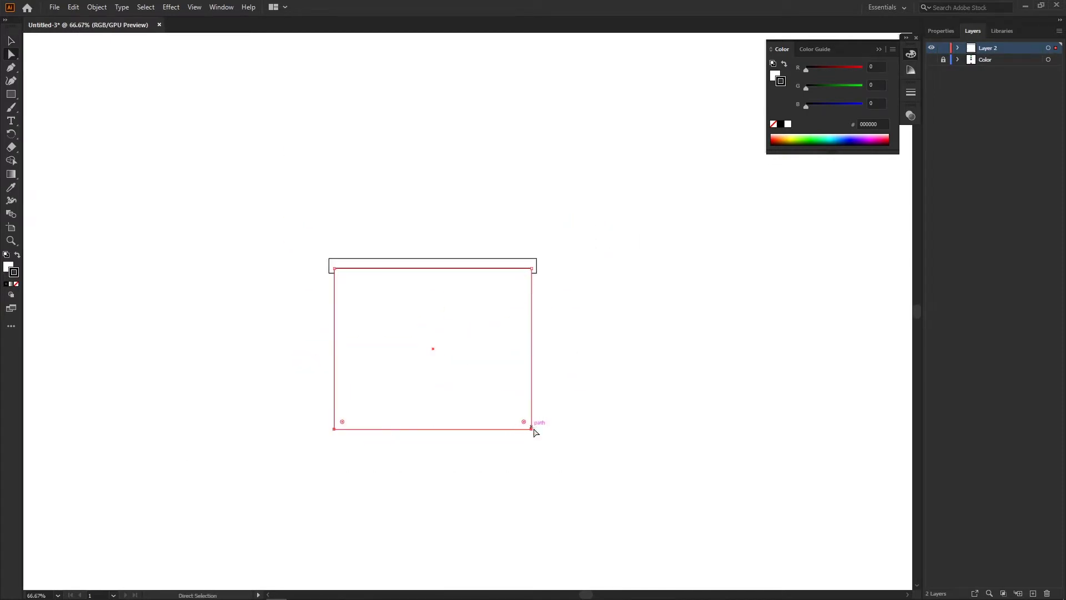
{"action": "right_click", "coordinate": [534, 432]}
{"action": "left_click", "coordinate": [669, 416]}
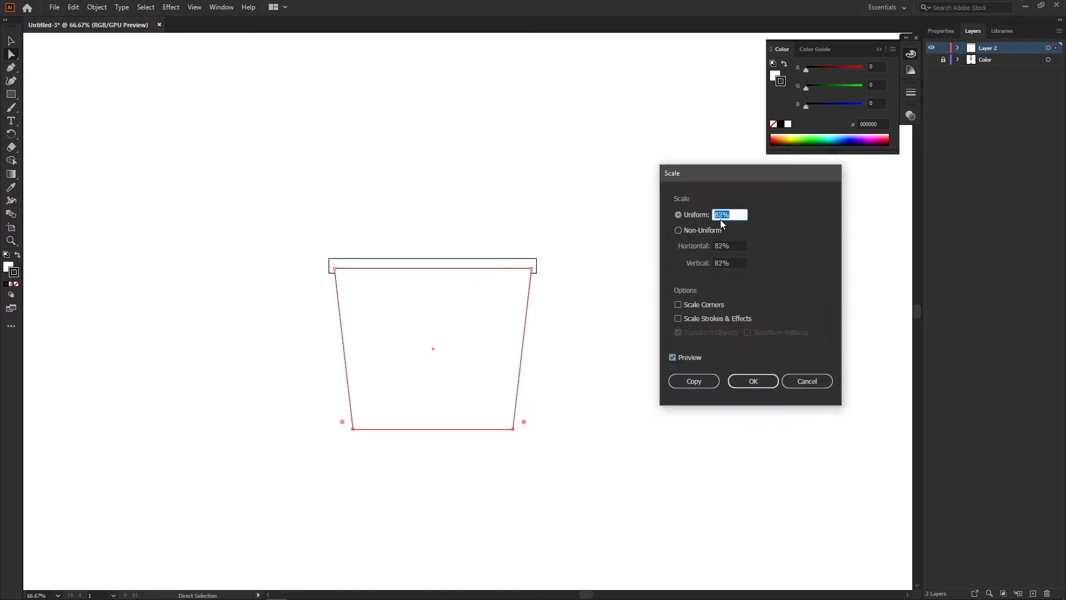
{"action": "left_click", "coordinate": [762, 381]}
{"action": "key", "text": "ctrl+plus"}
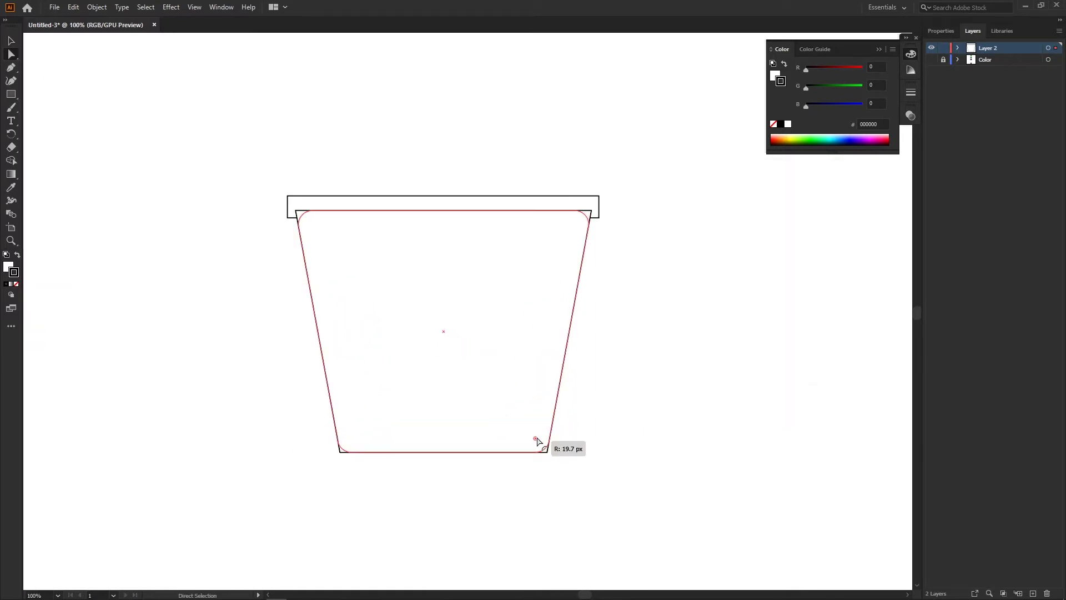
{"action": "key", "text": "ctrl+z"}
- Round the rim's corners with live-corner widgets into a full pill shape
{"action": "key", "text": "ctrl+plus"}
{"action": "left_click", "coordinate": [539, 263], "text": "alt"}
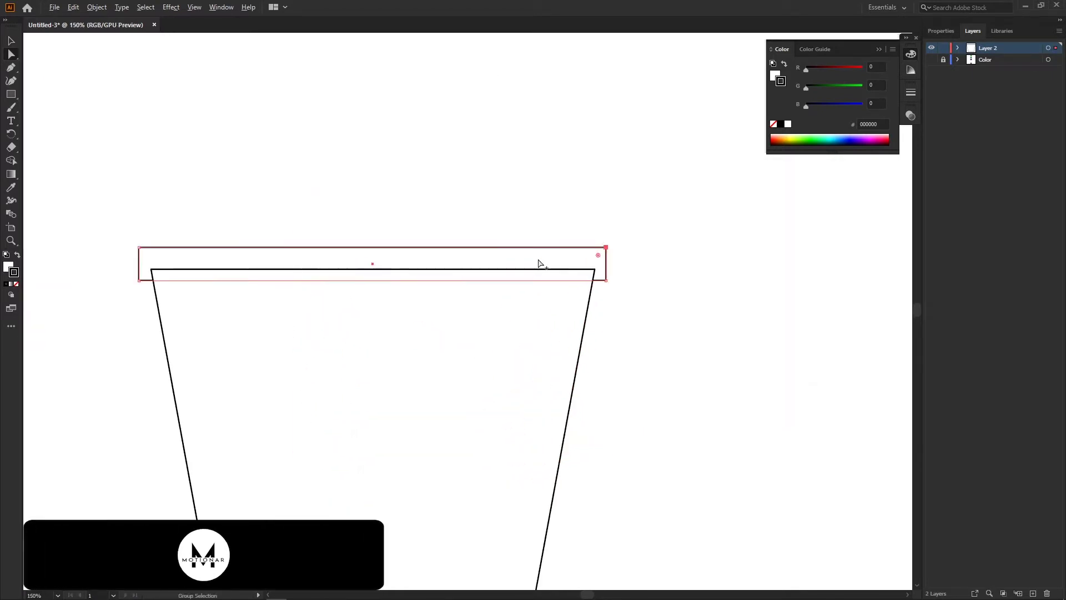
{"action": "key", "text": "v"}
{"action": "left_click_drag", "start_coordinate": [602, 258], "coordinate": [594, 257]}
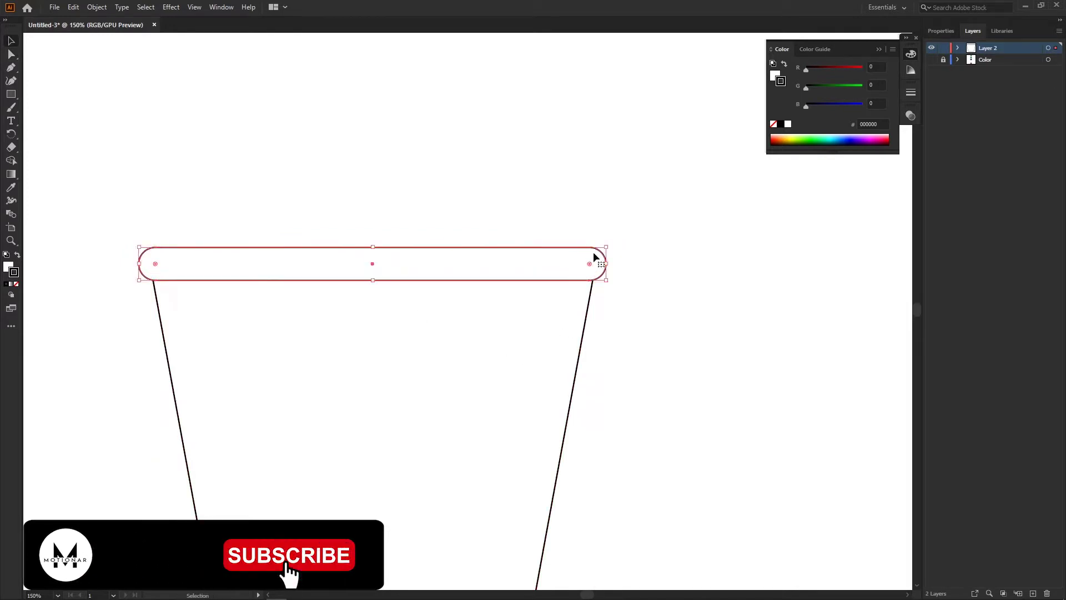
{"action": "key", "text": "ctrl+minus"}
{"action": "left_click", "coordinate": [543, 315]}
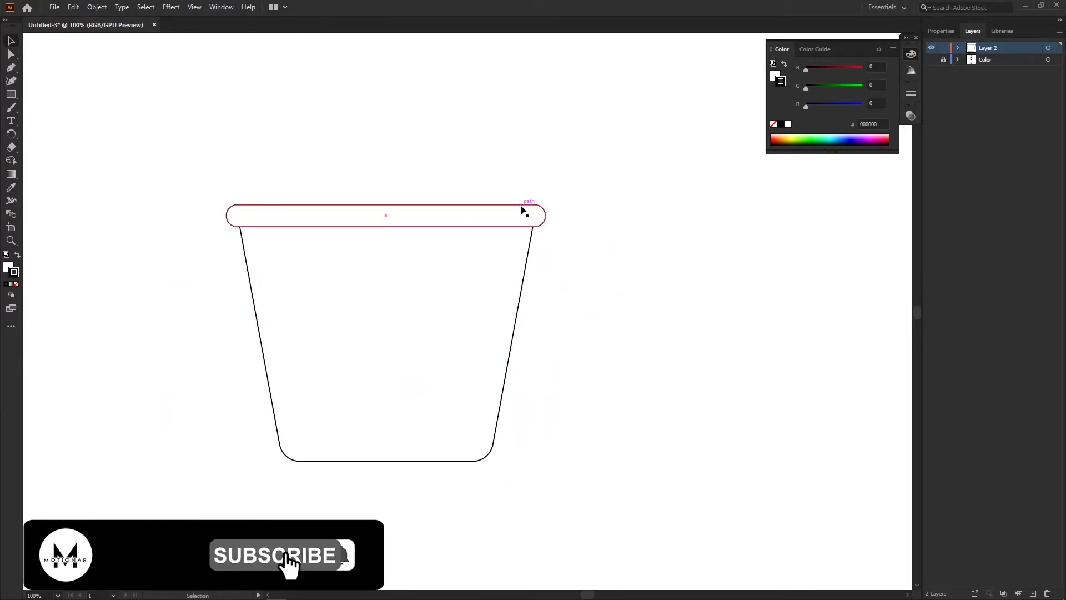
{"action": "left_click", "coordinate": [521, 206]}
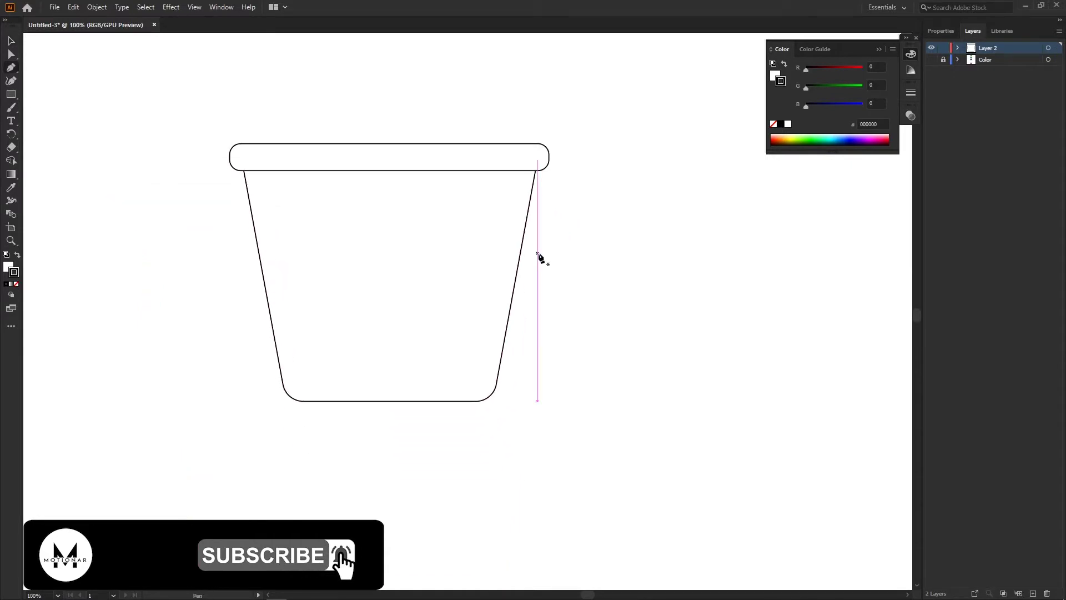
- Divide a lowered rim copy with the pot body to form a thin band under the rim
{"action": "left_click_drag", "start_coordinate": [498, 173], "coordinate": [498, 182]}
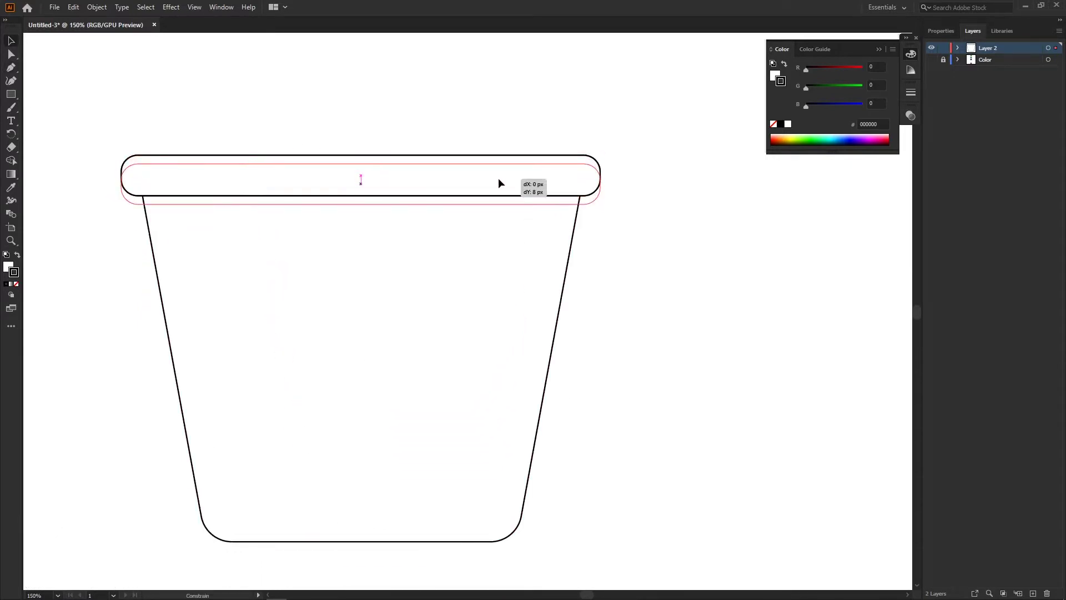
{"action": "left_click", "coordinate": [498, 216], "text": "shift"}
{"action": "left_click", "coordinate": [974, 296]}
{"action": "key", "text": "ctrl+equal"}
{"action": "key", "text": "a"}
{"action": "left_click", "coordinate": [545, 198]}
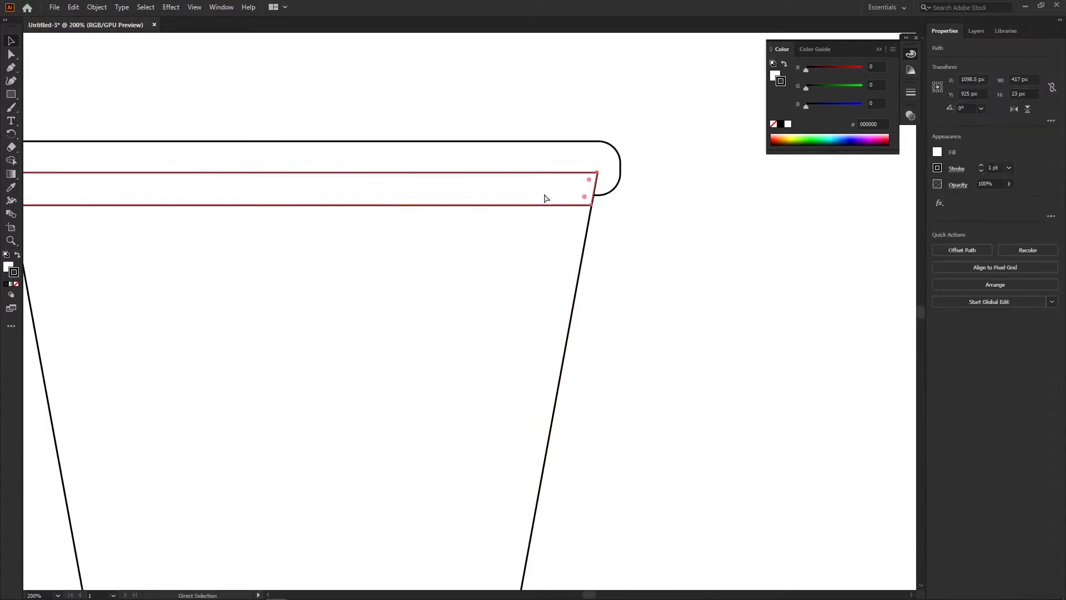
{"action": "left_click", "coordinate": [658, 236]}
{"action": "key", "text": "ctrl+minus"}
{"action": "key", "text": "ctrl+minus"}
{"action": "key", "text": "ctrl+minus"}
- Draw a large closed Pen shape whose curved edge sweeps diagonally across the pot
{"action": "key", "text": "p"}
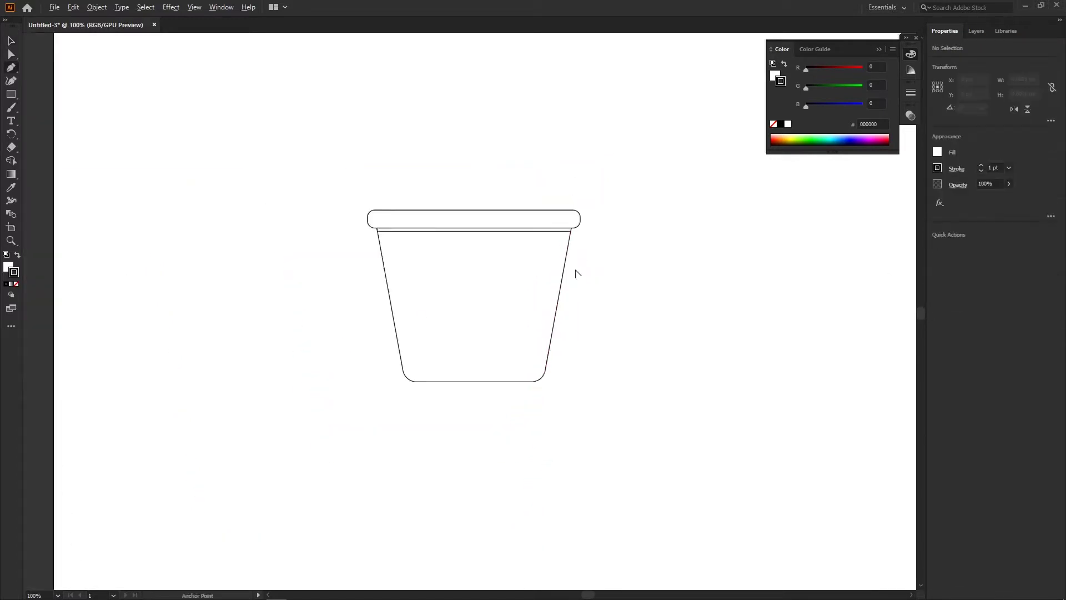
{"action": "left_click", "coordinate": [547, 112]}
{"action": "mouse_move", "coordinate": [355, 369]}
{"action": "left_mouse_down"}
{"action": "mouse_move", "coordinate": [210, 371]}
{"action": "mouse_move", "coordinate": [71, 409]}
{"action": "mouse_move", "coordinate": [222, 399]}
{"action": "left_mouse_up"}
{"action": "left_click", "coordinate": [518, 457]}
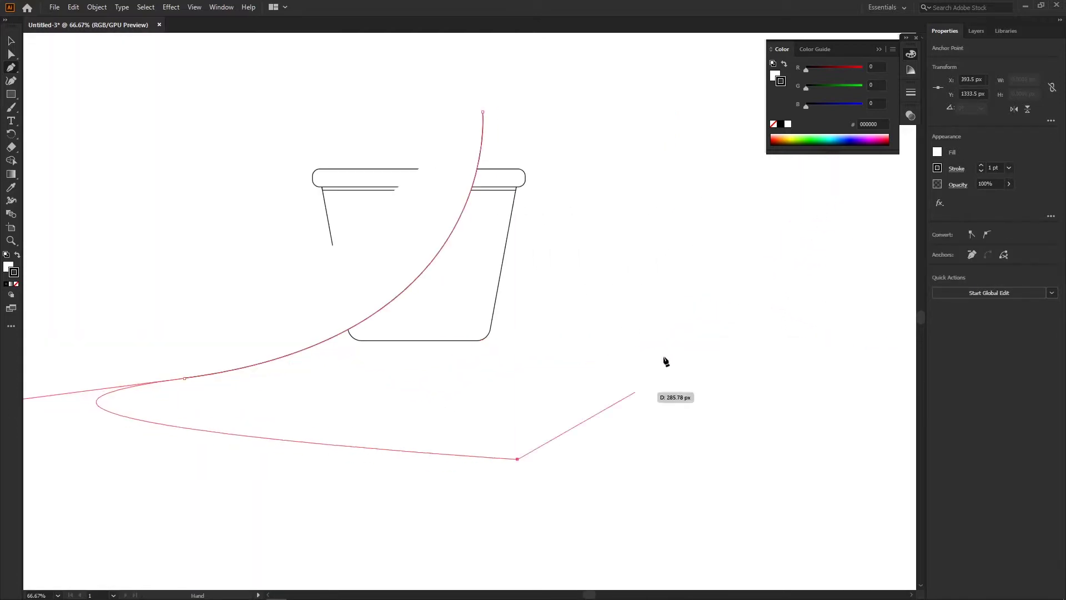
{"action": "left_click", "coordinate": [666, 309]}
{"action": "left_click", "coordinate": [594, 107]}
{"action": "left_click", "coordinate": [488, 107]}
{"action": "key", "text": "ctrl+1"}
- Crop the curved shape to the pot body, leaving a diagonal curve across it
{"action": "left_click", "coordinate": [648, 224]}
{"action": "key", "text": "ctrl+shift+bracketleft"}
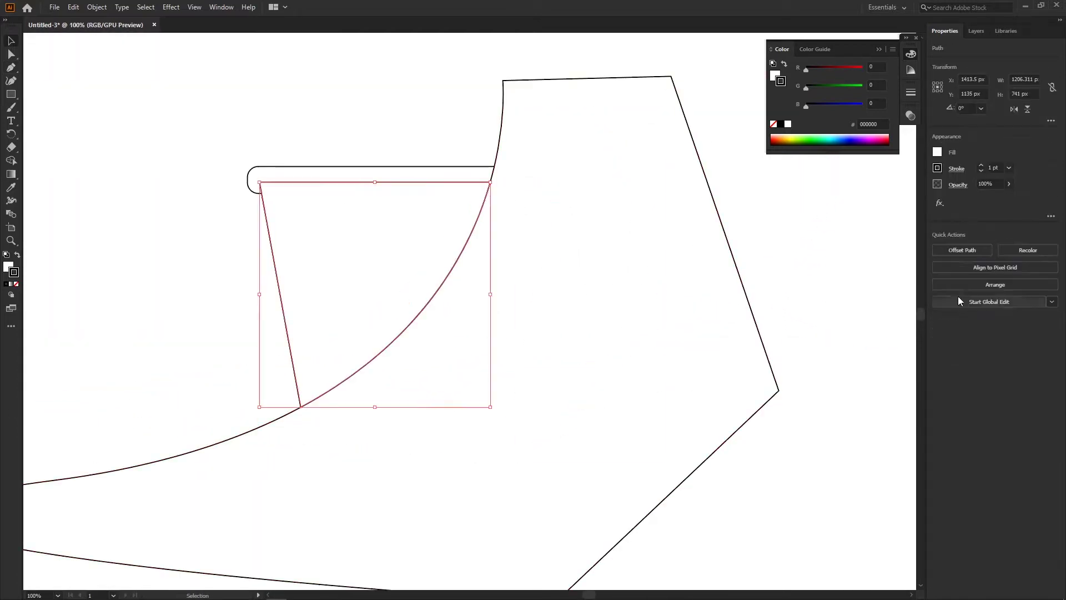
{"action": "left_click", "coordinate": [438, 226]}
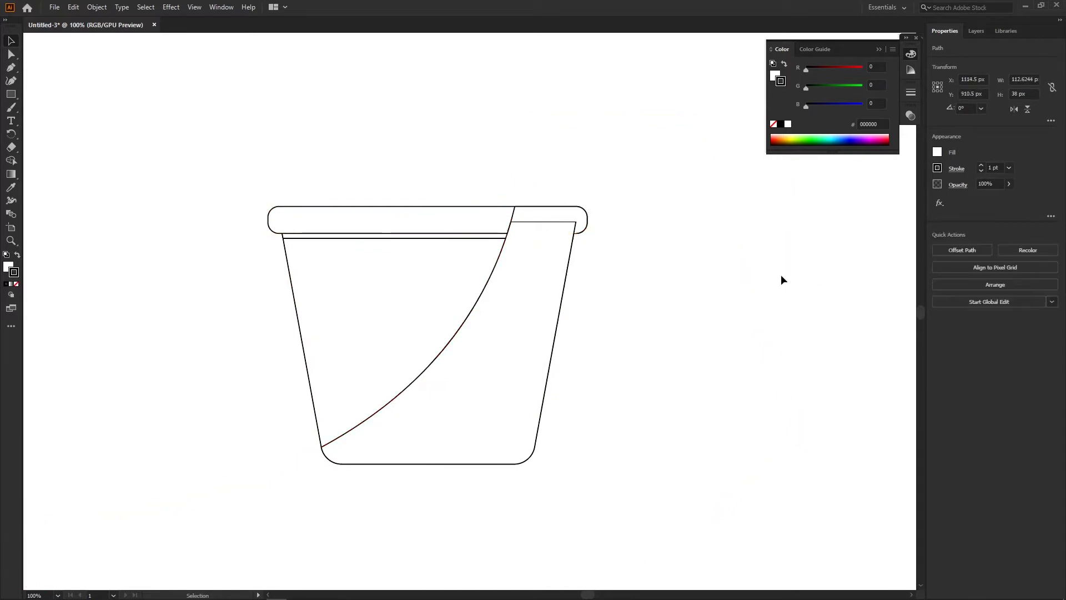
{"action": "scroll", "coordinate": [533, 261], "scroll_direction": "up", "scroll_amount": 1}
{"action": "left_click", "coordinate": [539, 244]}
{"action": "left_click", "coordinate": [616, 248]}
{"action": "scroll", "coordinate": [556, 261], "scroll_direction": "up", "scroll_amount": 1}
{"action": "key", "text": "v"}
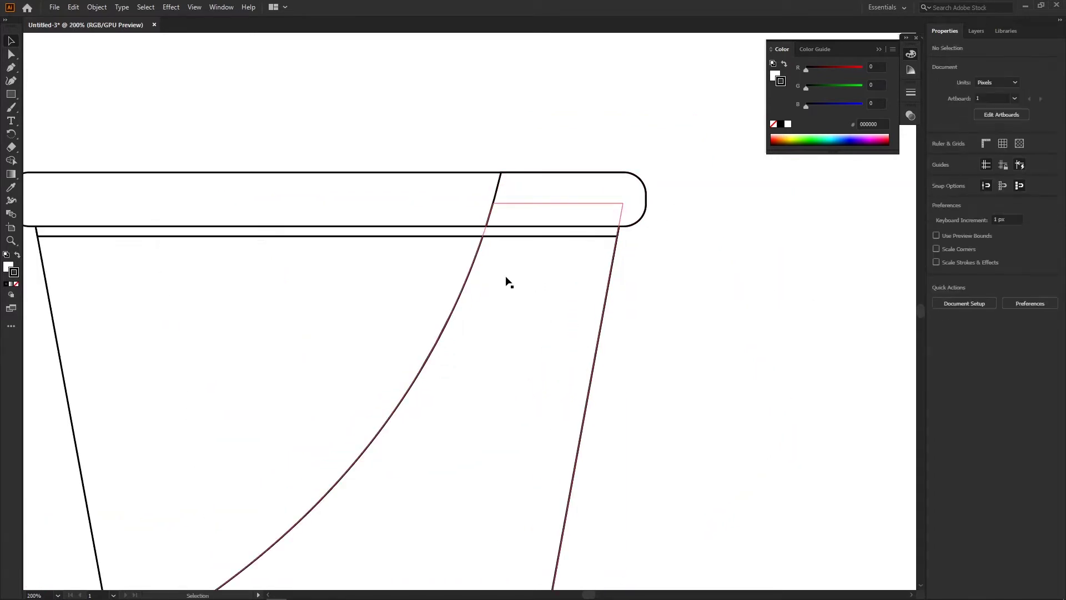
{"action": "left_click", "coordinate": [505, 275]}
{"action": "key", "text": "ctrl+shift+a"}
{"action": "scroll", "coordinate": [439, 272], "scroll_direction": "down", "scroll_amount": 4}
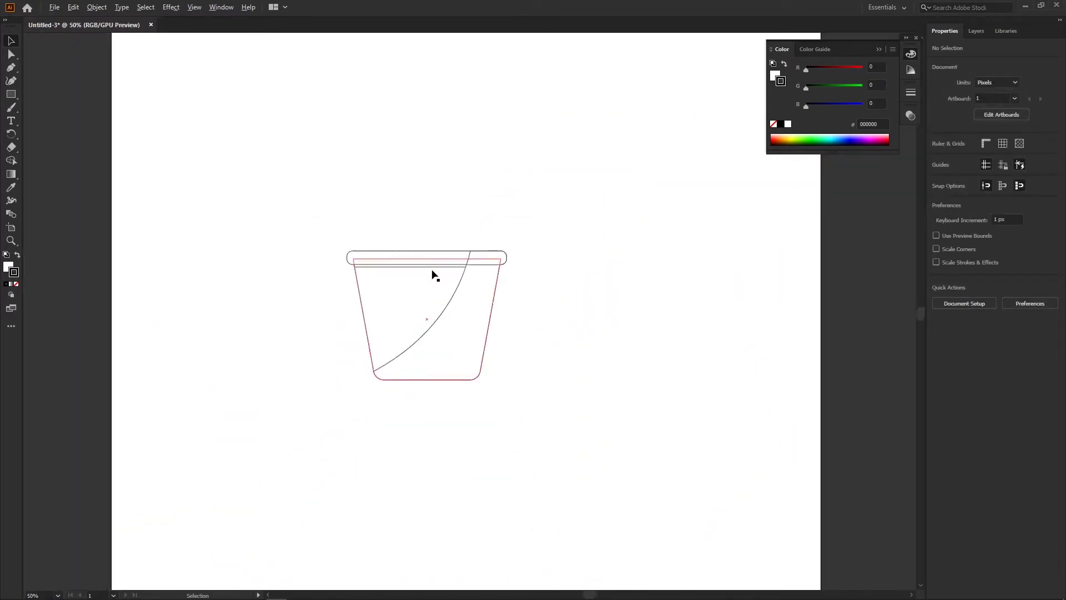
- Draw a tall rectangle rising from the pot as the cactus trunk
{"action": "key", "text": "p"}
{"action": "scroll", "coordinate": [424, 309], "scroll_direction": "up", "scroll_amount": 2}
{"action": "mouse_move", "coordinate": [422, 315]}
{"action": "left_mouse_down"}
{"action": "mouse_move", "coordinate": [408, 291]}
{"action": "mouse_move", "coordinate": [433, 259]}
{"action": "left_mouse_up"}
{"action": "key", "text": "m"}
{"action": "left_click_drag", "start_coordinate": [469, 354], "coordinate": [466, 356]}
{"action": "key", "text": "v"}
{"action": "scroll", "coordinate": [496, 223], "scroll_direction": "up", "scroll_amount": 2}
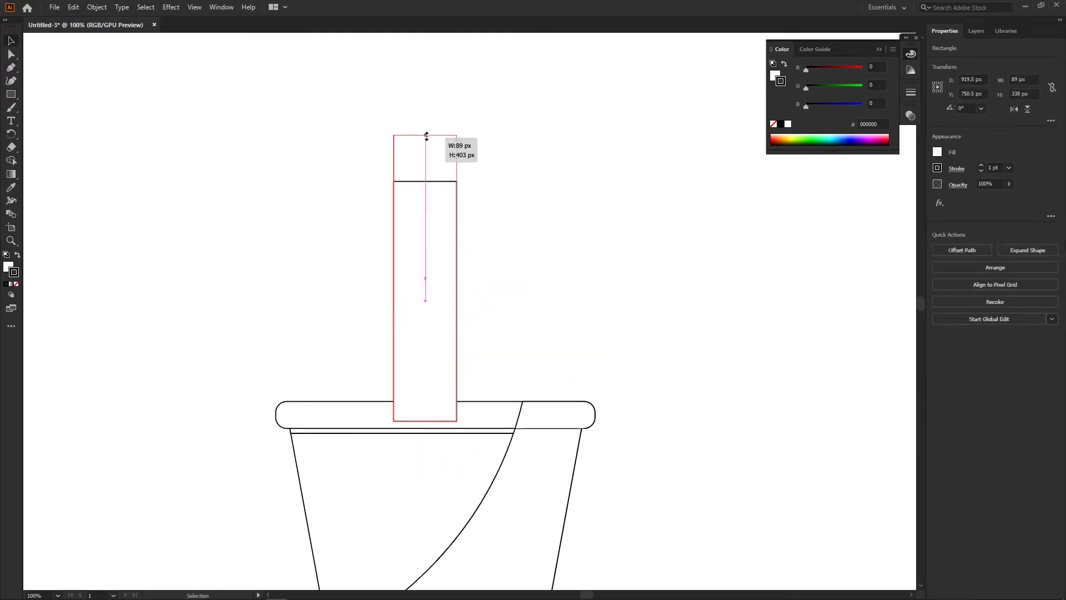
{"action": "left_click_drag", "start_coordinate": [426, 136], "coordinate": [426, 137]}
{"action": "left_click", "coordinate": [514, 221]}
{"action": "scroll", "coordinate": [368, 244], "scroll_direction": "up", "scroll_amount": 1}
- Draw an L-shaped left arm, rounding its inner corner and its top into a semicircle
{"action": "key", "text": "p"}
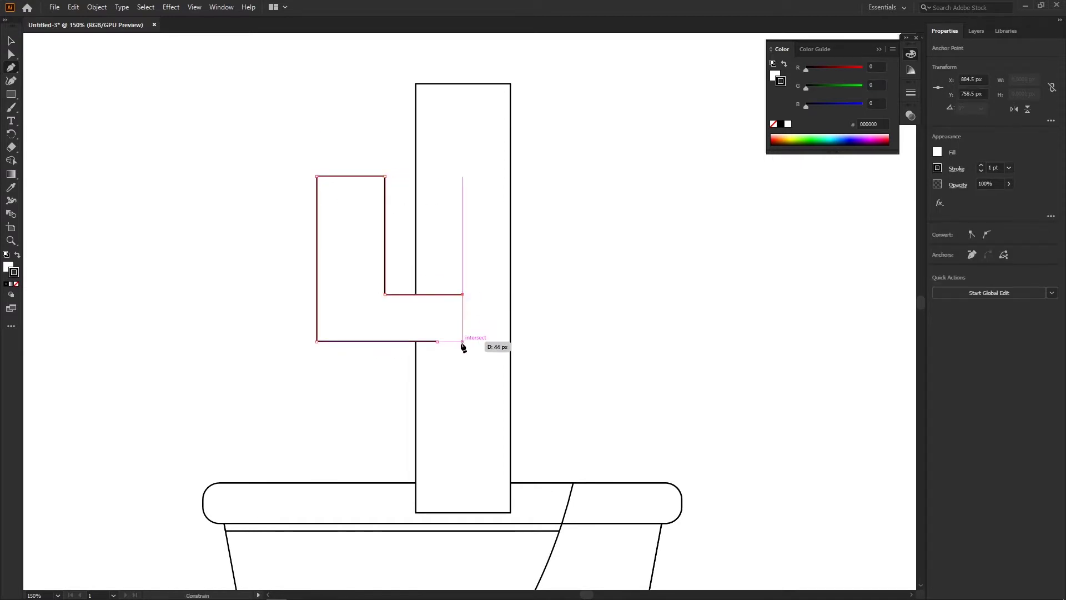
{"action": "left_click", "coordinate": [438, 341]}
{"action": "key", "text": "a"}
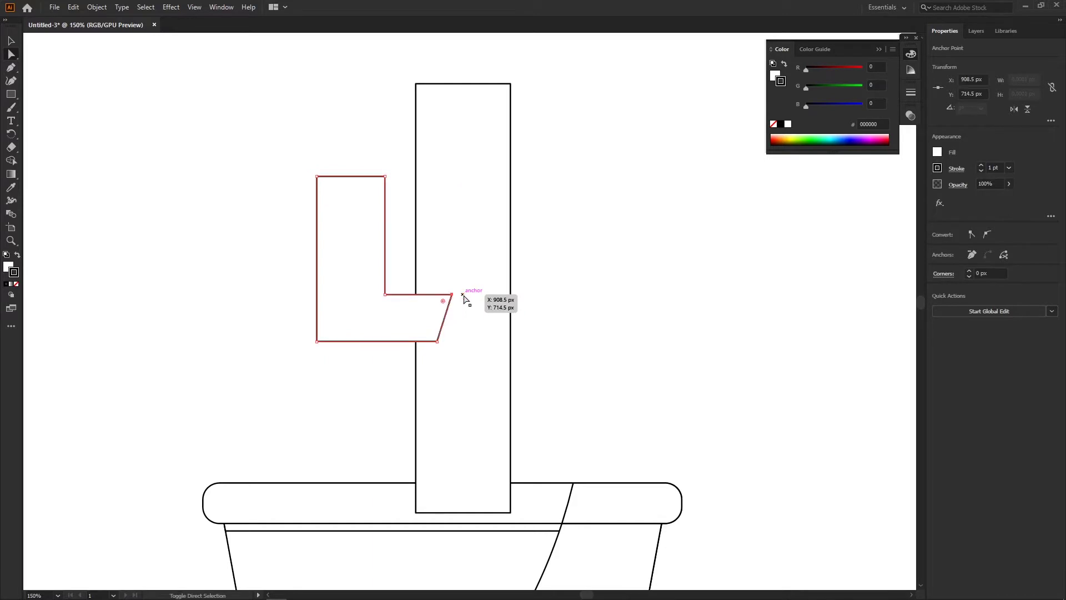
{"action": "left_click_drag", "start_coordinate": [364, 293], "coordinate": [366, 296]}
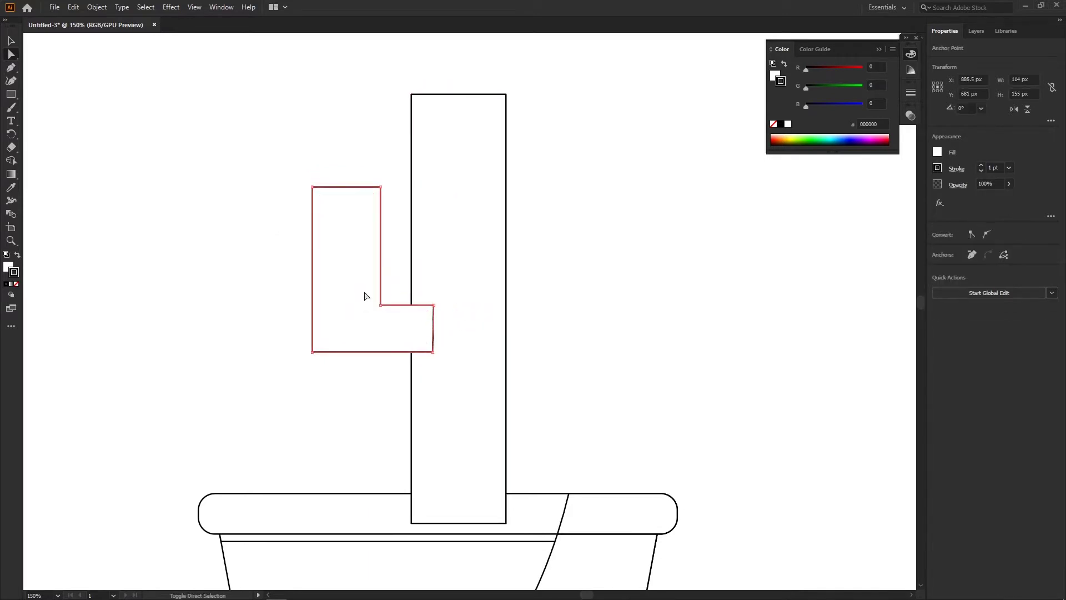
{"action": "key", "text": "ctrl+plus"}
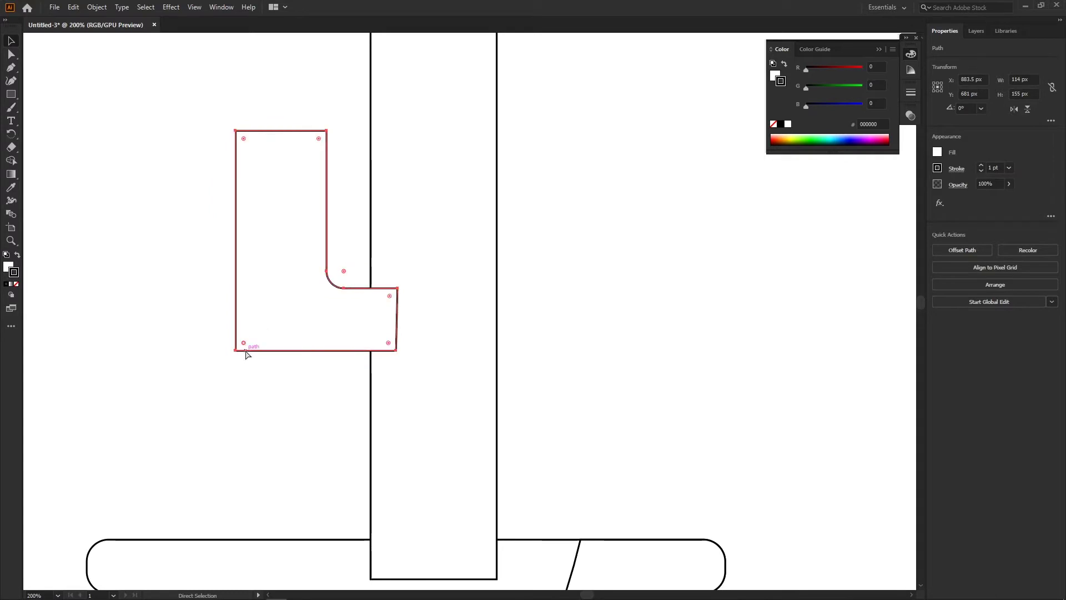
{"action": "left_click_drag", "start_coordinate": [324, 286], "coordinate": [317, 342]}
{"action": "left_click", "coordinate": [317, 189]}
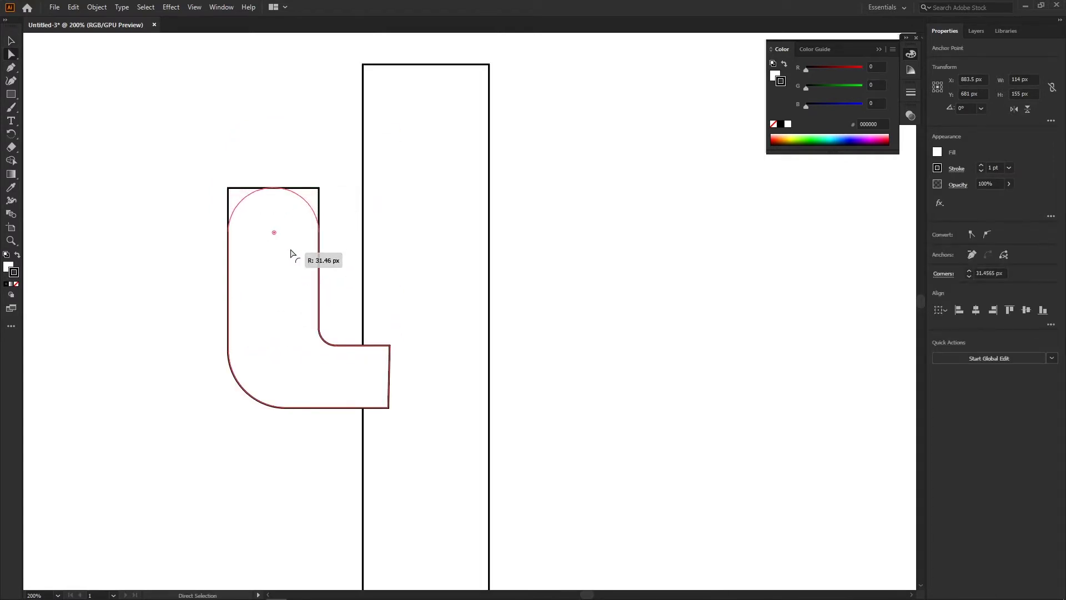
{"action": "left_click_drag", "start_coordinate": [290, 254], "coordinate": [249, 290]}
{"action": "key", "text": "ctrl+minus"}
{"action": "key", "text": "v"}
{"action": "left_click", "coordinate": [147, 311]}
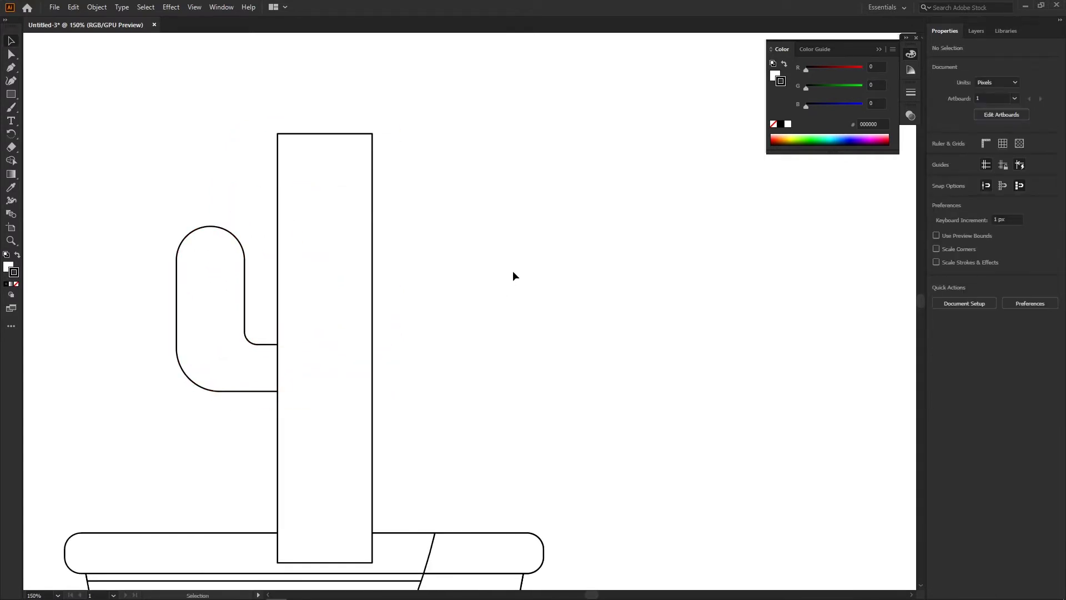
- Begin the outline of a second arm on the trunk's right side
{"action": "key", "text": "p"}
{"action": "left_click", "coordinate": [345, 277]}
{"action": "left_click", "coordinate": [422, 277]}
- Close the right arm and round its inner corner, bottom corner and semicircular top
{"action": "left_click_drag", "start_coordinate": [422, 253], "coordinate": [416, 314]}
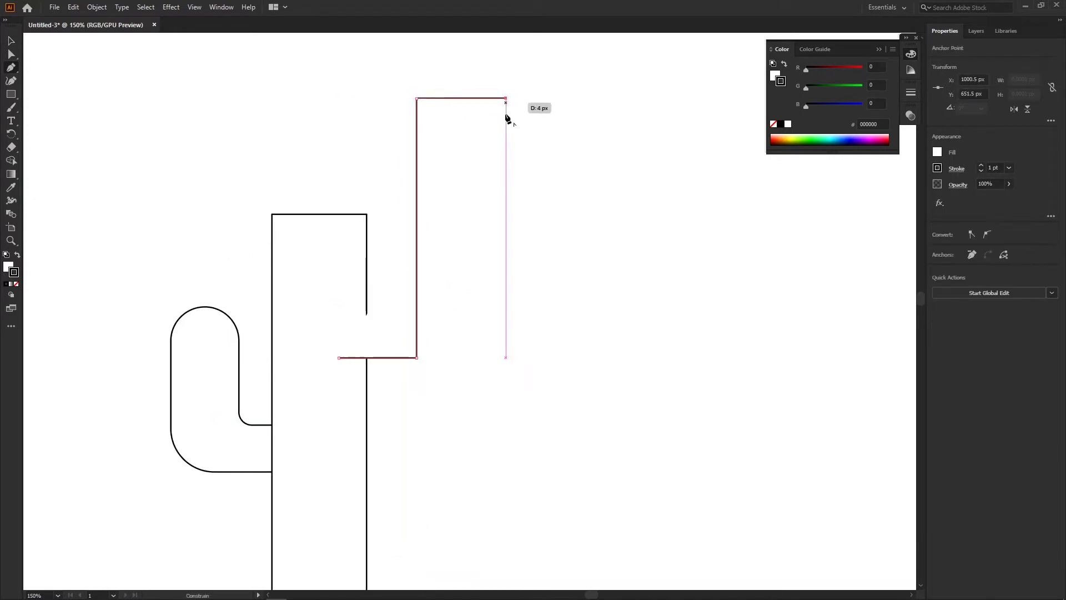
{"action": "scroll", "coordinate": [500, 353], "scroll_direction": "down", "scroll_amount": 3}
{"action": "left_click", "coordinate": [340, 237]}
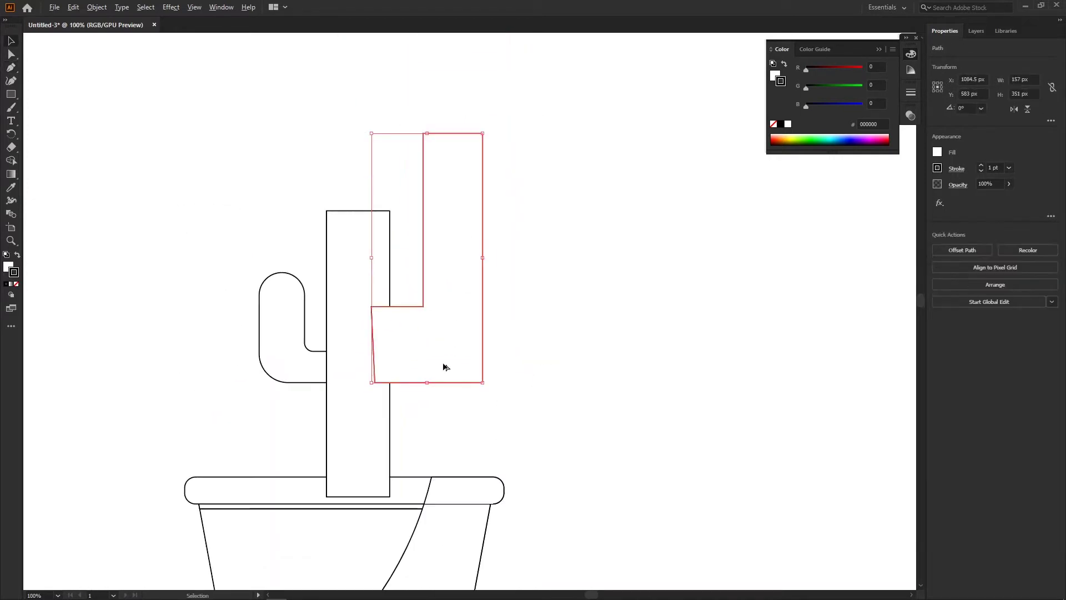
{"action": "key", "text": "a"}
{"action": "left_click_drag", "start_coordinate": [364, 290], "coordinate": [358, 285]}
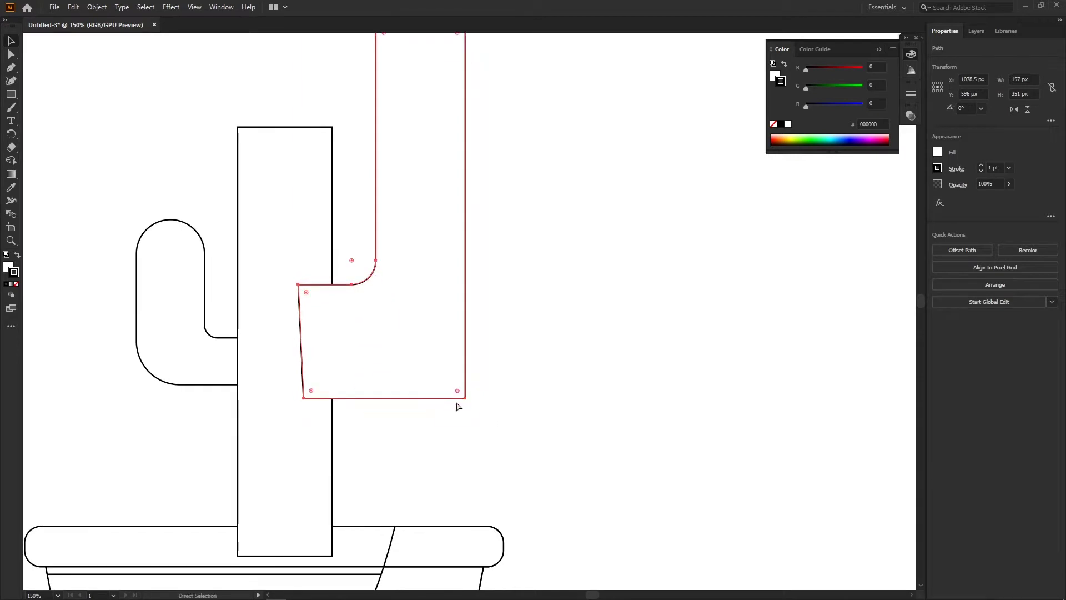
{"action": "left_click_drag", "start_coordinate": [378, 330], "coordinate": [379, 331]}
{"action": "left_click_drag", "start_coordinate": [381, 218], "coordinate": [540, 331]}
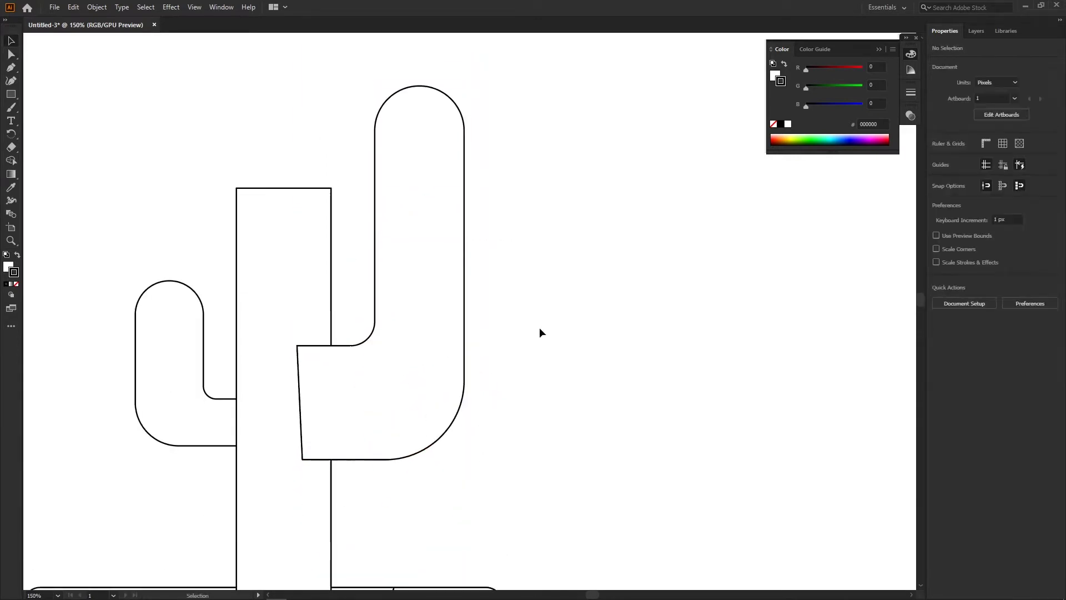
{"action": "left_click", "coordinate": [481, 396]}
- Round the left arm's bottom corners
{"action": "left_click", "coordinate": [255, 238]}
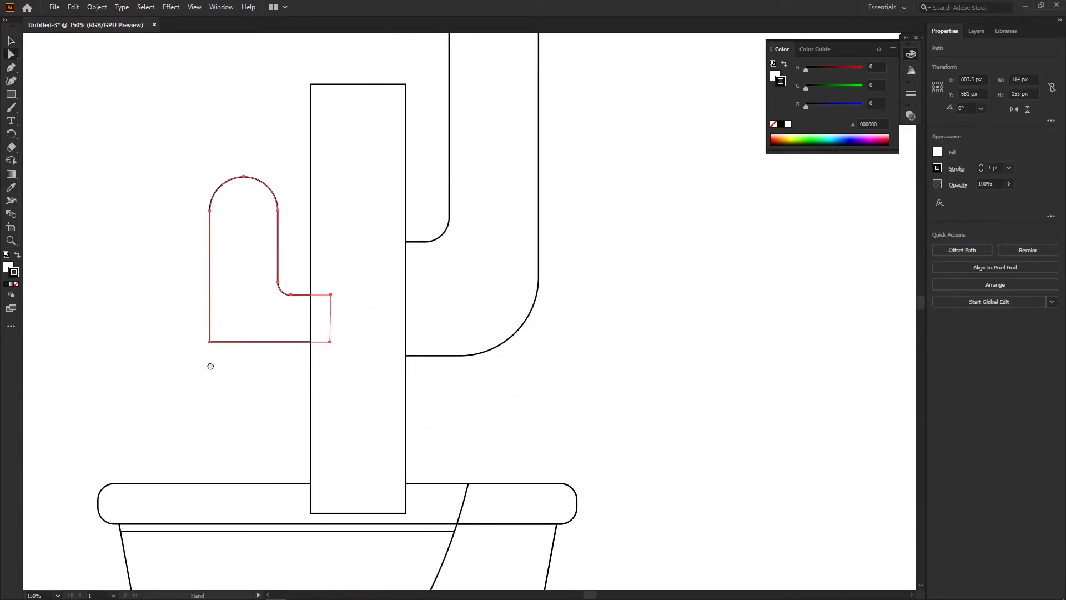
{"action": "mouse_move", "coordinate": [195, 320]}
{"action": "left_mouse_down"}
{"action": "mouse_move", "coordinate": [335, 357]}
{"action": "mouse_move", "coordinate": [333, 336]}
{"action": "left_mouse_up"}
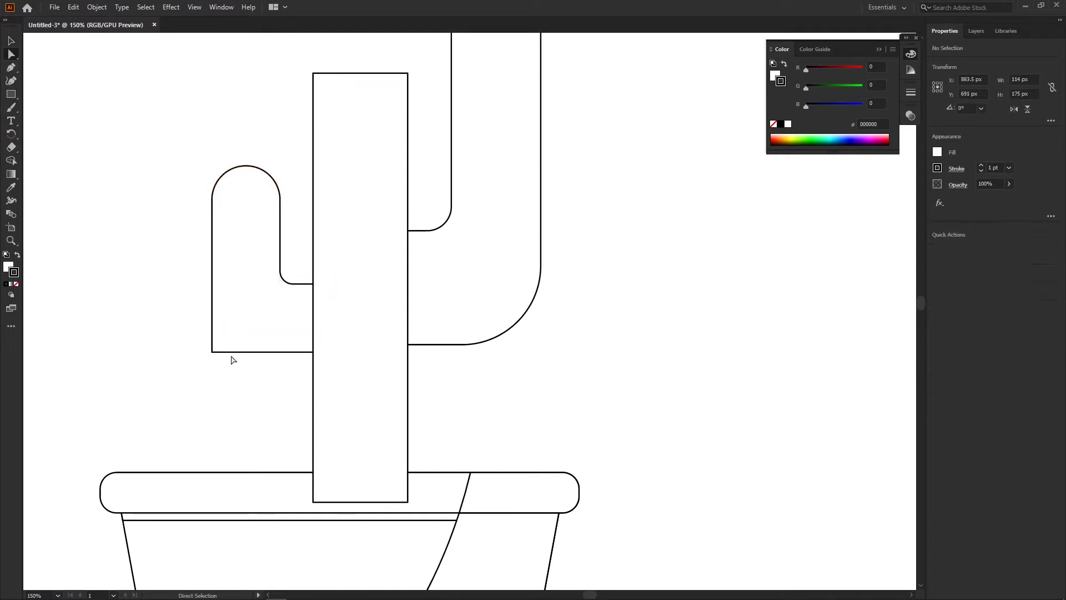
{"action": "scroll", "coordinate": [232, 360], "scroll_direction": "up", "scroll_amount": 1}
{"action": "left_click", "coordinate": [218, 351]}
{"action": "left_click_drag", "start_coordinate": [278, 306], "coordinate": [278, 306]}
{"action": "scroll", "coordinate": [366, 450], "scroll_direction": "down", "scroll_amount": 2}
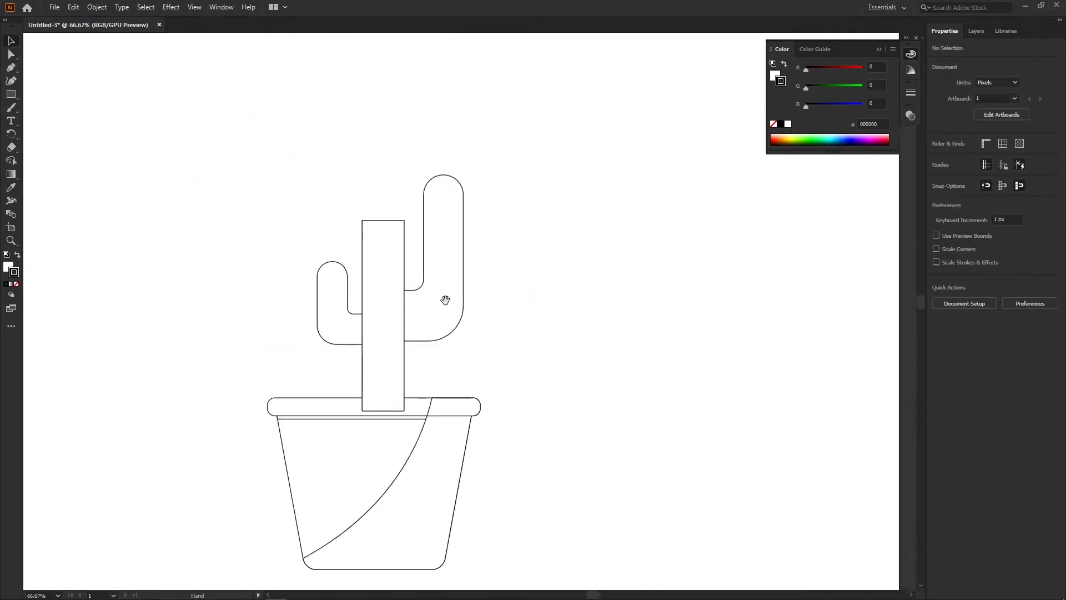
{"action": "key", "text": "v"}
{"action": "left_click", "coordinate": [445, 241]}
{"action": "left_click", "coordinate": [313, 208]}
- Fully round the trunk's top corners while keeping its base square
{"action": "left_click", "coordinate": [412, 234]}
{"action": "left_click_drag", "start_coordinate": [407, 228], "coordinate": [389, 250]}
{"action": "left_click", "coordinate": [540, 336]}
{"action": "scroll", "coordinate": [540, 335], "scroll_direction": "down", "scroll_amount": 2}
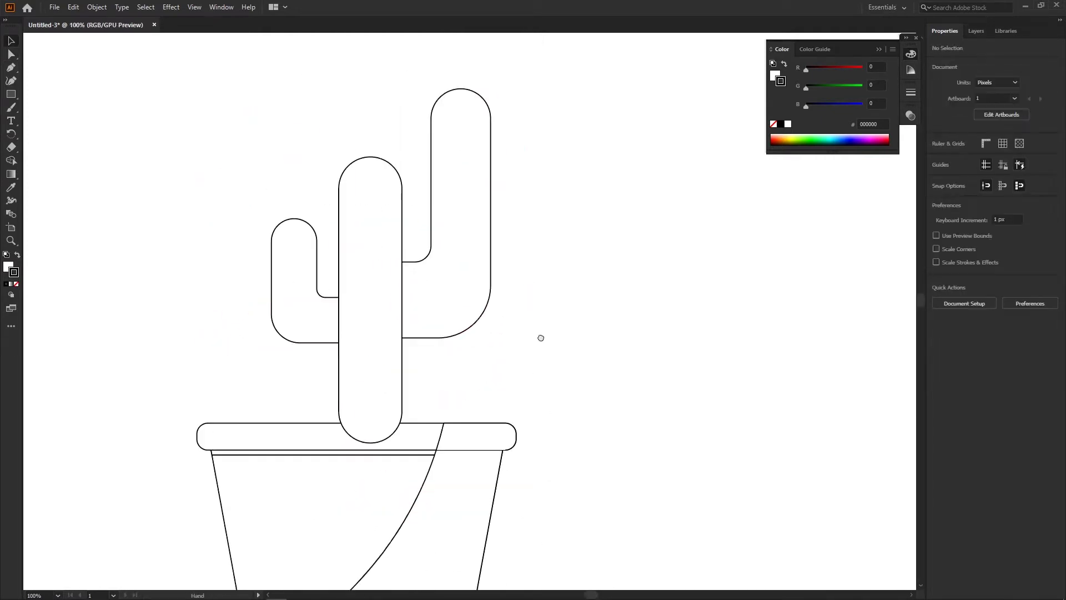
{"action": "key", "text": "ctrl+z"}
{"action": "scroll", "coordinate": [346, 146], "scroll_direction": "down", "scroll_amount": 1}
{"action": "left_click_drag", "start_coordinate": [344, 143], "coordinate": [361, 178]}
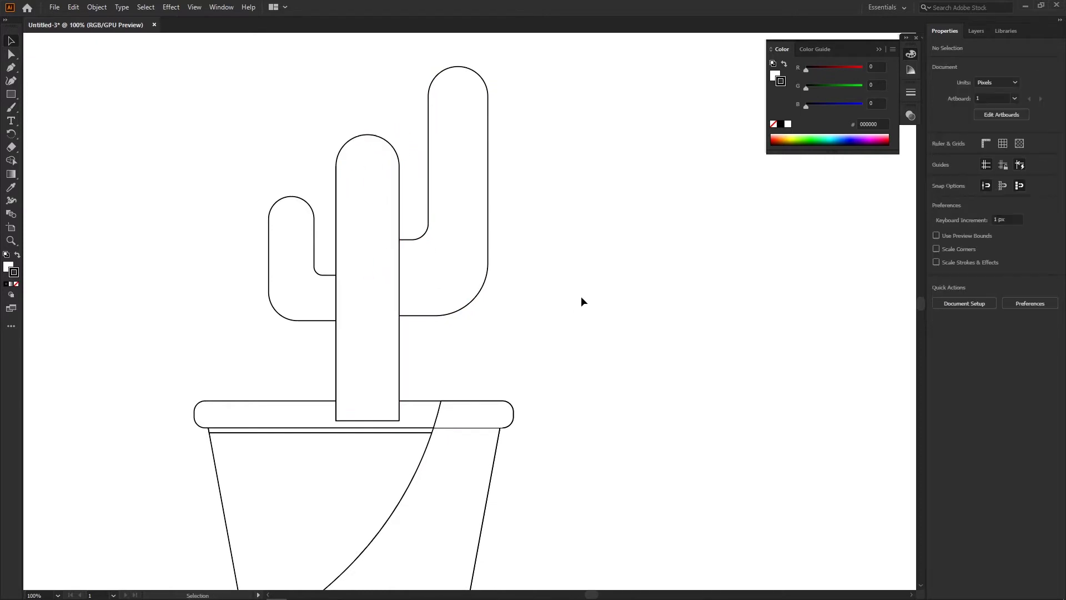
- Select the three cactus shapes to review the finished cactus outline
{"action": "left_click_drag", "start_coordinate": [581, 296], "coordinate": [248, 329]}
{"action": "left_click", "coordinate": [247, 330]}
{"action": "scroll", "coordinate": [493, 303], "scroll_direction": "down", "scroll_amount": 2}
{"action": "left_click_drag", "start_coordinate": [545, 241], "coordinate": [281, 334]}
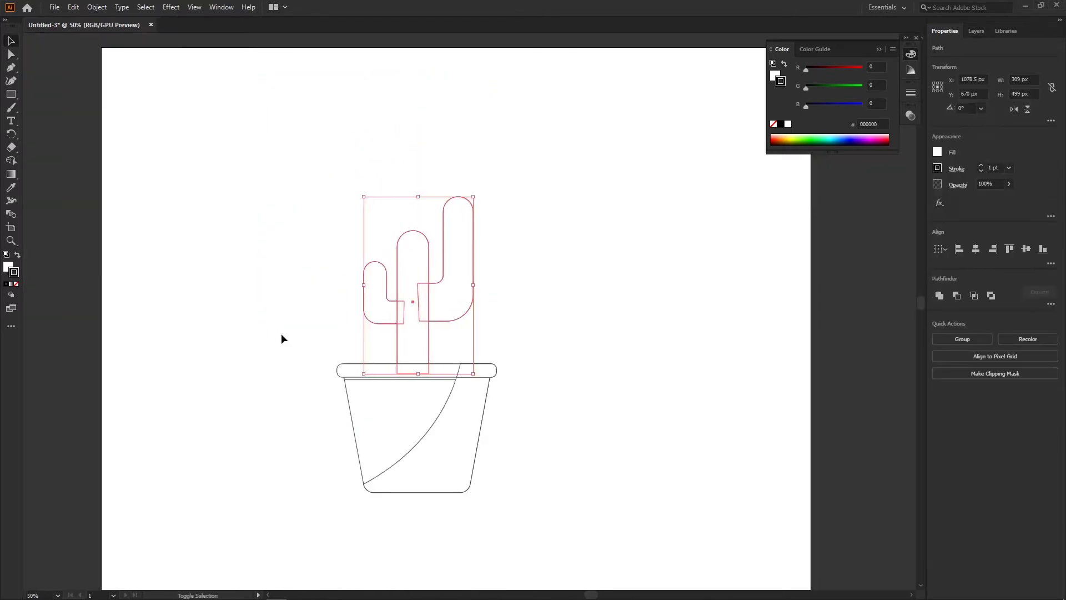
{"action": "left_click", "coordinate": [558, 243]}
{"action": "scroll", "coordinate": [468, 296], "scroll_direction": "up", "scroll_amount": 2}
{"action": "scroll", "coordinate": [444, 266], "scroll_direction": "up", "scroll_amount": 2}
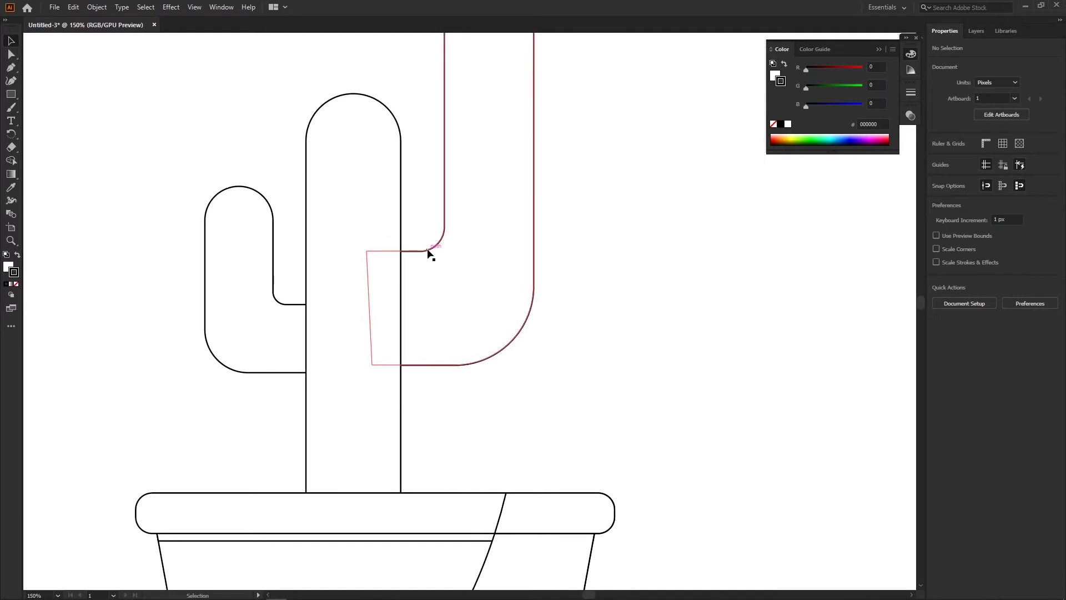
{"action": "key", "text": "p"}
{"action": "scroll", "coordinate": [367, 76], "scroll_direction": "down", "scroll_amount": 2}
- Finish the vertical line at the trunk base and select it
{"action": "scroll", "coordinate": [383, 134], "scroll_direction": "down", "scroll_amount": 2}
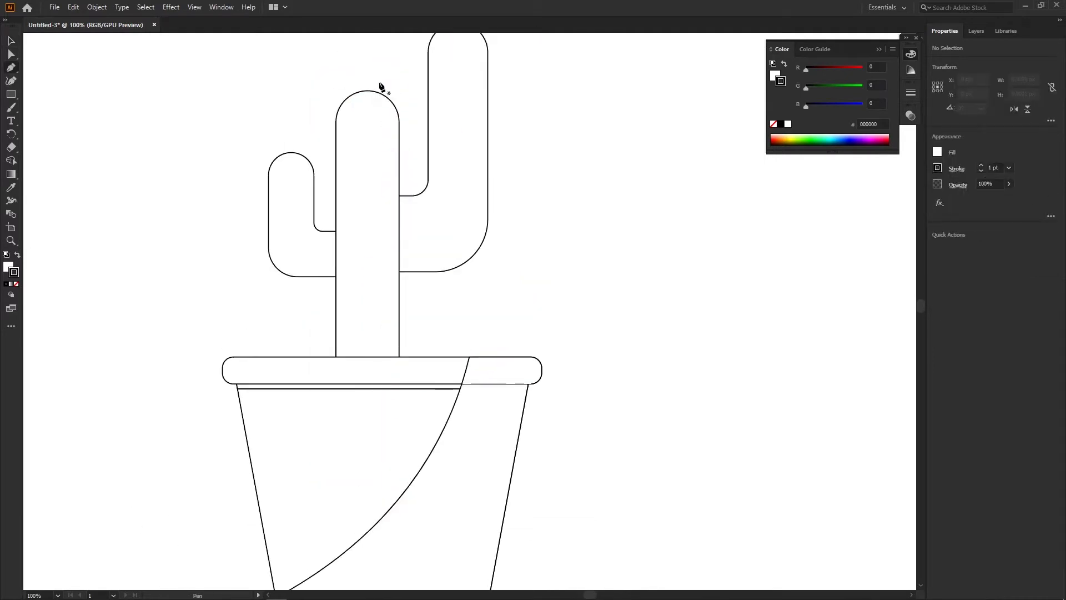
{"action": "left_click", "coordinate": [380, 372]}
{"action": "key", "text": "v"}
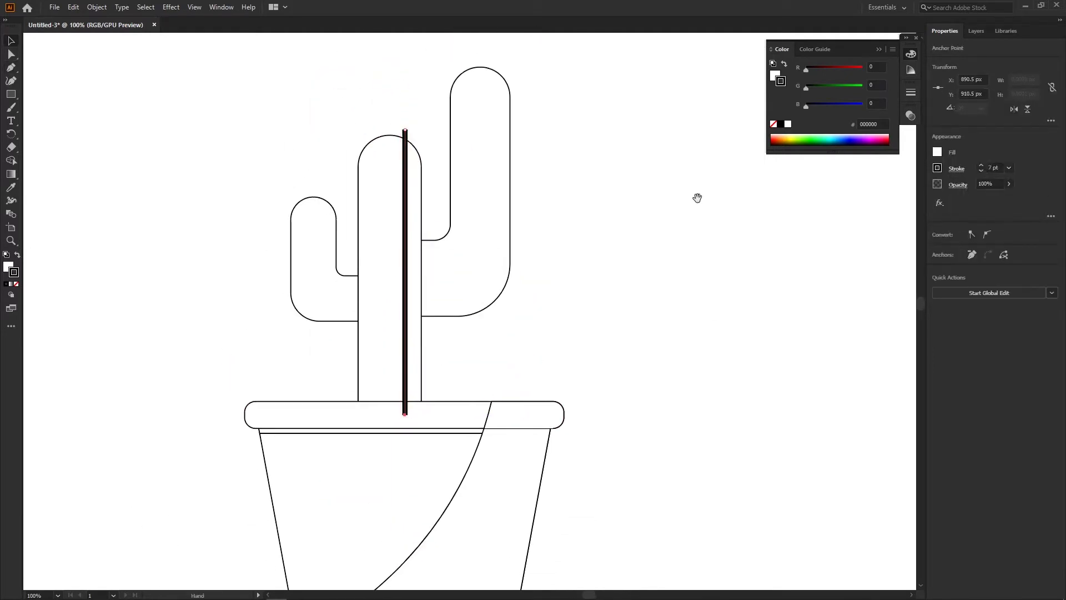
{"action": "key", "text": "ctrl+equal"}
{"action": "left_click", "coordinate": [396, 327]}
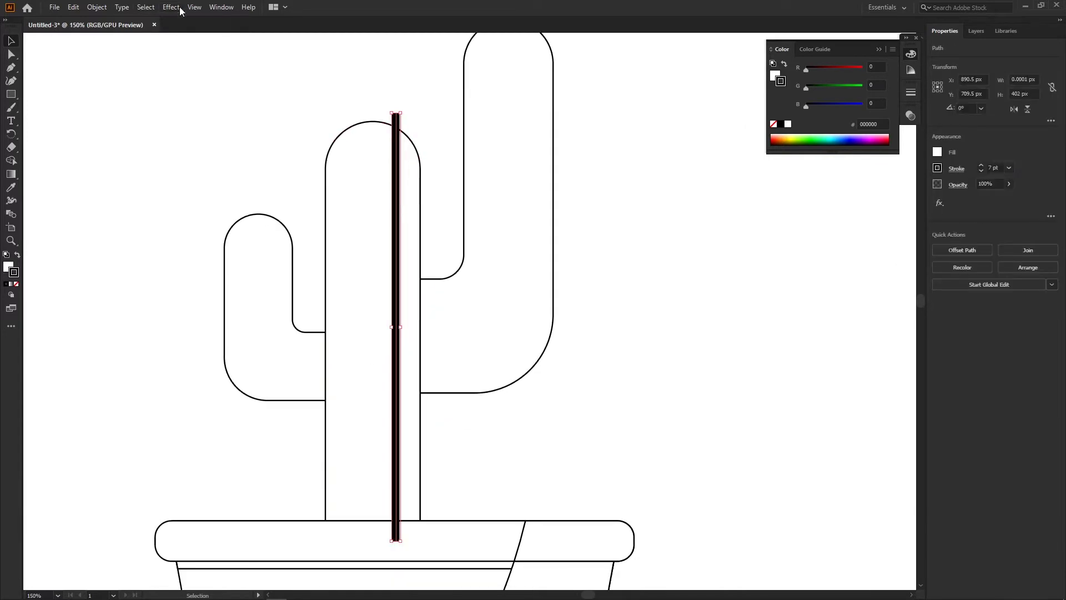
- Apply a Zig Zag distortion to the line, adjusting its ridges per segment
{"action": "left_click", "coordinate": [179, 7]}
{"action": "left_click", "coordinate": [321, 168]}
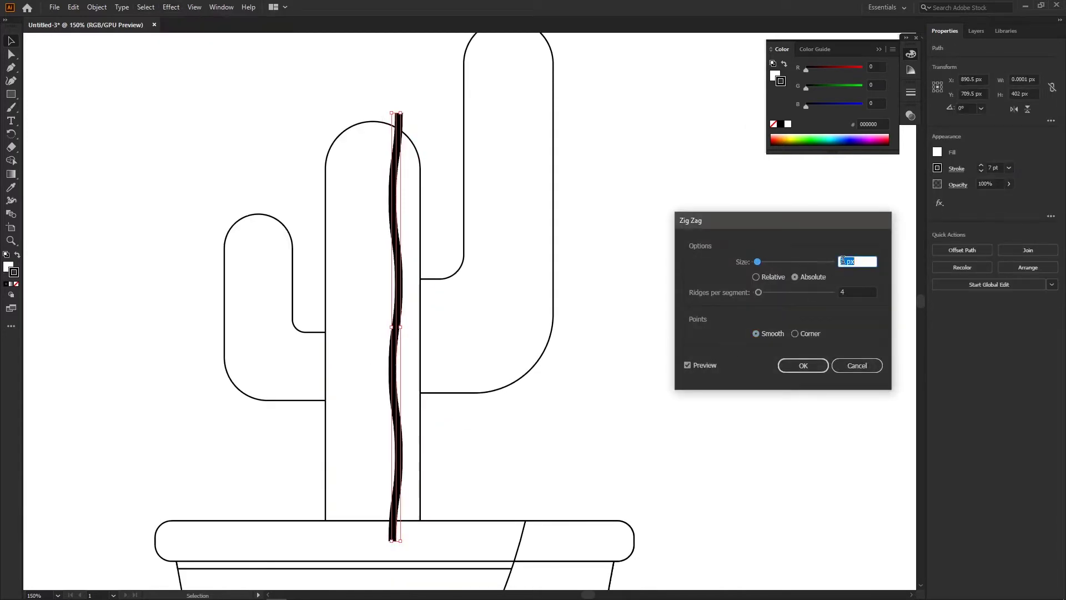
{"action": "left_click", "coordinate": [841, 291]}
{"action": "left_click", "coordinate": [803, 366]}
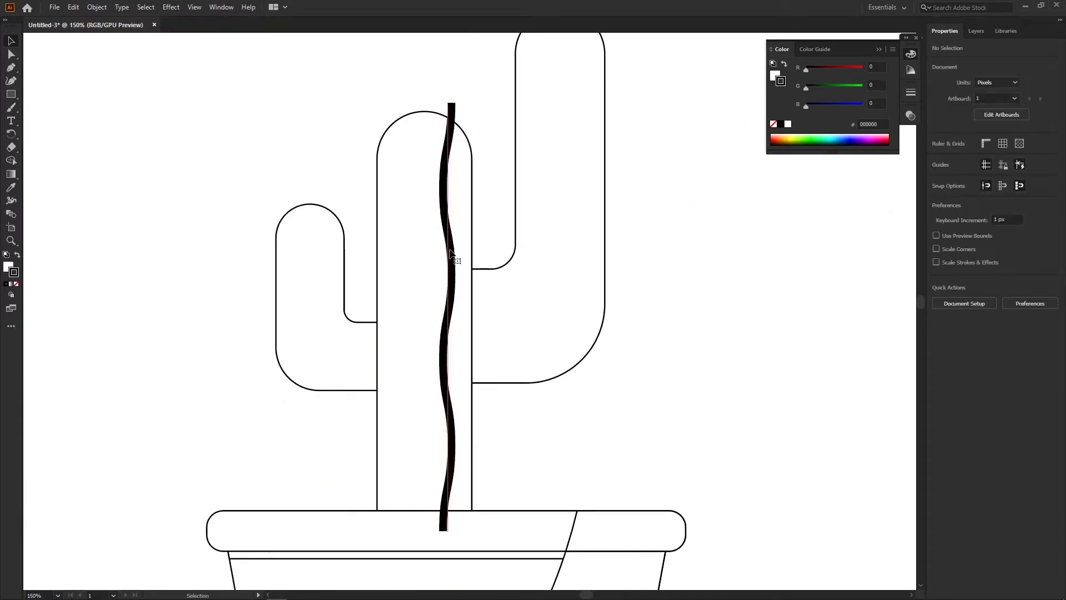
- Attempt to expand the zig-zagged line's fill and stroke
{"action": "left_click", "coordinate": [97, 6]}
{"action": "left_click", "coordinate": [114, 129]}
{"action": "left_click", "coordinate": [96, 7]}
{"action": "left_click", "coordinate": [113, 117]}
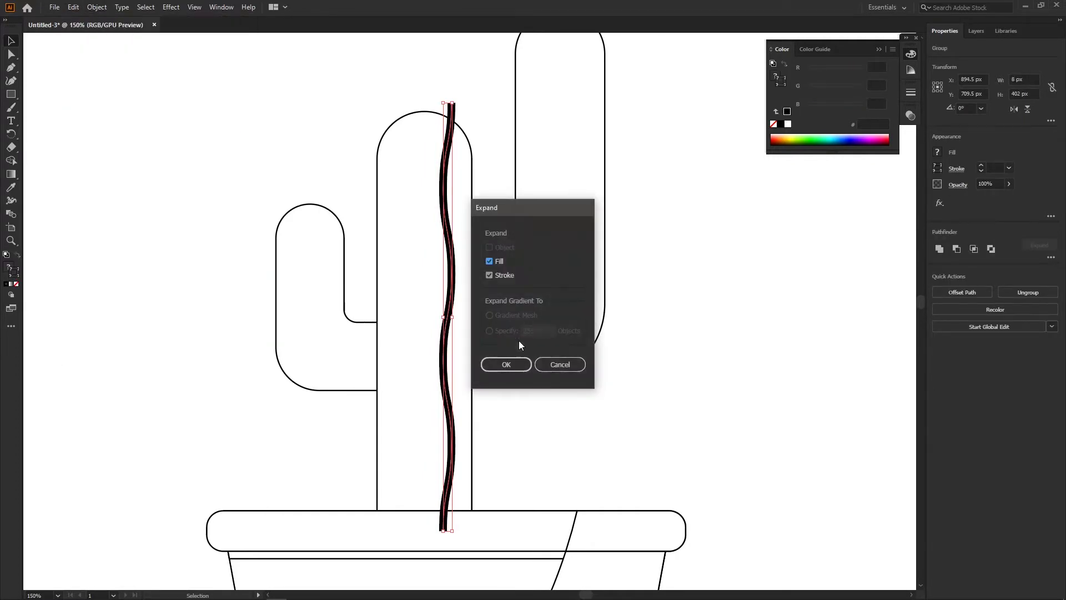
{"action": "left_click", "coordinate": [504, 362]}
{"action": "scroll", "coordinate": [444, 311], "scroll_direction": "up", "scroll_amount": 2}
{"action": "scroll", "coordinate": [445, 311], "scroll_direction": "down", "scroll_amount": 5}
{"action": "scroll", "coordinate": [480, 298], "scroll_direction": "up", "scroll_amount": 2}
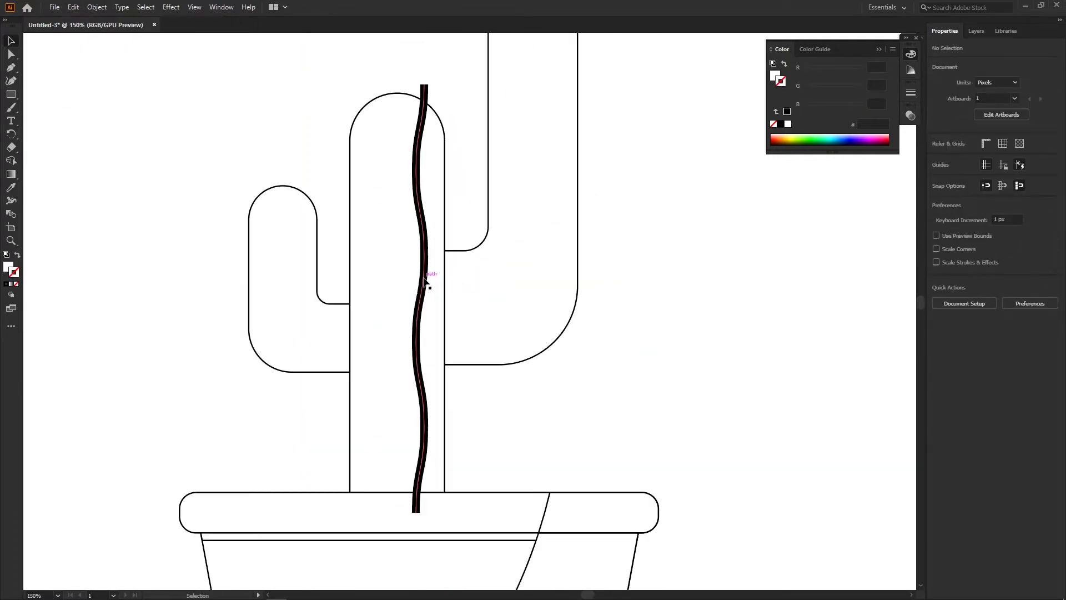
- Repeat the expand on the wavy line, then undo it
{"action": "left_click", "coordinate": [96, 6]}
{"action": "left_click", "coordinate": [114, 117]}
{"action": "left_click", "coordinate": [502, 362]}
{"action": "scroll", "coordinate": [401, 298], "scroll_direction": "up", "scroll_amount": 1}
{"action": "left_click", "coordinate": [431, 298]}
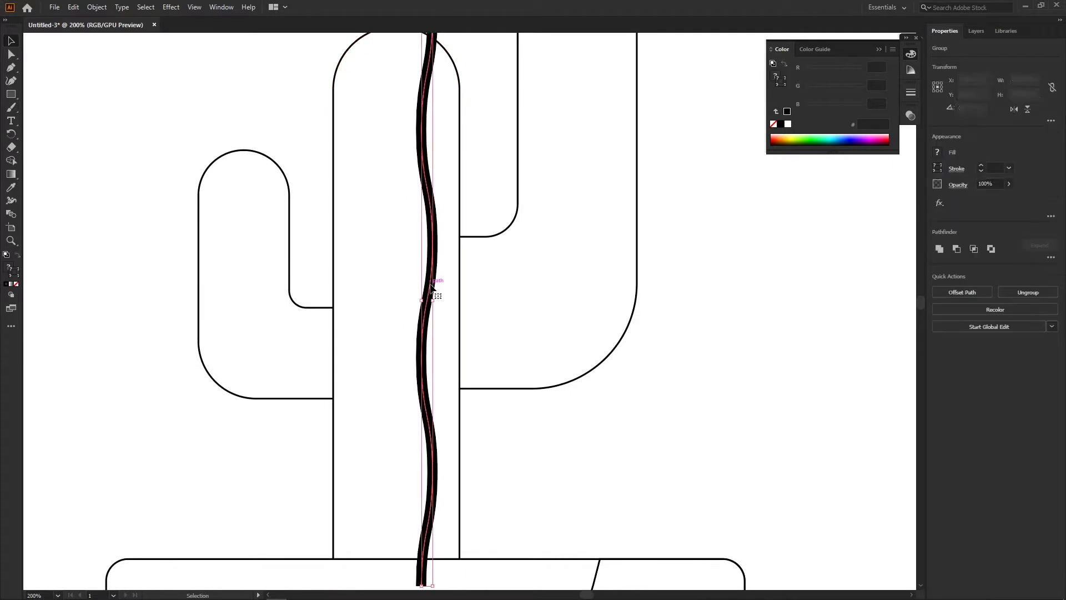
{"action": "key", "text": "ctrl+z"}
- Expand Appearance and then Expand the wavy line into real paths
{"action": "left_click", "coordinate": [97, 7]}
{"action": "left_click", "coordinate": [132, 149]}
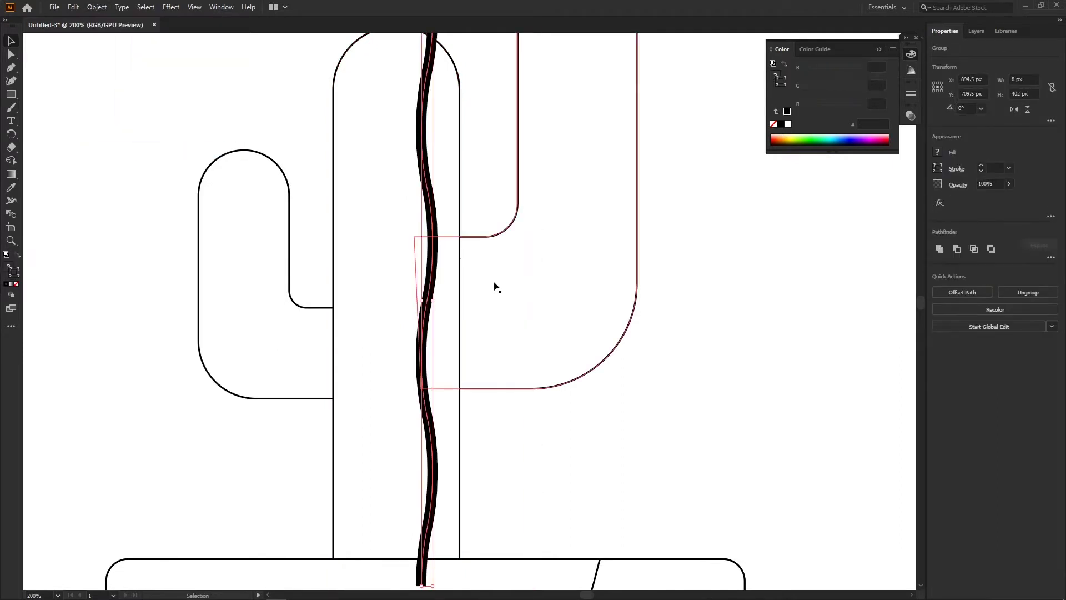
{"action": "left_click", "coordinate": [96, 6]}
{"action": "left_click", "coordinate": [115, 137]}
{"action": "left_click", "coordinate": [506, 364]}
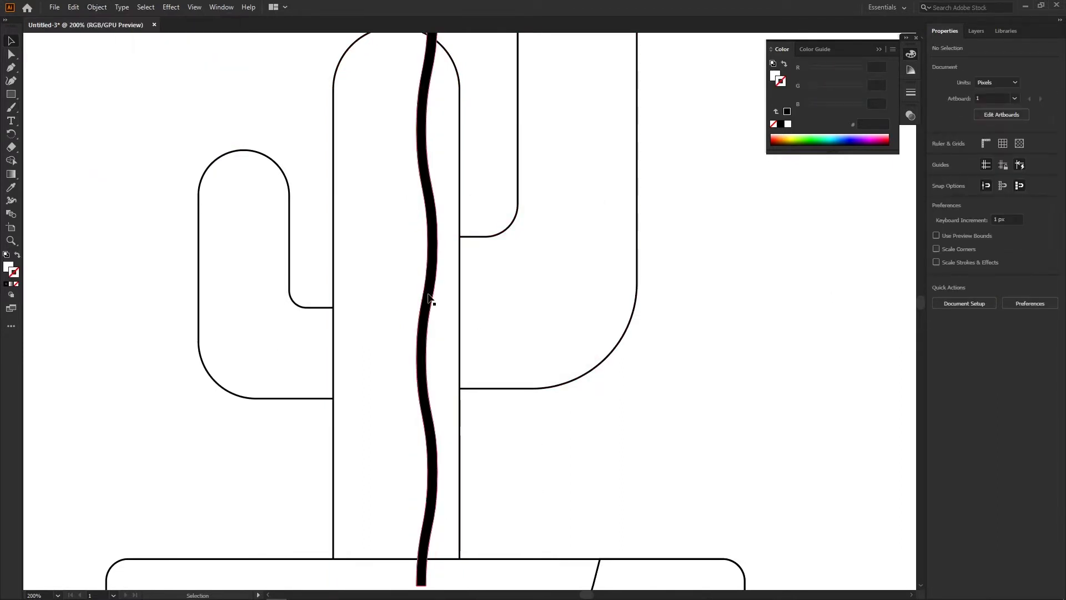
- Remove the wavy line's stroke and delete the line
{"action": "left_click", "coordinate": [734, 253]}
{"action": "left_click", "coordinate": [427, 300]}
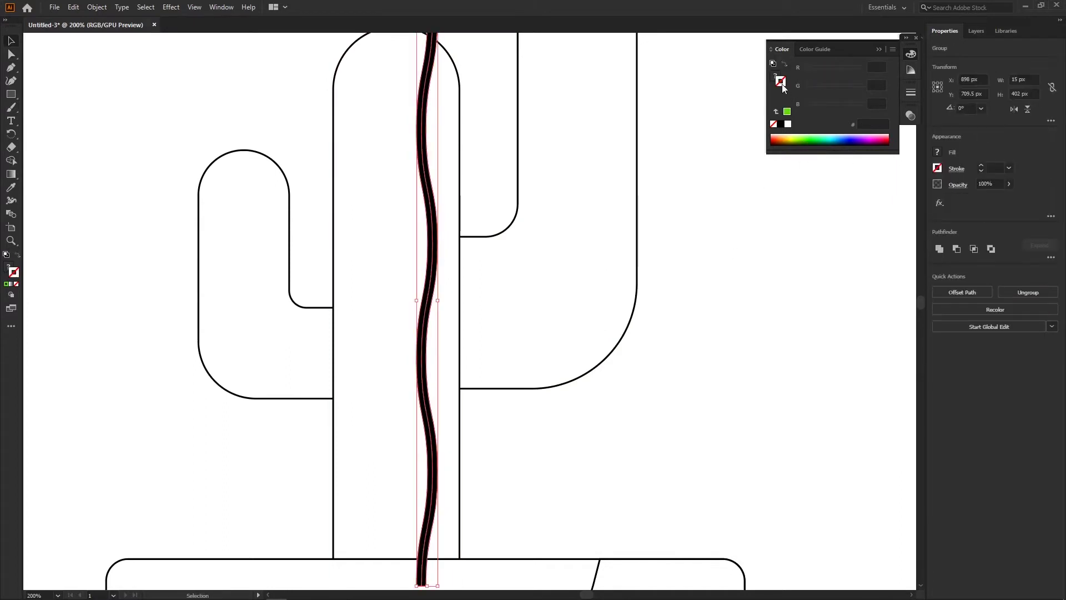
{"action": "left_click", "coordinate": [780, 80]}
{"action": "left_click", "coordinate": [779, 127]}
{"action": "key", "text": "Delete"}
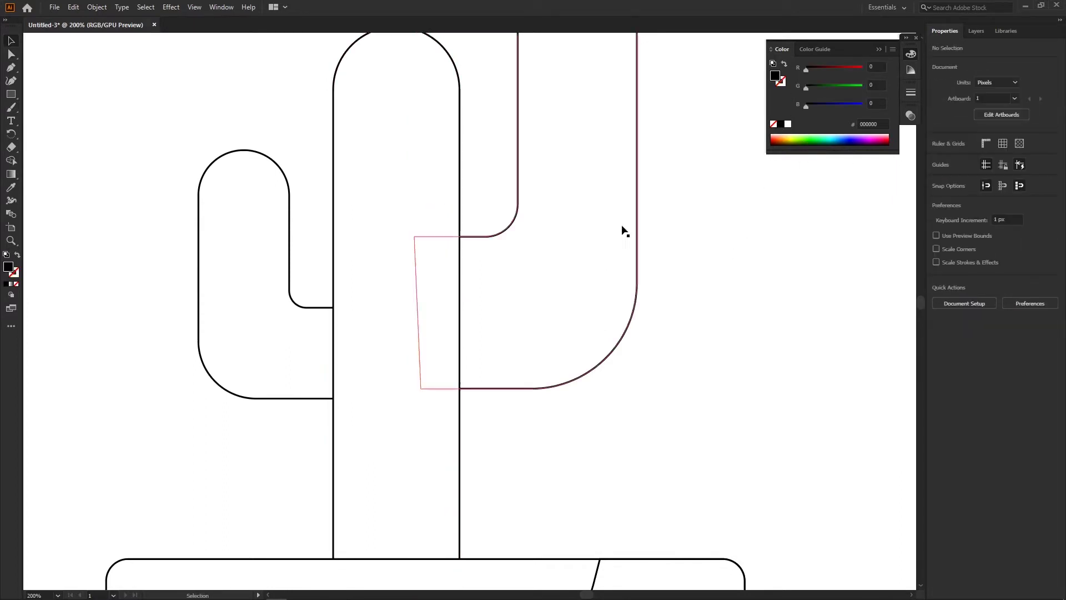
- Redraw the vertical line with a 9 pt black stroke
{"action": "key", "text": "ctrl+minus"}
{"action": "scroll", "coordinate": [388, 231], "scroll_direction": "down", "scroll_amount": 2}
{"action": "key", "text": "p"}
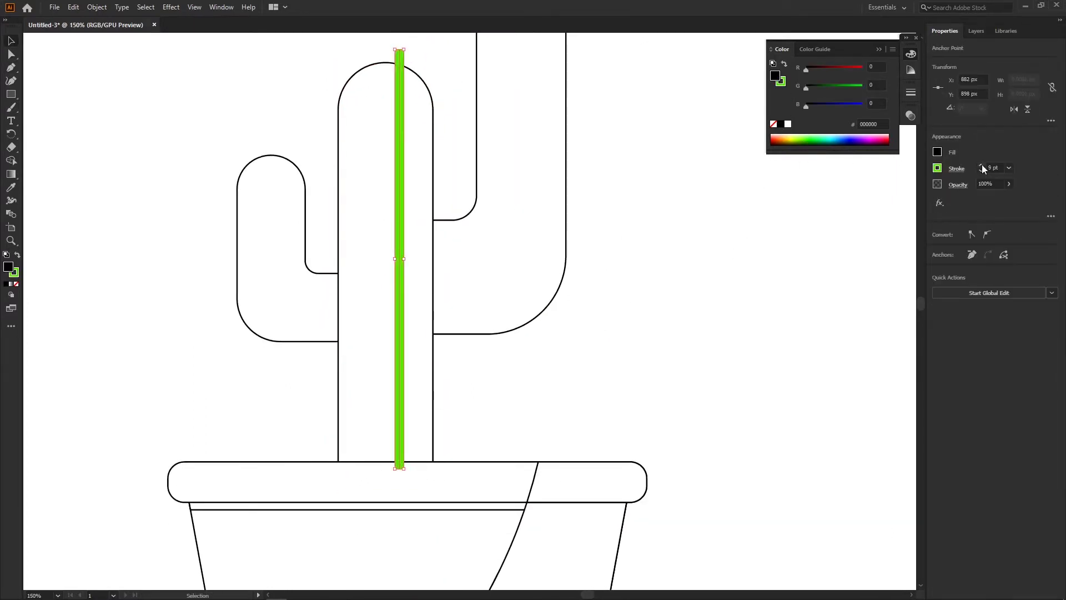
{"action": "left_click", "coordinate": [937, 168]}
{"action": "left_click", "coordinate": [816, 164]}
{"action": "key", "text": "ctrl+shift+a"}
- Apply a Zig Zag effect with size 4 to the black line
{"action": "left_click", "coordinate": [400, 222]}
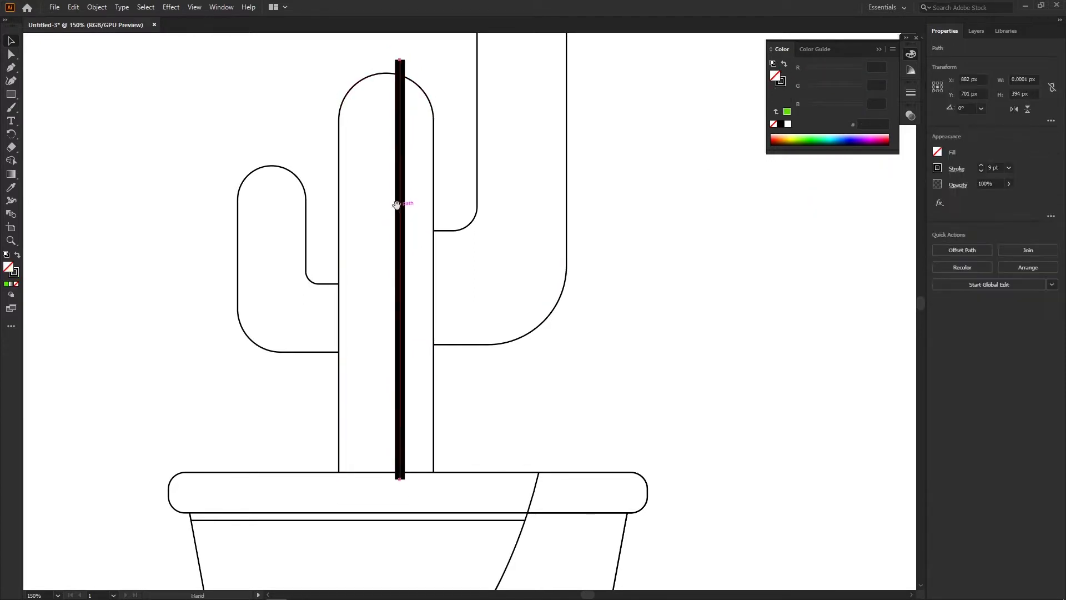
{"action": "left_click", "coordinate": [170, 7]}
{"action": "left_click", "coordinate": [345, 172]}
{"action": "double_click", "coordinate": [848, 261]}
{"action": "type", "text": "4"}
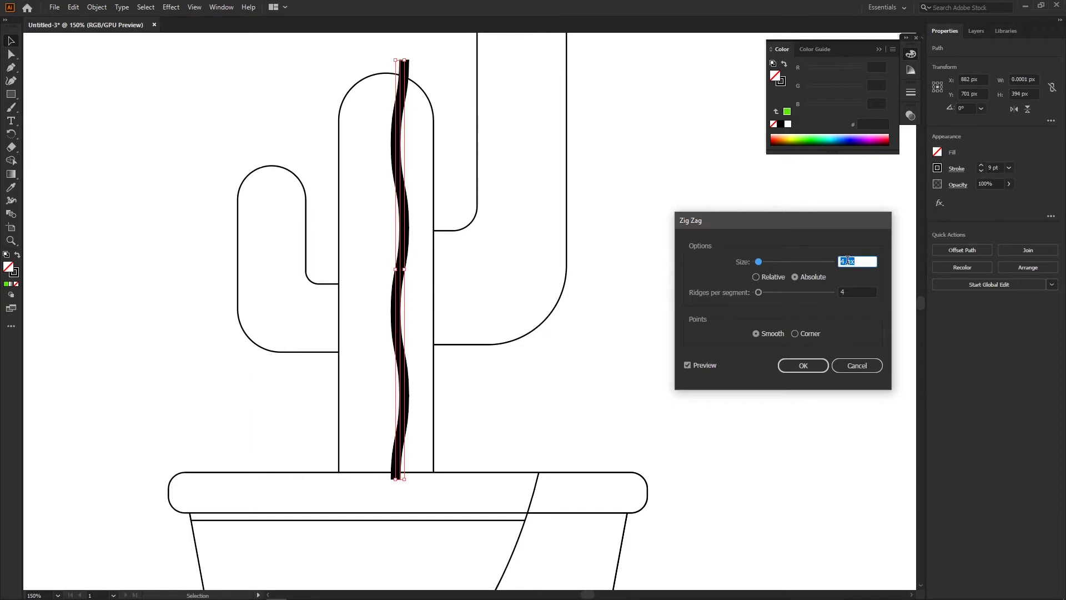
{"action": "left_click", "coordinate": [803, 366]}
- Expand Appearance and Expand the wavy line into a solid shape
{"action": "left_click", "coordinate": [97, 7]}
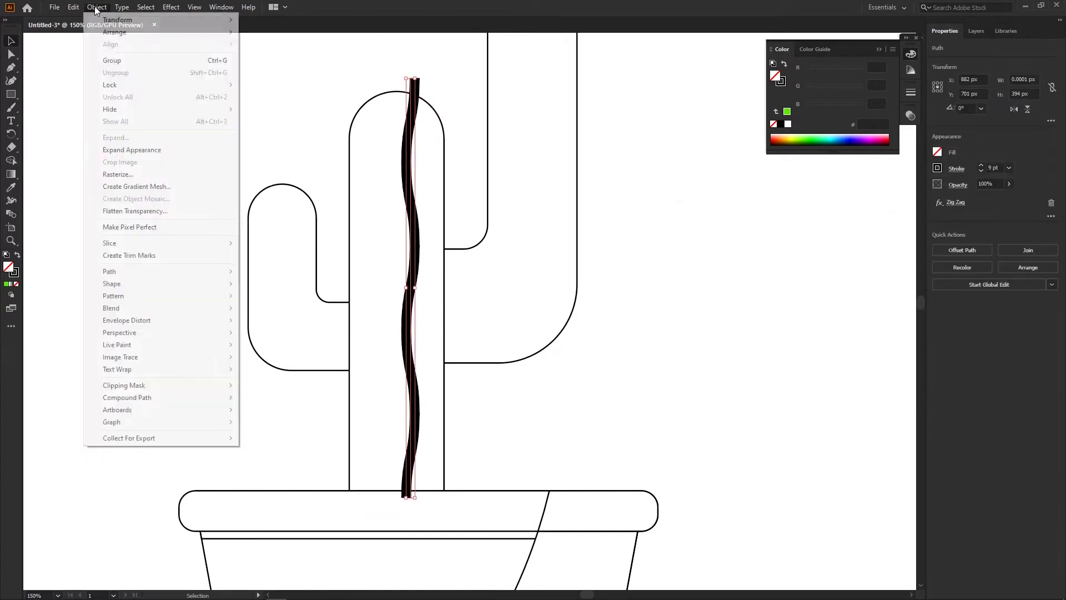
{"action": "key", "text": "Escape"}
{"action": "left_click", "coordinate": [97, 7]}
{"action": "left_click", "coordinate": [128, 138]}
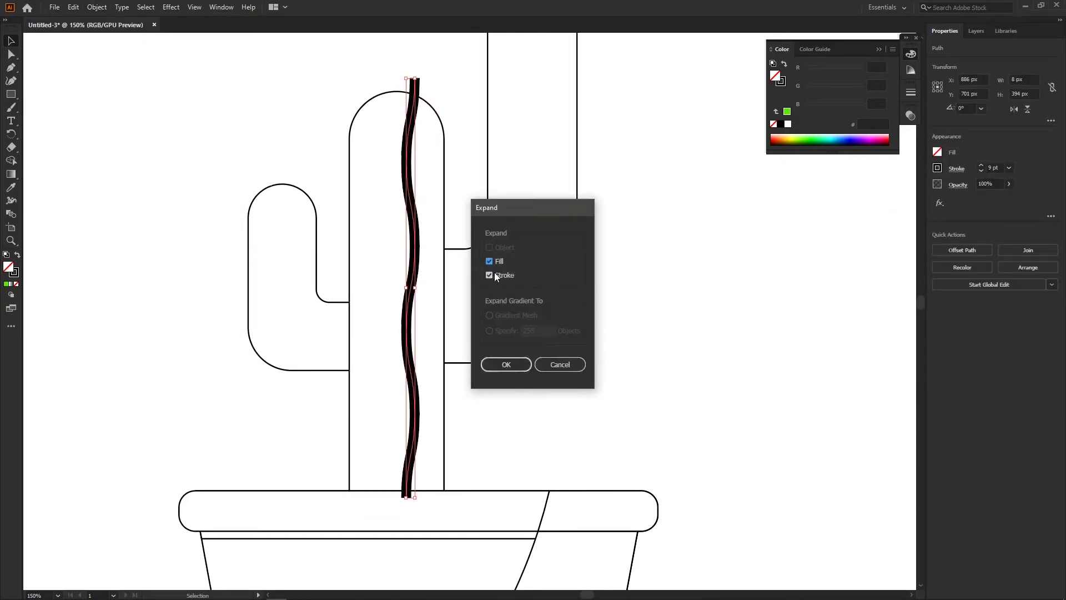
{"action": "left_click", "coordinate": [507, 364]}
{"action": "scroll", "coordinate": [412, 288], "scroll_direction": "up", "scroll_amount": 1}
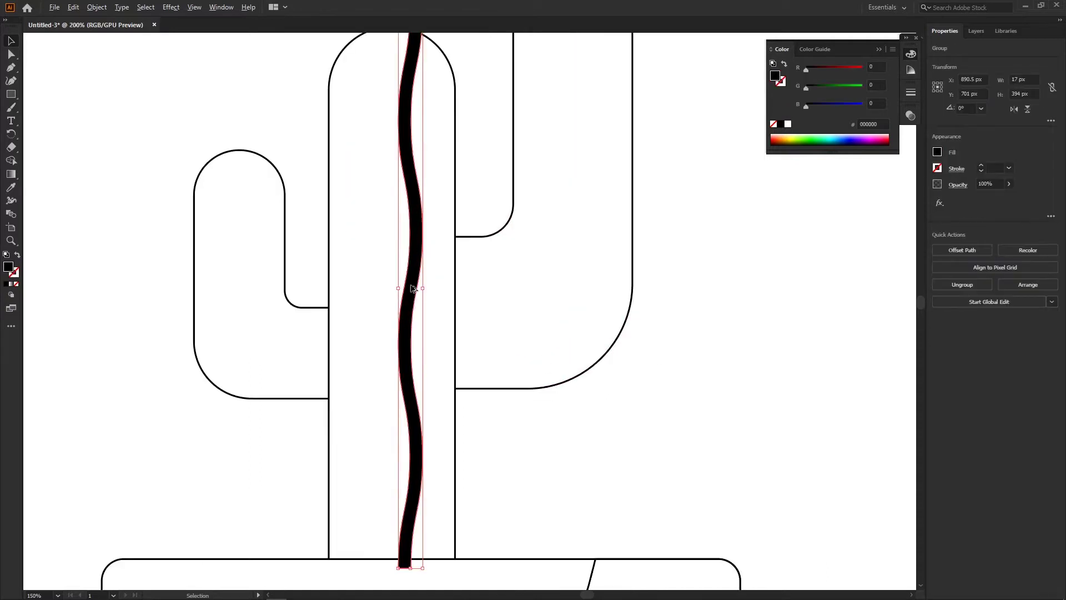
{"action": "scroll", "coordinate": [476, 310], "scroll_direction": "down", "scroll_amount": 2}
- Duplicate the wavy stripe into two copies placed side by side in the trunk
{"action": "left_click", "coordinate": [457, 300]}
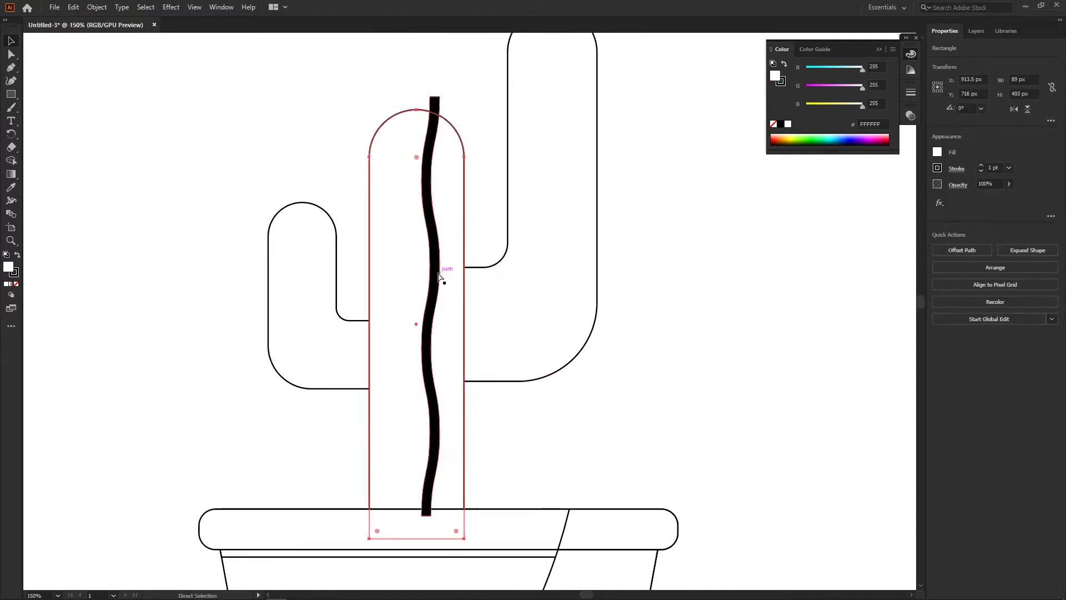
{"action": "left_click", "coordinate": [433, 300]}
{"action": "left_click_drag", "start_coordinate": [432, 300], "coordinate": [440, 306]}
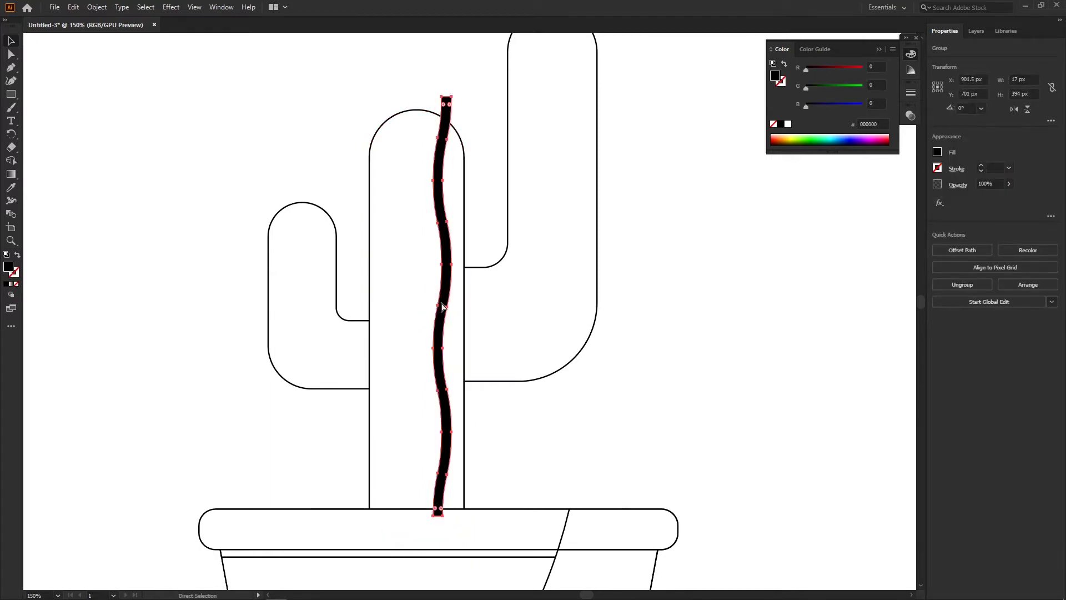
{"action": "left_click_drag", "start_coordinate": [442, 306], "coordinate": [392, 295]}
{"action": "left_click_drag", "start_coordinate": [394, 291], "coordinate": [388, 303]}
{"action": "left_click_drag", "start_coordinate": [414, 261], "coordinate": [422, 260]}
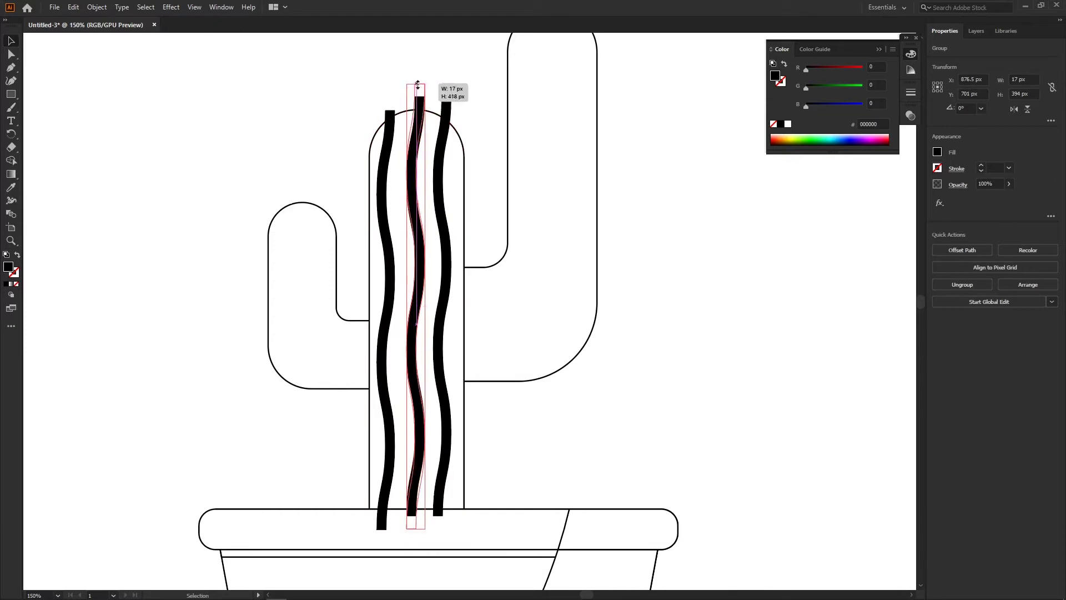
- Adjust the middle stripe's height so it fits the trunk
{"action": "left_click_drag", "start_coordinate": [418, 84], "coordinate": [417, 78]}
{"action": "left_click", "coordinate": [469, 238]}
{"action": "left_click", "coordinate": [420, 204]}
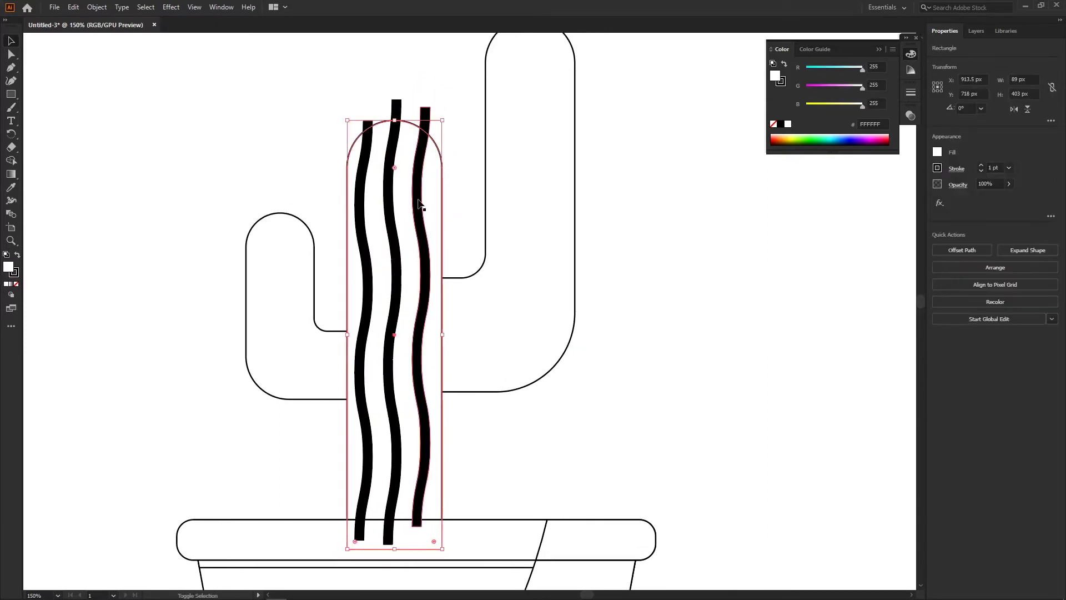
{"action": "key", "text": "ctrl+z"}
{"action": "key", "text": "ctrl+z"}
{"action": "left_click_drag", "start_coordinate": [745, 304], "coordinate": [670, 305]}
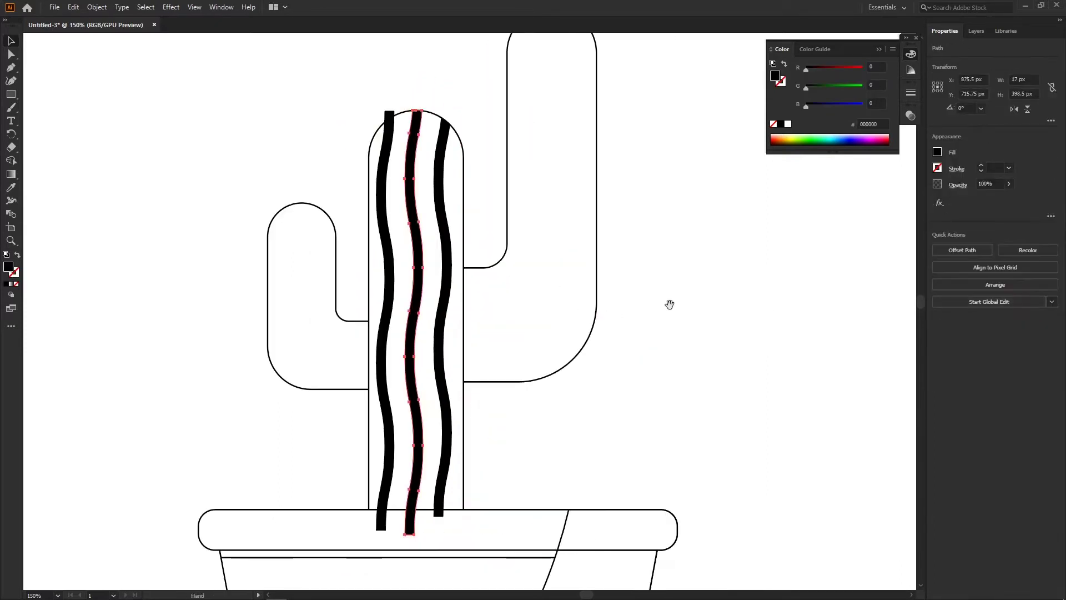
{"action": "left_click", "coordinate": [392, 207]}
{"action": "left_click", "coordinate": [600, 381]}
- Resize the trunk rectangle around the three wavy stripes
{"action": "scroll", "coordinate": [600, 381], "scroll_direction": "down", "scroll_amount": 1}
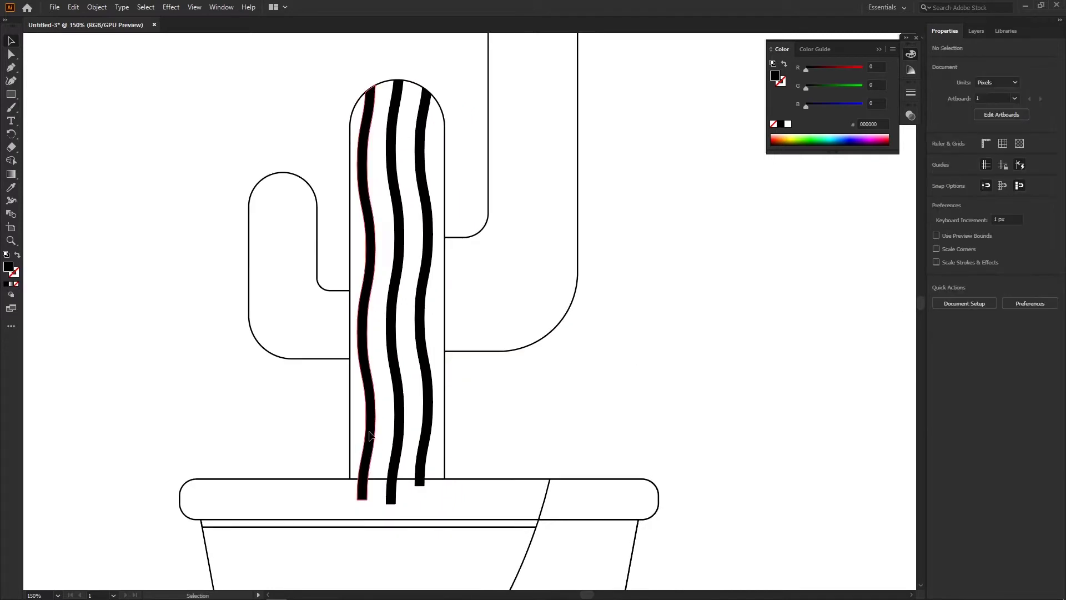
{"action": "left_click_drag", "start_coordinate": [370, 435], "coordinate": [424, 422]}
{"action": "scroll", "coordinate": [530, 382], "scroll_direction": "down", "scroll_amount": 2}
{"action": "scroll", "coordinate": [531, 382], "scroll_direction": "up", "scroll_amount": 2}
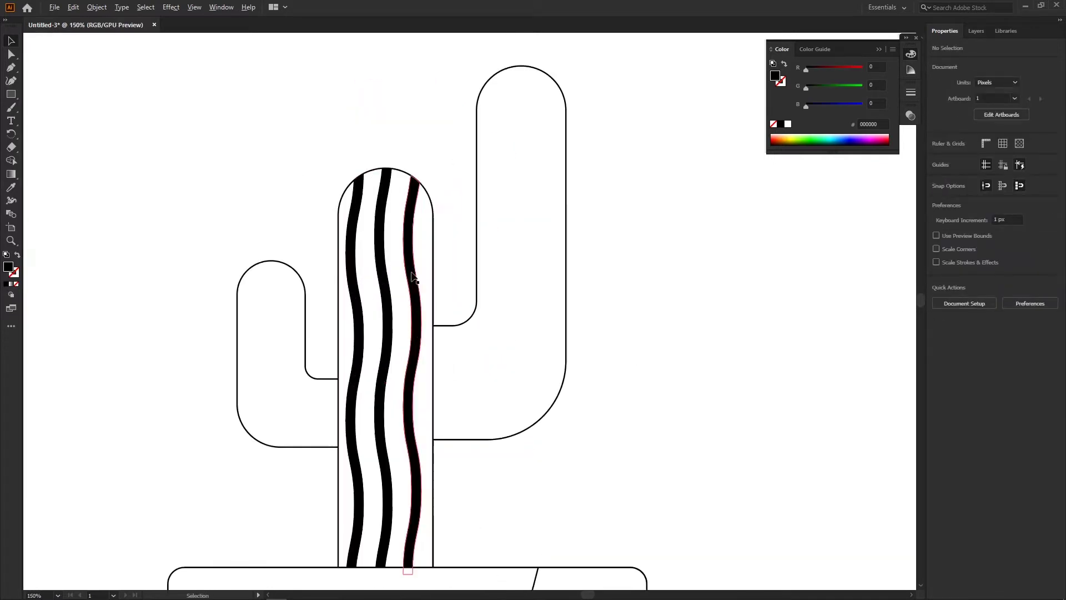
{"action": "left_click", "coordinate": [416, 239]}
{"action": "left_click_drag", "start_coordinate": [418, 145], "coordinate": [432, 134]}
- Thicken the trunk's outline to 4 pt and zoom out to the whole cactus
{"action": "scroll", "coordinate": [595, 317], "scroll_direction": "down", "scroll_amount": 1}
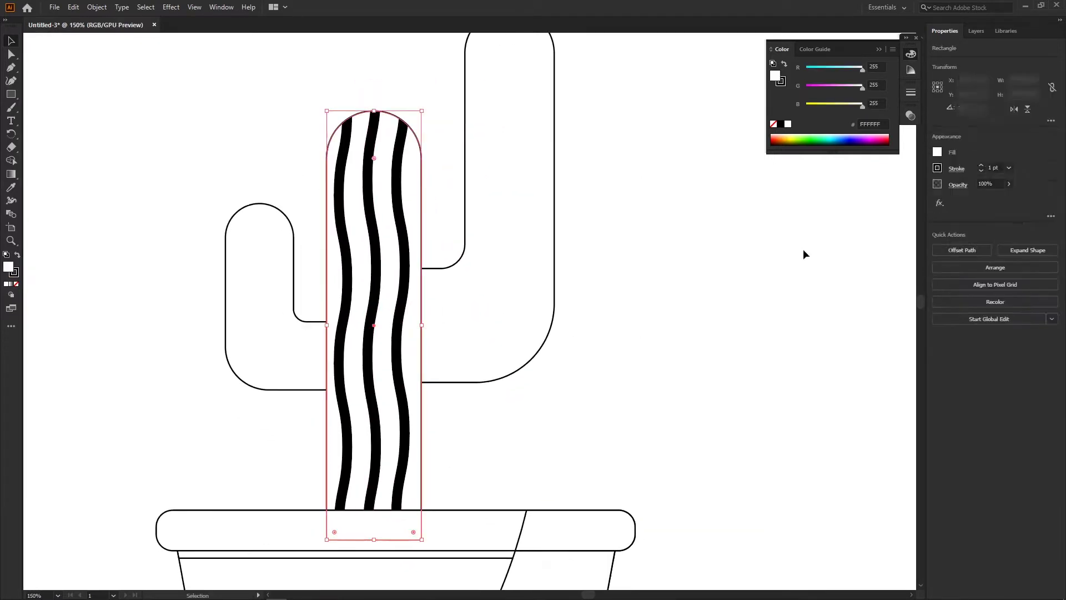
{"action": "left_click", "coordinate": [982, 165]}
{"action": "left_click", "coordinate": [981, 164]}
{"action": "left_click", "coordinate": [981, 165]}
{"action": "left_click", "coordinate": [352, 90]}
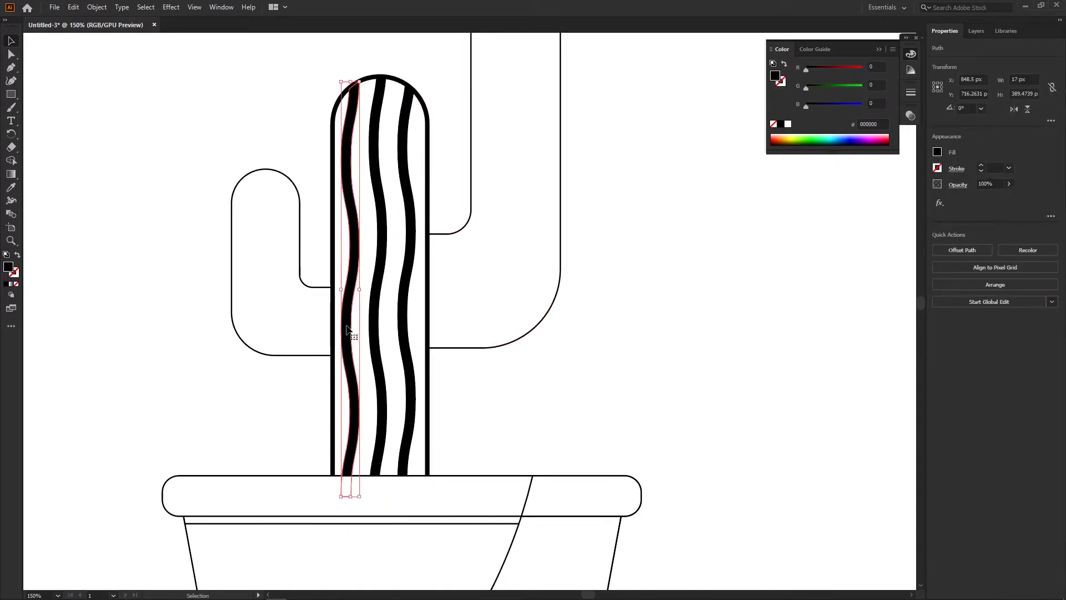
{"action": "key", "text": "ctrl+minus"}
{"action": "key", "text": "ctrl+minus"}
{"action": "left_click", "coordinate": [475, 289]}
- Give both cactus arms the same thick outline as the trunk
{"action": "key", "text": "ctrl+plus"}
{"action": "left_click", "coordinate": [568, 222]}
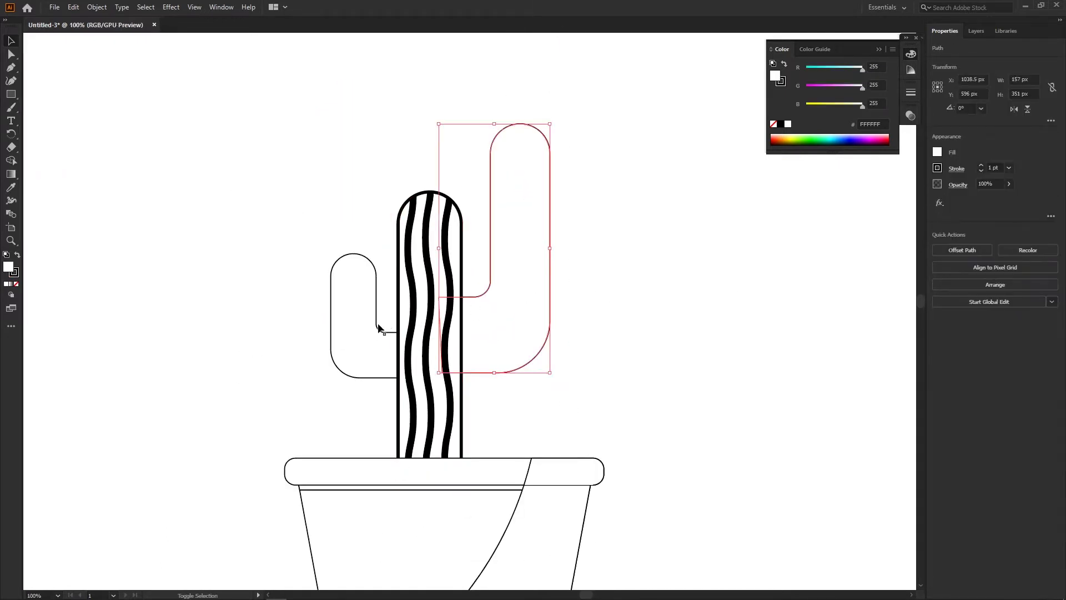
{"action": "left_click", "coordinate": [348, 250], "text": "shift"}
{"action": "left_click", "coordinate": [981, 165]}
{"action": "left_click", "coordinate": [575, 299]}
- Pen-draw an L-shaped stripe inside the left arm
{"action": "key", "text": "ctrl+plus"}
{"action": "key", "text": "p"}
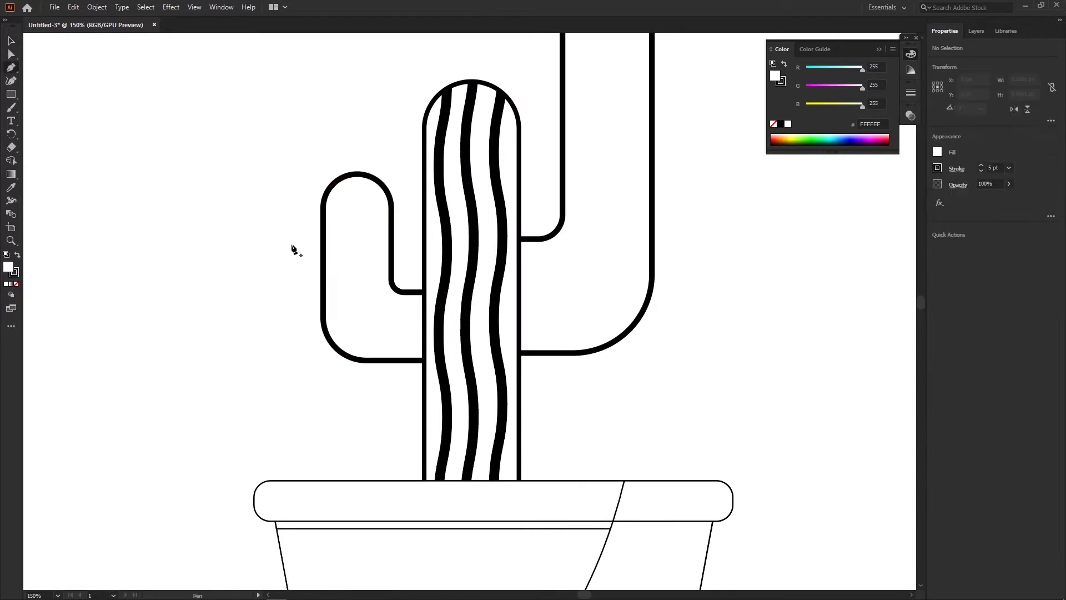
{"action": "key", "text": "ctrl+plus"}
{"action": "left_click", "coordinate": [352, 339]}
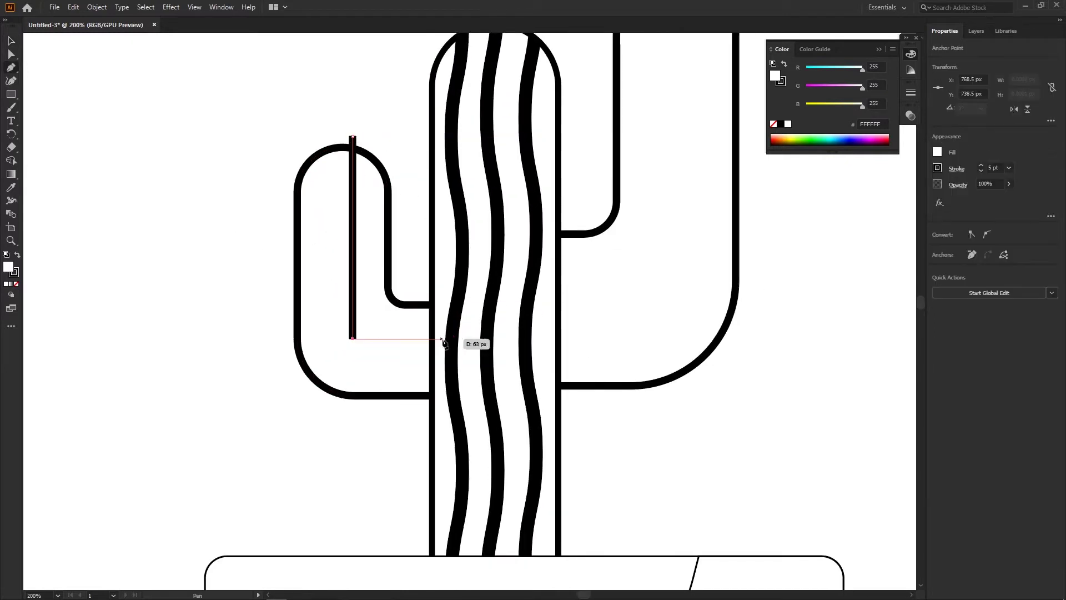
{"action": "left_click_drag", "start_coordinate": [375, 308], "coordinate": [339, 302]}
- Apply a smooth 1.5 Zig Zag to the L-shaped stripe
{"action": "left_click", "coordinate": [170, 7]}
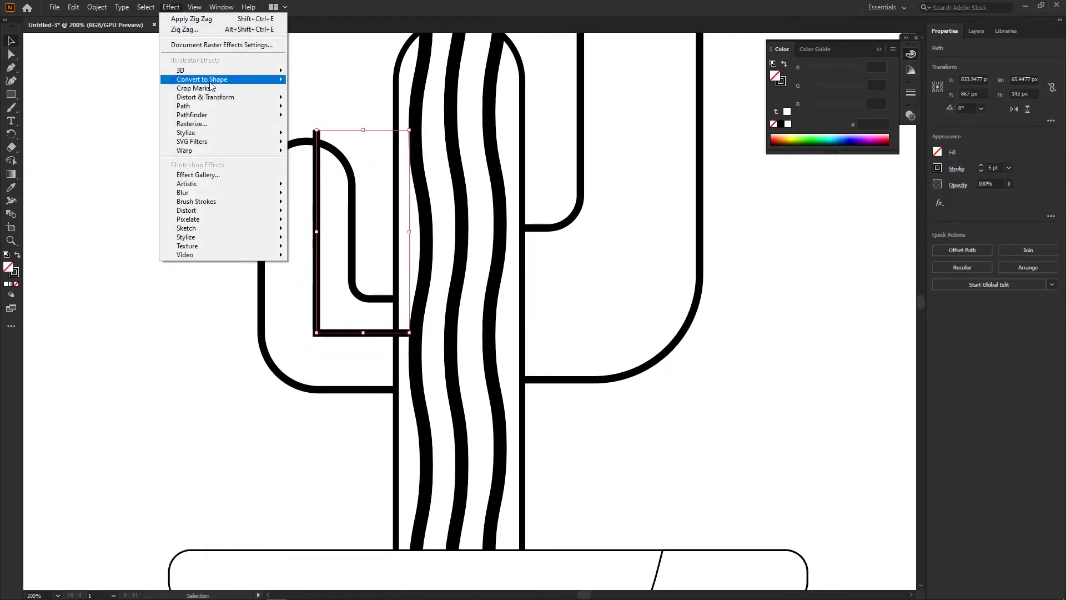
{"action": "left_click", "coordinate": [358, 183]}
{"action": "left_click", "coordinate": [756, 333]}
{"action": "type", "text": "1.5"}
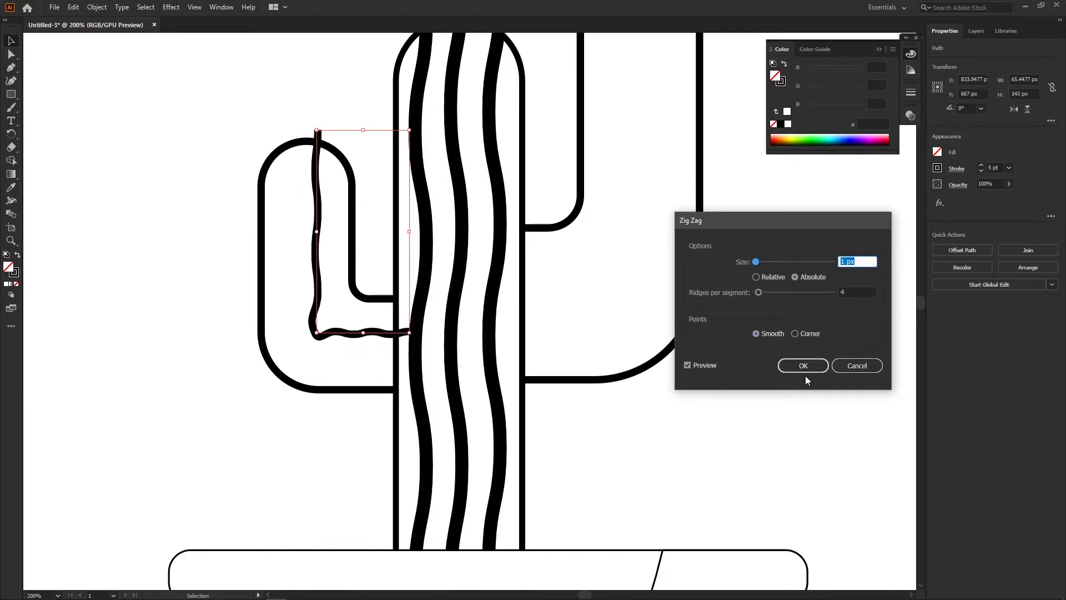
{"action": "left_click", "coordinate": [803, 366]}
{"action": "scroll", "coordinate": [312, 336], "scroll_direction": "down", "scroll_amount": 1}
- Duplicate and enlarge the wavy stripe, extending the copy's end toward the trunk
{"action": "left_click_drag", "start_coordinate": [286, 331], "coordinate": [285, 331]}
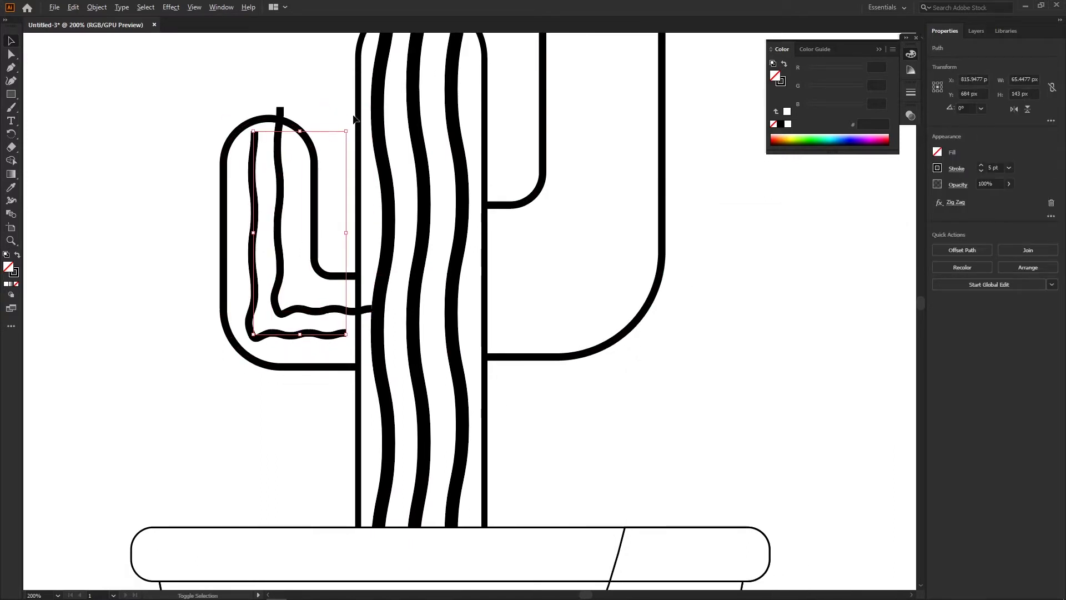
{"action": "left_click_drag", "start_coordinate": [361, 115], "coordinate": [369, 92]}
{"action": "key", "text": "Left"}
{"action": "key", "text": "Left"}
{"action": "key", "text": "Left"}
{"action": "key", "text": "Up"}
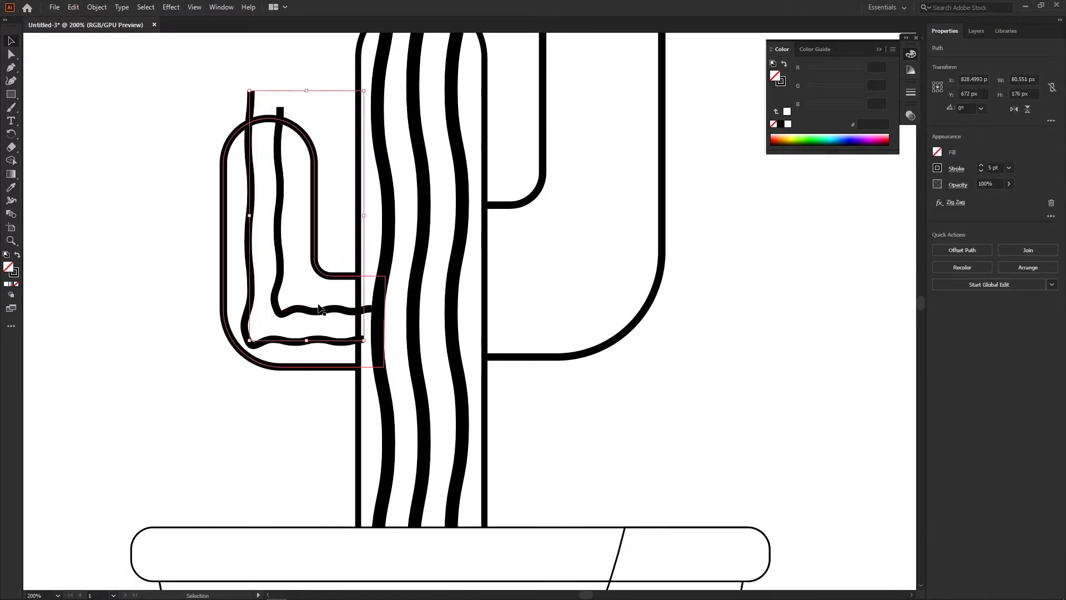
{"action": "left_click", "coordinate": [364, 340]}
{"action": "key", "text": "shift+Right"}
{"action": "key", "text": "shift+Right"}
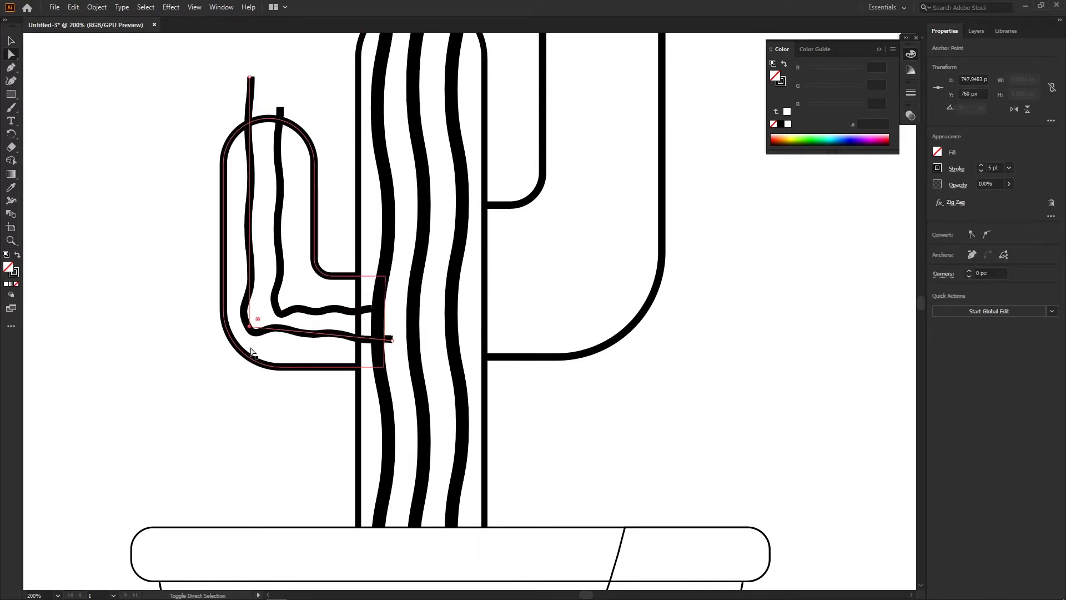
{"action": "key", "text": "v"}
- Set the outer stripe to a 7 pt stroke and expand its appearance
{"action": "left_click", "coordinate": [270, 300]}
{"action": "left_click", "coordinate": [980, 165]}
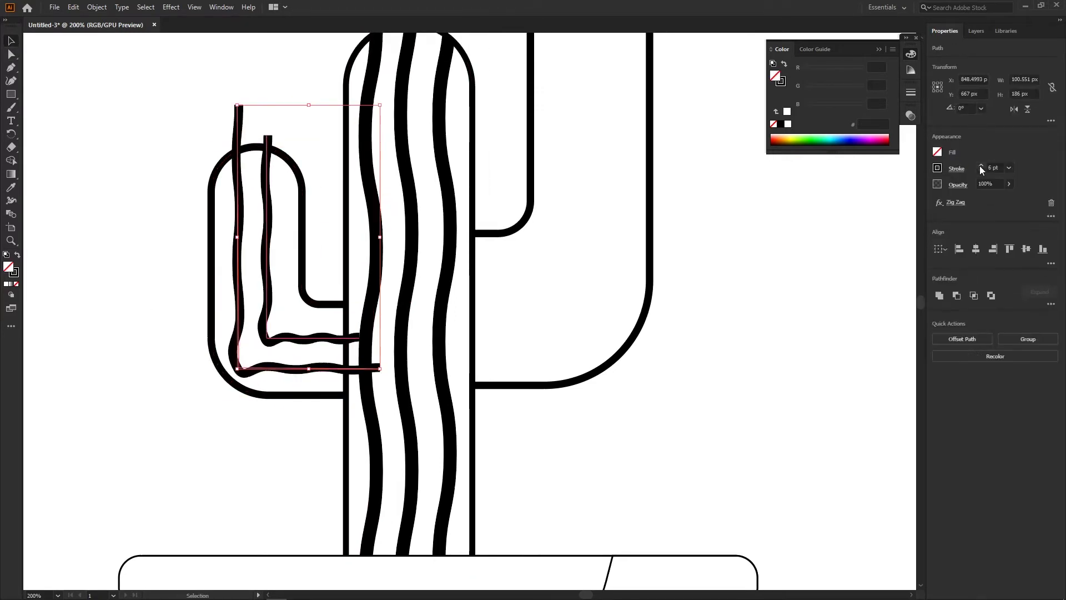
{"action": "left_click", "coordinate": [556, 333]}
{"action": "left_click", "coordinate": [286, 266]}
{"action": "left_click", "coordinate": [97, 6]}
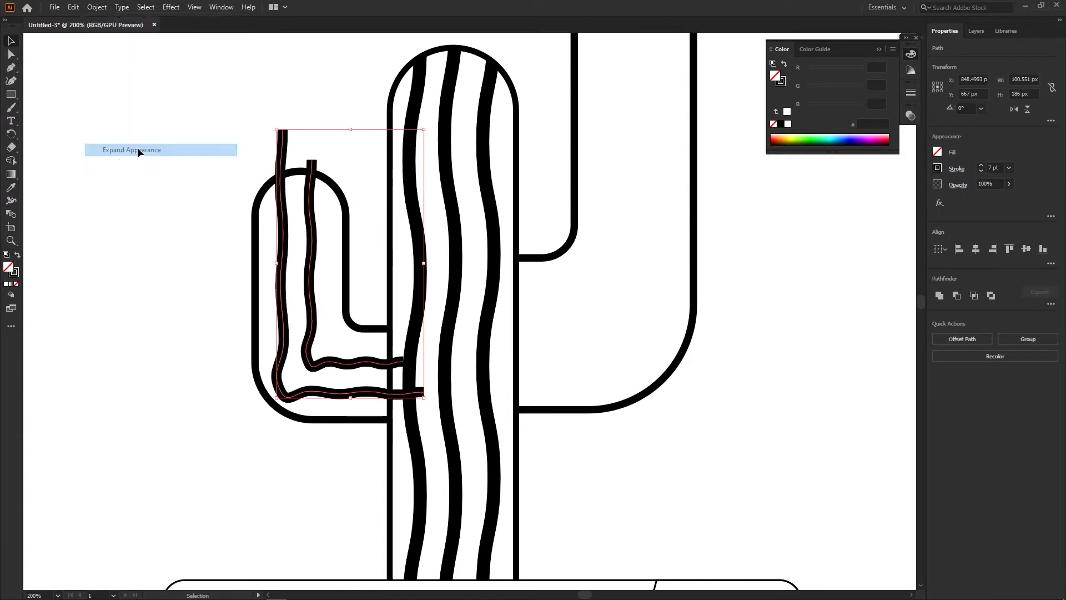
{"action": "left_click", "coordinate": [139, 136]}
{"action": "left_click", "coordinate": [500, 364]}
- Trim the stripes to fit inside the left arm's outline and check the result
{"action": "left_click", "coordinate": [222, 297]}
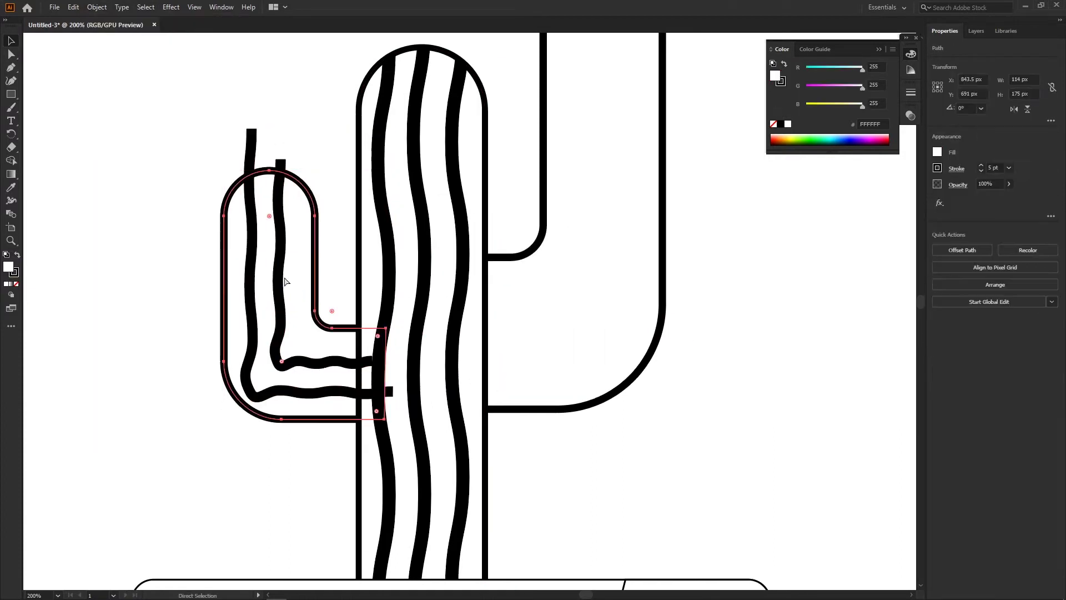
{"action": "key", "text": "a"}
{"action": "left_click", "coordinate": [249, 270]}
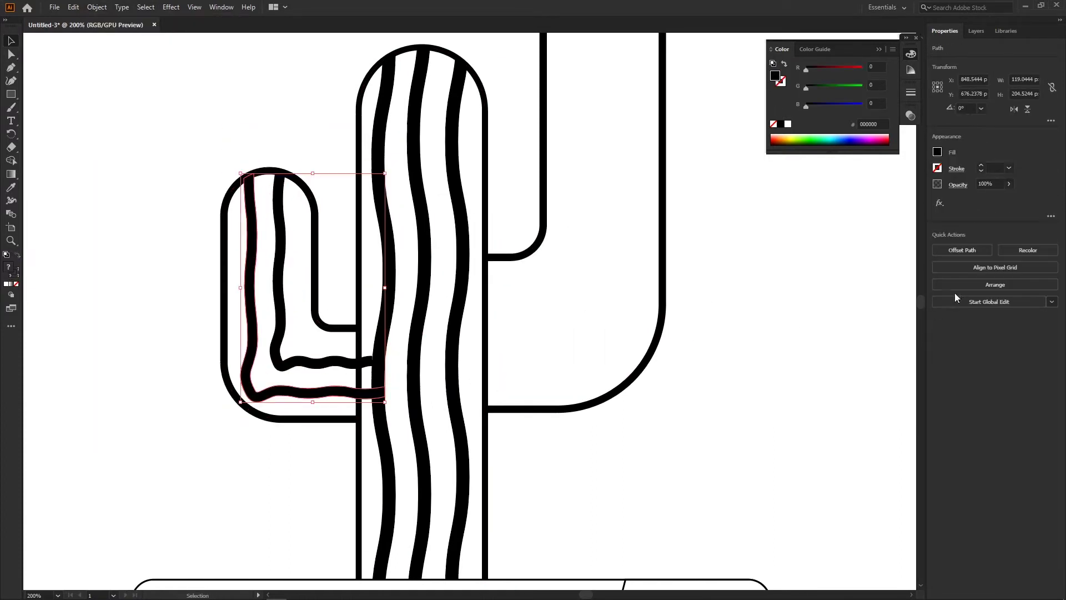
{"action": "left_click", "coordinate": [709, 304]}
{"action": "key", "text": "ctrl+minus"}
{"action": "key", "text": "v"}
{"action": "scroll", "coordinate": [299, 336], "scroll_direction": "up", "scroll_amount": 2}
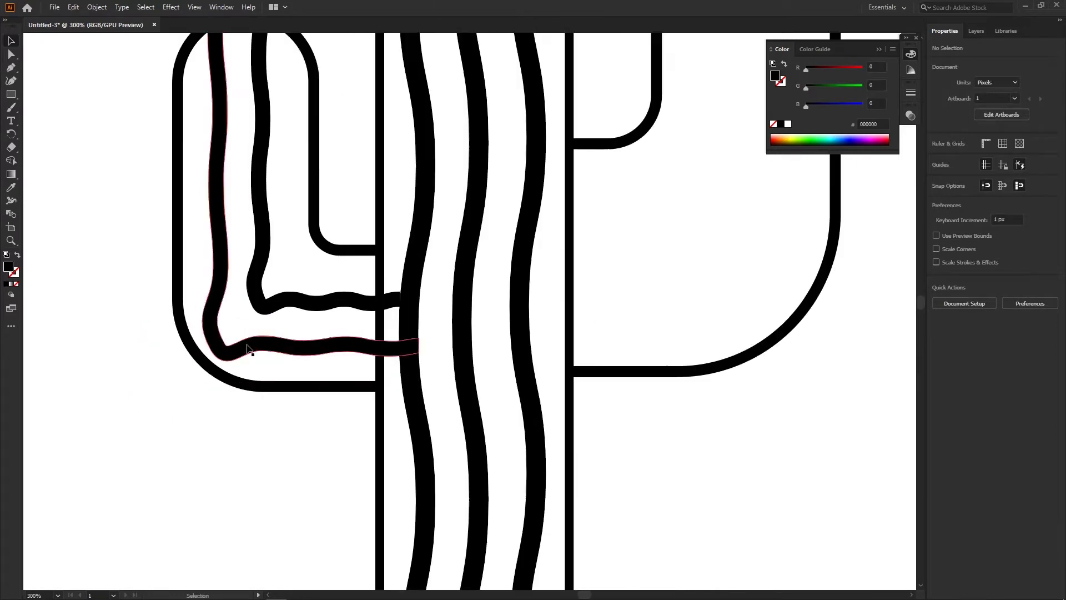
{"action": "left_click", "coordinate": [335, 388]}
- Pen-draw an L-shaped stripe down the right arm and across to the trunk
{"action": "key", "text": "ctrl+minus"}
{"action": "key", "text": "ctrl+minus"}
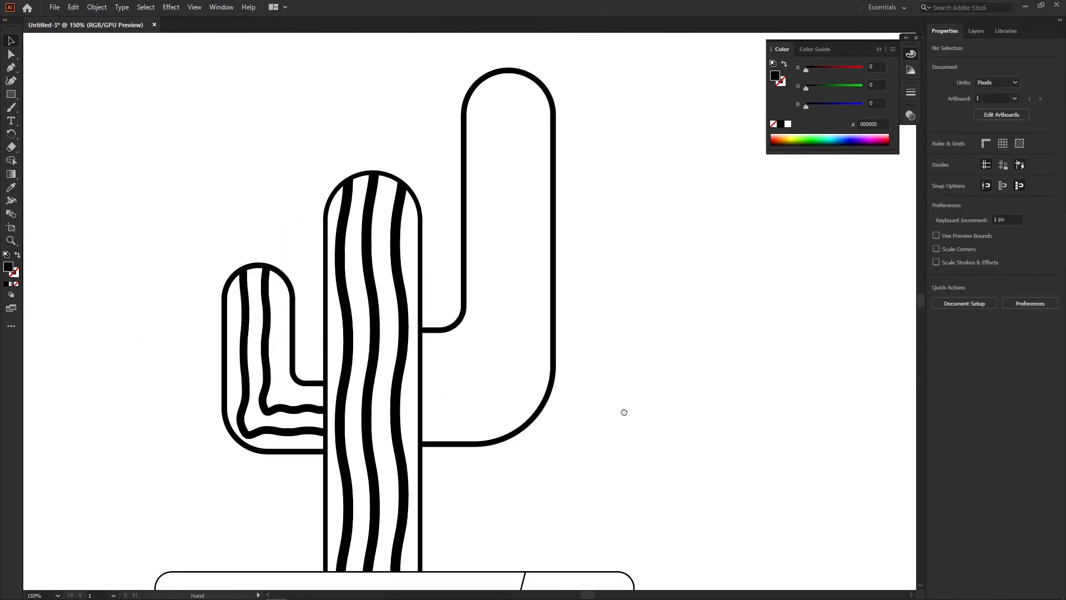
{"action": "key", "text": "p"}
{"action": "left_click", "coordinate": [472, 68]}
{"action": "left_click", "coordinate": [472, 372]}
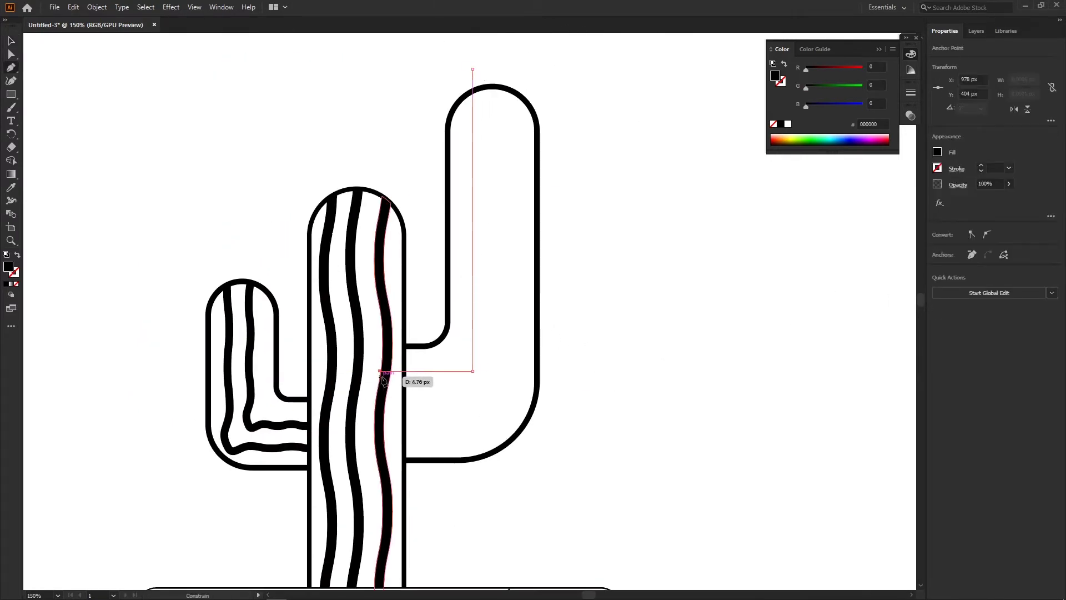
{"action": "left_click", "coordinate": [380, 372]}
{"action": "key", "text": "v"}
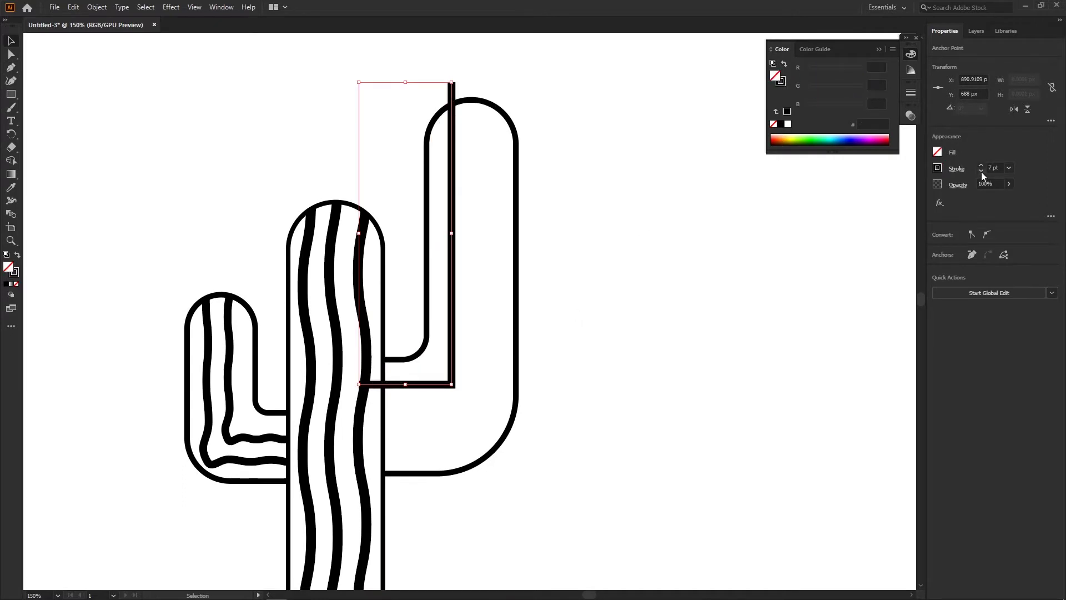
{"action": "scroll", "coordinate": [512, 286], "scroll_direction": "down", "scroll_amount": 1}
{"action": "left_click", "coordinate": [471, 286]}
{"action": "left_click_drag", "start_coordinate": [469, 282], "coordinate": [450, 280]}
- Place a second L stripe inside the right arm and select both stripes
{"action": "key", "text": "a"}
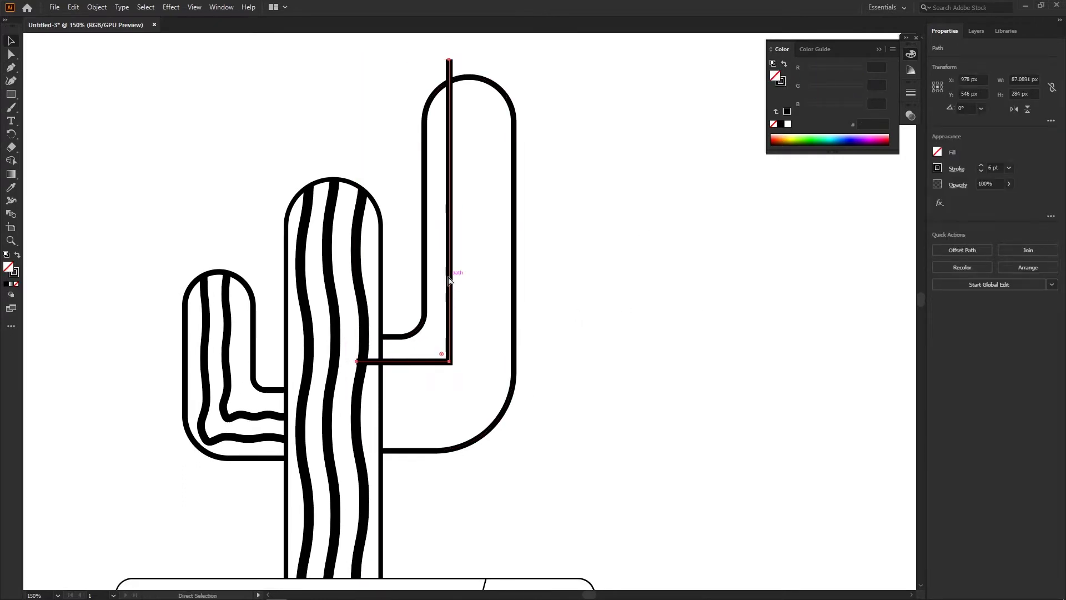
{"action": "left_click_drag", "start_coordinate": [471, 332], "coordinate": [467, 413]}
{"action": "key", "text": "a"}
{"action": "left_click_drag", "start_coordinate": [466, 107], "coordinate": [470, 96]}
{"action": "key", "text": "v"}
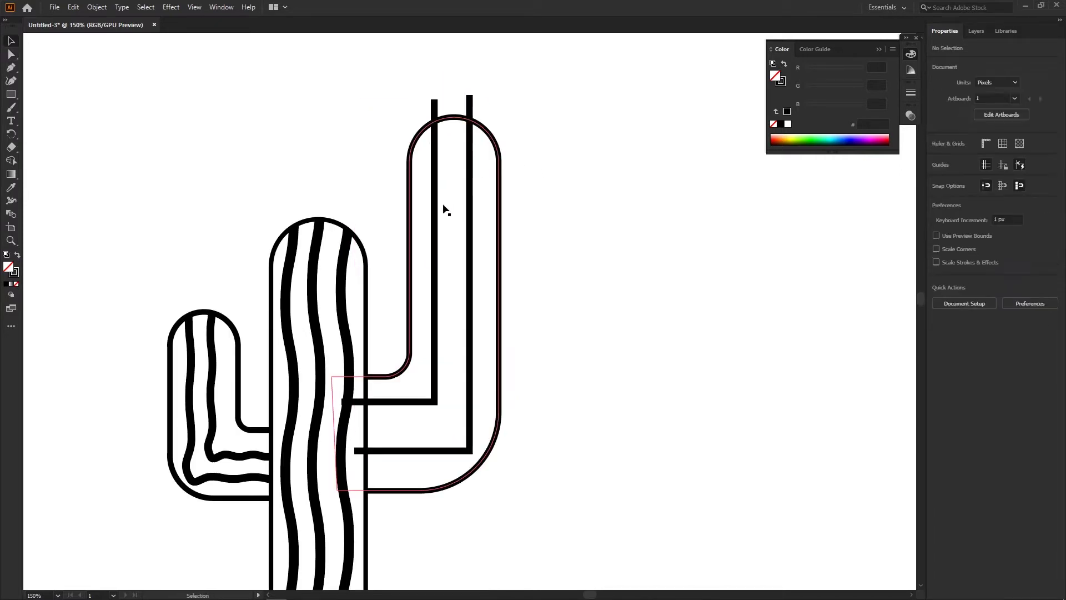
{"action": "left_click", "coordinate": [470, 208]}
- Try expanding the stripes' fill and stroke, then undo it
{"action": "left_click", "coordinate": [97, 7]}
{"action": "left_click", "coordinate": [138, 137]}
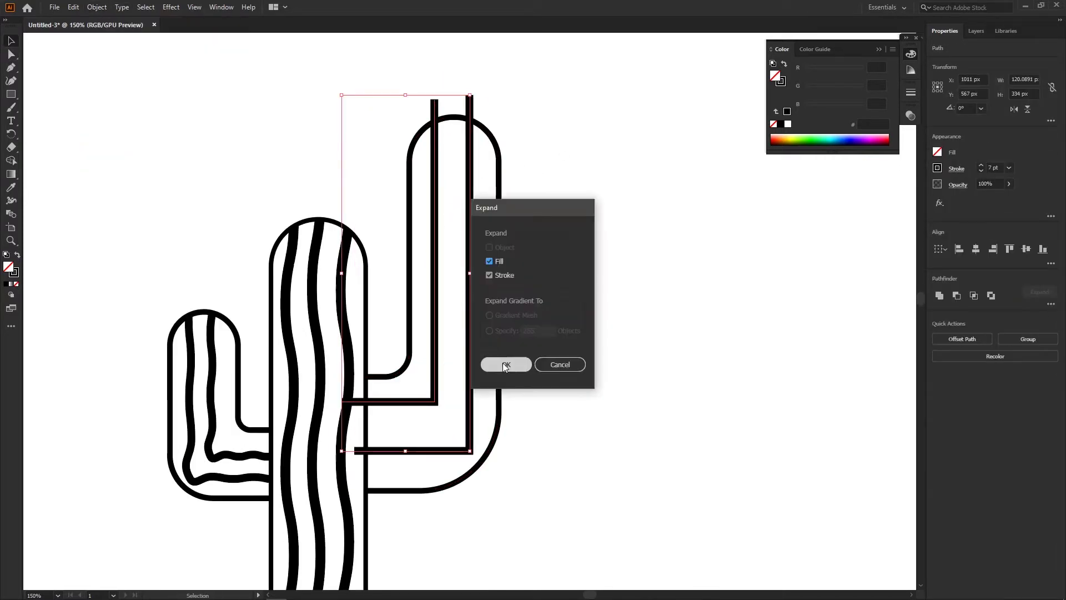
{"action": "left_click", "coordinate": [506, 363]}
{"action": "key", "text": "ctrl+z"}
- Apply the Distort & Transform Zig Zag effect to make the L stripes wavy
{"action": "left_click", "coordinate": [171, 7]}
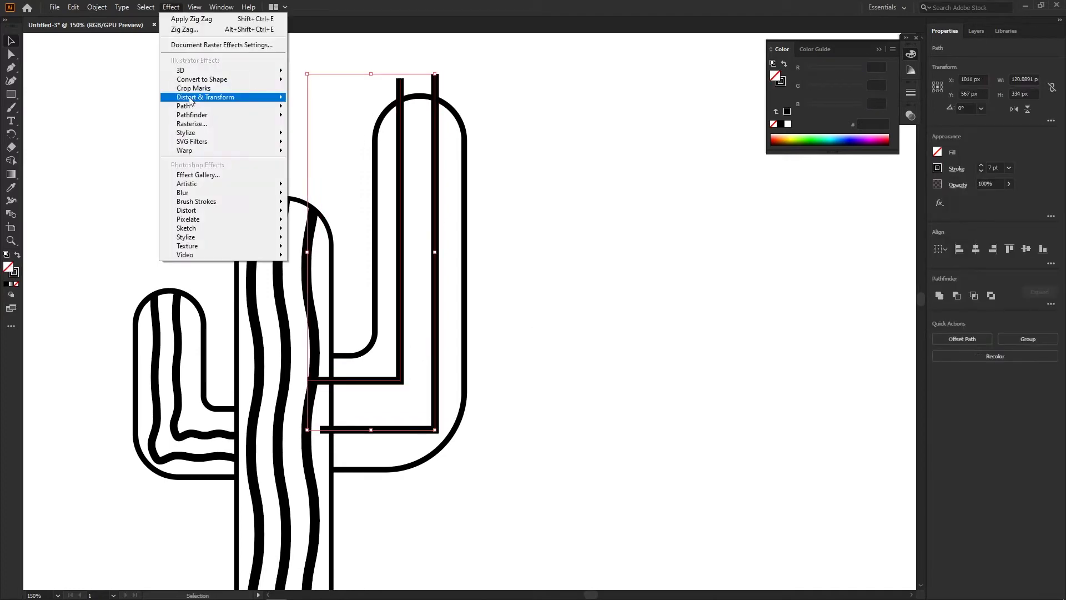
{"action": "left_click", "coordinate": [321, 171]}
{"action": "left_click", "coordinate": [756, 333]}
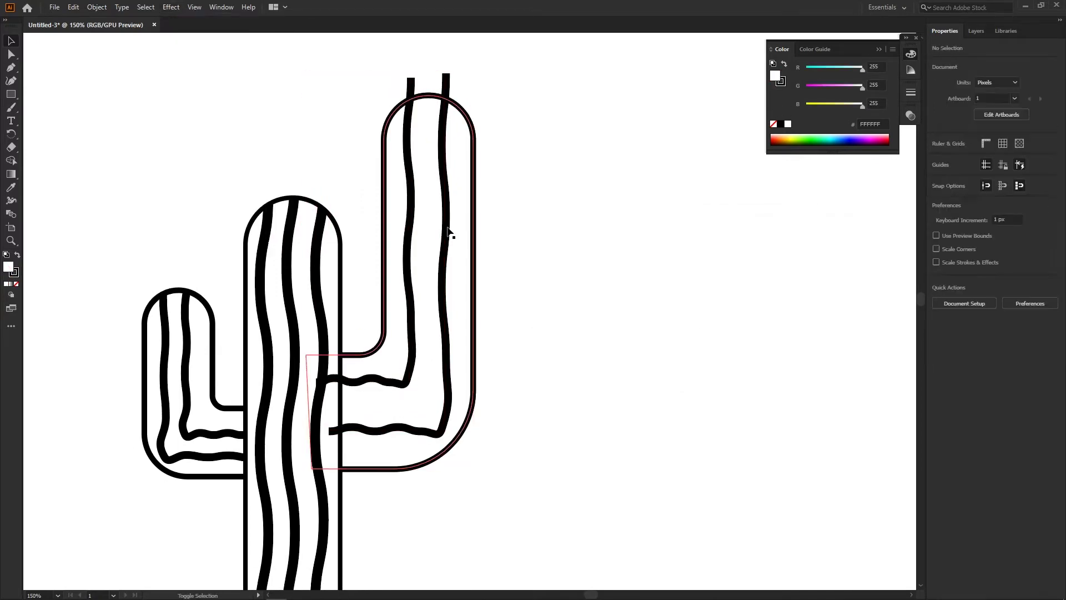
{"action": "left_click", "coordinate": [445, 235]}
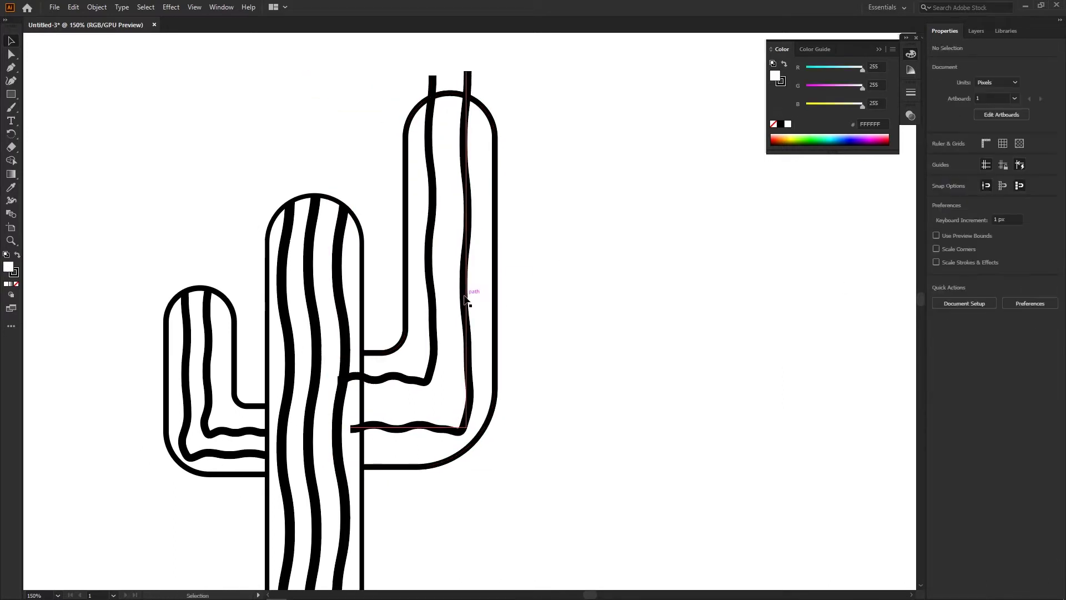
- Expand the wavy stripes' appearance and Pathfinder-trim them to the right arm outline
{"action": "left_click", "coordinate": [431, 167]}
{"action": "left_click", "coordinate": [97, 6]}
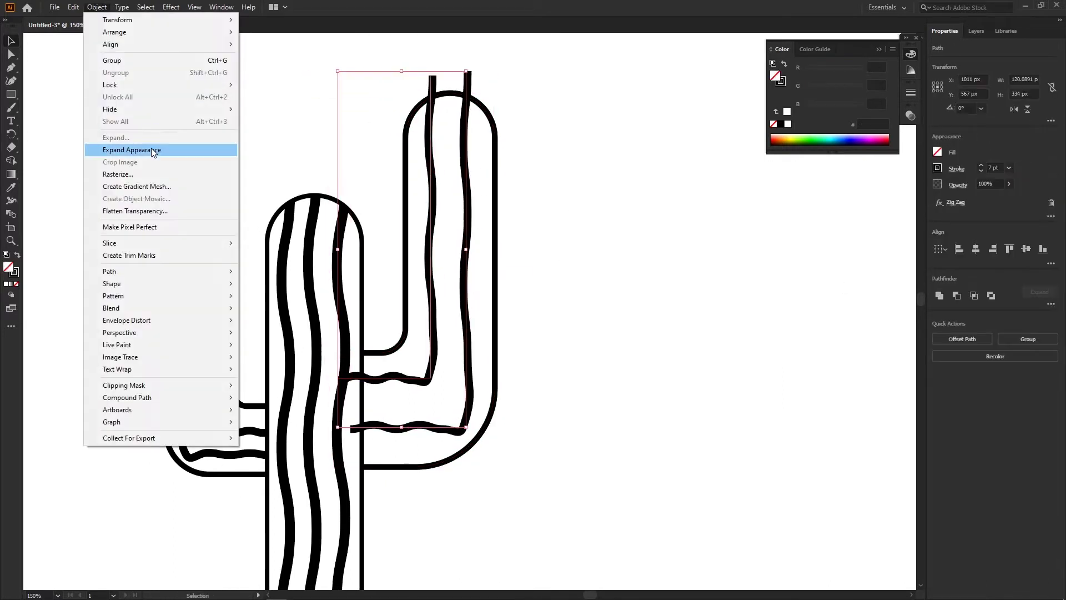
{"action": "left_click", "coordinate": [114, 136]}
{"action": "key", "text": "Return"}
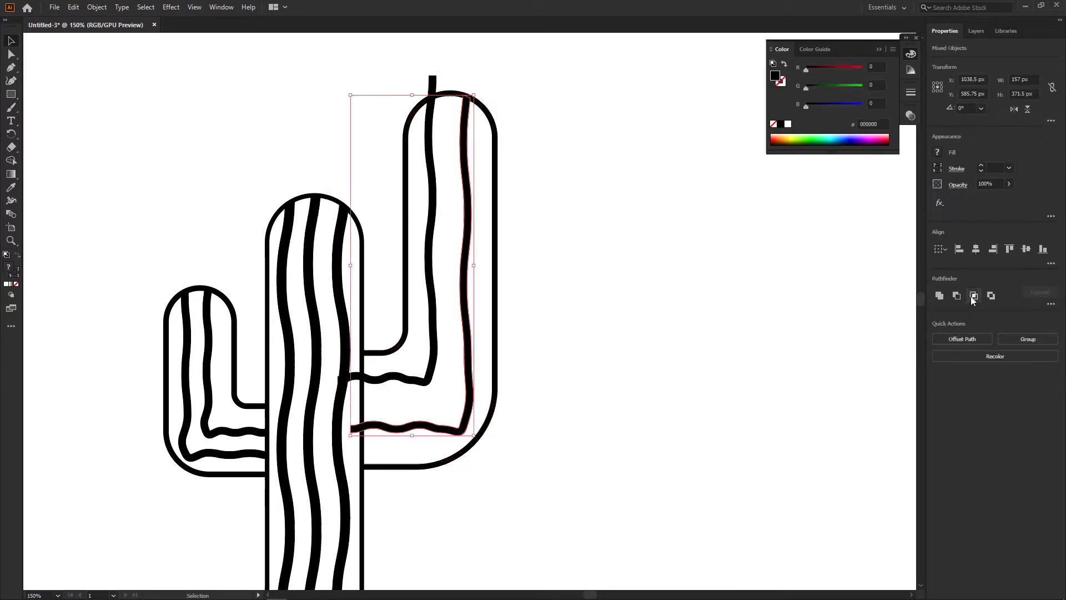
{"action": "left_click", "coordinate": [495, 261], "text": "shift"}
{"action": "left_click", "coordinate": [973, 297]}
{"action": "left_click", "coordinate": [436, 397]}
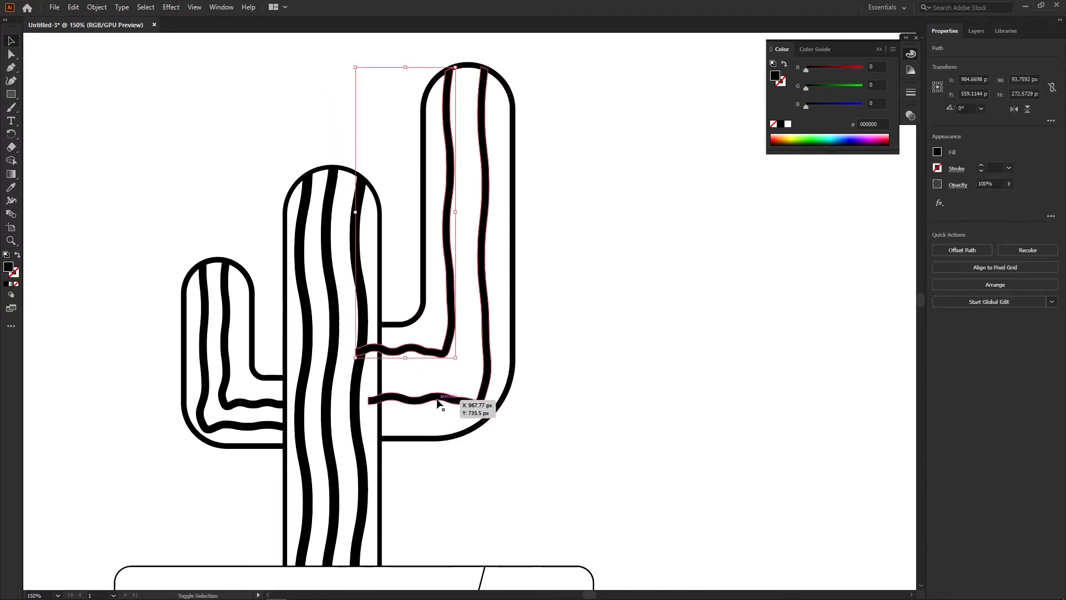
{"action": "left_click", "coordinate": [526, 321]}
{"action": "scroll", "coordinate": [526, 322], "scroll_direction": "down", "scroll_amount": 3}
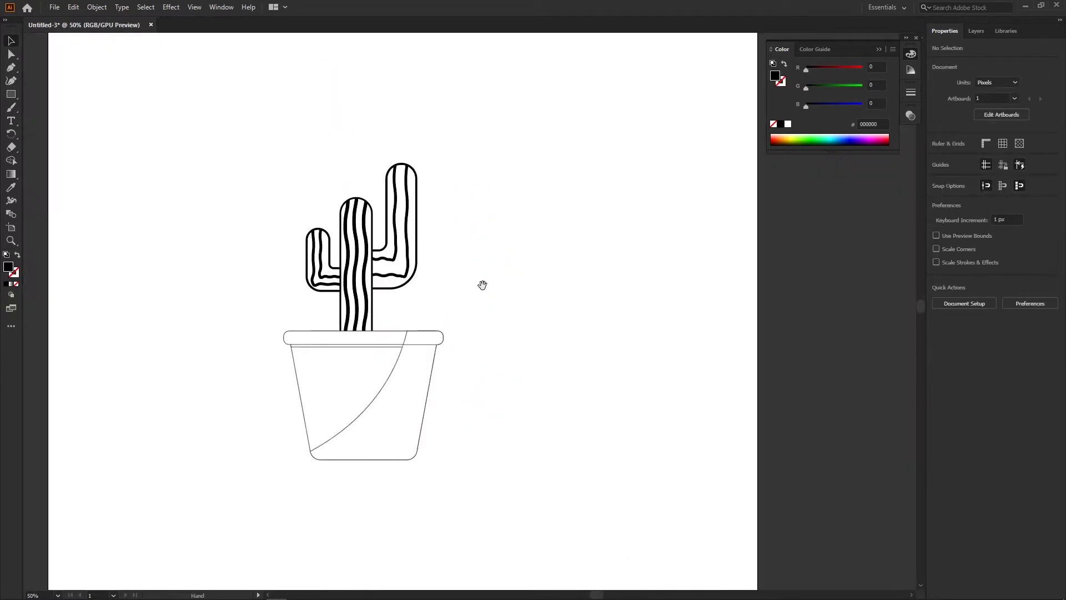
- Brush short spikes along the left arm's top and right edge
{"action": "scroll", "coordinate": [481, 284], "scroll_direction": "up", "scroll_amount": 4}
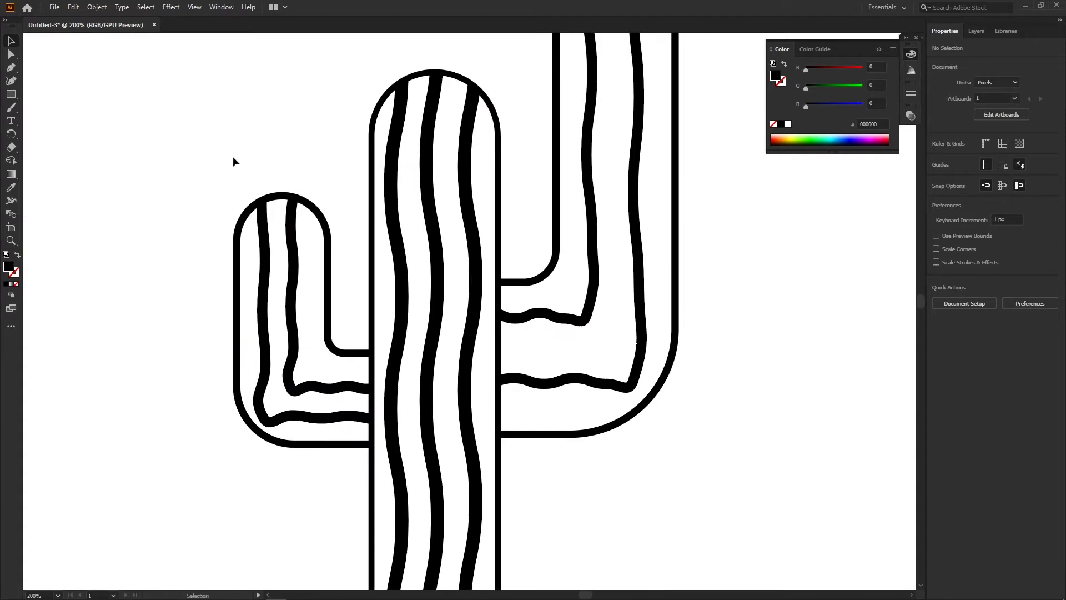
{"action": "key", "text": "b"}
{"action": "scroll", "coordinate": [311, 195], "scroll_direction": "up", "scroll_amount": 1}
{"action": "key", "text": "ctrl+z"}
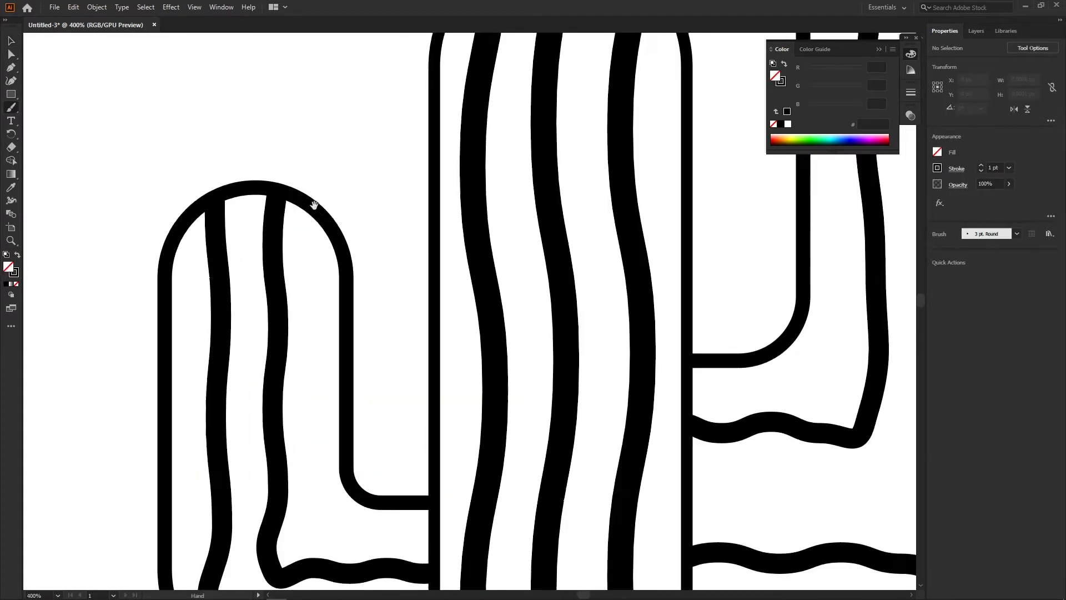
{"action": "scroll", "coordinate": [317, 207], "scroll_direction": "up", "scroll_amount": 1}
{"action": "left_click_drag", "start_coordinate": [350, 167], "coordinate": [364, 150]}
{"action": "mouse_move", "coordinate": [386, 253]}
{"action": "left_mouse_down"}
{"action": "mouse_move", "coordinate": [413, 219]}
{"action": "mouse_move", "coordinate": [408, 243]}
{"action": "left_mouse_up"}
{"action": "left_click_drag", "start_coordinate": [392, 317], "coordinate": [414, 314]}
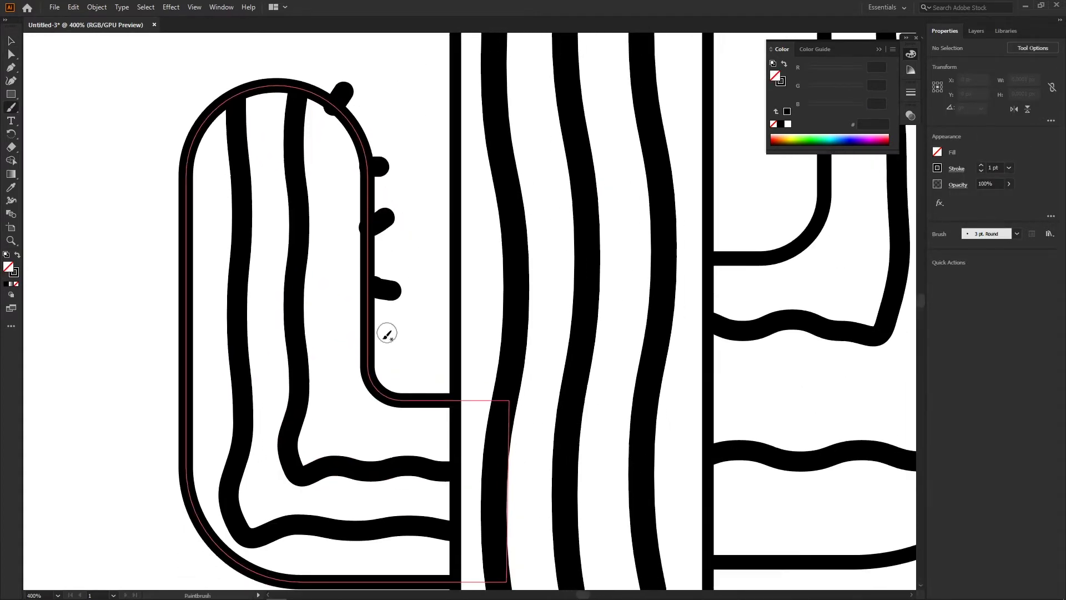
{"action": "left_click_drag", "start_coordinate": [381, 361], "coordinate": [404, 356]}
{"action": "left_click_drag", "start_coordinate": [392, 401], "coordinate": [399, 376]}
{"action": "scroll", "coordinate": [333, 222], "scroll_direction": "up", "scroll_amount": 5}
- Add more brushed spikes along the left arm's left and bottom edges
{"action": "left_click_drag", "start_coordinate": [332, 203], "coordinate": [334, 166]}
{"action": "scroll", "coordinate": [280, 206], "scroll_direction": "down", "scroll_amount": 5}
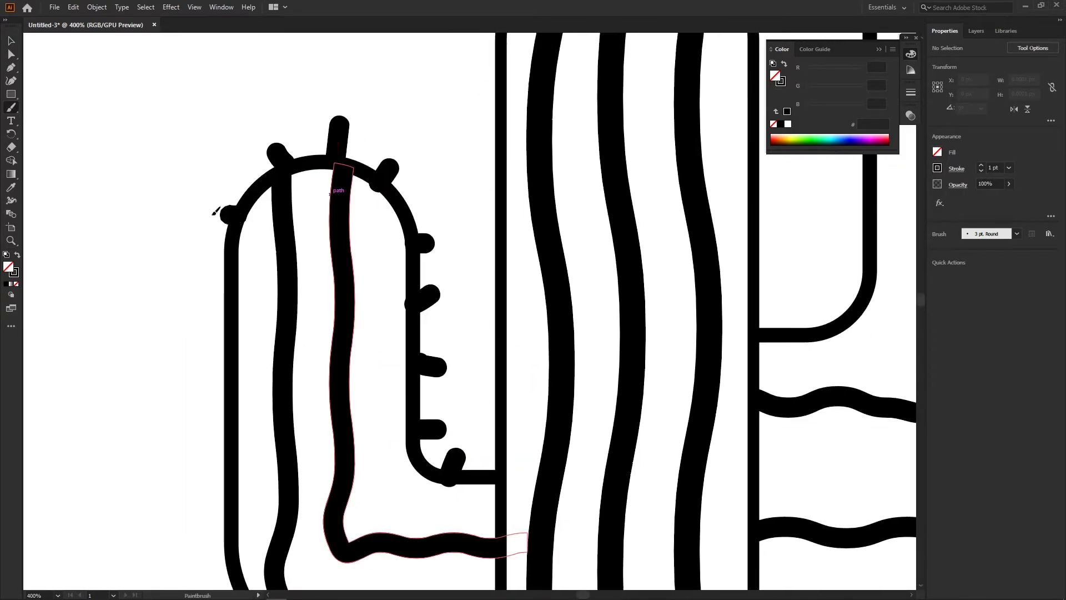
{"action": "left_click_drag", "start_coordinate": [244, 128], "coordinate": [216, 125]}
{"action": "left_click_drag", "start_coordinate": [241, 248], "coordinate": [210, 261]}
{"action": "scroll", "coordinate": [254, 288], "scroll_direction": "down", "scroll_amount": 1}
{"action": "scroll", "coordinate": [230, 361], "scroll_direction": "down", "scroll_amount": 3}
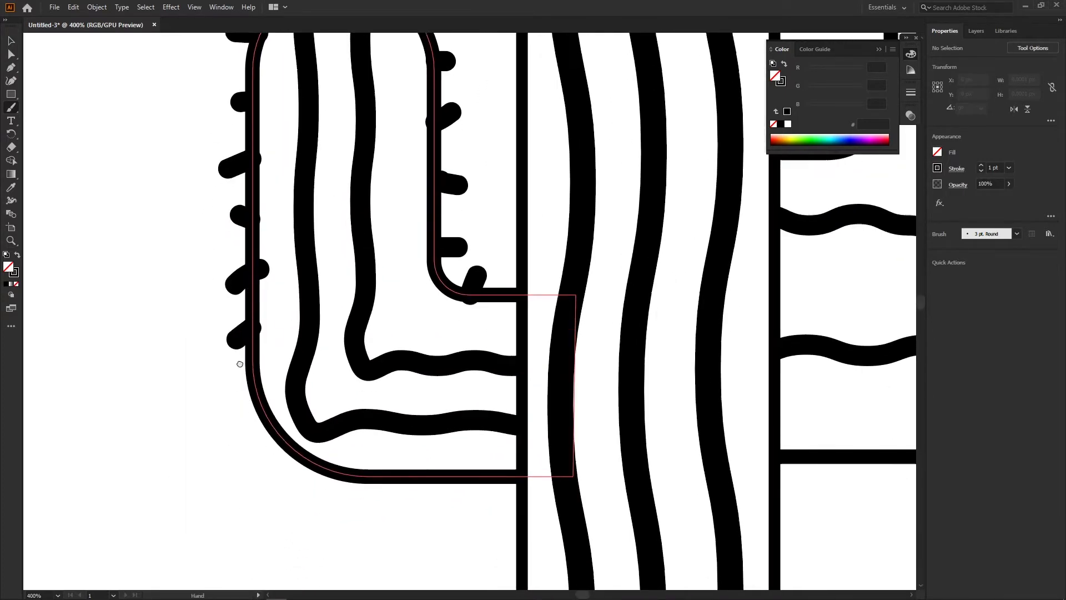
{"action": "mouse_move", "coordinate": [244, 383]}
{"action": "left_mouse_down"}
{"action": "mouse_move", "coordinate": [221, 404]}
{"action": "mouse_move", "coordinate": [253, 419]}
{"action": "left_mouse_up"}
{"action": "scroll", "coordinate": [250, 389], "scroll_direction": "down", "scroll_amount": 1}
{"action": "left_click_drag", "start_coordinate": [388, 428], "coordinate": [401, 447]}
{"action": "scroll", "coordinate": [421, 432], "scroll_direction": "right", "scroll_amount": 1}
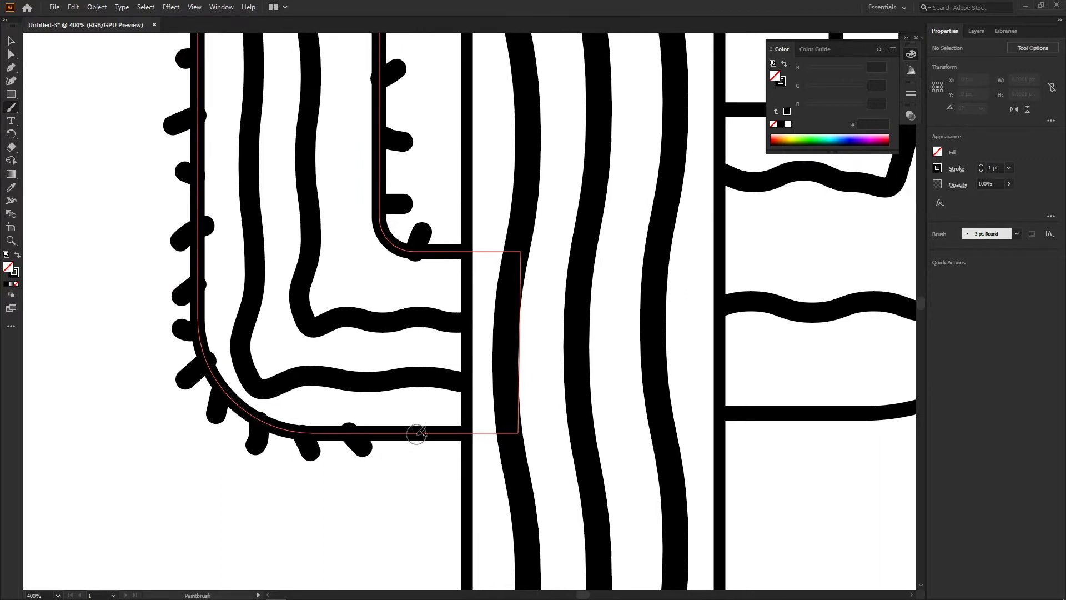
- Deselect everything and lock the pot and outline paths in the Layers panel
{"action": "key", "text": "ctrl+minus"}
{"action": "key", "text": "ctrl+minus"}
{"action": "key", "text": "v"}
{"action": "key", "text": "ctrl+shift+a"}
{"action": "key", "text": "ctrl+plus"}
{"action": "key", "text": "ctrl+plus"}
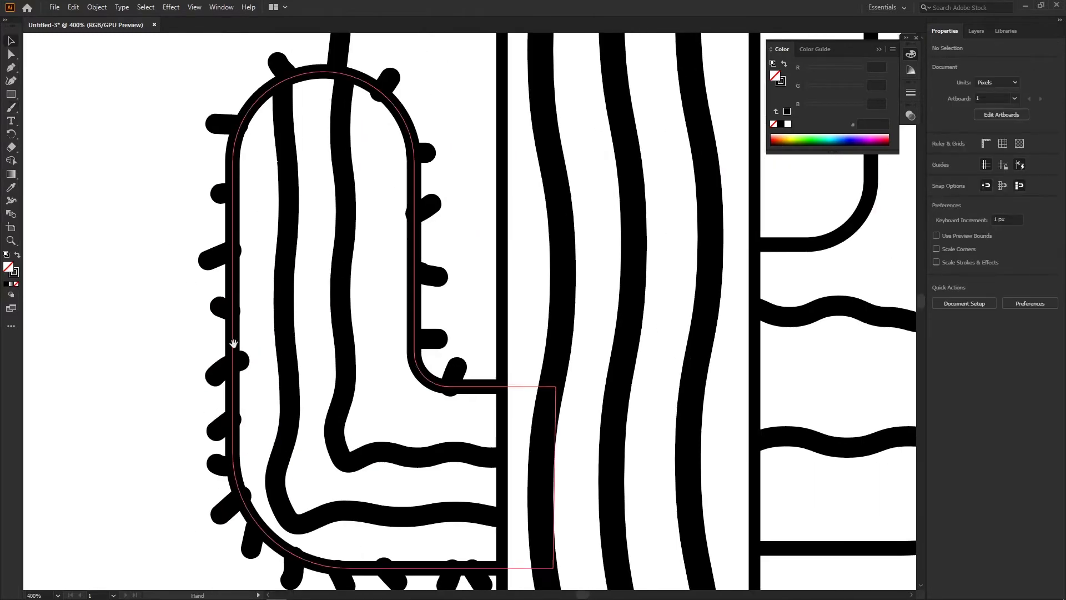
{"action": "left_click", "coordinate": [975, 31]}
{"action": "left_click_drag", "start_coordinate": [947, 424], "coordinate": [944, 480]}
- Zoom in and brush spines along the small arm's inner stripe
{"action": "key", "text": "ctrl+minus"}
{"action": "key", "text": "ctrl+minus"}
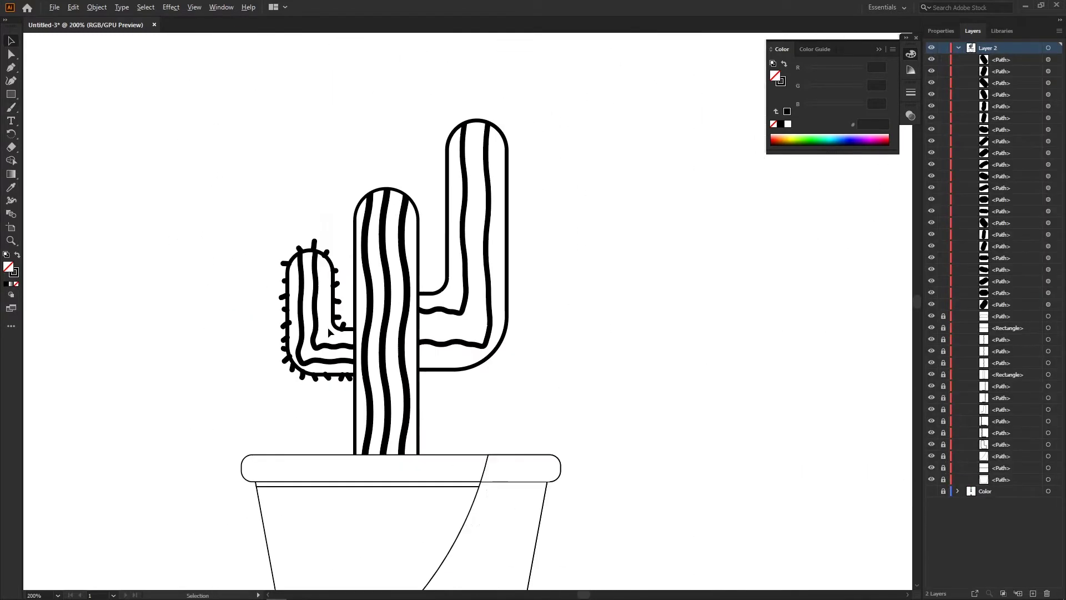
{"action": "key", "text": "ctrl+plus"}
{"action": "key", "text": "ctrl+plus"}
{"action": "key", "text": "ctrl+plus"}
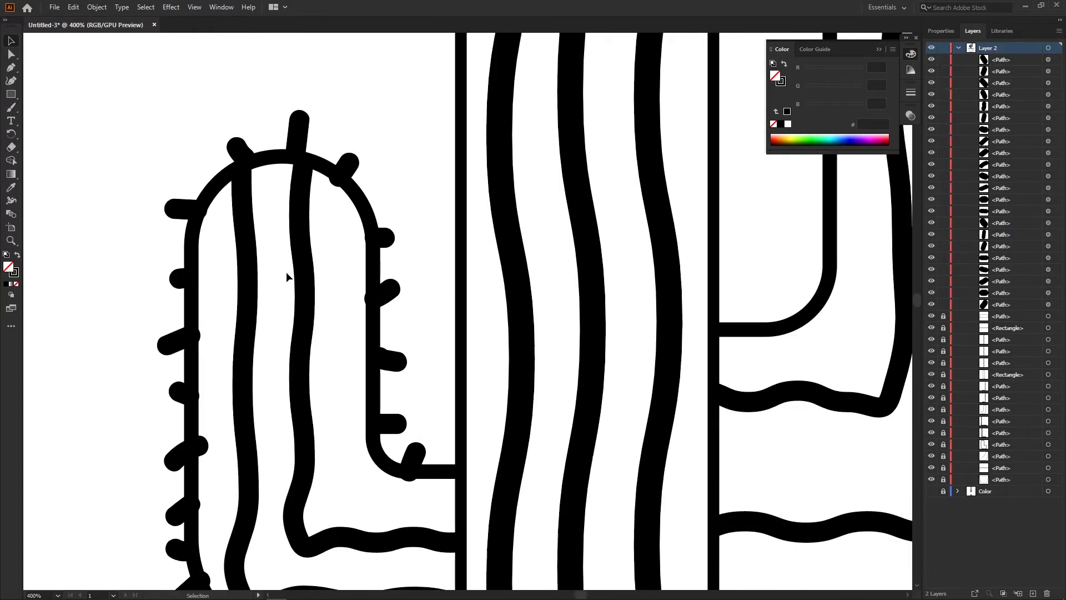
{"action": "key", "text": "p"}
{"action": "key", "text": "b"}
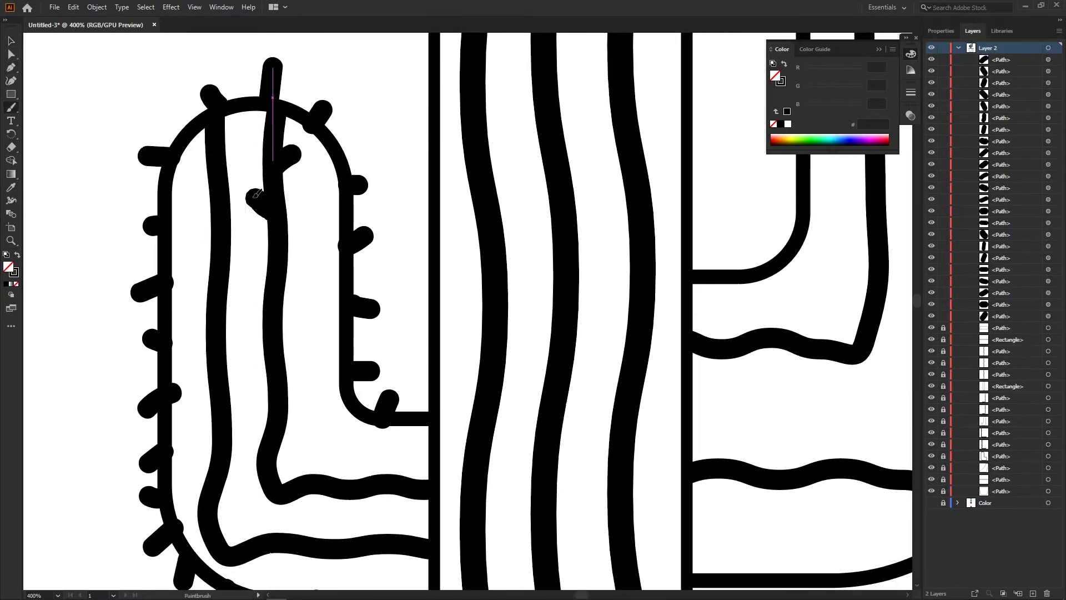
{"action": "left_click_drag", "start_coordinate": [256, 194], "coordinate": [267, 214]}
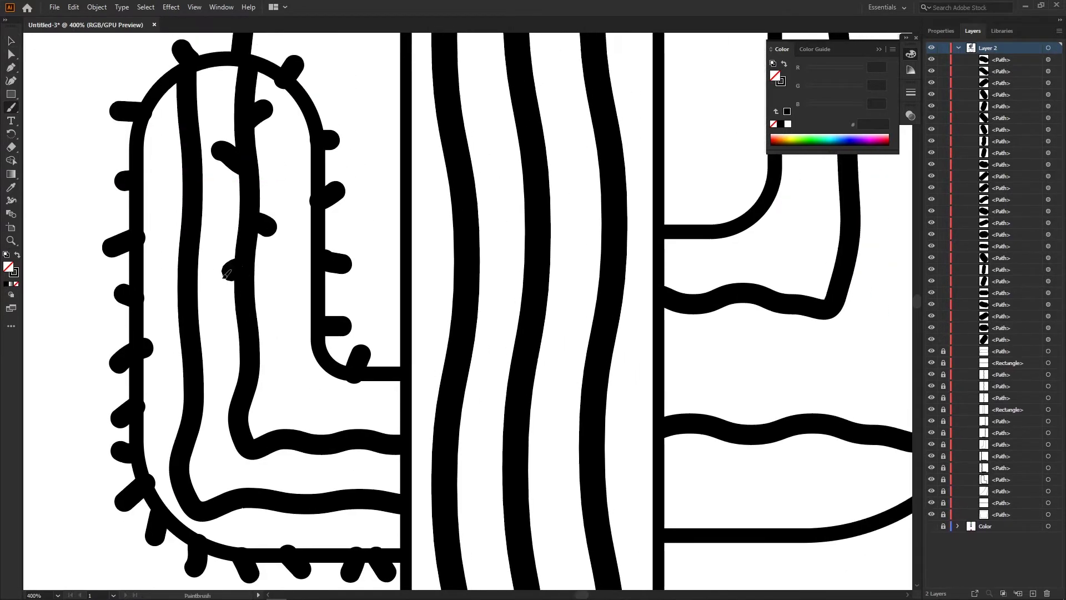
{"action": "scroll", "coordinate": [227, 274], "scroll_direction": "down", "scroll_amount": 3}
{"action": "mouse_move", "coordinate": [222, 316]}
{"action": "left_mouse_down"}
{"action": "mouse_move", "coordinate": [289, 355]}
{"action": "mouse_move", "coordinate": [359, 368]}
{"action": "mouse_move", "coordinate": [325, 341]}
{"action": "left_mouse_up"}
{"action": "scroll", "coordinate": [297, 361], "scroll_direction": "up", "scroll_amount": 2}
{"action": "scroll", "coordinate": [300, 364], "scroll_direction": "up", "scroll_amount": 2}
{"action": "scroll", "coordinate": [308, 367], "scroll_direction": "up", "scroll_amount": 2}
{"action": "scroll", "coordinate": [305, 350], "scroll_direction": "up", "scroll_amount": 4}
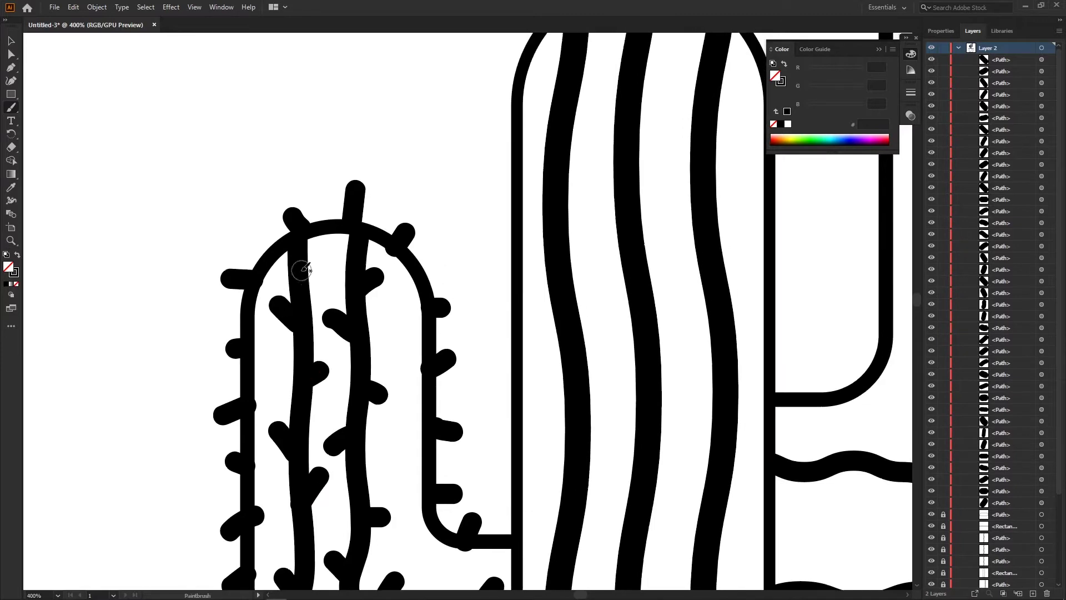
{"action": "scroll", "coordinate": [306, 307], "scroll_direction": "down", "scroll_amount": 4}
{"action": "key", "text": "p"}
{"action": "scroll", "coordinate": [301, 256], "scroll_direction": "up", "scroll_amount": 2}
{"action": "scroll", "coordinate": [305, 223], "scroll_direction": "up", "scroll_amount": 2}
- Brush the first short spines at the top of the central trunk
{"action": "scroll", "coordinate": [294, 189], "scroll_direction": "up", "scroll_amount": 2}
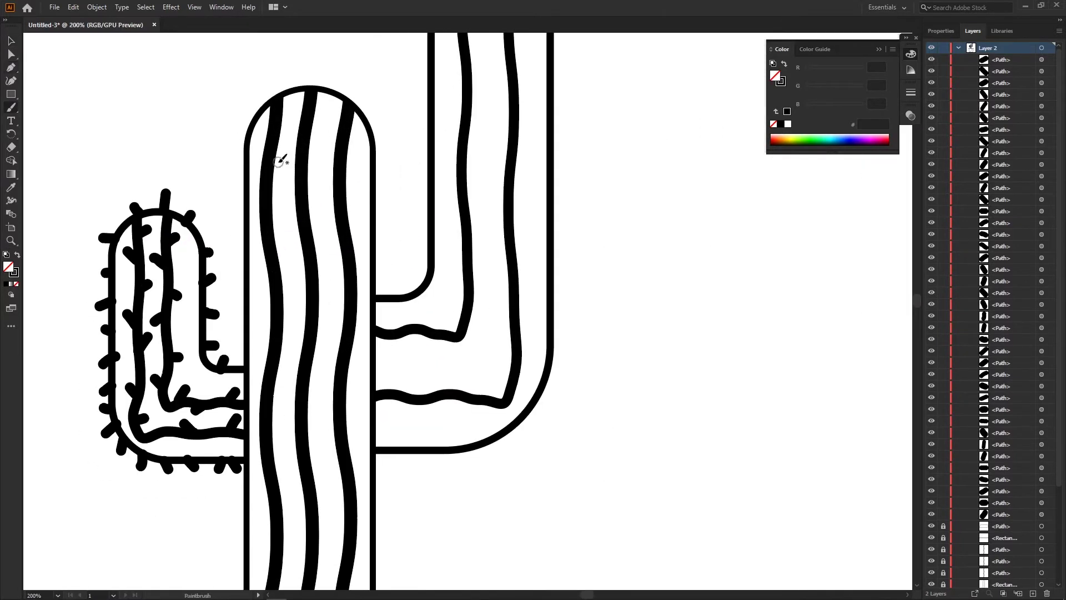
{"action": "key", "text": "b"}
{"action": "scroll", "coordinate": [283, 156], "scroll_direction": "up", "scroll_amount": 2}
{"action": "left_click_drag", "start_coordinate": [290, 164], "coordinate": [305, 149]}
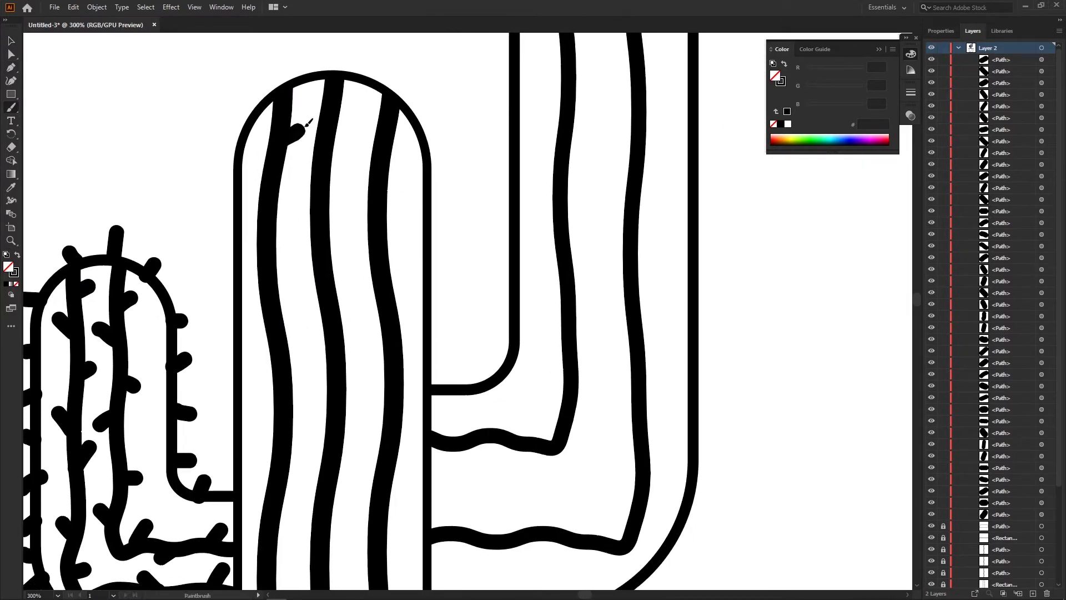
{"action": "scroll", "coordinate": [300, 144], "scroll_direction": "down", "scroll_amount": 1}
{"action": "mouse_move", "coordinate": [280, 188]}
{"action": "left_mouse_down"}
{"action": "mouse_move", "coordinate": [297, 169]}
{"action": "mouse_move", "coordinate": [251, 131]}
{"action": "left_mouse_up"}
{"action": "scroll", "coordinate": [277, 166], "scroll_direction": "down", "scroll_amount": 1}
{"action": "left_click_drag", "start_coordinate": [280, 194], "coordinate": [287, 185]}
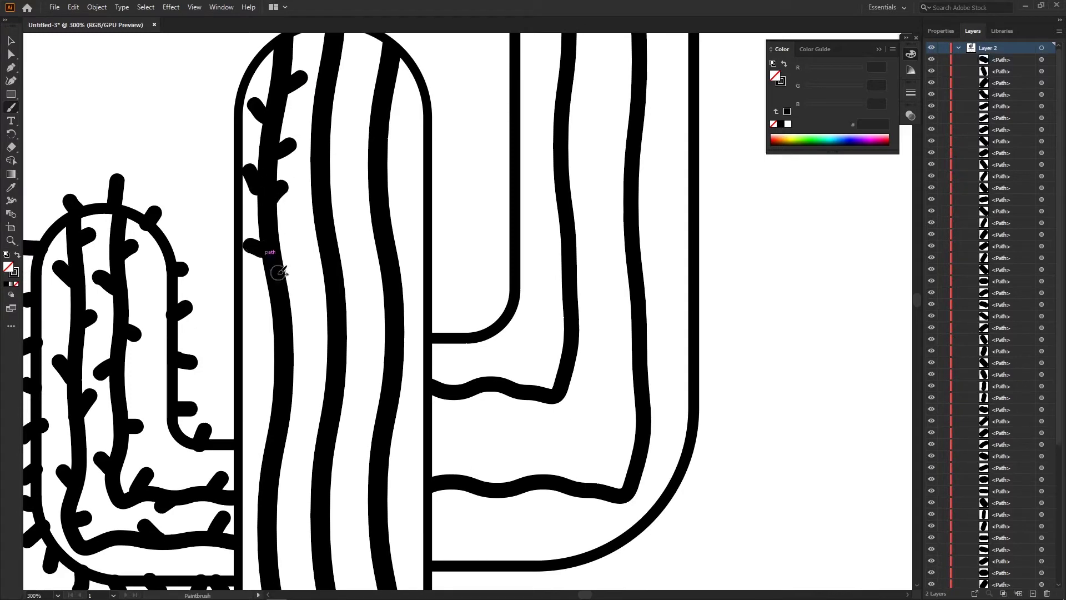
{"action": "scroll", "coordinate": [278, 272], "scroll_direction": "down", "scroll_amount": 1}
- Paint a row of spines down the trunk's left wavy stripe
{"action": "left_click_drag", "start_coordinate": [261, 261], "coordinate": [305, 260]}
{"action": "left_click_drag", "start_coordinate": [260, 314], "coordinate": [301, 286]}
{"action": "scroll", "coordinate": [299, 245], "scroll_direction": "down", "scroll_amount": 1}
{"action": "left_click_drag", "start_coordinate": [283, 353], "coordinate": [295, 203]}
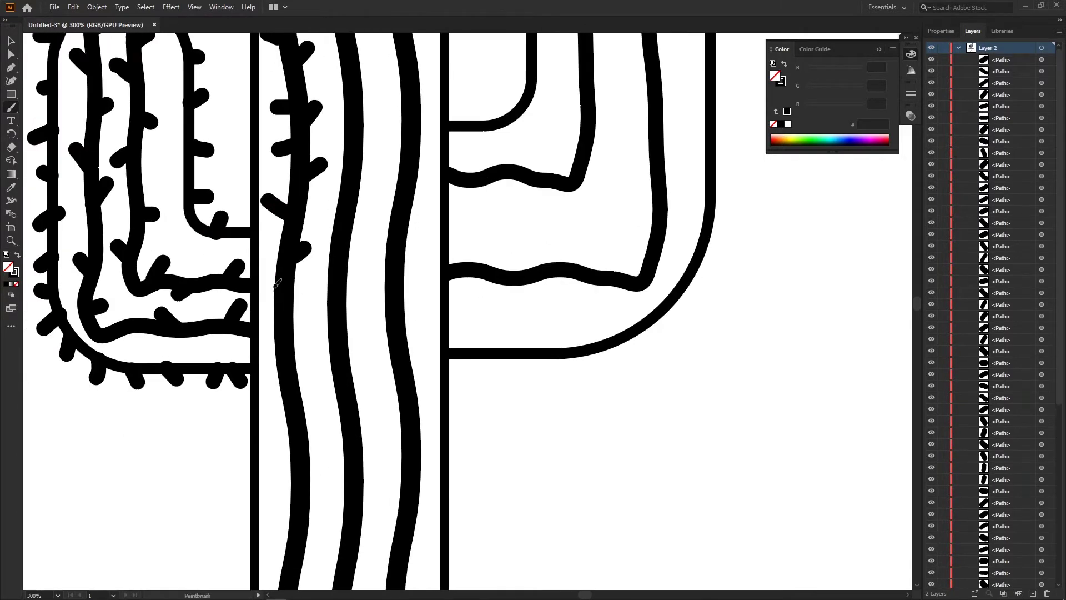
{"action": "left_click_drag", "start_coordinate": [294, 272], "coordinate": [305, 261]}
{"action": "left_click_drag", "start_coordinate": [281, 305], "coordinate": [263, 296]}
{"action": "left_click_drag", "start_coordinate": [295, 336], "coordinate": [311, 322]}
{"action": "left_click_drag", "start_coordinate": [306, 427], "coordinate": [325, 314]}
{"action": "scroll", "coordinate": [321, 348], "scroll_direction": "down", "scroll_amount": 1}
{"action": "scroll", "coordinate": [330, 375], "scroll_direction": "down", "scroll_amount": 1}
{"action": "left_click_drag", "start_coordinate": [297, 386], "coordinate": [306, 401]}
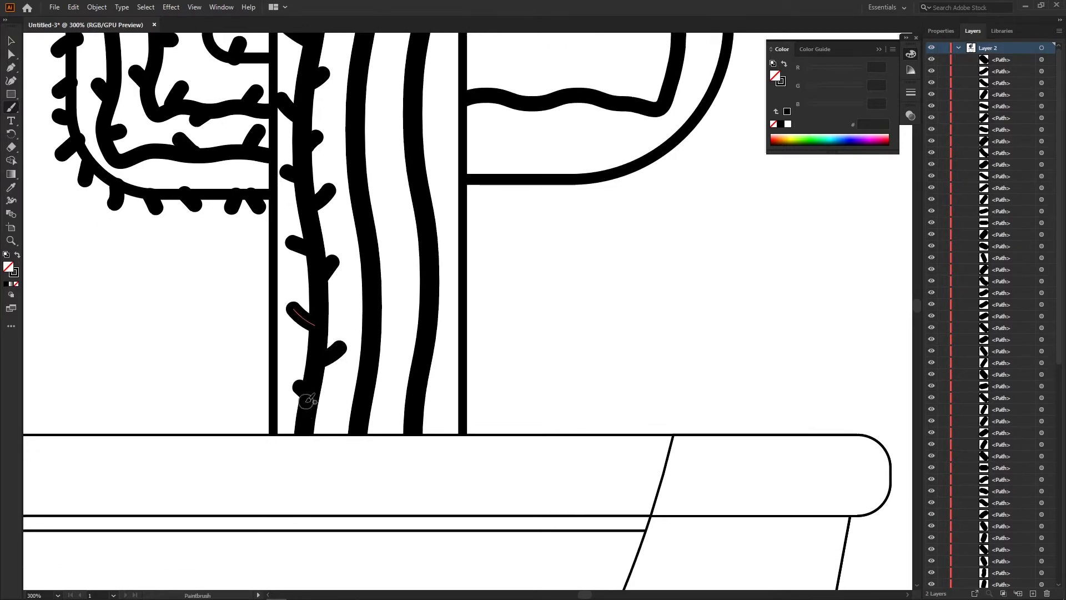
{"action": "scroll", "coordinate": [341, 175], "scroll_direction": "up", "scroll_amount": 10}
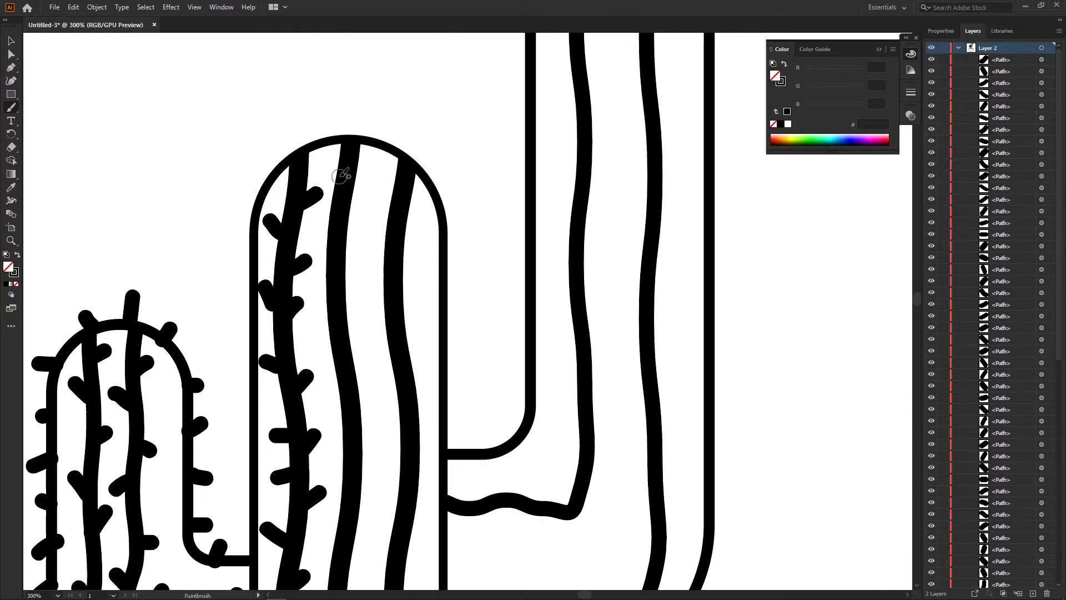
{"action": "scroll", "coordinate": [347, 238], "scroll_direction": "down", "scroll_amount": 5}
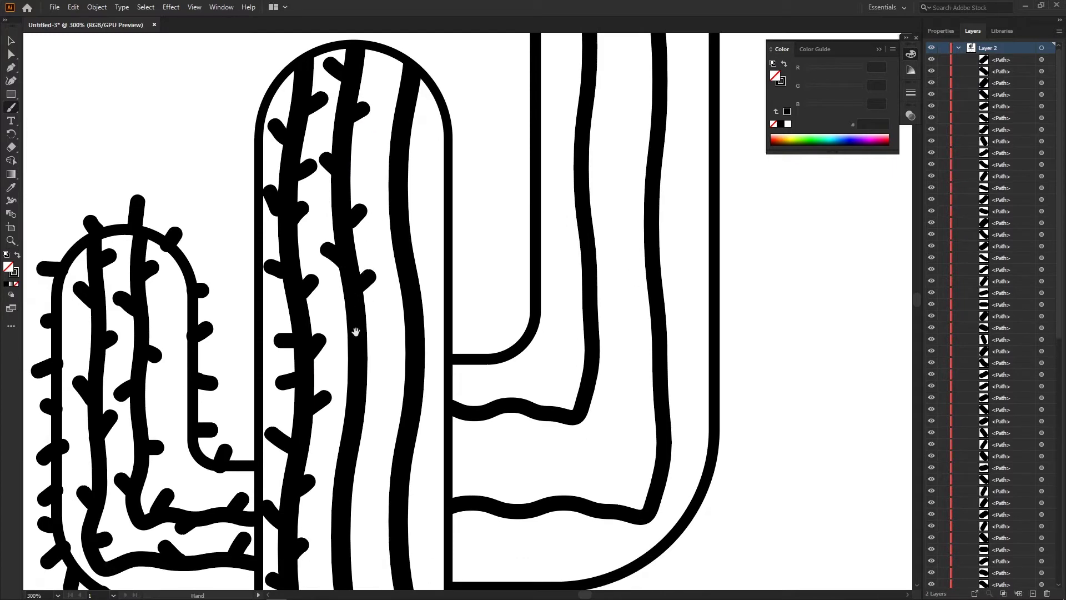
- Brush more spines lower down the trunk's stripes
{"action": "left_click_drag", "start_coordinate": [364, 322], "coordinate": [382, 298]}
{"action": "scroll", "coordinate": [375, 300], "scroll_direction": "down", "scroll_amount": 2}
{"action": "scroll", "coordinate": [367, 305], "scroll_direction": "down", "scroll_amount": 1}
{"action": "scroll", "coordinate": [358, 308], "scroll_direction": "down", "scroll_amount": 1}
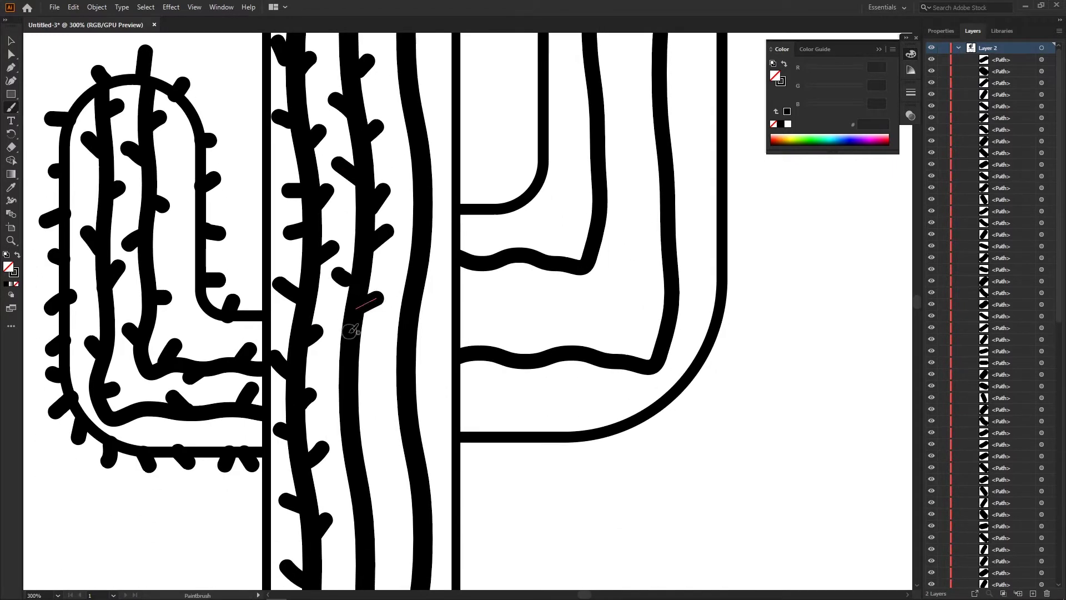
{"action": "scroll", "coordinate": [353, 294], "scroll_direction": "down", "scroll_amount": 4}
{"action": "scroll", "coordinate": [347, 334], "scroll_direction": "down", "scroll_amount": 3}
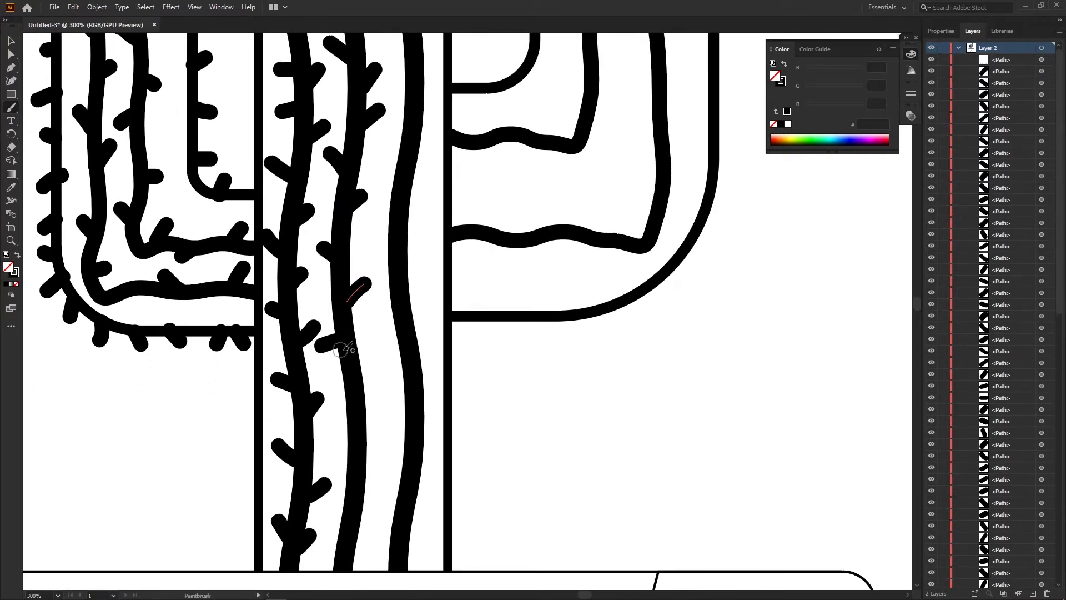
{"action": "left_click_drag", "start_coordinate": [321, 309], "coordinate": [366, 307]}
{"action": "scroll", "coordinate": [379, 340], "scroll_direction": "down", "scroll_amount": 2}
{"action": "mouse_move", "coordinate": [338, 376]}
{"action": "left_mouse_down"}
{"action": "mouse_move", "coordinate": [378, 340]}
{"action": "mouse_move", "coordinate": [348, 336]}
{"action": "left_mouse_up"}
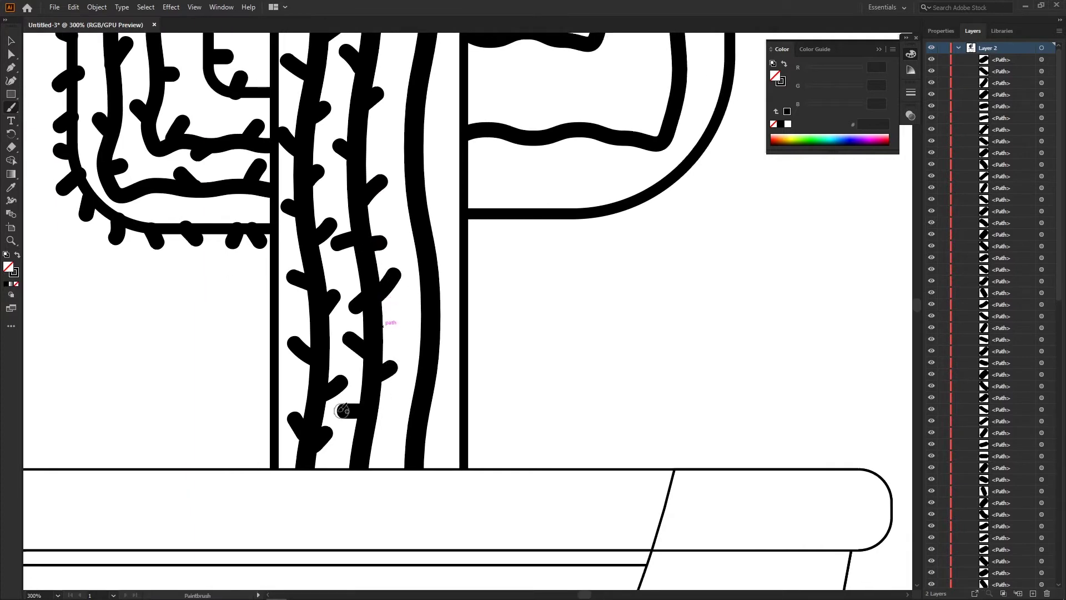
{"action": "left_click_drag", "start_coordinate": [392, 397], "coordinate": [357, 423]}
- Add spines along the trunk's right wavy stripe
{"action": "scroll", "coordinate": [357, 388], "scroll_direction": "up", "scroll_amount": 2}
{"action": "scroll", "coordinate": [366, 344], "scroll_direction": "up", "scroll_amount": 4}
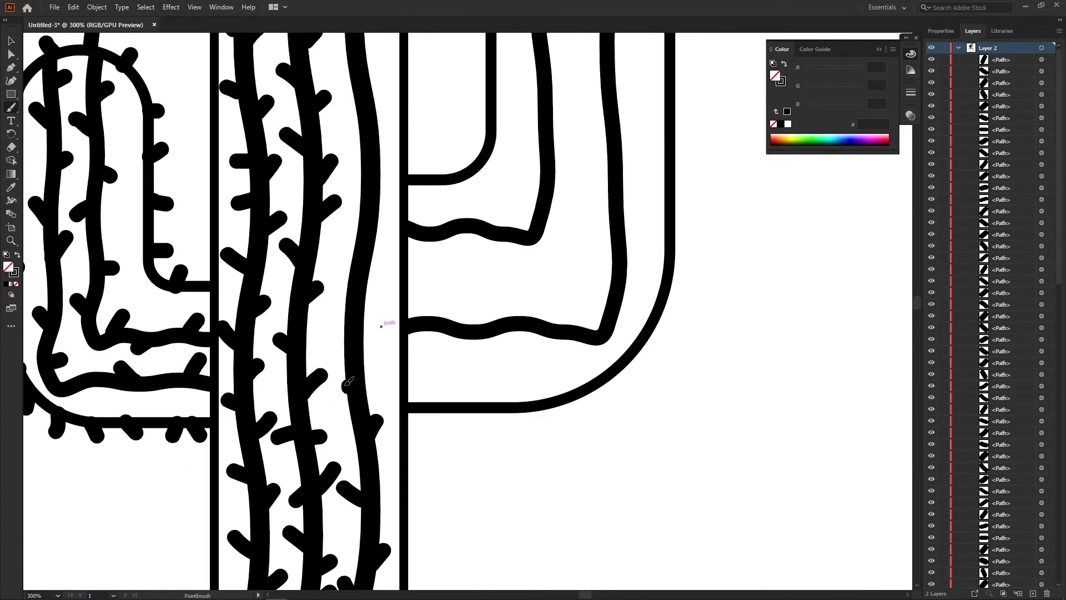
{"action": "scroll", "coordinate": [356, 383], "scroll_direction": "up", "scroll_amount": 4}
{"action": "scroll", "coordinate": [351, 395], "scroll_direction": "up", "scroll_amount": 2}
{"action": "scroll", "coordinate": [361, 347], "scroll_direction": "up", "scroll_amount": 3}
{"action": "scroll", "coordinate": [350, 311], "scroll_direction": "up", "scroll_amount": 1}
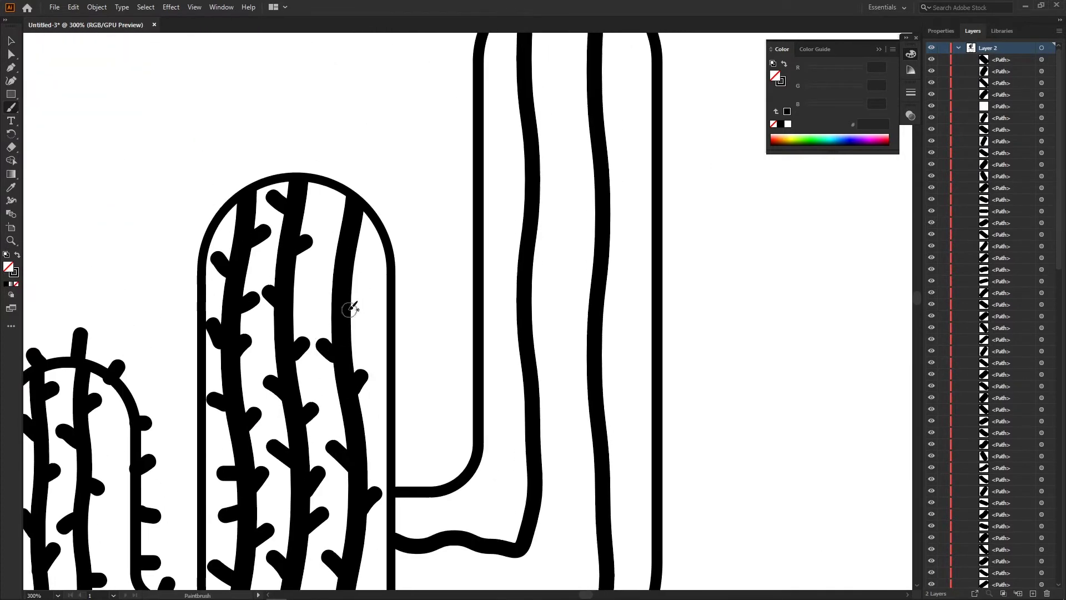
{"action": "left_click_drag", "start_coordinate": [342, 346], "coordinate": [321, 340]}
{"action": "scroll", "coordinate": [327, 311], "scroll_direction": "up", "scroll_amount": 1}
{"action": "left_click_drag", "start_coordinate": [334, 294], "coordinate": [318, 272]}
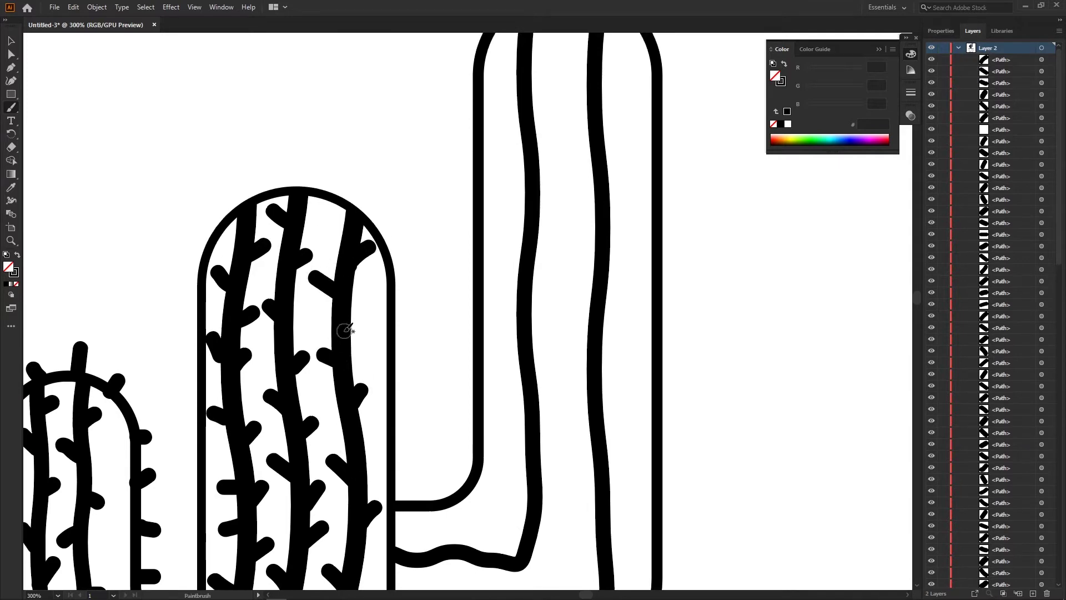
- Brush spines along the tall right arm's inner stripe
{"action": "scroll", "coordinate": [345, 331], "scroll_direction": "up", "scroll_amount": 1}
{"action": "scroll", "coordinate": [333, 222], "scroll_direction": "down", "scroll_amount": 2}
{"action": "scroll", "coordinate": [387, 166], "scroll_direction": "up", "scroll_amount": 1}
{"action": "scroll", "coordinate": [405, 191], "scroll_direction": "up", "scroll_amount": 1}
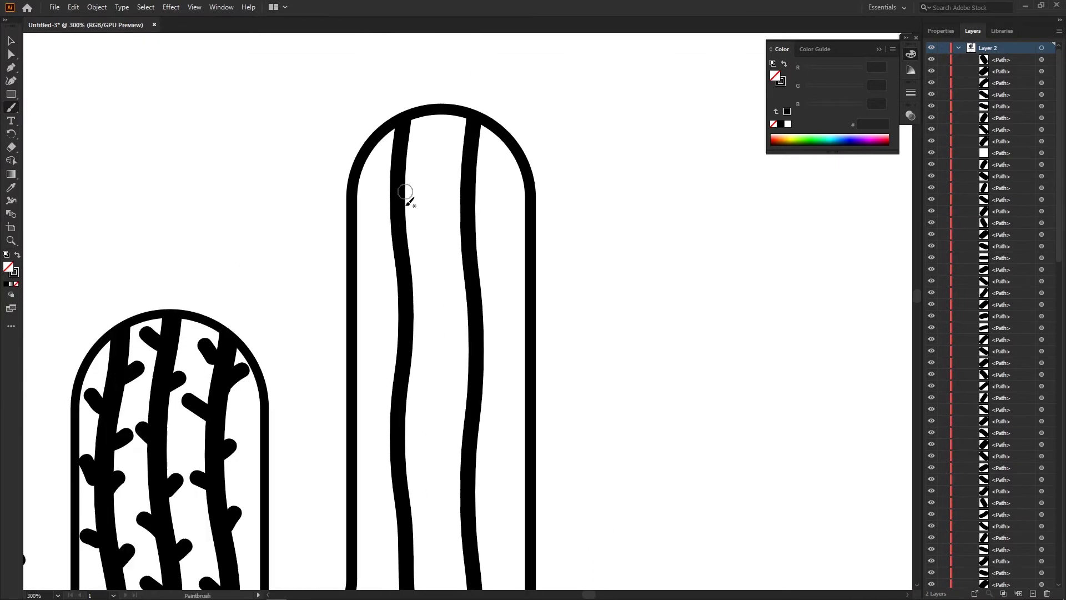
{"action": "scroll", "coordinate": [405, 191], "scroll_direction": "down", "scroll_amount": 2}
{"action": "left_click_drag", "start_coordinate": [415, 96], "coordinate": [403, 110]}
{"action": "scroll", "coordinate": [394, 209], "scroll_direction": "down", "scroll_amount": 2}
{"action": "left_click_drag", "start_coordinate": [420, 233], "coordinate": [399, 250]}
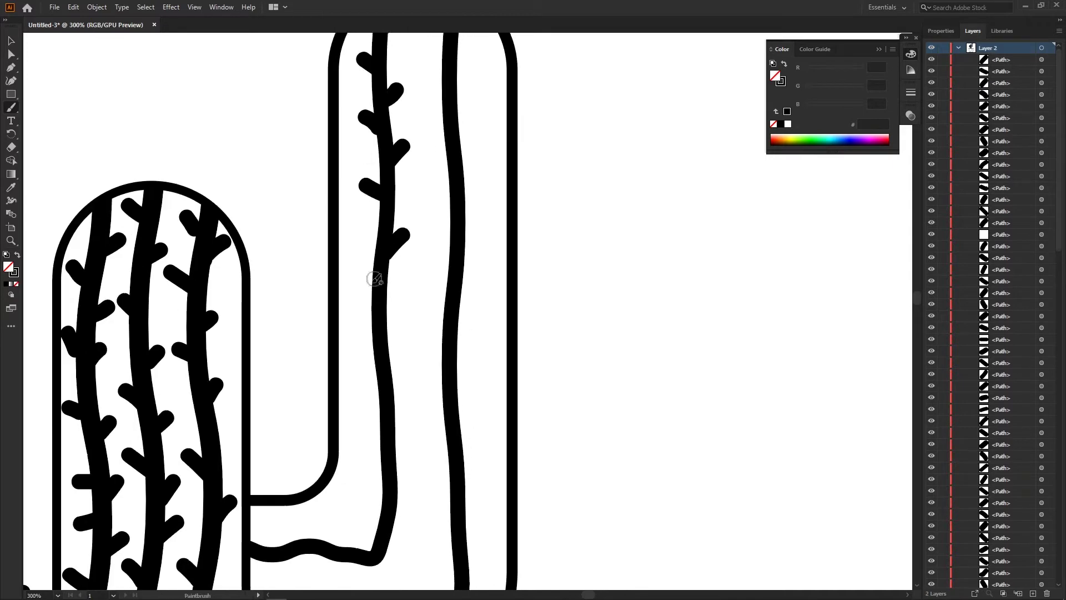
{"action": "scroll", "coordinate": [376, 281], "scroll_direction": "down", "scroll_amount": 3}
{"action": "left_click_drag", "start_coordinate": [367, 175], "coordinate": [391, 194]}
{"action": "left_click_drag", "start_coordinate": [414, 294], "coordinate": [427, 278]}
{"action": "scroll", "coordinate": [413, 294], "scroll_direction": "down", "scroll_amount": 1}
{"action": "mouse_move", "coordinate": [393, 319]}
{"action": "left_mouse_down"}
{"action": "mouse_move", "coordinate": [410, 334]}
{"action": "mouse_move", "coordinate": [422, 375]}
{"action": "left_mouse_up"}
- Brush spines along the right arm's lower bend
{"action": "scroll", "coordinate": [411, 378], "scroll_direction": "down", "scroll_amount": 2}
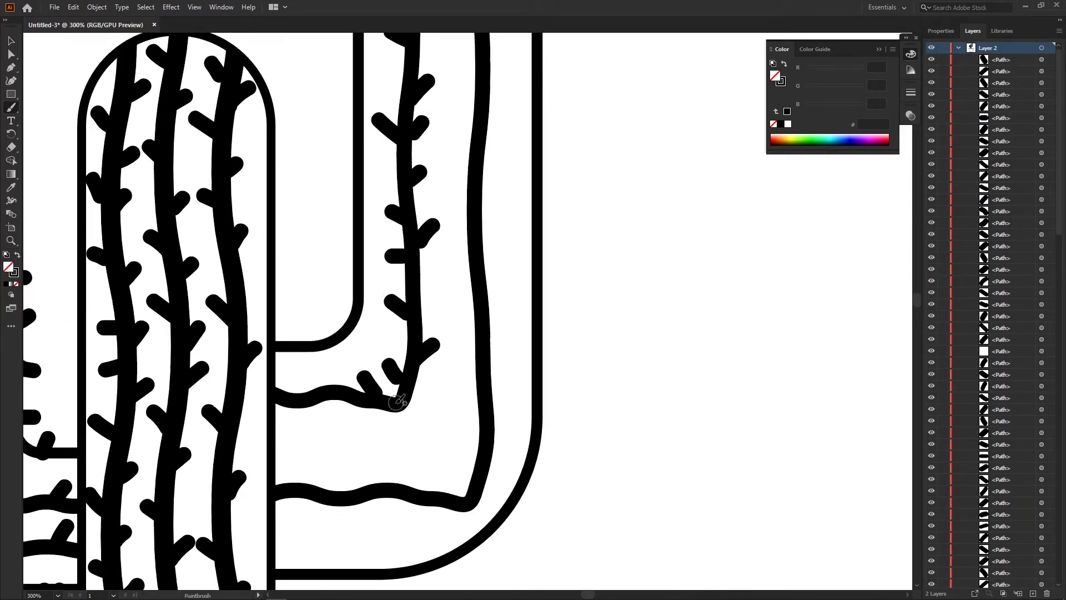
{"action": "left_click_drag", "start_coordinate": [419, 416], "coordinate": [392, 397]}
{"action": "scroll", "coordinate": [389, 400], "scroll_direction": "down", "scroll_amount": 1}
{"action": "left_click_drag", "start_coordinate": [320, 386], "coordinate": [311, 372]}
{"action": "scroll", "coordinate": [300, 388], "scroll_direction": "down", "scroll_amount": 2}
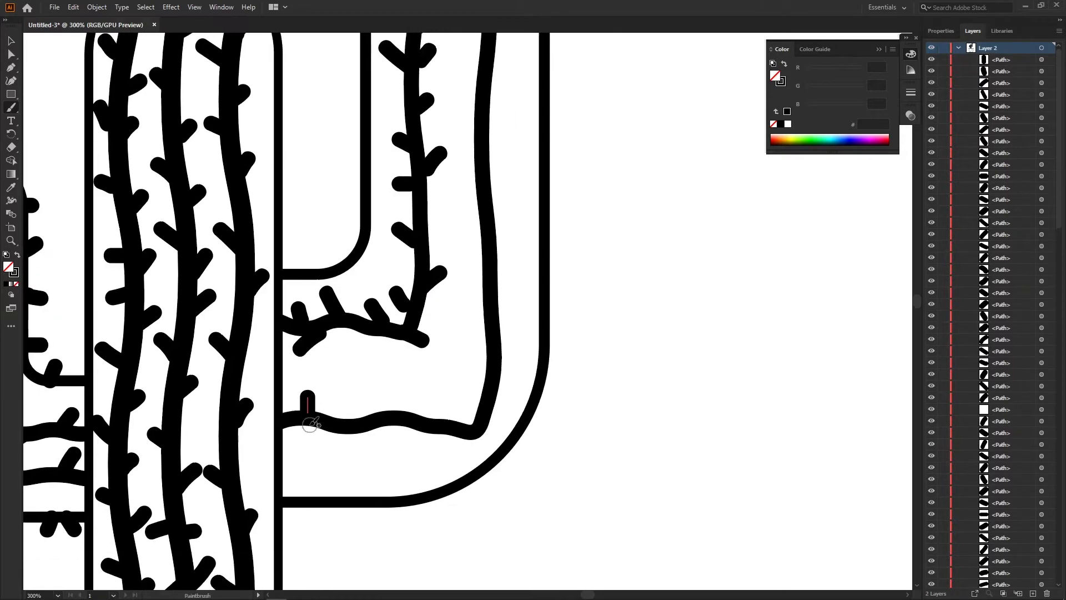
- Brush spines down the tall arm's outer stripe
{"action": "scroll", "coordinate": [409, 426], "scroll_direction": "right", "scroll_amount": 1}
{"action": "mouse_move", "coordinate": [414, 430]}
{"action": "left_mouse_down"}
{"action": "mouse_move", "coordinate": [421, 451]}
{"action": "mouse_move", "coordinate": [389, 403]}
{"action": "mouse_move", "coordinate": [393, 358]}
{"action": "left_mouse_up"}
{"action": "scroll", "coordinate": [399, 411], "scroll_direction": "up", "scroll_amount": 1}
{"action": "scroll", "coordinate": [416, 388], "scroll_direction": "up", "scroll_amount": 1}
{"action": "scroll", "coordinate": [422, 407], "scroll_direction": "up", "scroll_amount": 2}
{"action": "scroll", "coordinate": [395, 411], "scroll_direction": "up", "scroll_amount": 2}
{"action": "mouse_move", "coordinate": [375, 403]}
{"action": "left_mouse_down"}
{"action": "mouse_move", "coordinate": [391, 417]}
{"action": "mouse_move", "coordinate": [384, 428]}
{"action": "mouse_move", "coordinate": [409, 414]}
{"action": "mouse_move", "coordinate": [408, 348]}
{"action": "left_mouse_up"}
{"action": "scroll", "coordinate": [389, 411], "scroll_direction": "up", "scroll_amount": 1}
{"action": "scroll", "coordinate": [407, 416], "scroll_direction": "up", "scroll_amount": 1}
{"action": "scroll", "coordinate": [399, 377], "scroll_direction": "up", "scroll_amount": 1}
{"action": "scroll", "coordinate": [394, 355], "scroll_direction": "up", "scroll_amount": 1}
{"action": "scroll", "coordinate": [398, 322], "scroll_direction": "up", "scroll_amount": 1}
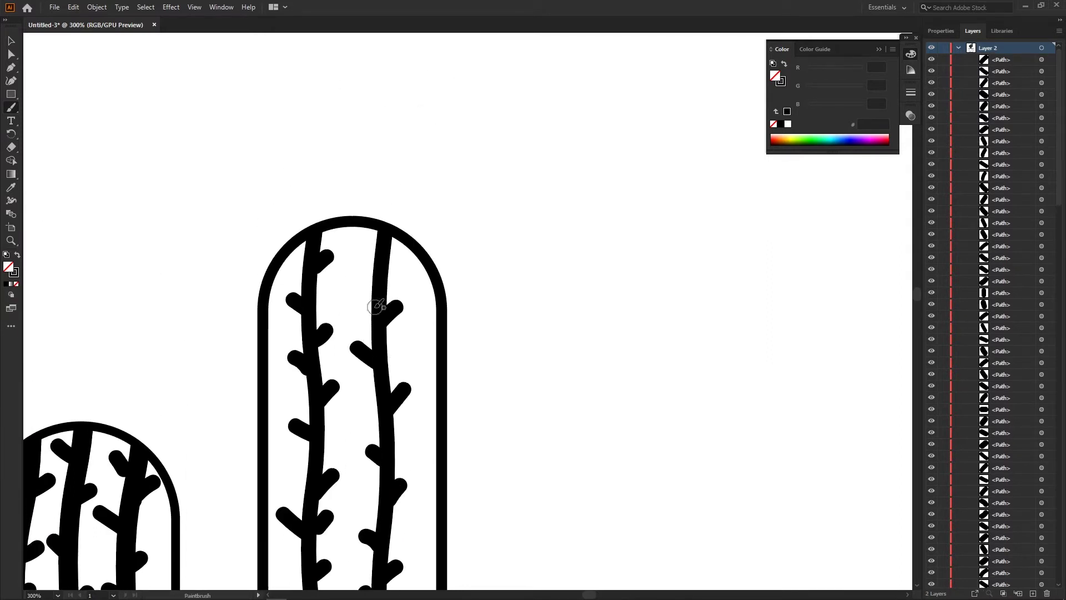
- Zoom out to view the whole cactus and select all its paths with the Selection tool
{"action": "scroll", "coordinate": [366, 252], "scroll_direction": "down", "scroll_amount": 1}
{"action": "scroll", "coordinate": [377, 300], "scroll_direction": "down", "scroll_amount": 1}
{"action": "scroll", "coordinate": [388, 322], "scroll_direction": "down", "scroll_amount": 1}
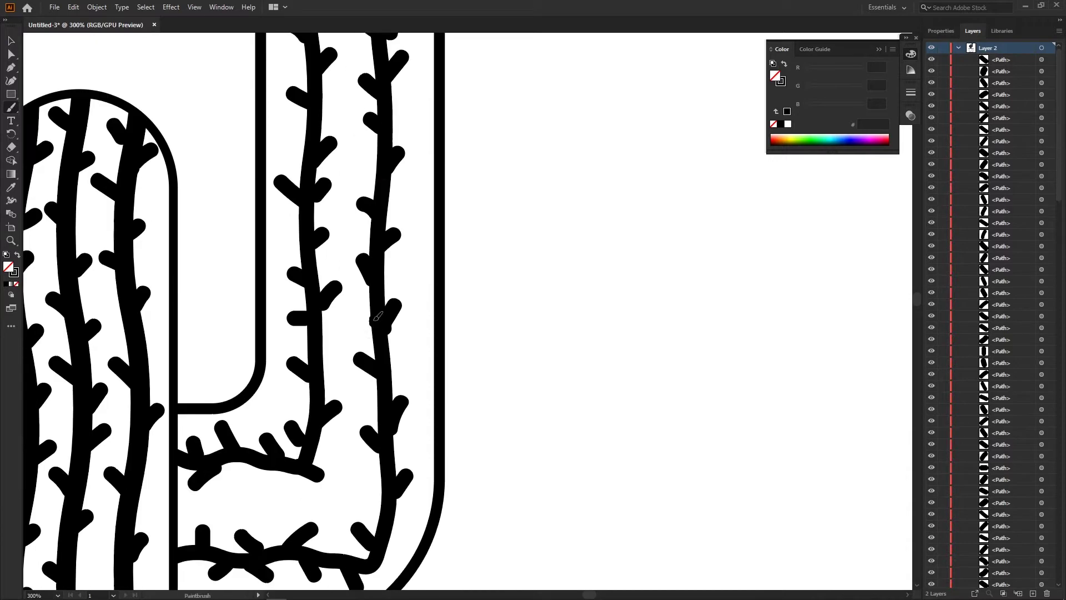
{"action": "scroll", "coordinate": [410, 374], "scroll_direction": "down", "scroll_amount": 1}
{"action": "scroll", "coordinate": [412, 429], "scroll_direction": "down", "scroll_amount": 1}
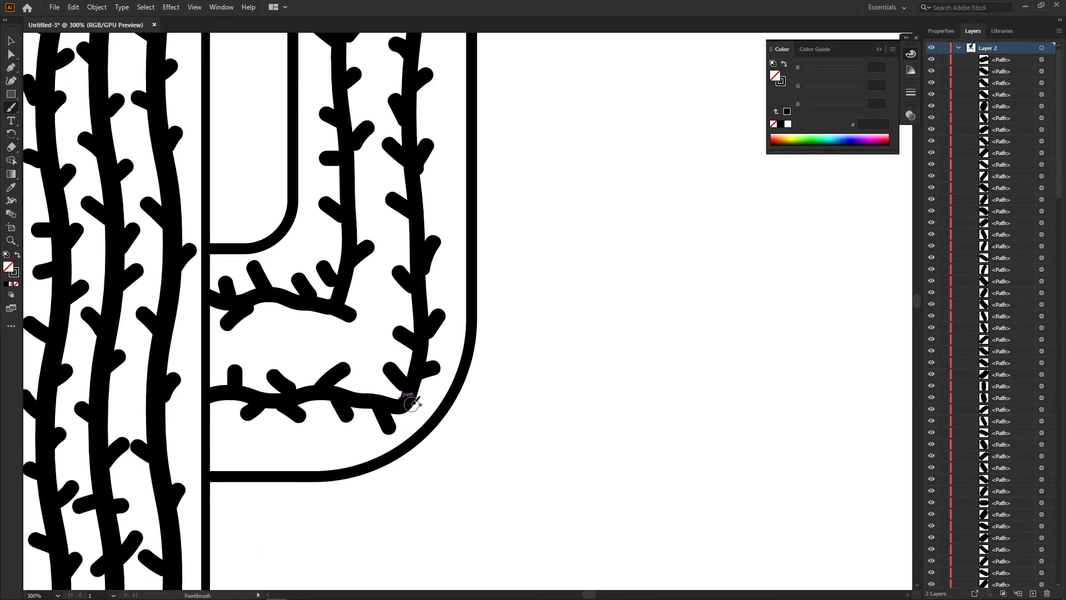
{"action": "key", "text": "ctrl+minus"}
{"action": "key", "text": "ctrl+minus"}
{"action": "key", "text": "ctrl+minus"}
{"action": "key", "text": "ctrl+minus"}
{"action": "key", "text": "ctrl+plus"}
{"action": "key", "text": "v"}
{"action": "key", "text": "ctrl+a"}
- Deselect everything, zoom back in on the cactus and return to the Paintbrush
{"action": "key", "text": "ctrl+shift+a"}
{"action": "key", "text": "ctrl+plus"}
{"action": "key", "text": "ctrl+plus"}
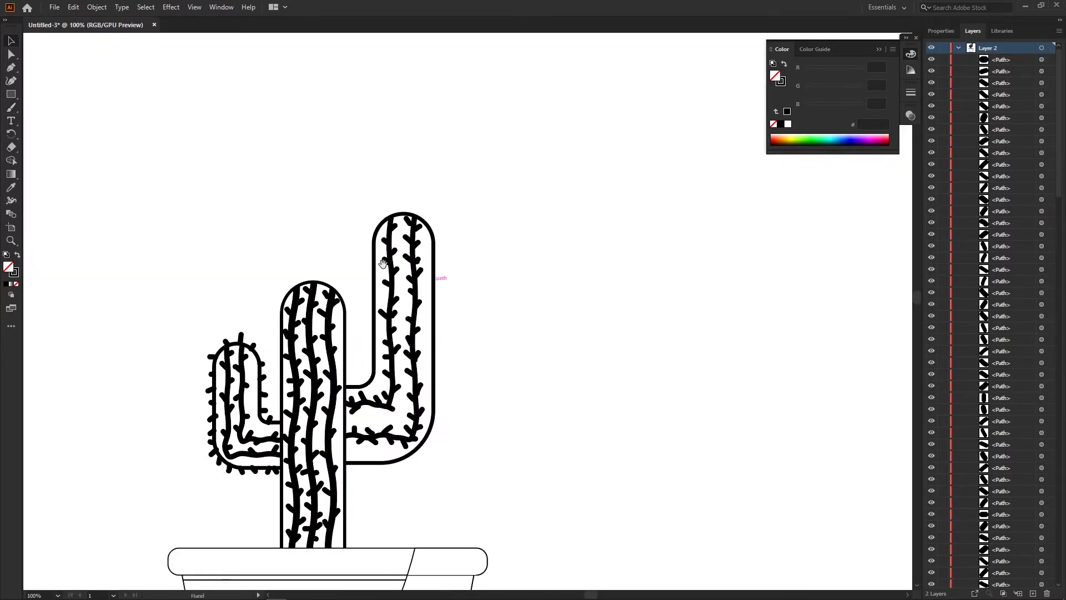
{"action": "key", "text": "ctrl+plus"}
{"action": "key", "text": "ctrl+plus"}
{"action": "key", "text": "ctrl+plus"}
{"action": "key", "text": "b"}
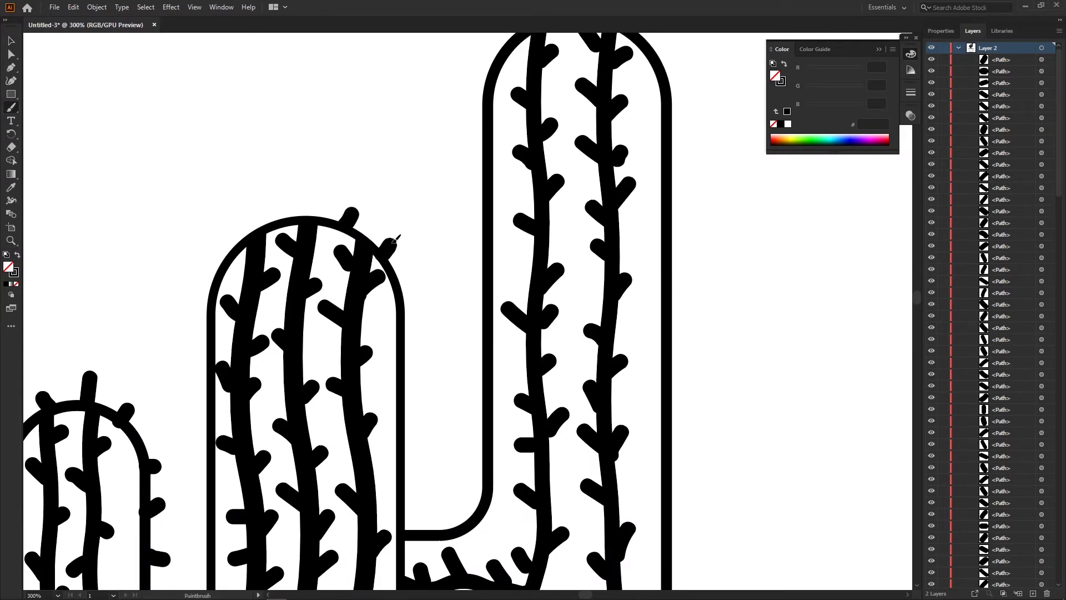
{"action": "scroll", "coordinate": [419, 286], "scroll_direction": "down", "scroll_amount": 2}
{"action": "scroll", "coordinate": [407, 309], "scroll_direction": "down", "scroll_amount": 2}
- Brush spines along the central trunk's outline
{"action": "mouse_move", "coordinate": [405, 309]}
{"action": "left_mouse_down"}
{"action": "mouse_move", "coordinate": [427, 314]}
{"action": "mouse_move", "coordinate": [422, 322]}
{"action": "left_mouse_up"}
{"action": "left_click_drag", "start_coordinate": [402, 269], "coordinate": [425, 253]}
{"action": "scroll", "coordinate": [412, 257], "scroll_direction": "left", "scroll_amount": 2}
{"action": "left_click_drag", "start_coordinate": [280, 355], "coordinate": [269, 342]}
{"action": "scroll", "coordinate": [281, 310], "scroll_direction": "down", "scroll_amount": 1}
{"action": "left_click_drag", "start_coordinate": [275, 272], "coordinate": [257, 286]}
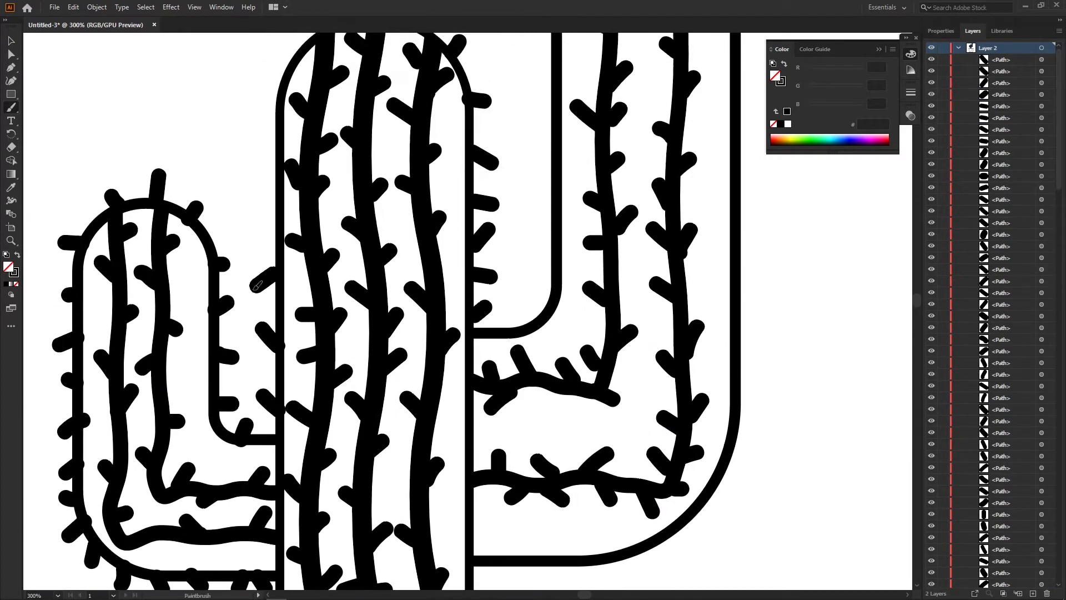
{"action": "scroll", "coordinate": [257, 286], "scroll_direction": "up", "scroll_amount": 1}
{"action": "scroll", "coordinate": [258, 286], "scroll_direction": "up", "scroll_amount": 1}
{"action": "scroll", "coordinate": [257, 286], "scroll_direction": "up", "scroll_amount": 1}
{"action": "scroll", "coordinate": [257, 286], "scroll_direction": "up", "scroll_amount": 2}
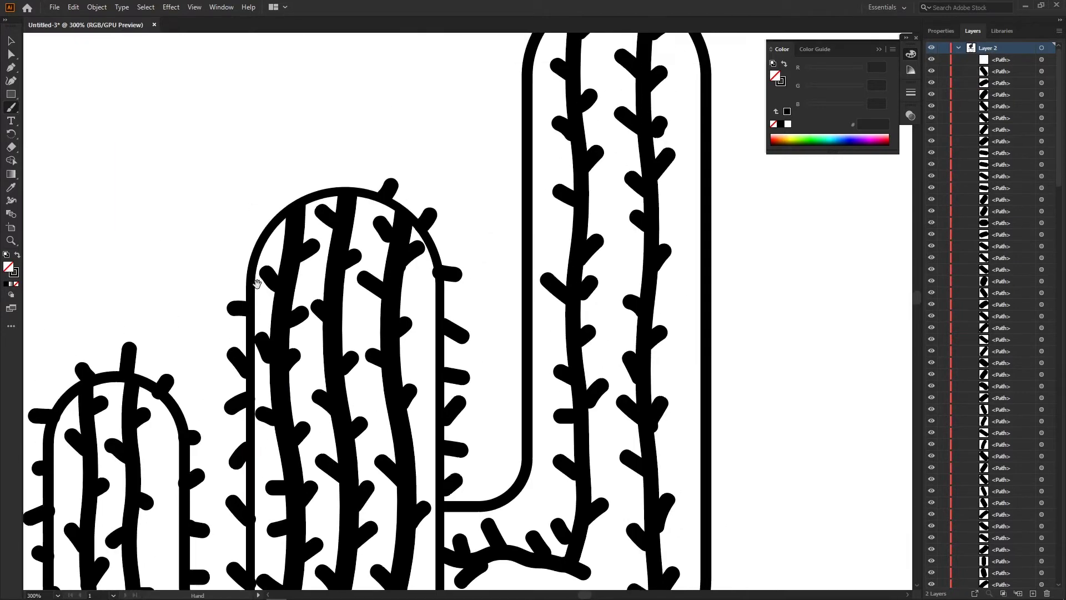
- Add spines on the trunk's upper-left and lower-left edges
{"action": "left_click_drag", "start_coordinate": [249, 250], "coordinate": [236, 241]}
{"action": "mouse_move", "coordinate": [264, 225]}
{"action": "left_mouse_down"}
{"action": "mouse_move", "coordinate": [269, 196]}
{"action": "mouse_move", "coordinate": [302, 209]}
{"action": "mouse_move", "coordinate": [300, 188]}
{"action": "left_mouse_up"}
{"action": "scroll", "coordinate": [333, 188], "scroll_direction": "down", "scroll_amount": 5}
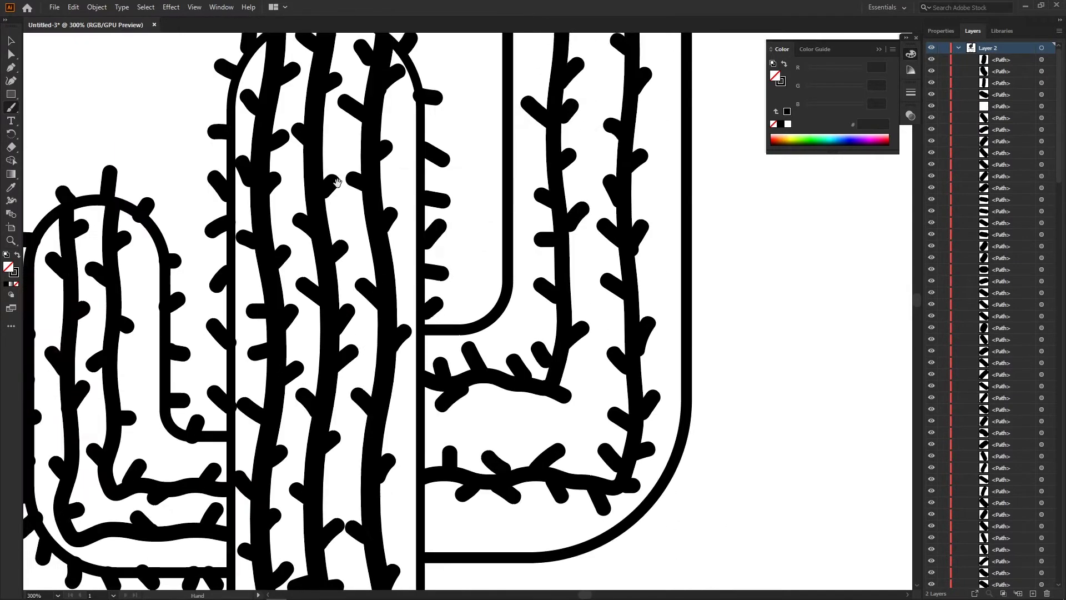
{"action": "scroll", "coordinate": [352, 163], "scroll_direction": "down", "scroll_amount": 4}
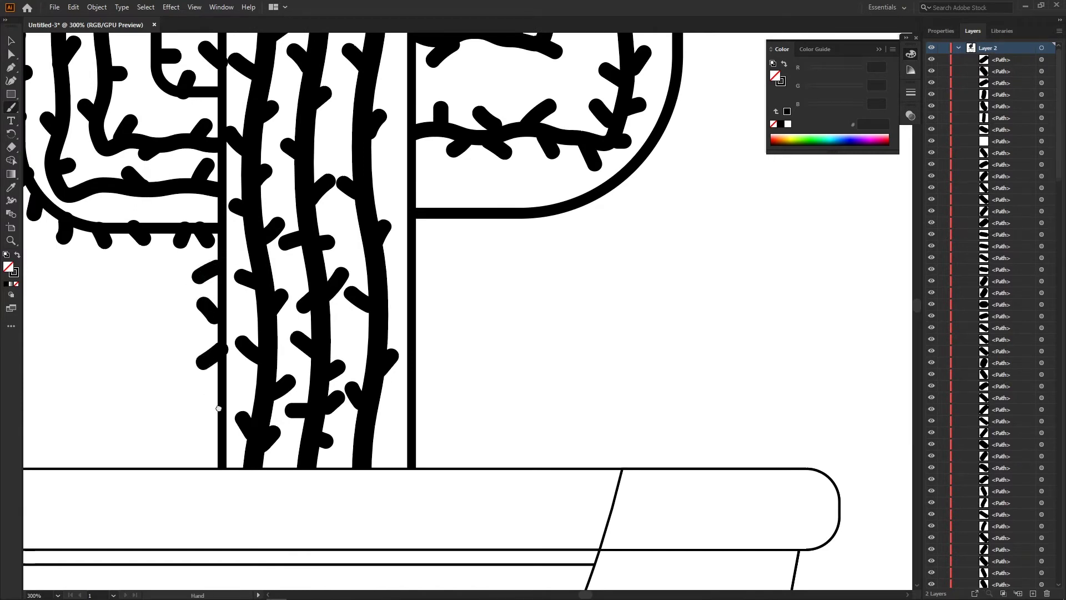
{"action": "mouse_move", "coordinate": [218, 409]}
{"action": "left_mouse_down"}
{"action": "mouse_move", "coordinate": [213, 375]}
{"action": "mouse_move", "coordinate": [179, 380]}
{"action": "left_mouse_up"}
{"action": "left_click_drag", "start_coordinate": [197, 431], "coordinate": [179, 418]}
- Brush spines along the trunk's right outline
{"action": "scroll", "coordinate": [390, 339], "scroll_direction": "up", "scroll_amount": 2}
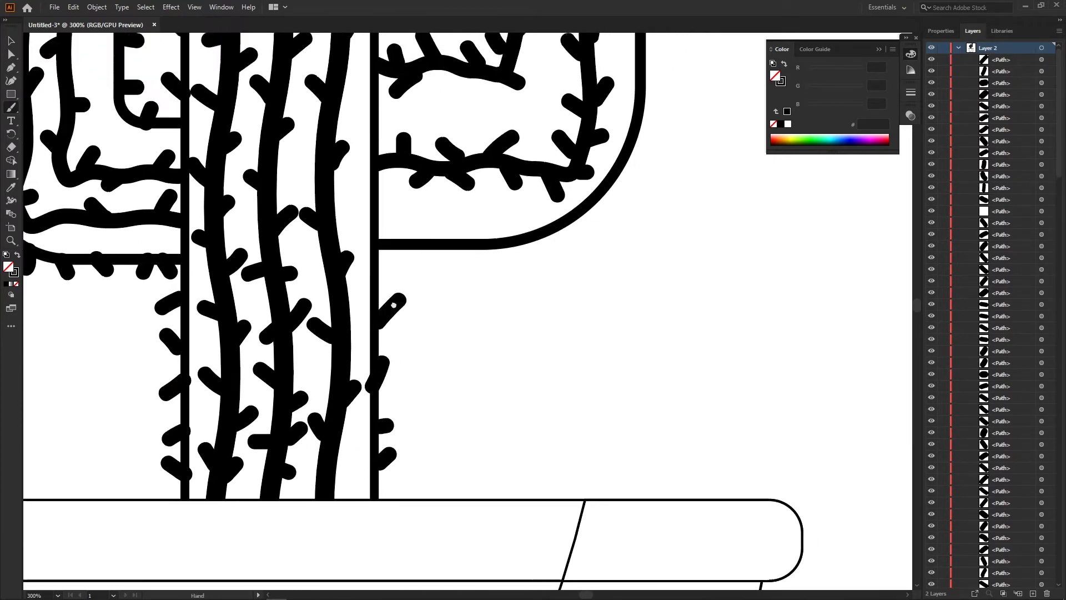
{"action": "left_click_drag", "start_coordinate": [381, 411], "coordinate": [393, 392]}
{"action": "left_click_drag", "start_coordinate": [382, 345], "coordinate": [393, 360]}
{"action": "scroll", "coordinate": [389, 311], "scroll_direction": "up", "scroll_amount": 2}
{"action": "left_click_drag", "start_coordinate": [380, 290], "coordinate": [410, 337]}
- Brush spines under the arm's bottom outline and outside its outer edge
{"action": "mouse_move", "coordinate": [431, 337]}
{"action": "left_mouse_down"}
{"action": "mouse_move", "coordinate": [411, 351]}
{"action": "mouse_move", "coordinate": [433, 369]}
{"action": "mouse_move", "coordinate": [483, 375]}
{"action": "left_mouse_up"}
{"action": "scroll", "coordinate": [422, 350], "scroll_direction": "up", "scroll_amount": 3}
{"action": "scroll", "coordinate": [484, 362], "scroll_direction": "up", "scroll_amount": 5}
{"action": "mouse_move", "coordinate": [464, 316]}
{"action": "left_mouse_down"}
{"action": "mouse_move", "coordinate": [471, 336]}
{"action": "mouse_move", "coordinate": [466, 326]}
{"action": "mouse_move", "coordinate": [455, 370]}
{"action": "mouse_move", "coordinate": [455, 347]}
{"action": "left_mouse_up"}
{"action": "scroll", "coordinate": [470, 333], "scroll_direction": "up", "scroll_amount": 1}
{"action": "scroll", "coordinate": [457, 362], "scroll_direction": "up", "scroll_amount": 2}
{"action": "scroll", "coordinate": [467, 311], "scroll_direction": "up", "scroll_amount": 1}
{"action": "scroll", "coordinate": [461, 333], "scroll_direction": "up", "scroll_amount": 1}
{"action": "scroll", "coordinate": [456, 368], "scroll_direction": "up", "scroll_amount": 1}
- Brush spines up the tall arm's right edge and across its top
{"action": "mouse_move", "coordinate": [440, 315]}
{"action": "left_mouse_down"}
{"action": "mouse_move", "coordinate": [459, 317]}
{"action": "mouse_move", "coordinate": [459, 309]}
{"action": "mouse_move", "coordinate": [451, 319]}
{"action": "mouse_move", "coordinate": [457, 302]}
{"action": "left_mouse_up"}
{"action": "scroll", "coordinate": [440, 238], "scroll_direction": "up", "scroll_amount": 2}
{"action": "scroll", "coordinate": [446, 293], "scroll_direction": "up", "scroll_amount": 1}
{"action": "left_click_drag", "start_coordinate": [439, 274], "coordinate": [438, 247]}
{"action": "left_click_drag", "start_coordinate": [429, 211], "coordinate": [428, 189]}
{"action": "left_click_drag", "start_coordinate": [367, 222], "coordinate": [309, 214]}
{"action": "scroll", "coordinate": [385, 203], "scroll_direction": "down", "scroll_amount": 2}
{"action": "scroll", "coordinate": [345, 234], "scroll_direction": "down", "scroll_amount": 1}
{"action": "scroll", "coordinate": [339, 267], "scroll_direction": "down", "scroll_amount": 2}
{"action": "left_click_drag", "start_coordinate": [341, 256], "coordinate": [319, 273]}
- Switch to the Selection tool and zoom out to see the cactus and pot
{"action": "scroll", "coordinate": [332, 314], "scroll_direction": "down", "scroll_amount": 1}
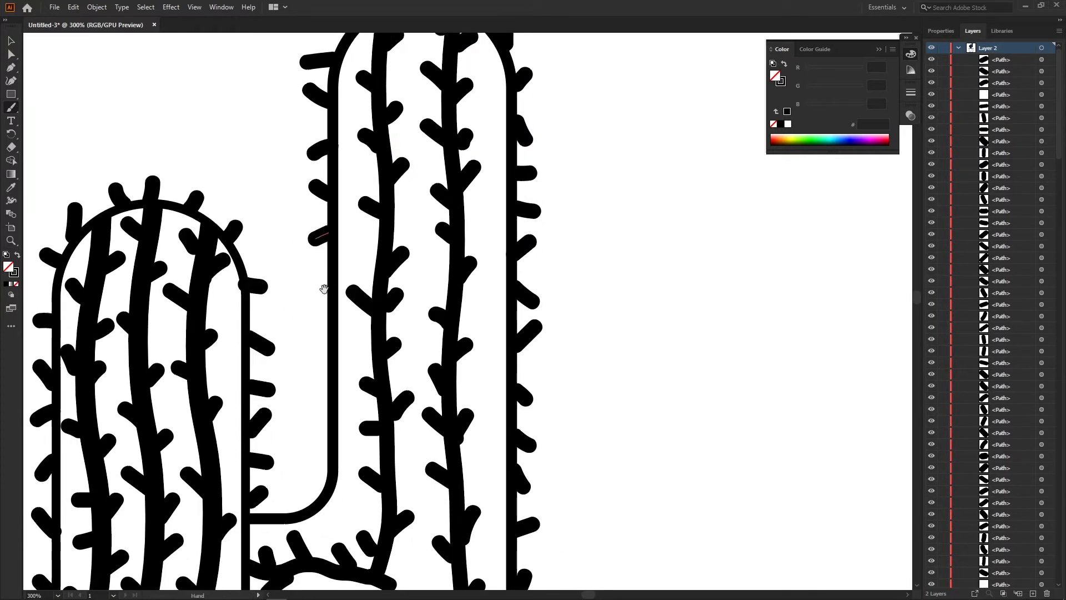
{"action": "scroll", "coordinate": [322, 286], "scroll_direction": "down", "scroll_amount": 1}
{"action": "scroll", "coordinate": [322, 300], "scroll_direction": "down", "scroll_amount": 1}
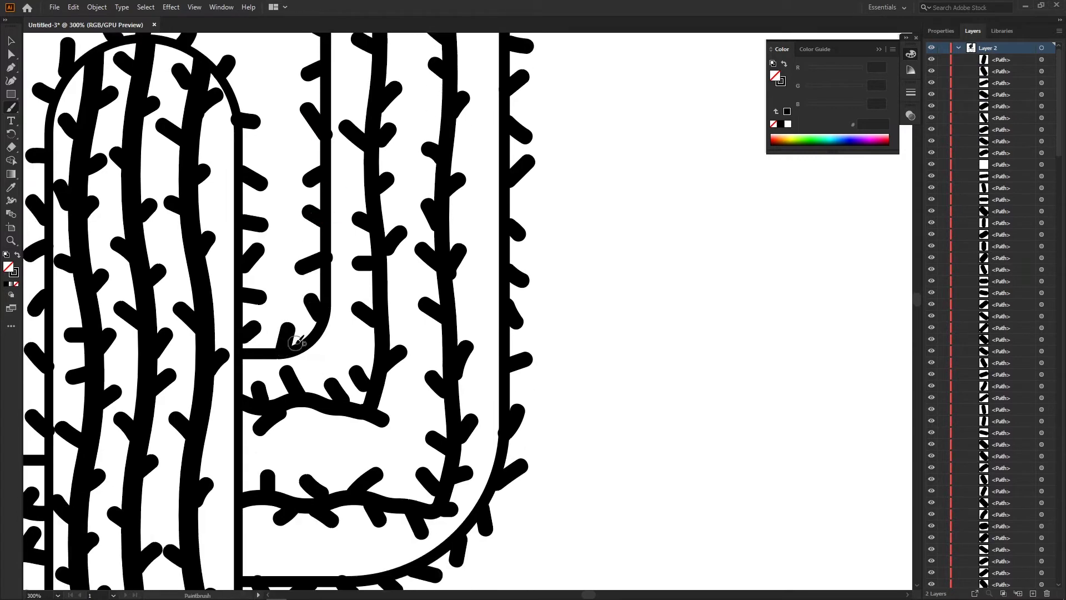
{"action": "key", "text": "ctrl+minus"}
{"action": "key", "text": "ctrl+minus"}
{"action": "key", "text": "ctrl+minus"}
{"action": "key", "text": "ctrl+minus"}
{"action": "key", "text": "v"}
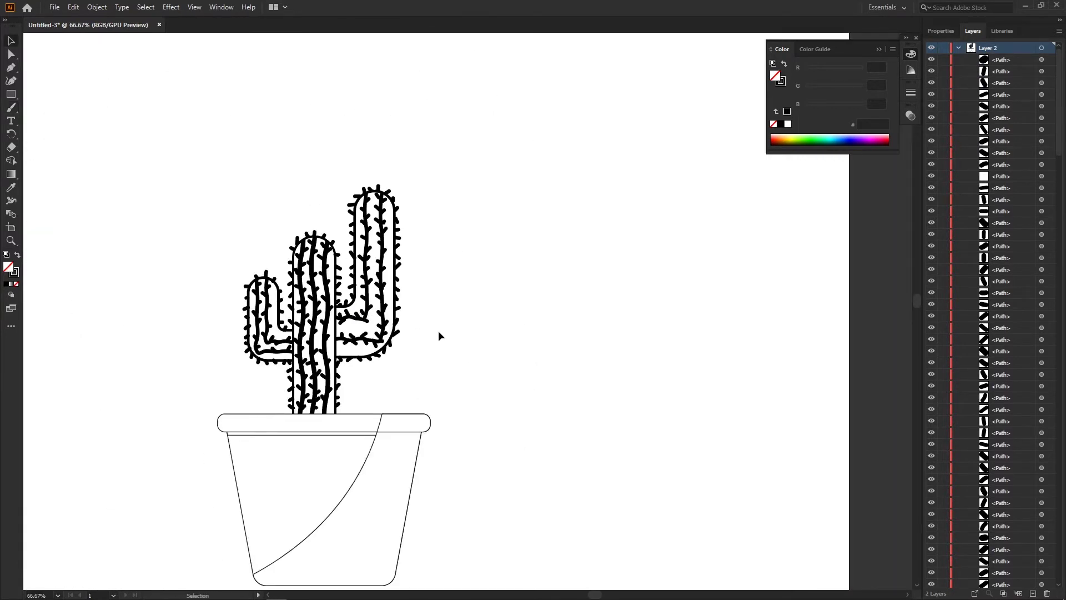
{"action": "key", "text": "ctrl+minus"}
- Select and deselect all paths while zooming in and out to inspect the spines
{"action": "key", "text": "ctrl+a"}
{"action": "left_click", "coordinate": [942, 31]}
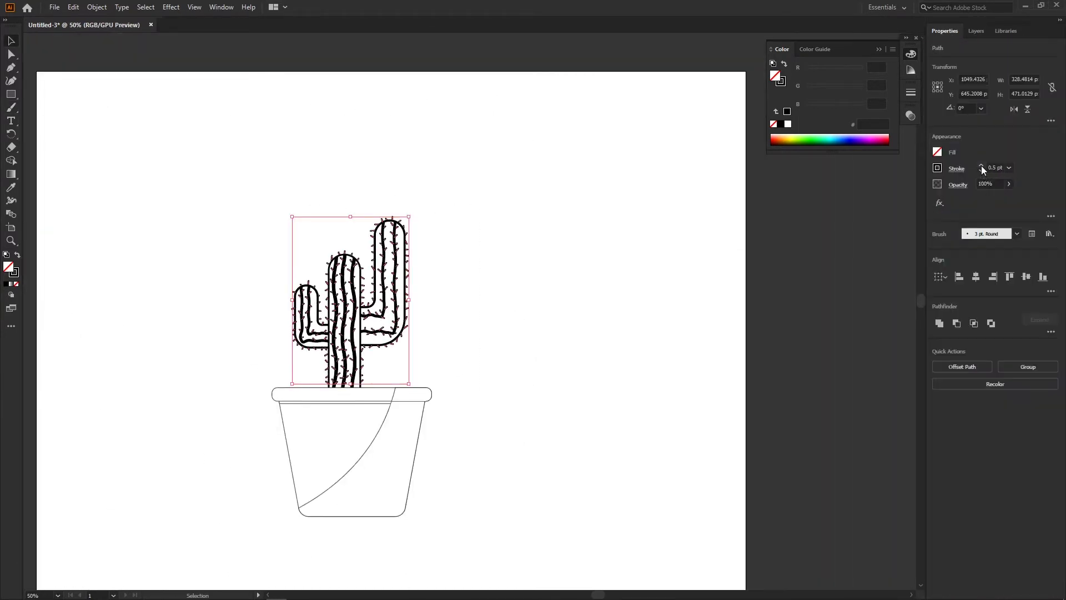
{"action": "key", "text": "ctrl+shift+a"}
{"action": "key", "text": "ctrl+plus"}
{"action": "key", "text": "ctrl+plus"}
{"action": "key", "text": "ctrl+plus"}
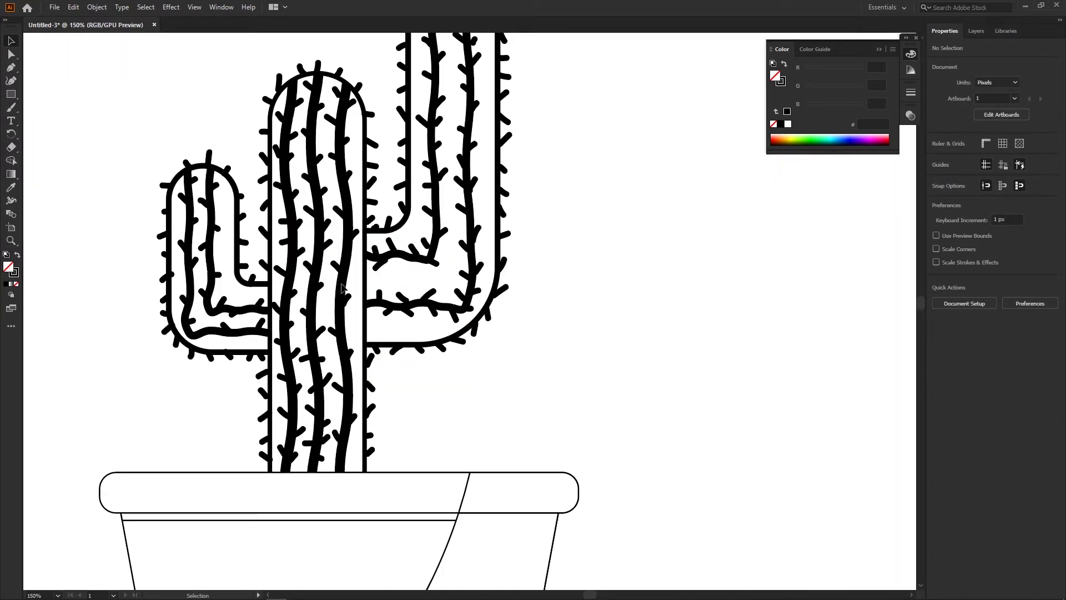
{"action": "key", "text": "F7"}
{"action": "key", "text": "ctrl+minus"}
{"action": "key", "text": "ctrl+minus"}
{"action": "key", "text": "ctrl+minus"}
- Select all cactus spine and body paths and group them with Ctrl+G
{"action": "key", "text": "ctrl+plus"}
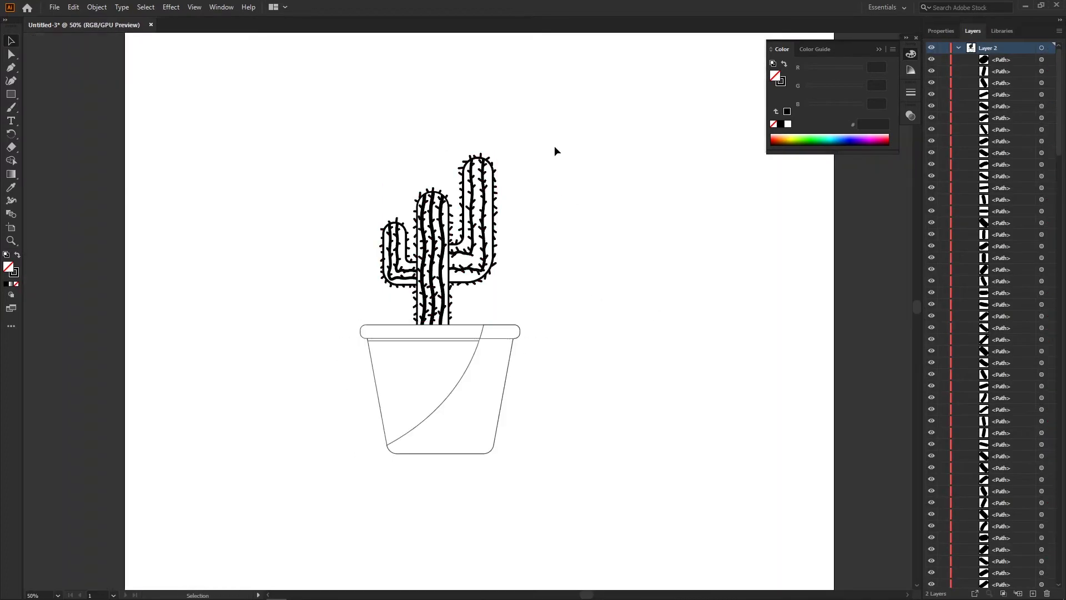
{"action": "key", "text": "ctrl+a"}
{"action": "key", "text": "ctrl+g"}
{"action": "key", "text": "ctrl+plus"}
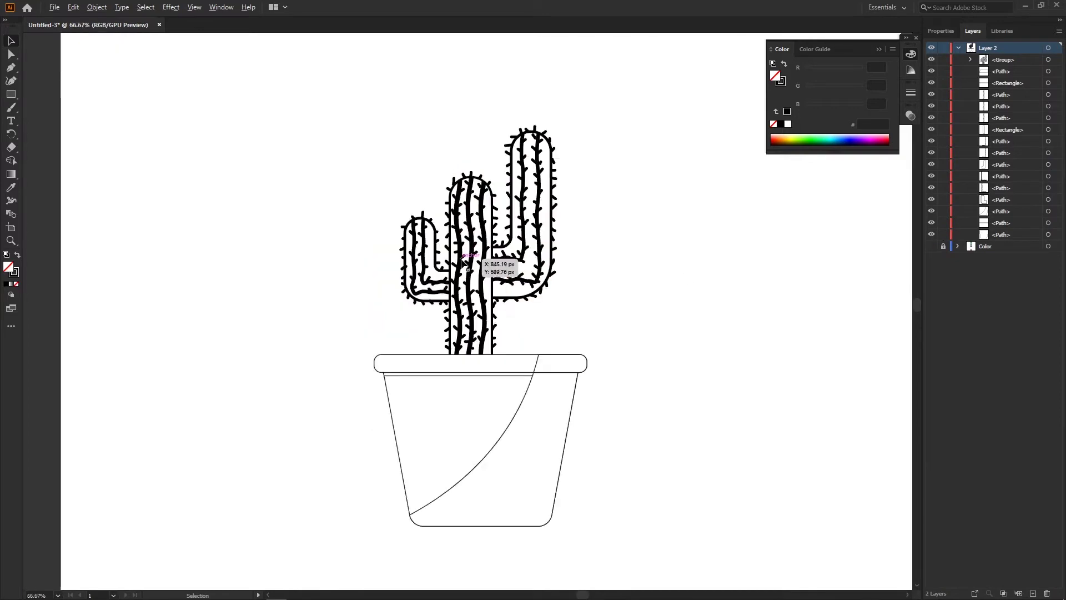
{"action": "key", "text": "ctrl+plus"}
{"action": "key", "text": "ctrl+minus"}
{"action": "key", "text": "ctrl+minus"}
{"action": "key", "text": "ctrl+minus"}
- Reveal the swatch layer and eyedrop the green 40A42D swatch onto the cactus body
{"action": "left_click", "coordinate": [931, 246]}
{"action": "key", "text": "ctrl+plus"}
{"action": "key", "text": "ctrl+plus"}
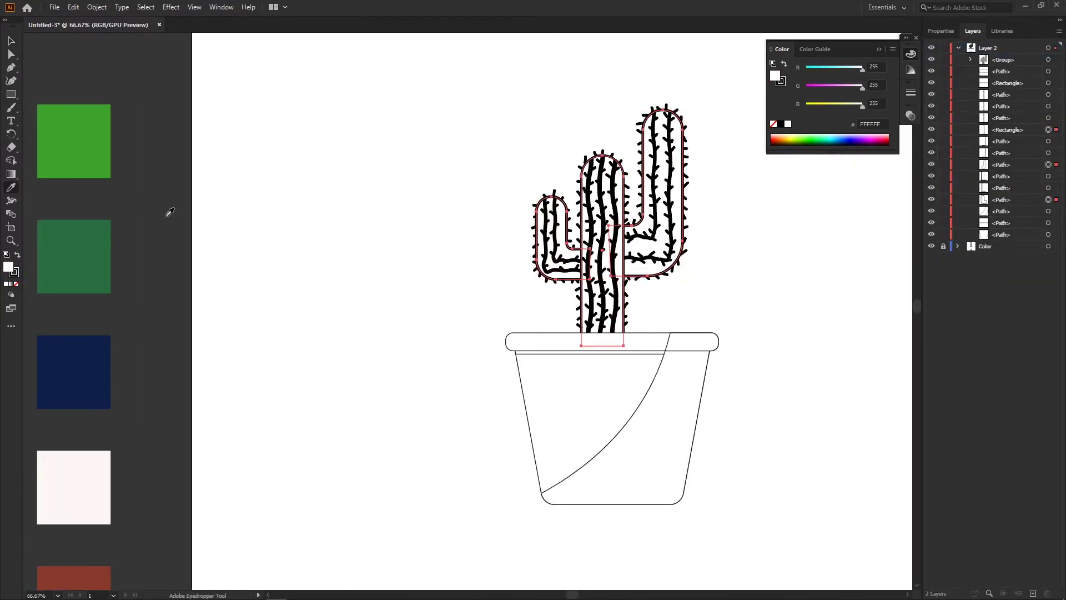
{"action": "key", "text": "i"}
{"action": "left_click", "coordinate": [71, 136]}
{"action": "left_click", "coordinate": [941, 31]}
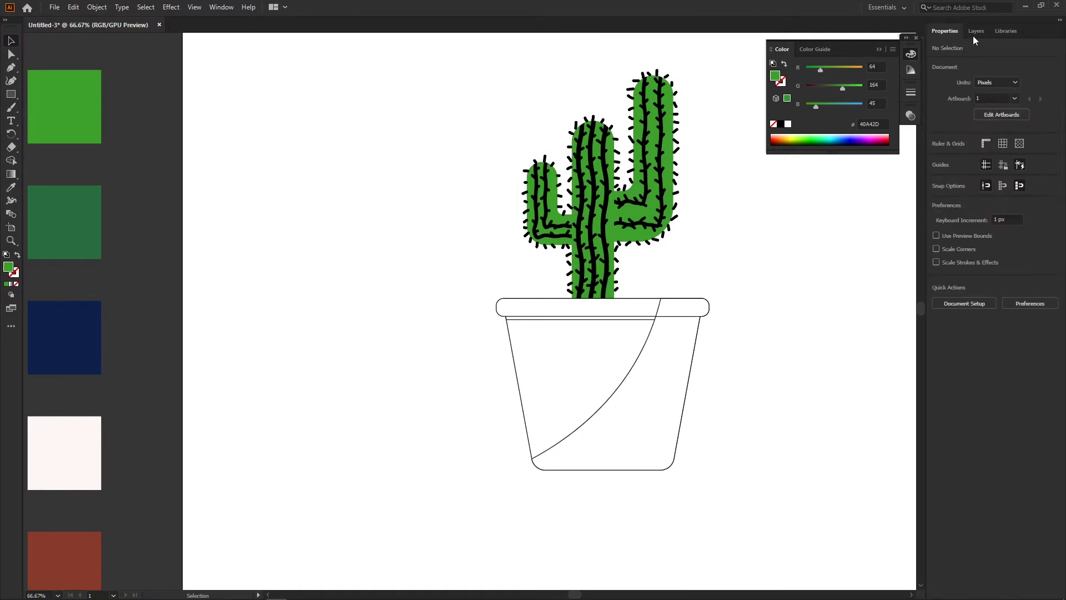
- Select the middle trunk, thin its outline stroke and pick up the navy swatch
{"action": "left_click", "coordinate": [590, 250], "text": "shift"}
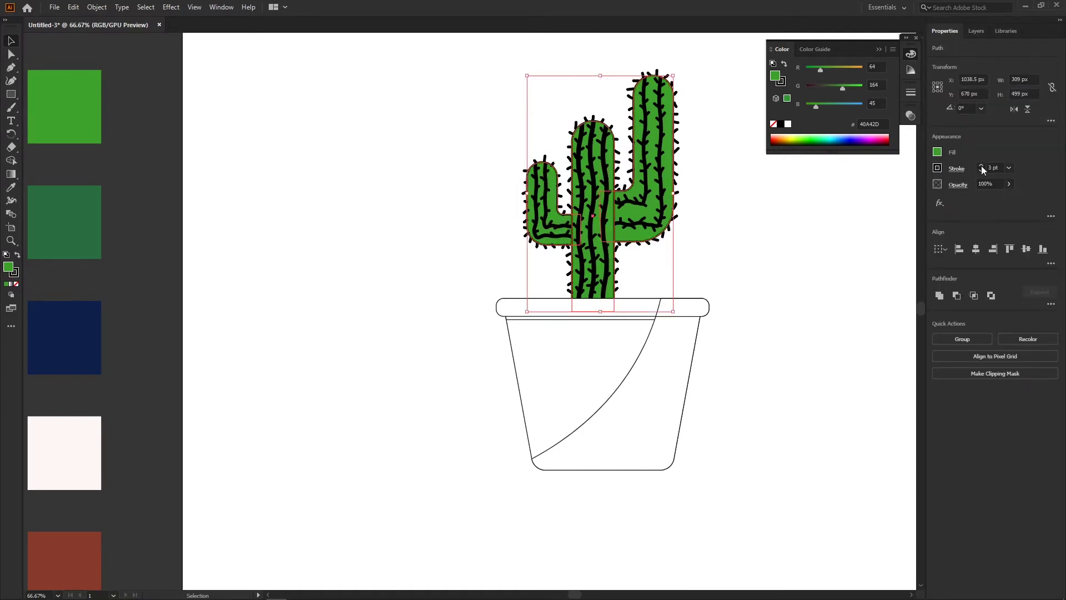
{"action": "left_click", "coordinate": [981, 168]}
{"action": "left_click", "coordinate": [345, 266]}
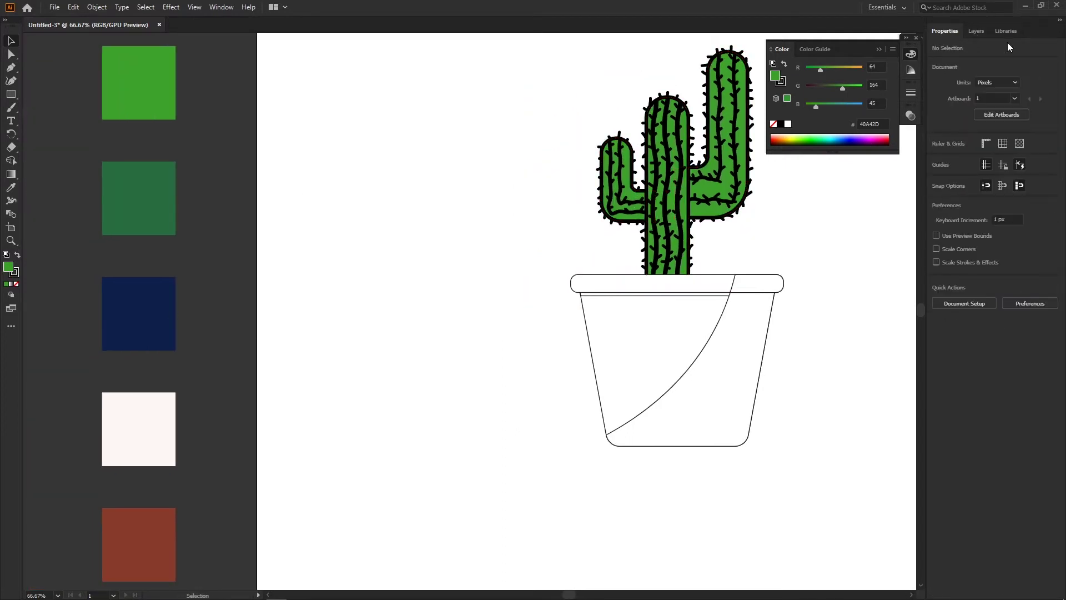
{"action": "key", "text": "F7"}
{"action": "left_click", "coordinate": [115, 306]}
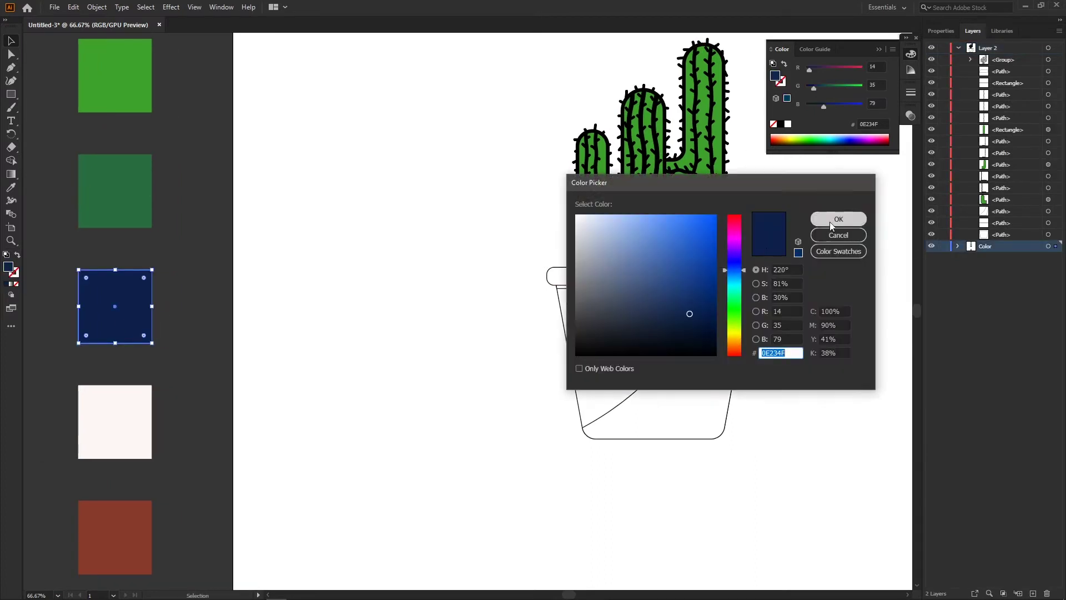
{"action": "key", "text": "Return"}
- Set the cactus body and arm outline strokes to navy 0E234F
{"action": "key", "text": "ctrl+1"}
{"action": "key", "text": "F7"}
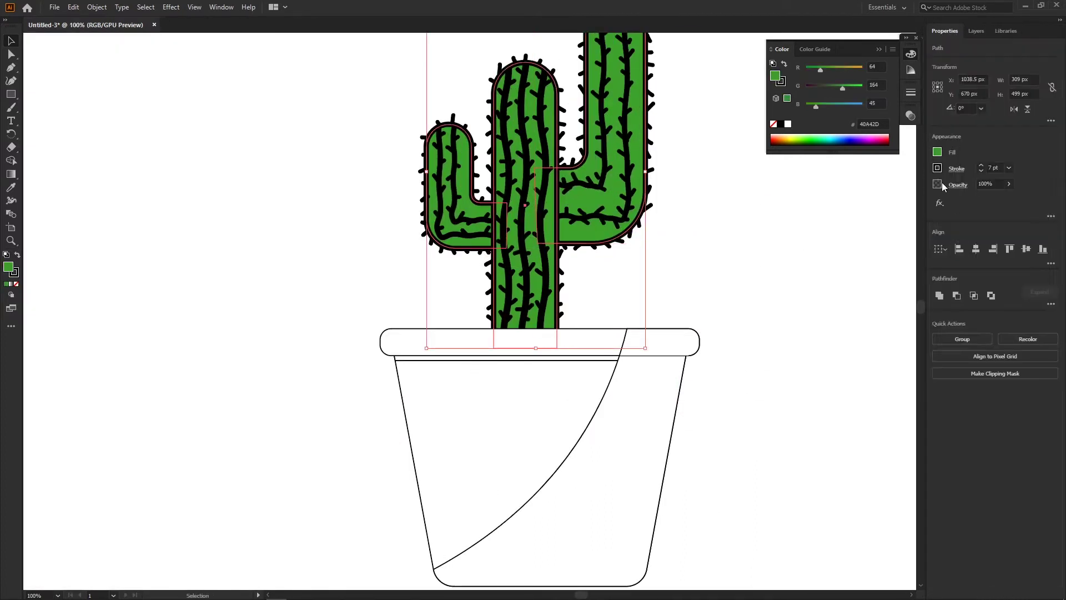
{"action": "double_click", "coordinate": [780, 81]}
{"action": "key", "text": "Return"}
{"action": "left_click", "coordinate": [698, 223]}
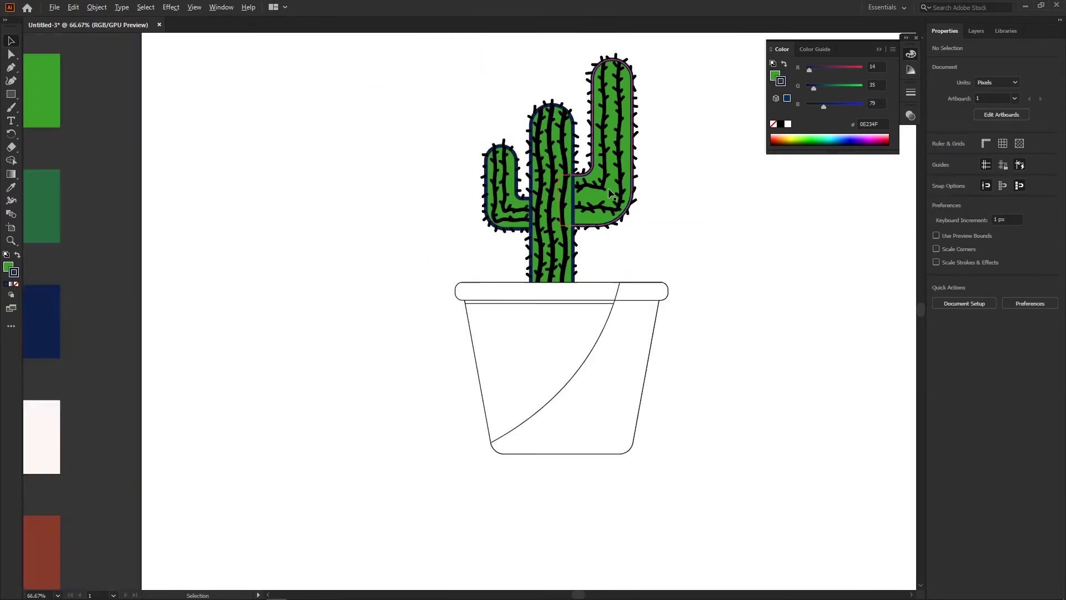
{"action": "scroll", "coordinate": [541, 198], "scroll_direction": "up", "scroll_amount": 3}
{"action": "left_click", "coordinate": [542, 198]}
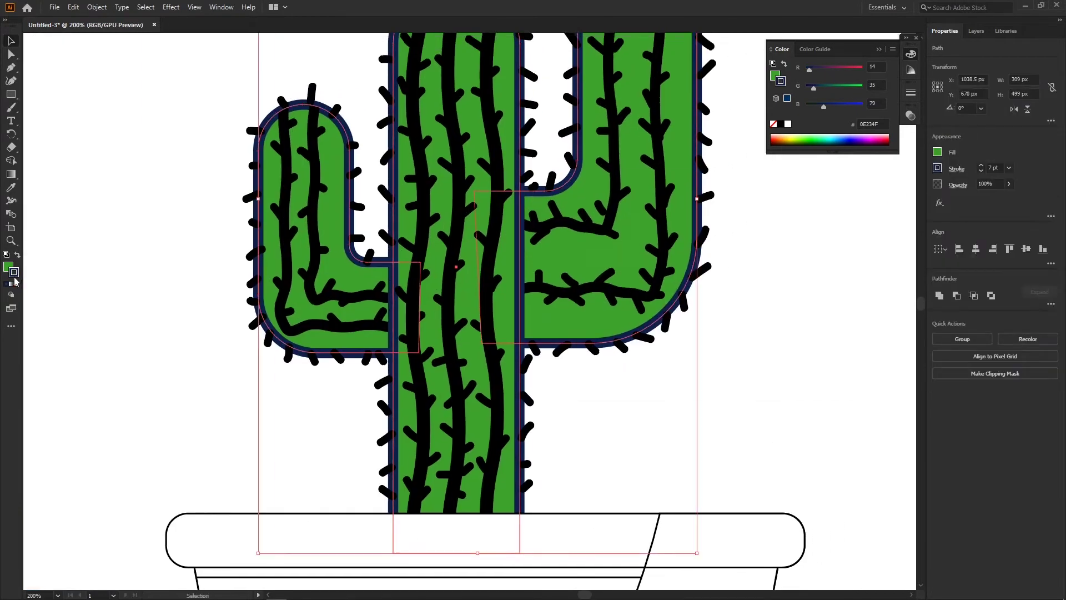
{"action": "double_click", "coordinate": [13, 271]}
{"action": "key", "text": "Return"}
- Select the cactus veins and give them stroke colour 0A162D
{"action": "key", "text": "ctrl+0"}
{"action": "scroll", "coordinate": [344, 306], "scroll_direction": "up", "scroll_amount": 3}
{"action": "key", "text": "ctrl+a"}
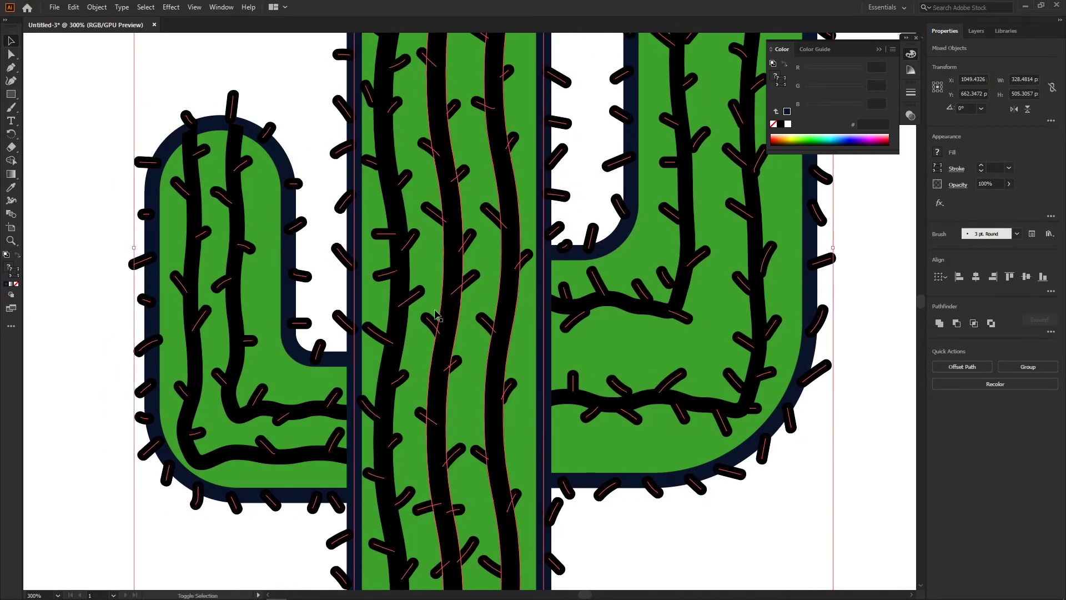
{"action": "scroll", "coordinate": [344, 305], "scroll_direction": "left", "scroll_amount": 3}
{"action": "left_click", "coordinate": [232, 333]}
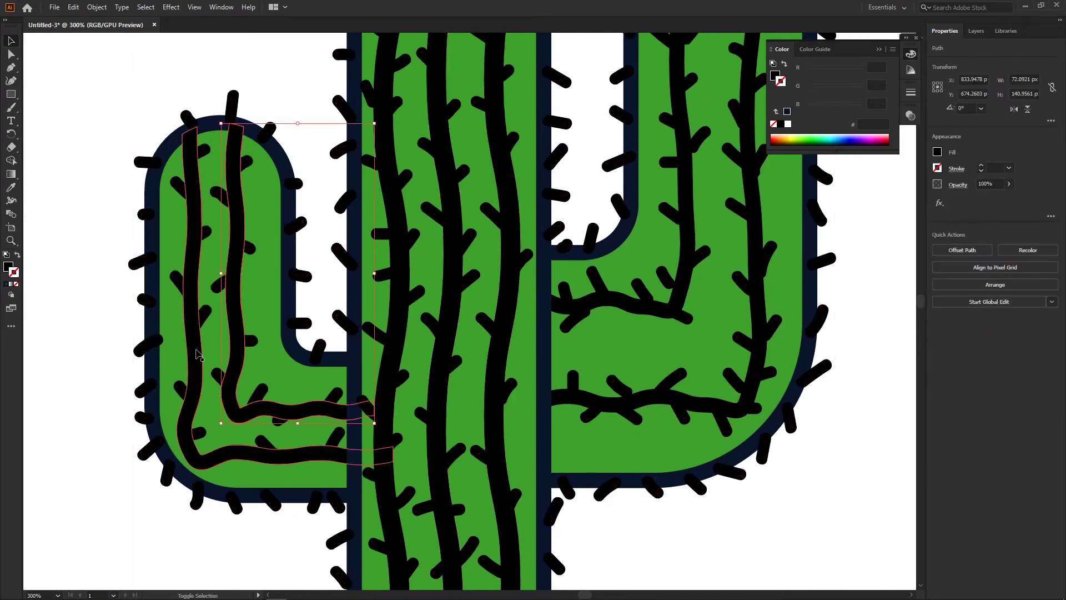
{"action": "left_click", "coordinate": [396, 277], "text": "shift"}
{"action": "scroll", "coordinate": [389, 305], "scroll_direction": "right", "scroll_amount": 3}
{"action": "scroll", "coordinate": [557, 335], "scroll_direction": "down", "scroll_amount": 5}
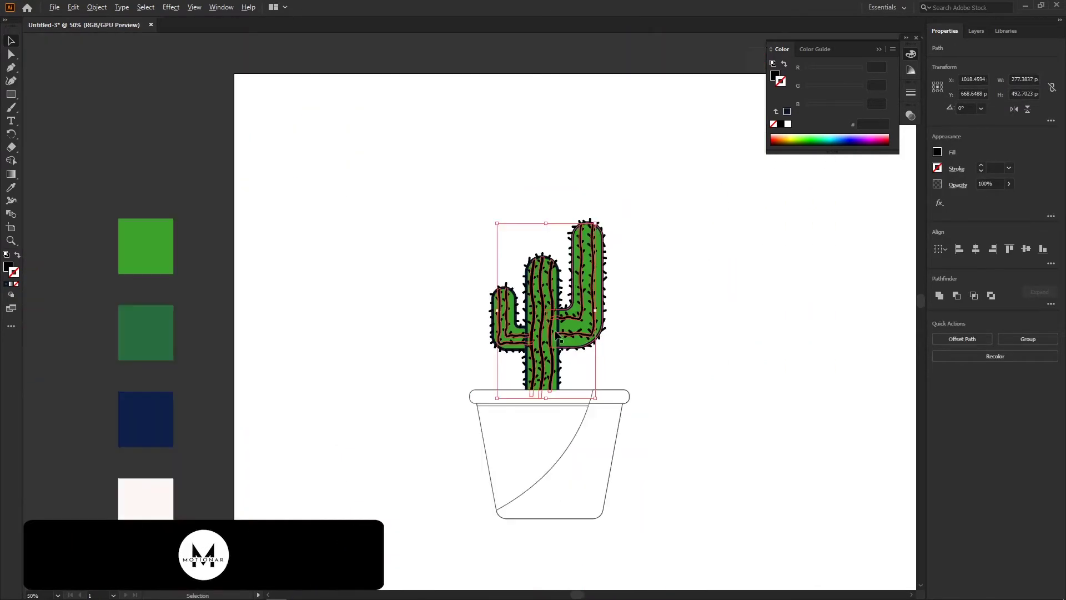
{"action": "scroll", "coordinate": [495, 309], "scroll_direction": "up", "scroll_amount": 5}
{"action": "type", "text": "0A162D"}
{"action": "key", "text": "Return"}
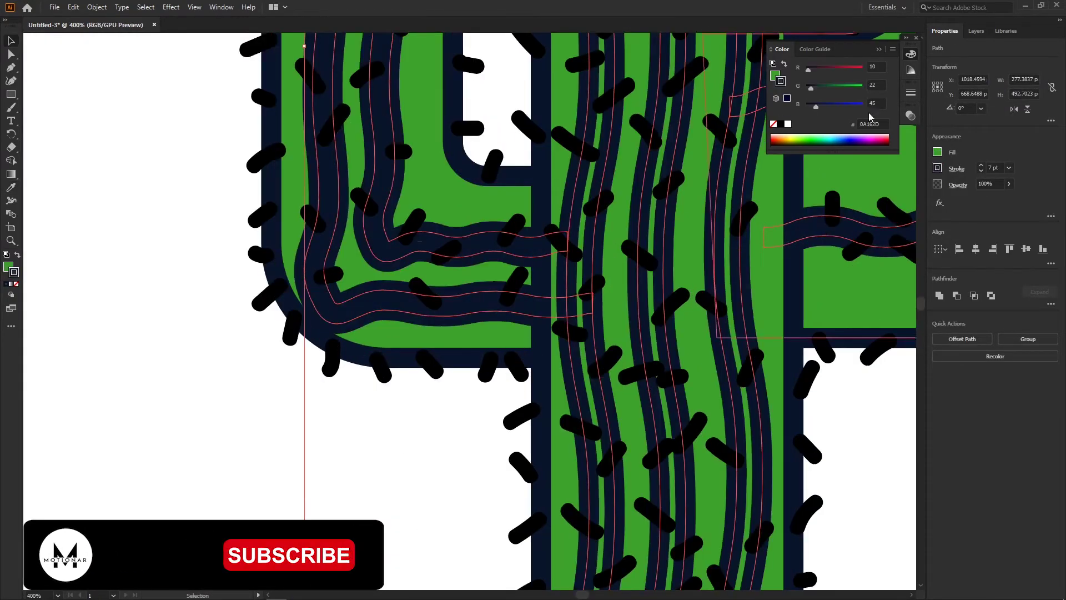
- Deselect, zoom in, and enter the spine group to edit a single spine
{"action": "left_click", "coordinate": [186, 291]}
{"action": "key", "text": "ctrl+1"}
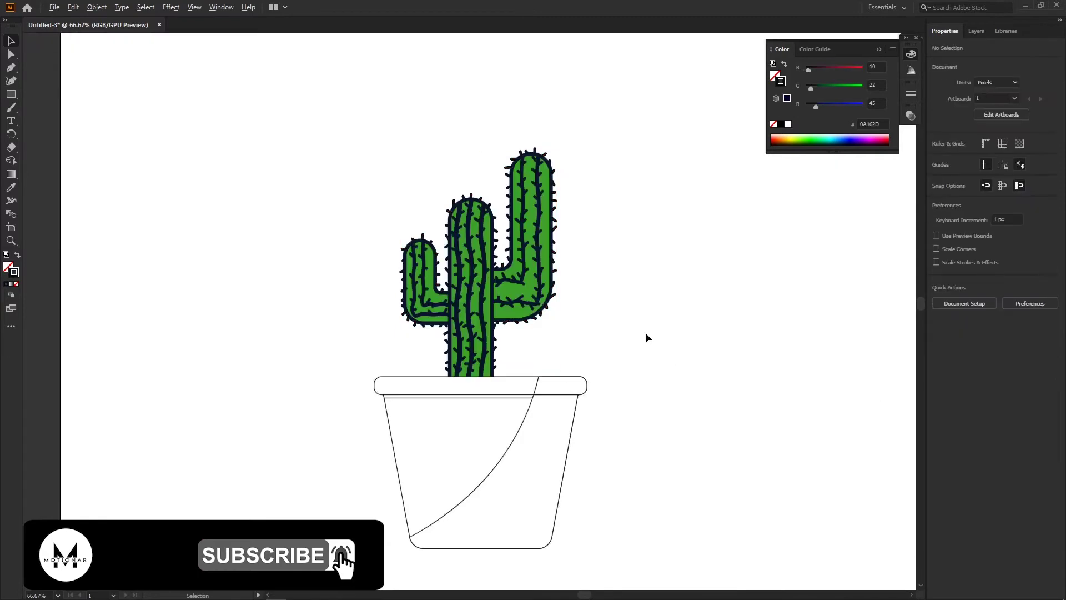
{"action": "key", "text": "ctrl+plus"}
{"action": "key", "text": "ctrl+plus"}
{"action": "key", "text": "ctrl+plus"}
{"action": "key", "text": "ctrl+plus"}
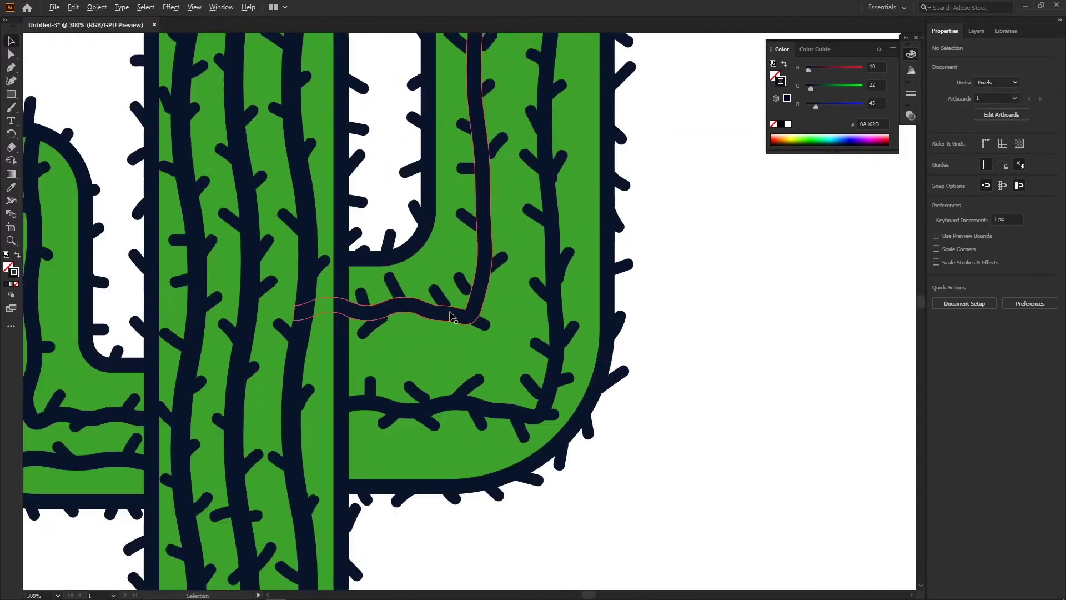
{"action": "double_click", "coordinate": [451, 317]}
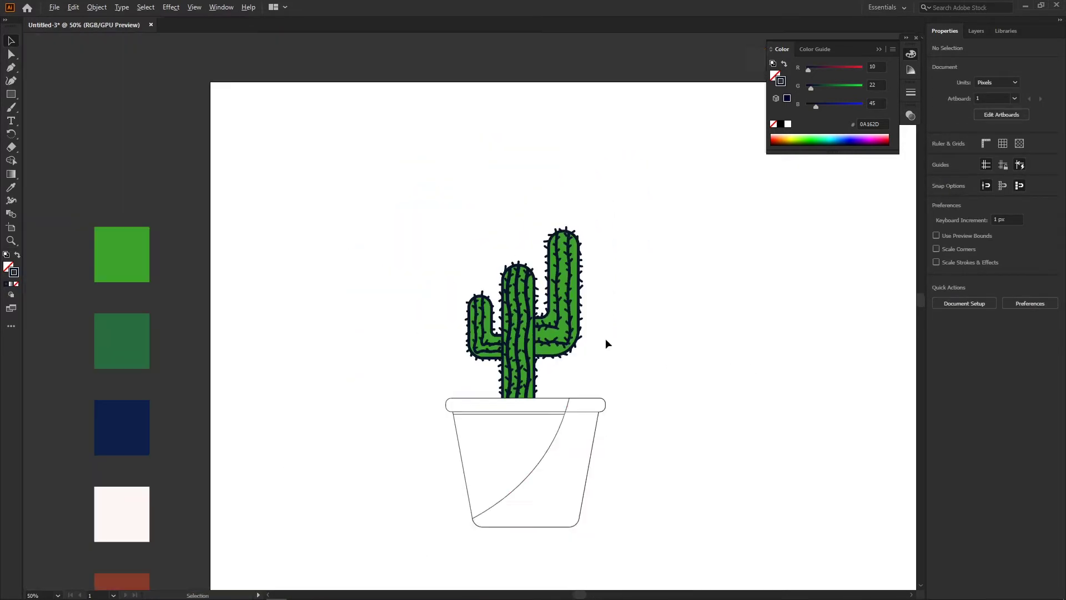
- Give the band under the pot rim a black fill, no stroke and 60% opacity
{"action": "left_click", "coordinate": [509, 342]}
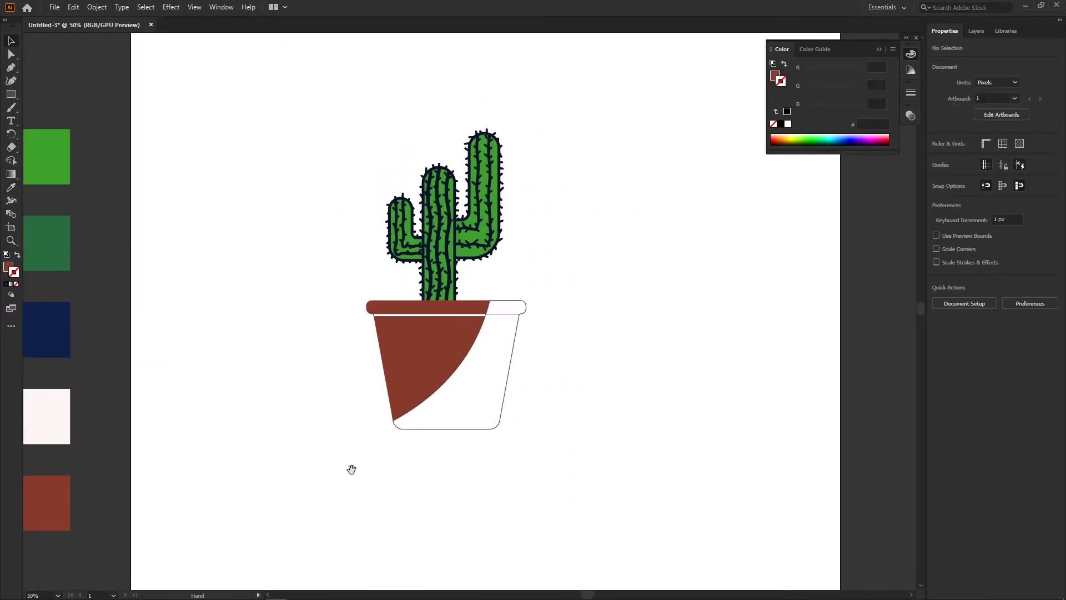
{"action": "key", "text": "ctrl+plus"}
{"action": "key", "text": "ctrl+plus"}
{"action": "left_click", "coordinate": [784, 64]}
{"action": "left_click", "coordinate": [911, 116]}
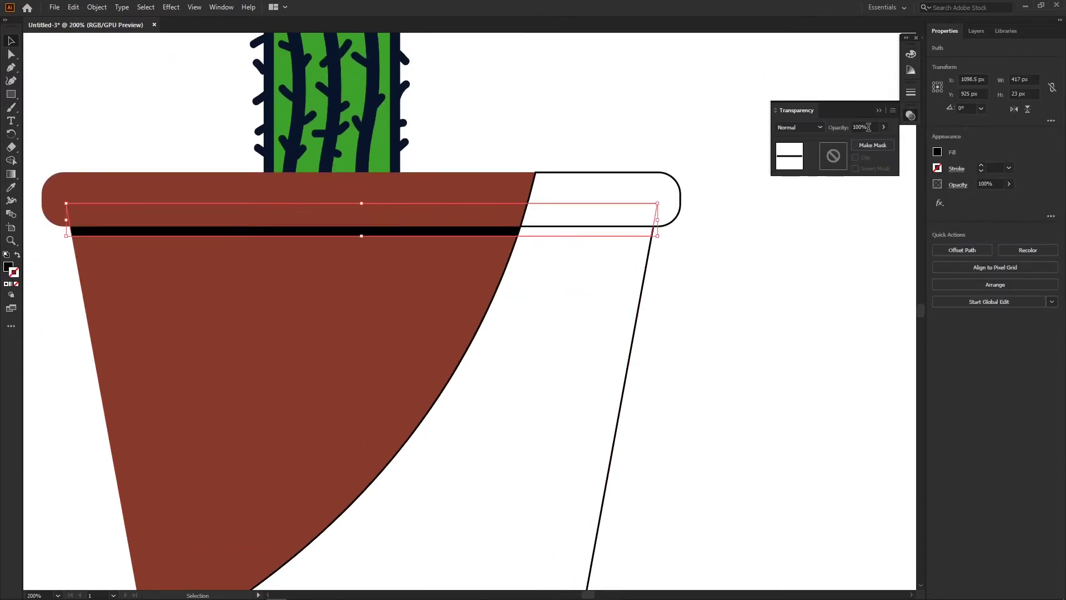
{"action": "type", "text": "60"}
{"action": "key", "text": "Return"}
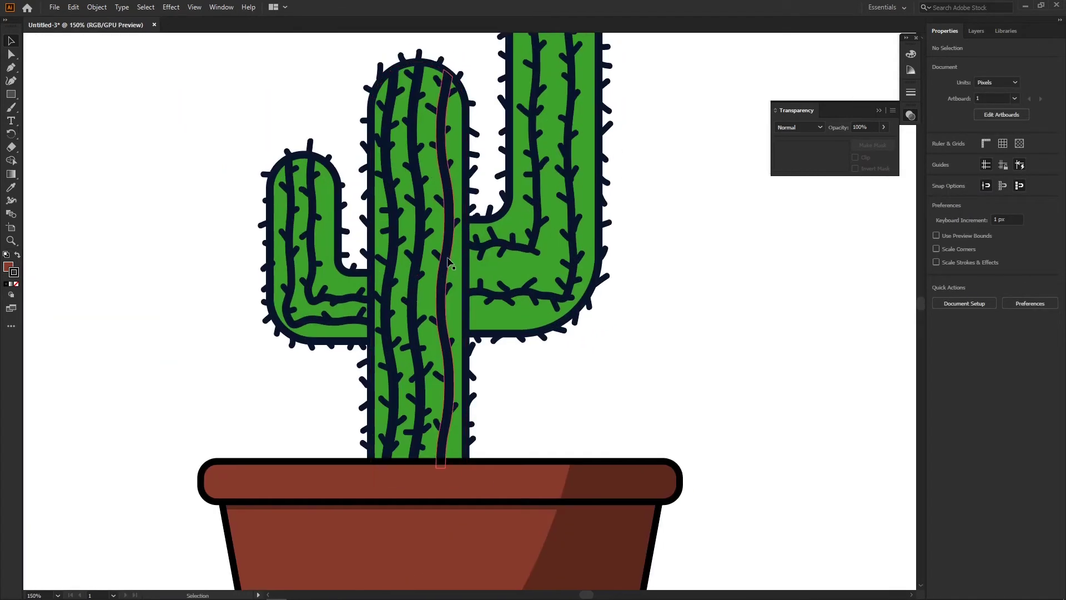
- Cut an offset copy of the left arm to leave a dark green shadow strip
{"action": "key", "text": "a"}
{"action": "left_click", "coordinate": [336, 295]}
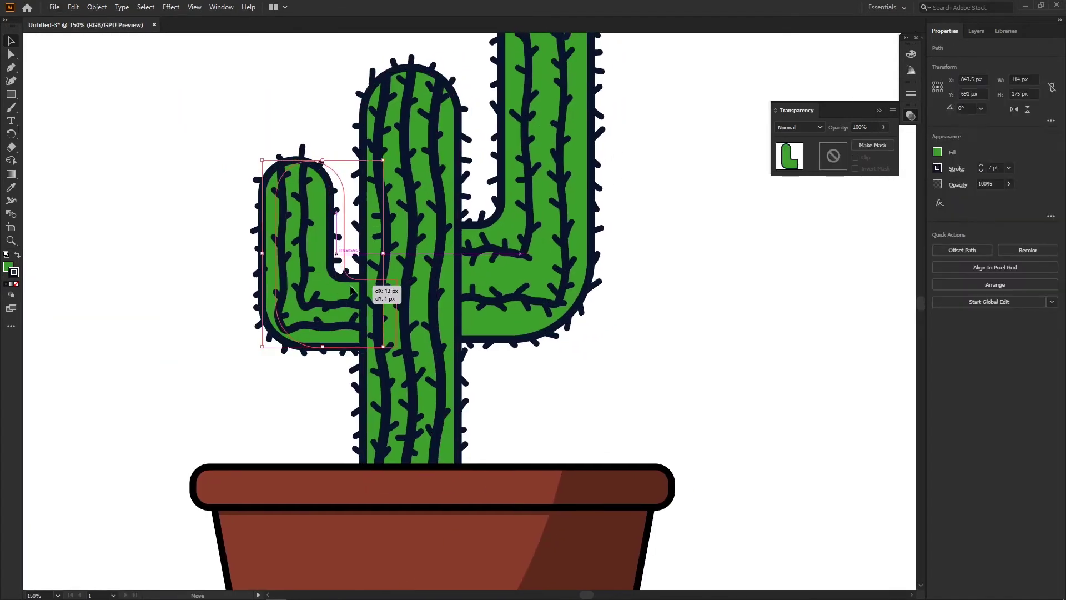
{"action": "left_click_drag", "start_coordinate": [355, 295], "coordinate": [355, 294]}
{"action": "key", "text": "ctrl+plus"}
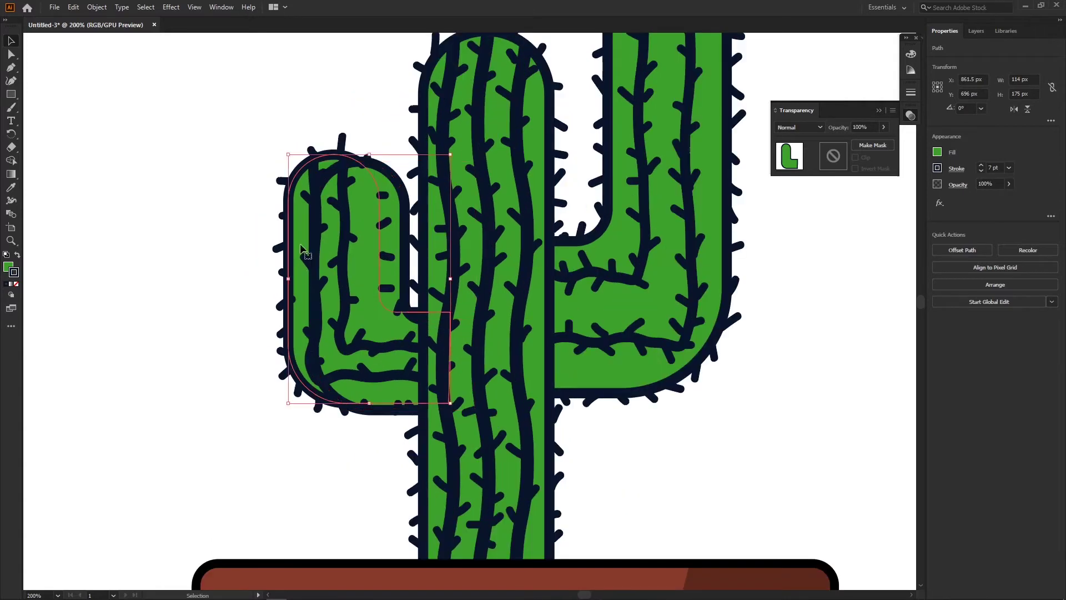
{"action": "left_click", "coordinate": [957, 296]}
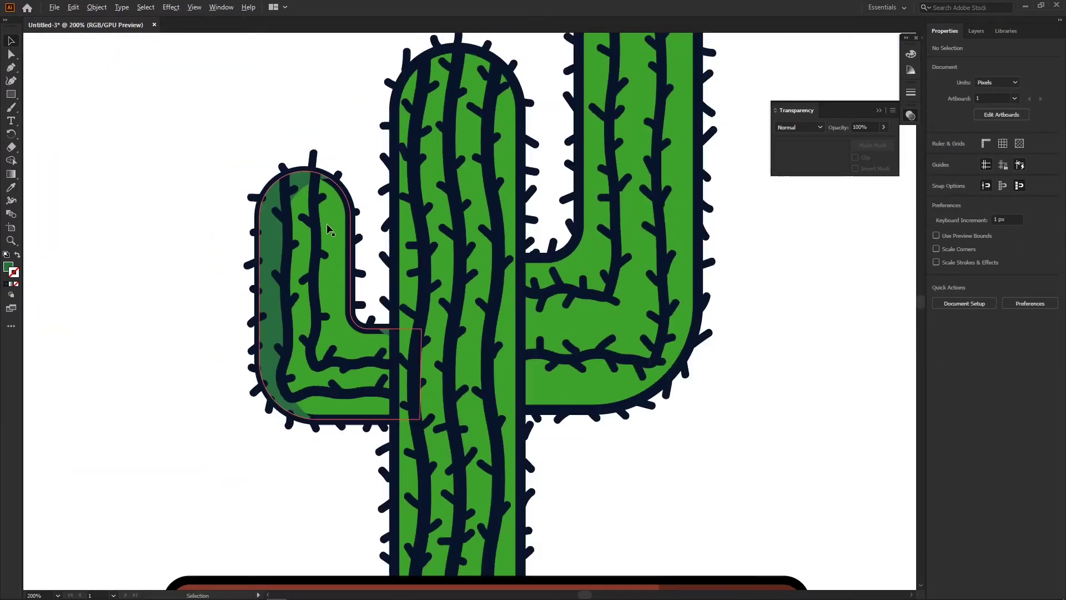
{"action": "left_click", "coordinate": [327, 223]}
{"action": "key", "text": "ctrl+minus"}
{"action": "key", "text": "ctrl+minus"}
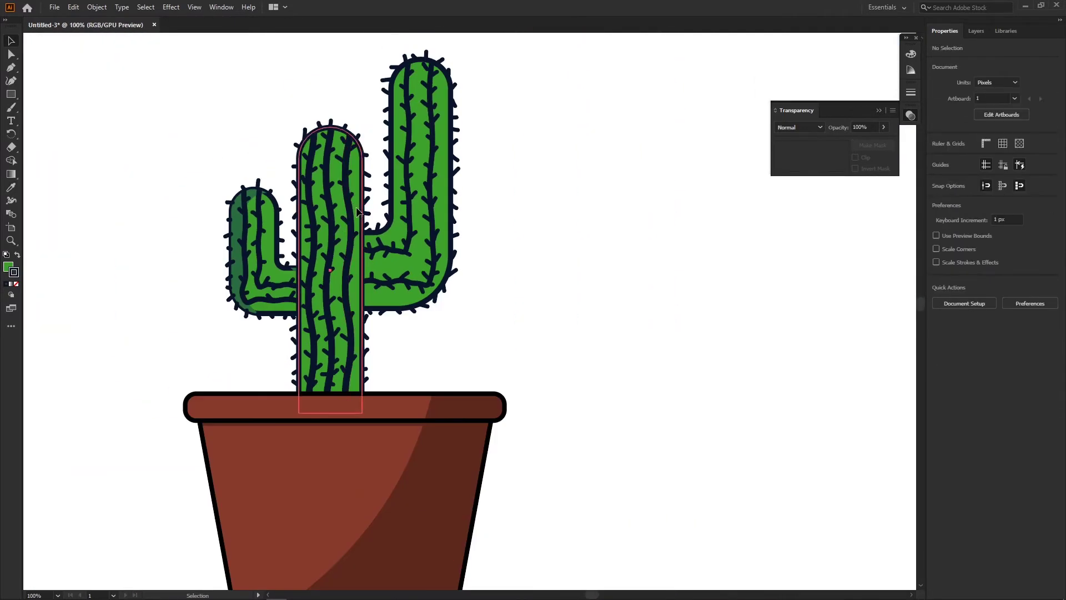
- Intersect an offset trunk copy to form the trunk's dark shadow strip
{"action": "left_click", "coordinate": [358, 208]}
{"action": "left_click_drag", "start_coordinate": [373, 220], "coordinate": [374, 219]}
{"action": "key", "text": "ctrl+plus"}
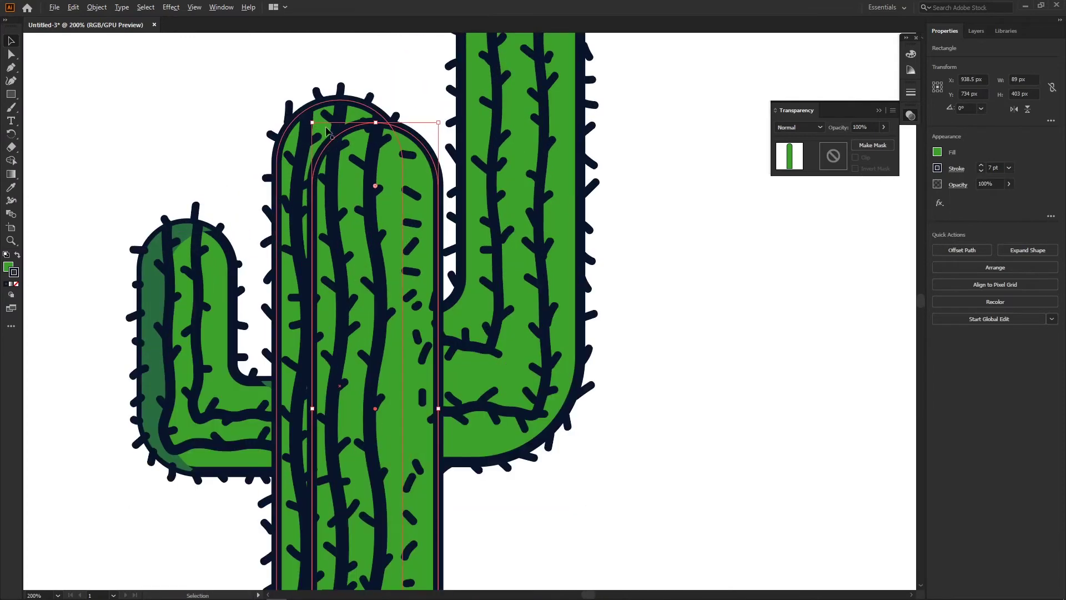
{"action": "left_click", "coordinate": [974, 298]}
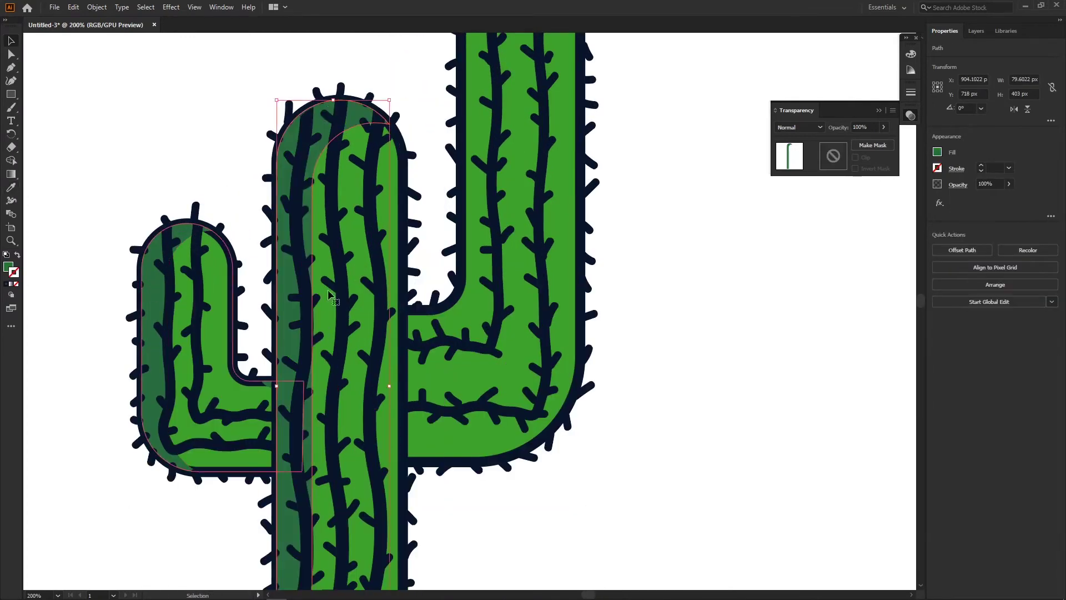
- Shade the right arm dark green using an offset copy and Pathfinder
{"action": "left_click", "coordinate": [528, 292]}
{"action": "left_click_drag", "start_coordinate": [548, 312], "coordinate": [549, 317]}
{"action": "key", "text": "ctrl+minus"}
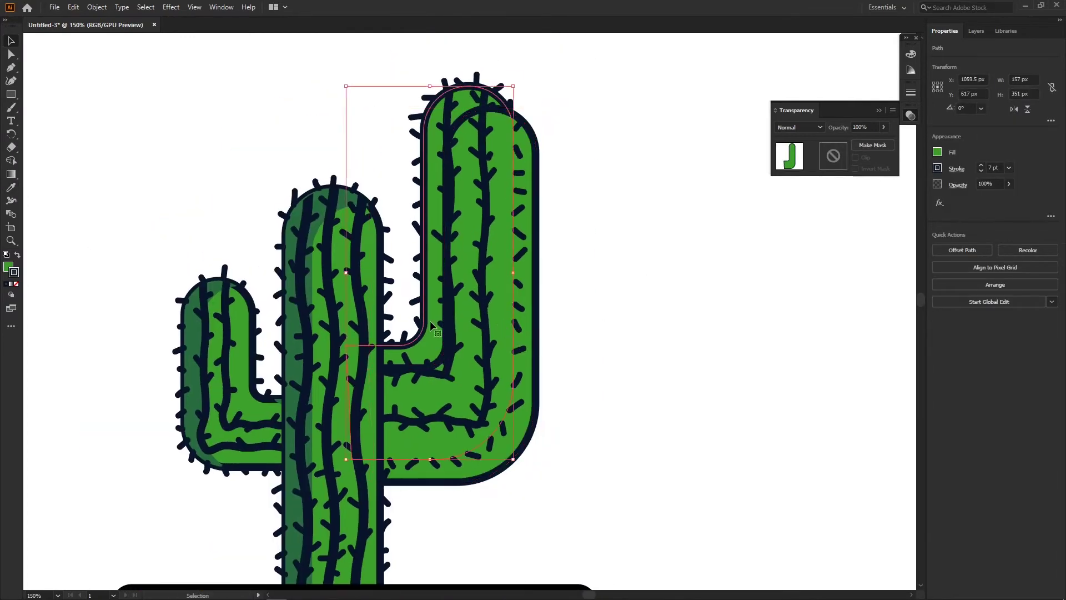
{"action": "left_click", "coordinate": [957, 296]}
{"action": "left_click", "coordinate": [534, 271]}
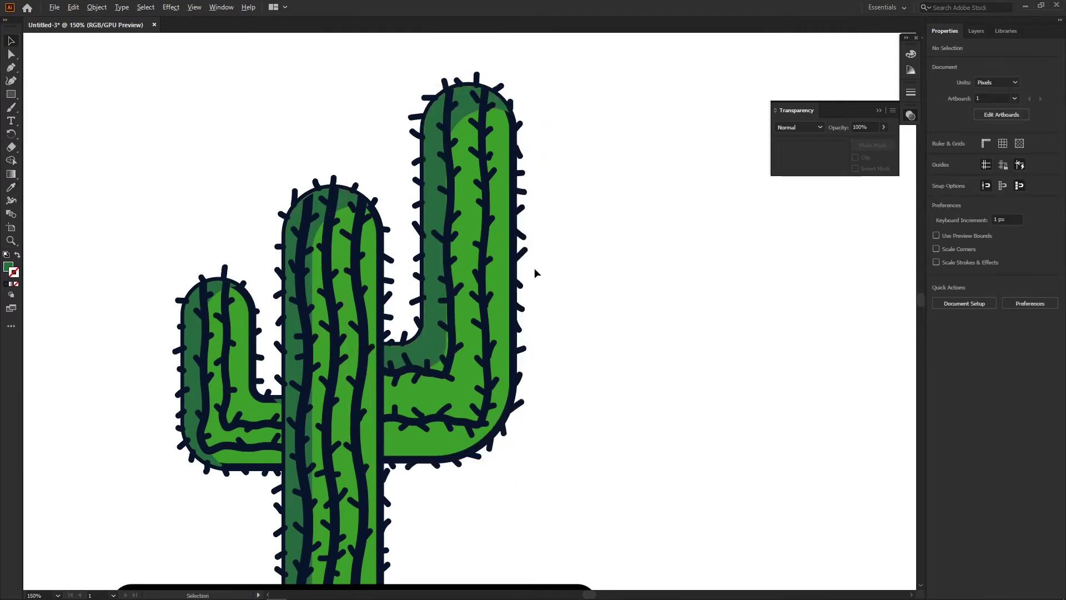
{"action": "key", "text": "ctrl+minus"}
{"action": "key", "text": "ctrl+minus"}
{"action": "key", "text": "ctrl+minus"}
- Inspect the left arm group in isolation mode, then exit it
{"action": "scroll", "coordinate": [444, 297], "scroll_direction": "up", "scroll_amount": 3}
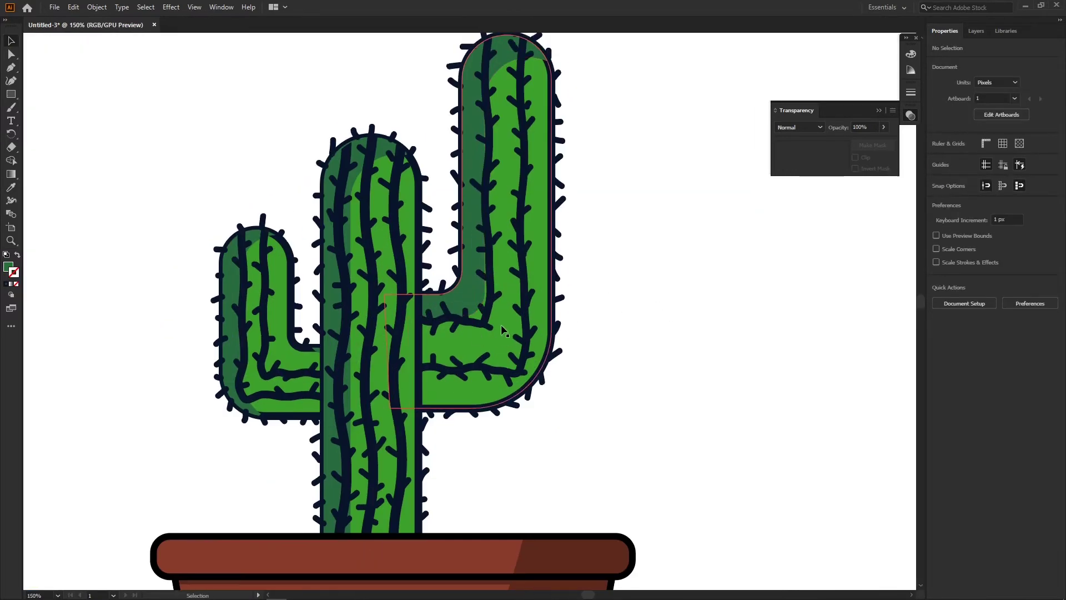
{"action": "scroll", "coordinate": [338, 356], "scroll_direction": "up", "scroll_amount": 2}
{"action": "double_click", "coordinate": [338, 356]}
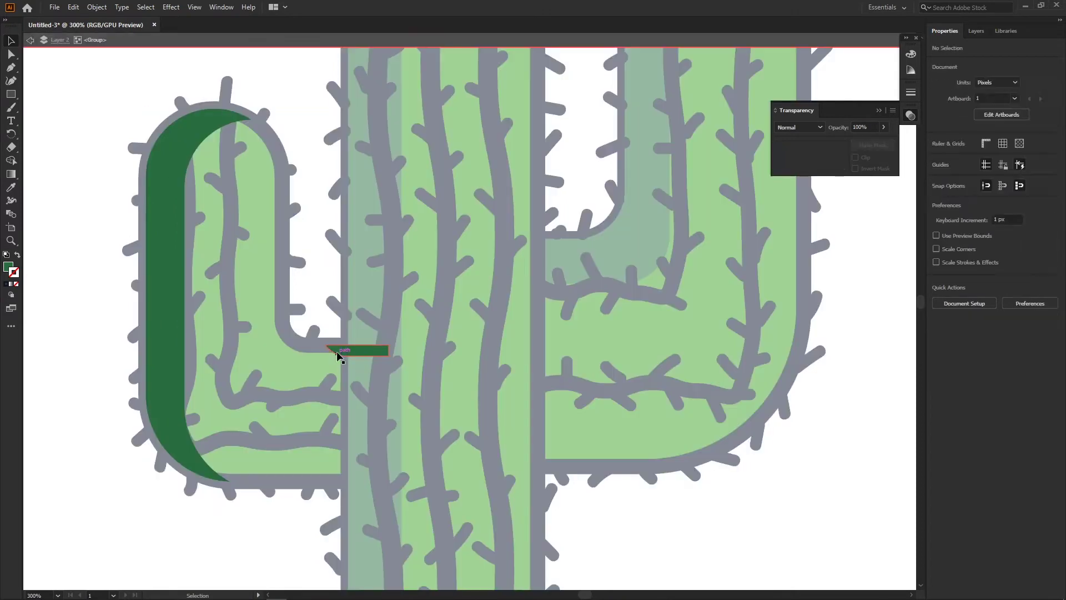
{"action": "key", "text": "Escape"}
{"action": "scroll", "coordinate": [339, 356], "scroll_direction": "down", "scroll_amount": 2}
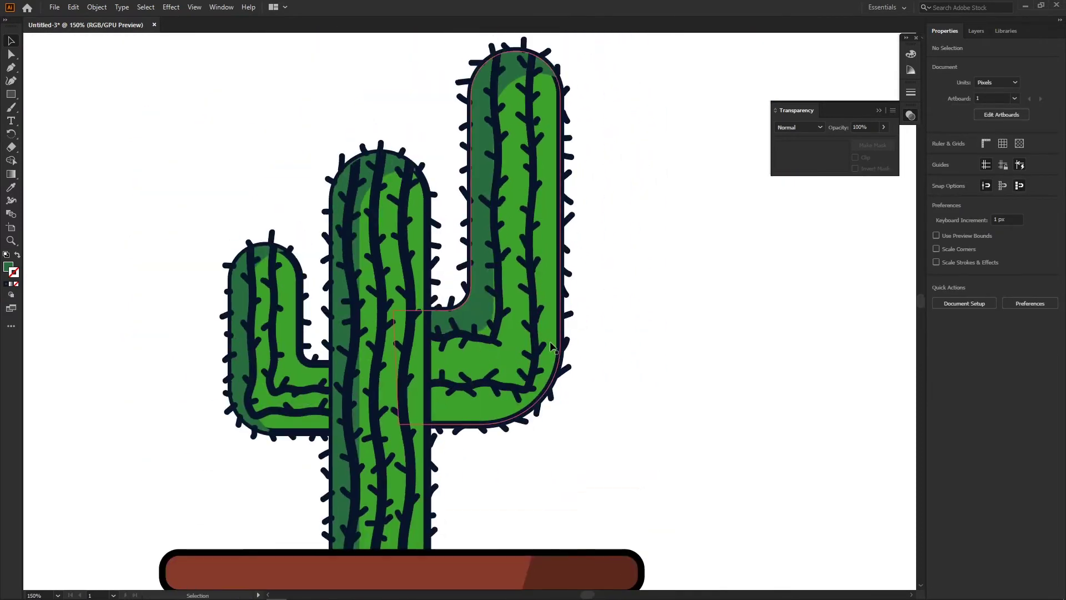
{"action": "scroll", "coordinate": [357, 311], "scroll_direction": "up", "scroll_amount": 2}
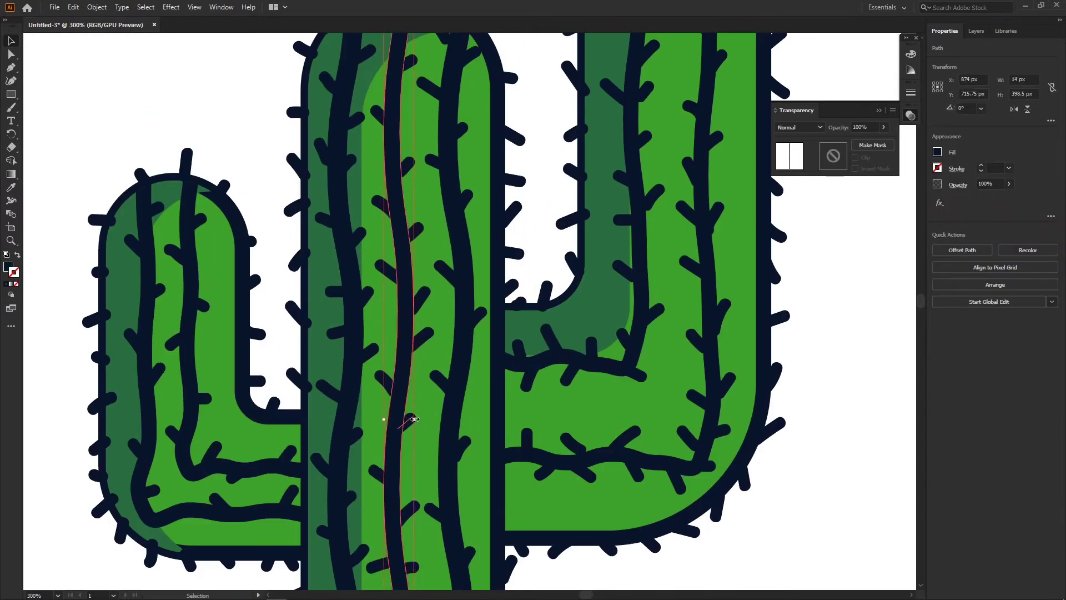
- Shift the trunk's spine line copies slightly right to form highlight lines
{"action": "scroll", "coordinate": [415, 418], "scroll_direction": "down", "scroll_amount": 1}
{"action": "left_click", "coordinate": [397, 222], "text": "shift"}
{"action": "left_click", "coordinate": [429, 301], "text": "shift"}
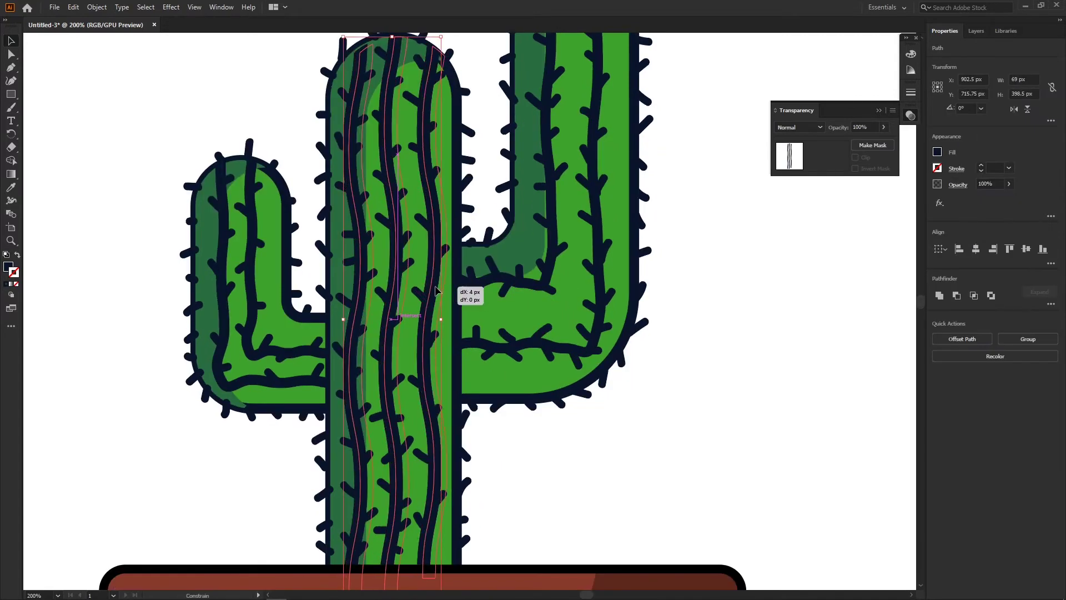
{"action": "left_click_drag", "start_coordinate": [434, 290], "coordinate": [436, 290]}
{"action": "scroll", "coordinate": [422, 311], "scroll_direction": "down", "scroll_amount": 1}
{"action": "scroll", "coordinate": [424, 341], "scroll_direction": "down", "scroll_amount": 1}
{"action": "left_click_drag", "start_coordinate": [241, 313], "coordinate": [481, 278]}
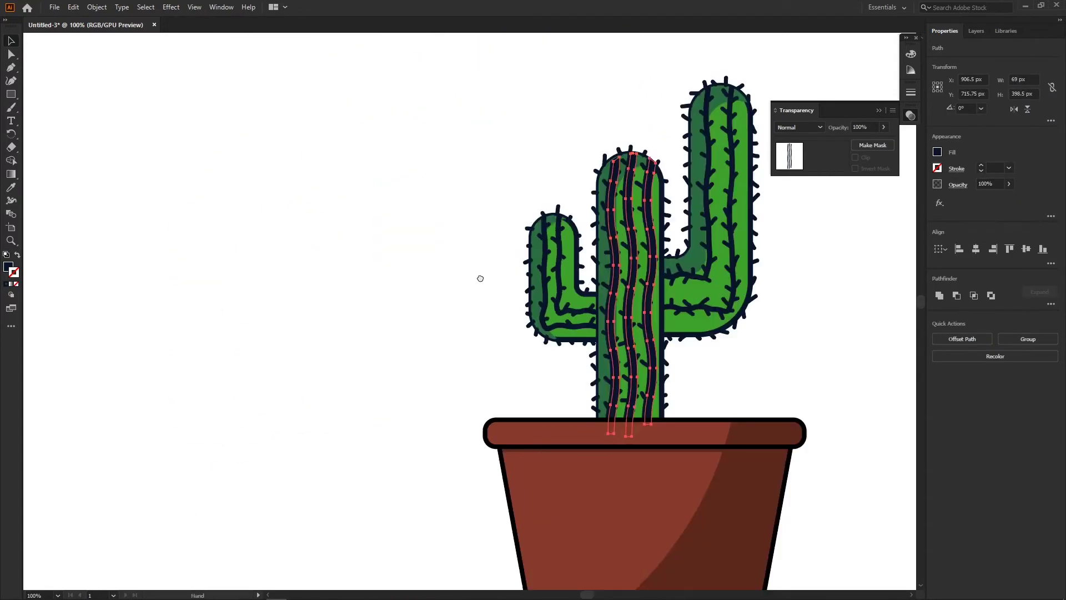
{"action": "scroll", "coordinate": [410, 269], "scroll_direction": "down", "scroll_amount": 2}
{"action": "scroll", "coordinate": [409, 269], "scroll_direction": "up", "scroll_amount": 4}
{"action": "scroll", "coordinate": [465, 273], "scroll_direction": "up", "scroll_amount": 1}
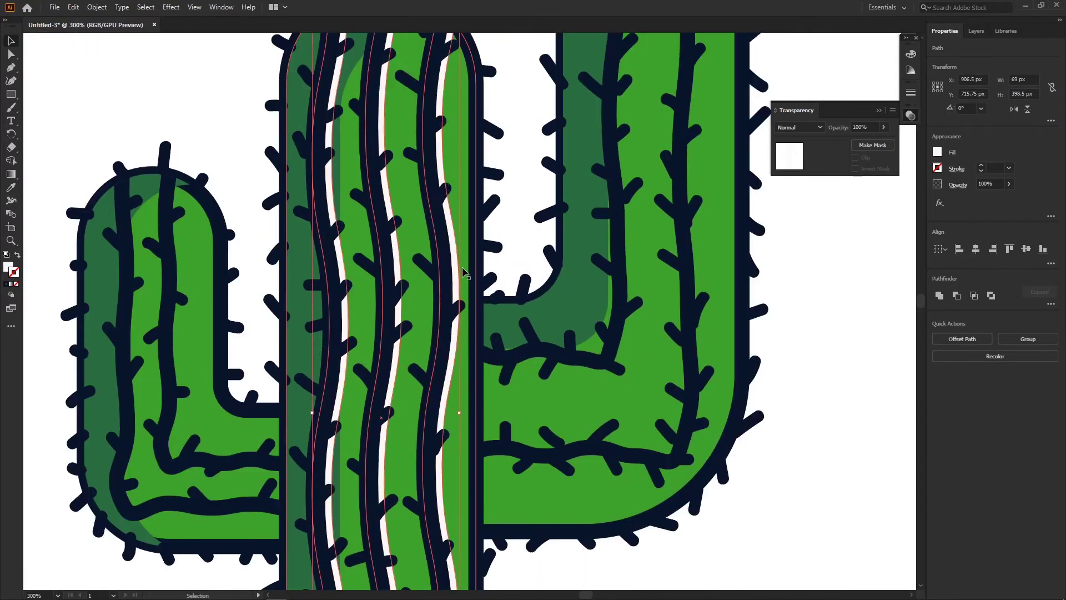
{"action": "scroll", "coordinate": [555, 300], "scroll_direction": "down", "scroll_amount": 2}
{"action": "scroll", "coordinate": [522, 303], "scroll_direction": "up", "scroll_amount": 2}
- Nudge the right arm's spine line copy down 1 px
{"action": "left_click", "coordinate": [523, 303]}
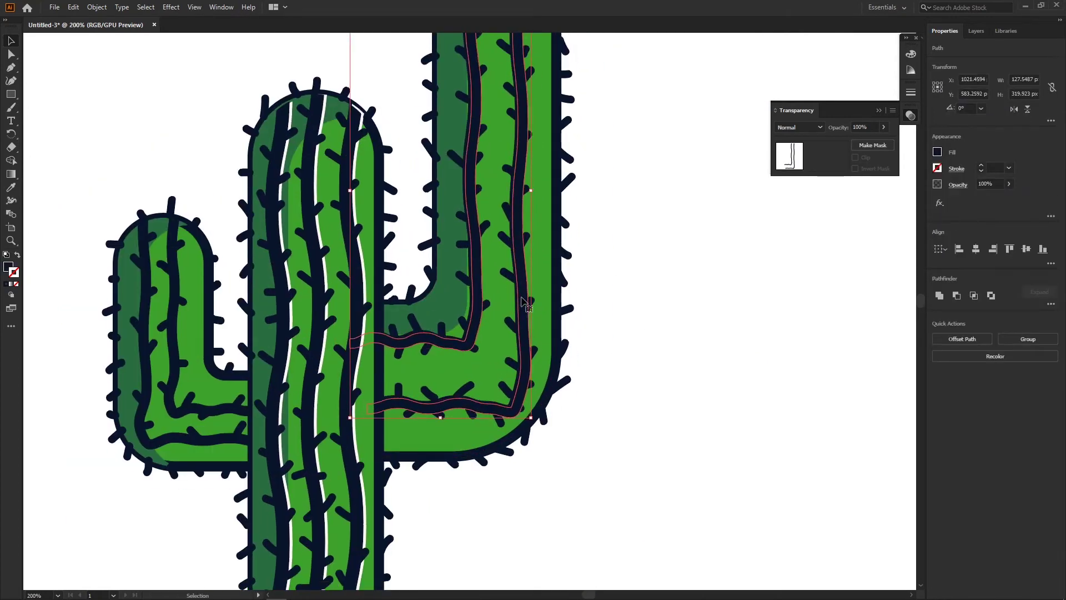
{"action": "key", "text": "Down"}
{"action": "scroll", "coordinate": [524, 302], "scroll_direction": "down", "scroll_amount": 2}
{"action": "scroll", "coordinate": [525, 311], "scroll_direction": "up", "scroll_amount": 3}
{"action": "scroll", "coordinate": [526, 328], "scroll_direction": "down", "scroll_amount": 1}
- Offset the left arm's spine line copy right and down, then eyedrop the white highlight style
{"action": "key", "text": "a"}
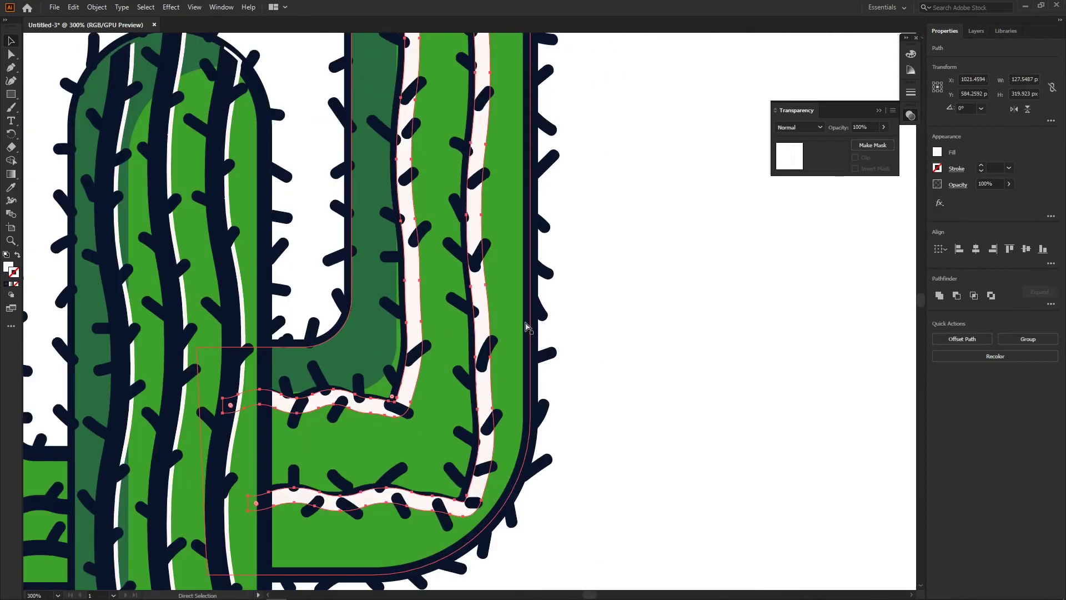
{"action": "scroll", "coordinate": [552, 316], "scroll_direction": "down", "scroll_amount": 2}
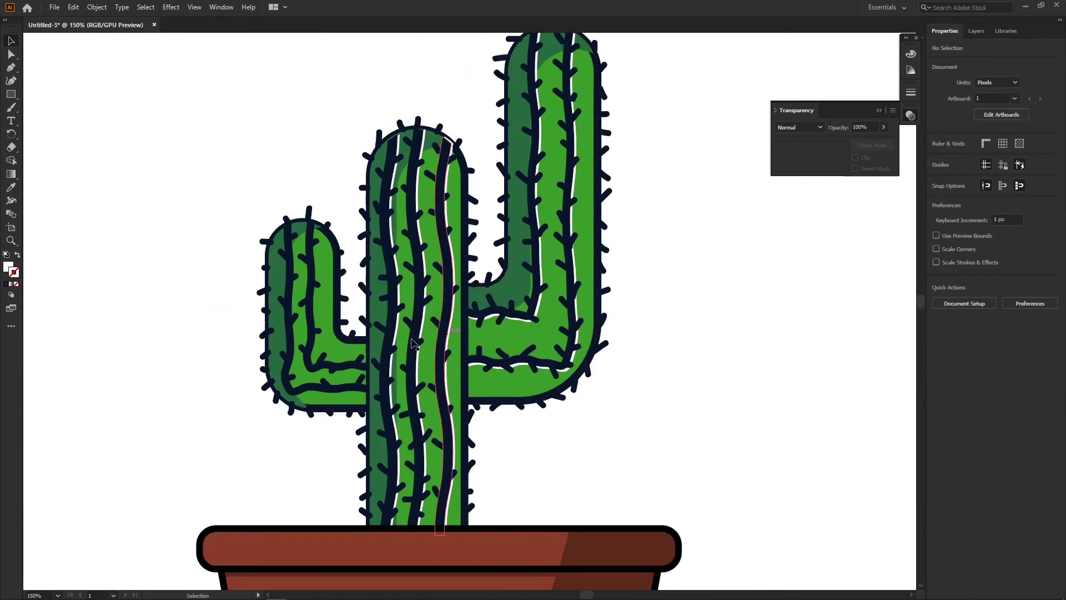
{"action": "scroll", "coordinate": [443, 376], "scroll_direction": "up", "scroll_amount": 4}
{"action": "left_click", "coordinate": [366, 448]}
{"action": "key", "text": "Down"}
{"action": "key", "text": "Right"}
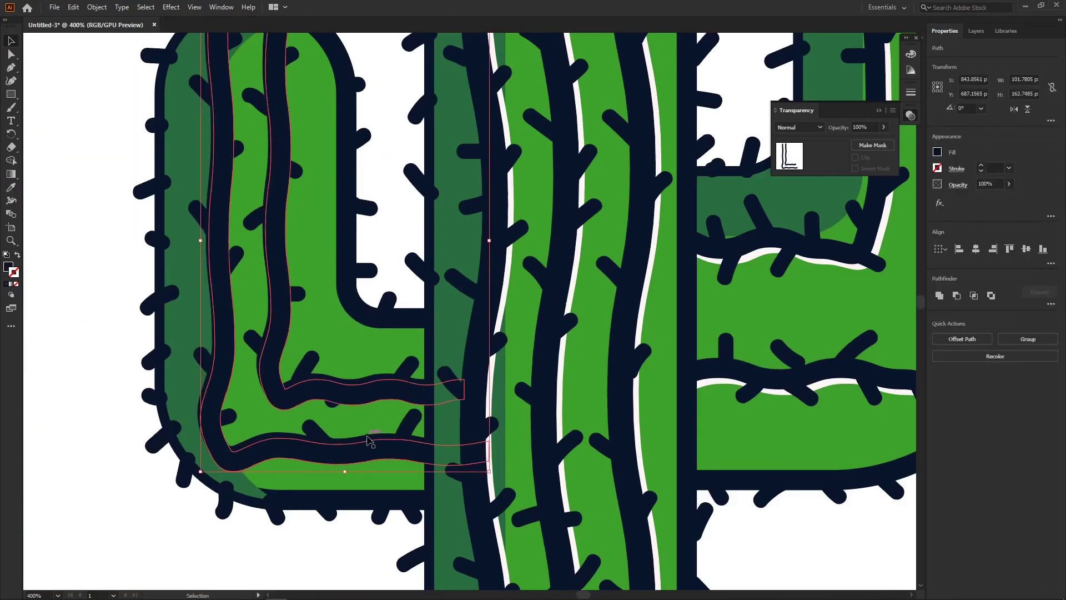
{"action": "key", "text": "Right"}
{"action": "key", "text": "Down"}
{"action": "left_click", "coordinate": [569, 281]}
- Inspect thorns on the arm inside the isolated cactus group, then exit
{"action": "scroll", "coordinate": [602, 300], "scroll_direction": "down", "scroll_amount": 4}
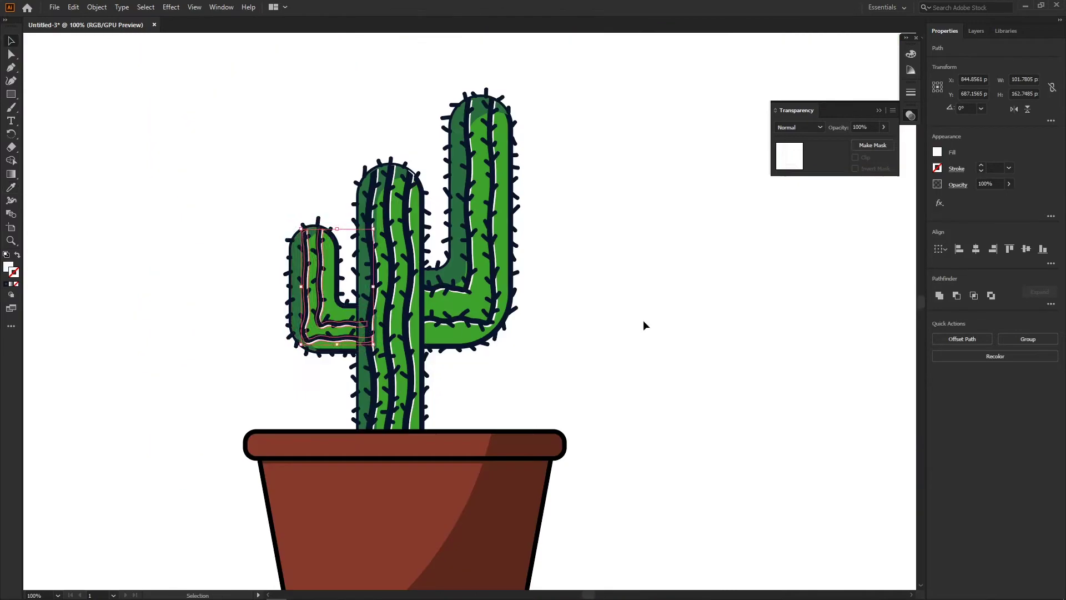
{"action": "key", "text": "v"}
{"action": "left_click", "coordinate": [524, 314]}
{"action": "scroll", "coordinate": [403, 314], "scroll_direction": "up", "scroll_amount": 1}
{"action": "scroll", "coordinate": [403, 314], "scroll_direction": "up", "scroll_amount": 4}
{"action": "double_click", "coordinate": [332, 299]}
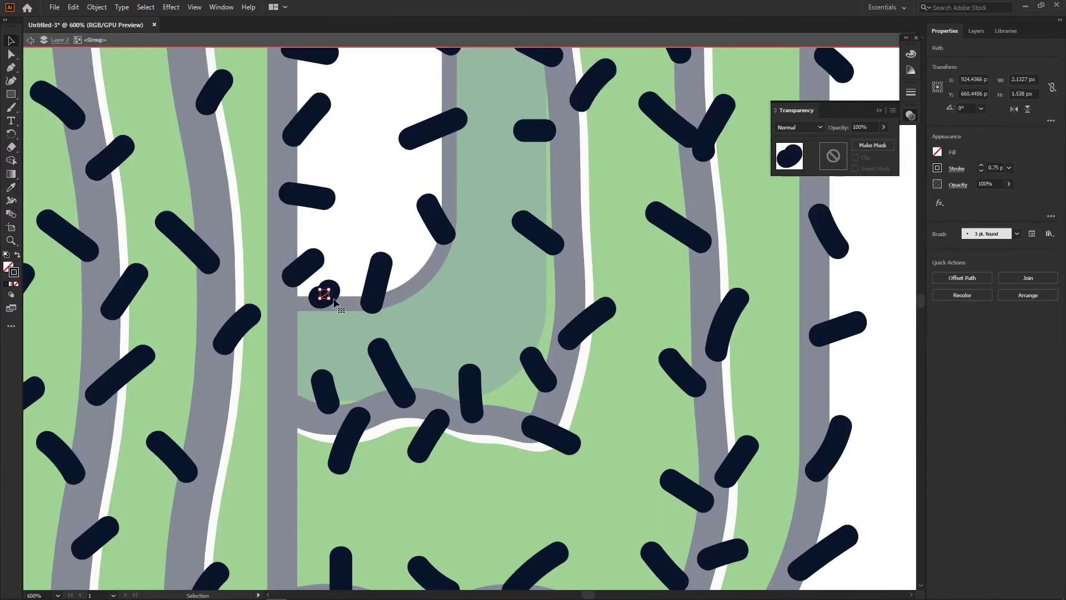
{"action": "scroll", "coordinate": [529, 289], "scroll_direction": "down", "scroll_amount": 5}
{"action": "scroll", "coordinate": [529, 289], "scroll_direction": "up", "scroll_amount": 5}
{"action": "left_click", "coordinate": [445, 285]}
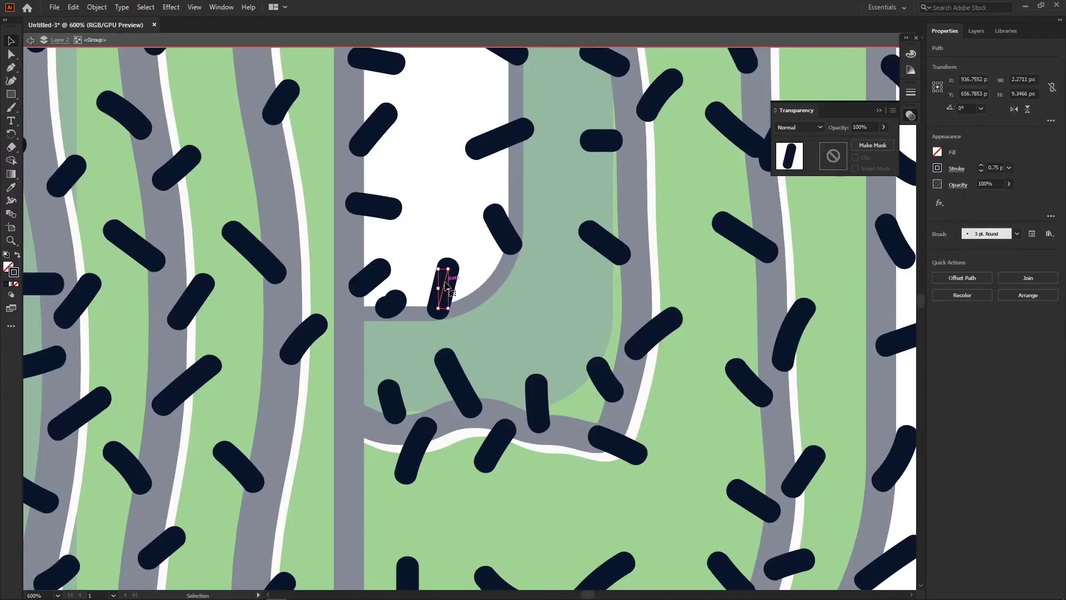
{"action": "scroll", "coordinate": [510, 141], "scroll_direction": "down", "scroll_amount": 5}
{"action": "scroll", "coordinate": [554, 66], "scroll_direction": "up", "scroll_amount": 5}
{"action": "left_click", "coordinate": [383, 194]}
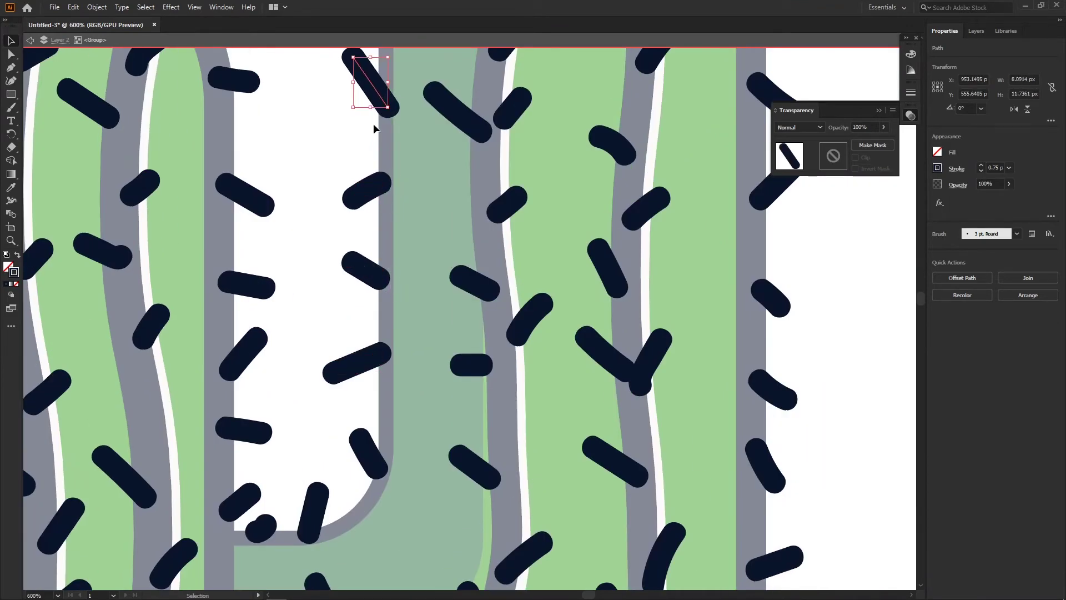
{"action": "key", "text": "Escape"}
{"action": "scroll", "coordinate": [323, 171], "scroll_direction": "down", "scroll_amount": 5}
- Set Fill to None on the right arm outline and the trunk's outline rectangle
{"action": "key", "text": "a"}
{"action": "left_click", "coordinate": [504, 295]}
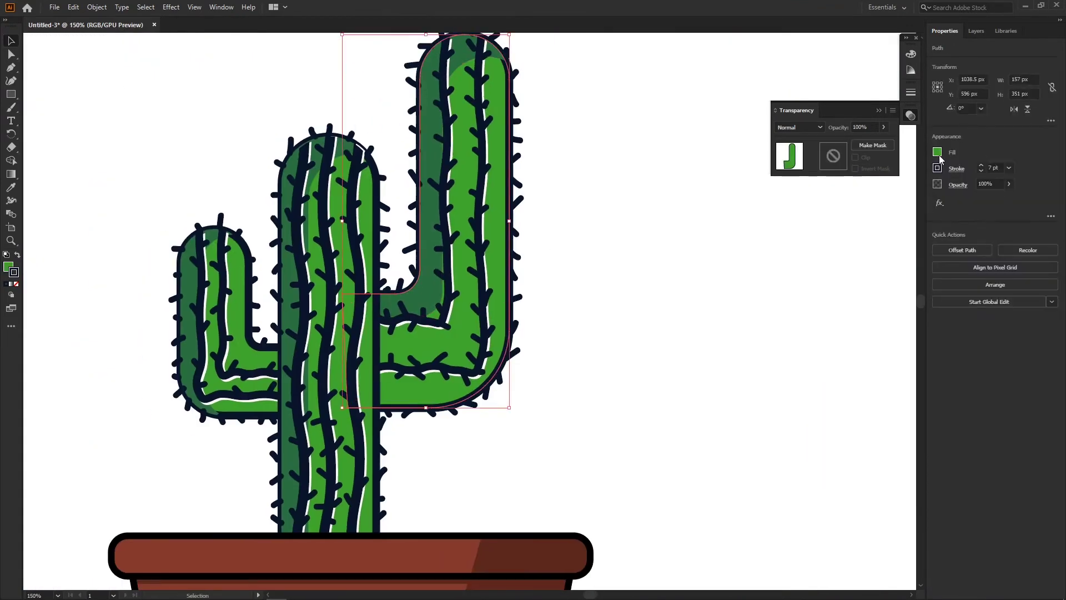
{"action": "left_click", "coordinate": [937, 152]}
{"action": "left_click", "coordinate": [821, 174]}
{"action": "scroll", "coordinate": [492, 181], "scroll_direction": "up", "scroll_amount": 3}
{"action": "scroll", "coordinate": [496, 182], "scroll_direction": "down", "scroll_amount": 2}
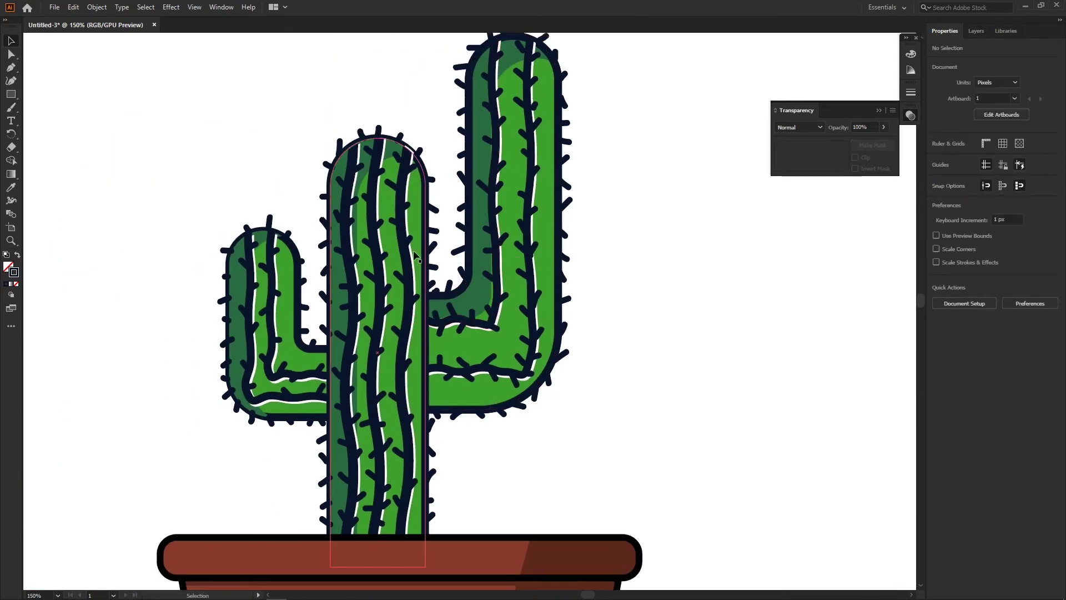
{"action": "key", "text": "v"}
{"action": "left_click", "coordinate": [356, 472]}
{"action": "left_click", "coordinate": [938, 152]}
{"action": "left_click", "coordinate": [821, 174]}
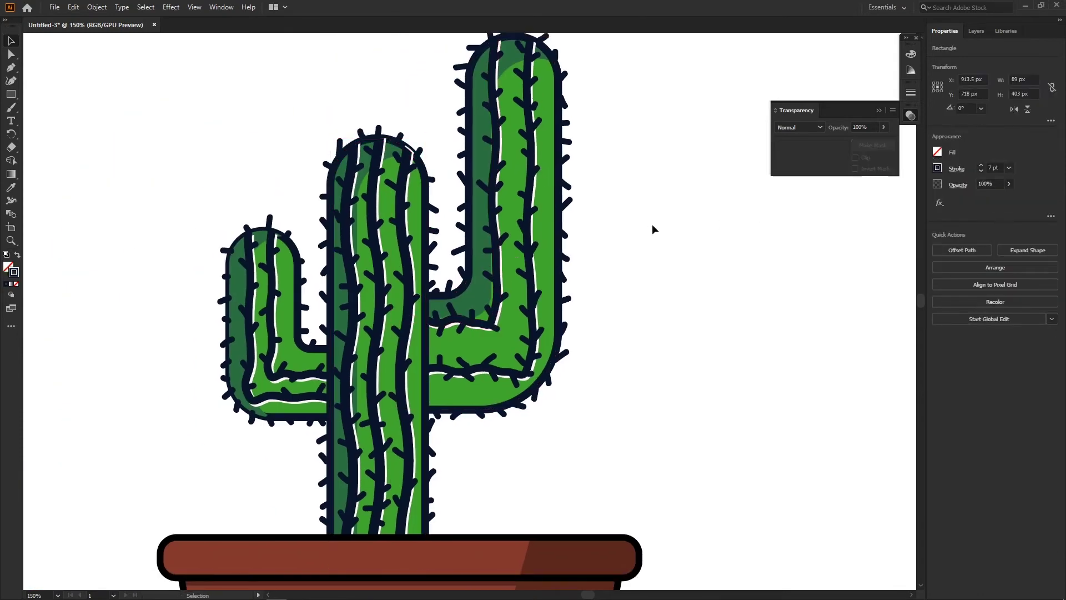
- Change the left arm outline shape's fill, then re-enter the cactus group
{"action": "key", "text": "a"}
{"action": "left_click", "coordinate": [299, 263]}
{"action": "left_click", "coordinate": [937, 152]}
{"action": "left_click", "coordinate": [822, 174]}
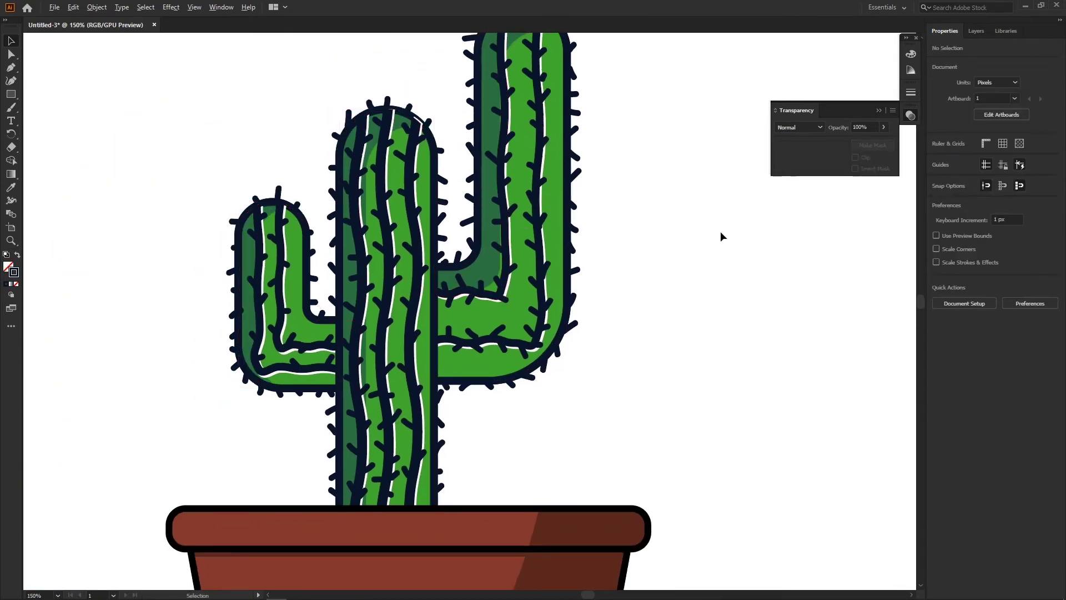
{"action": "scroll", "coordinate": [484, 249], "scroll_direction": "down", "scroll_amount": 4}
{"action": "scroll", "coordinate": [484, 249], "scroll_direction": "up", "scroll_amount": 5}
{"action": "scroll", "coordinate": [333, 266], "scroll_direction": "down", "scroll_amount": 3}
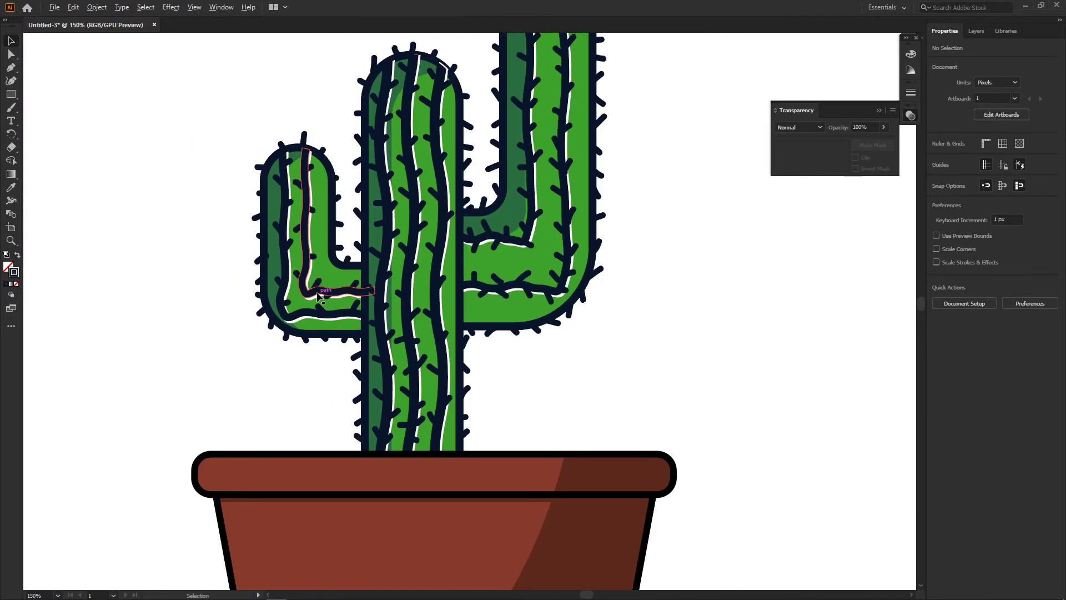
{"action": "scroll", "coordinate": [309, 273], "scroll_direction": "up", "scroll_amount": 1}
{"action": "scroll", "coordinate": [577, 314], "scroll_direction": "down", "scroll_amount": 2}
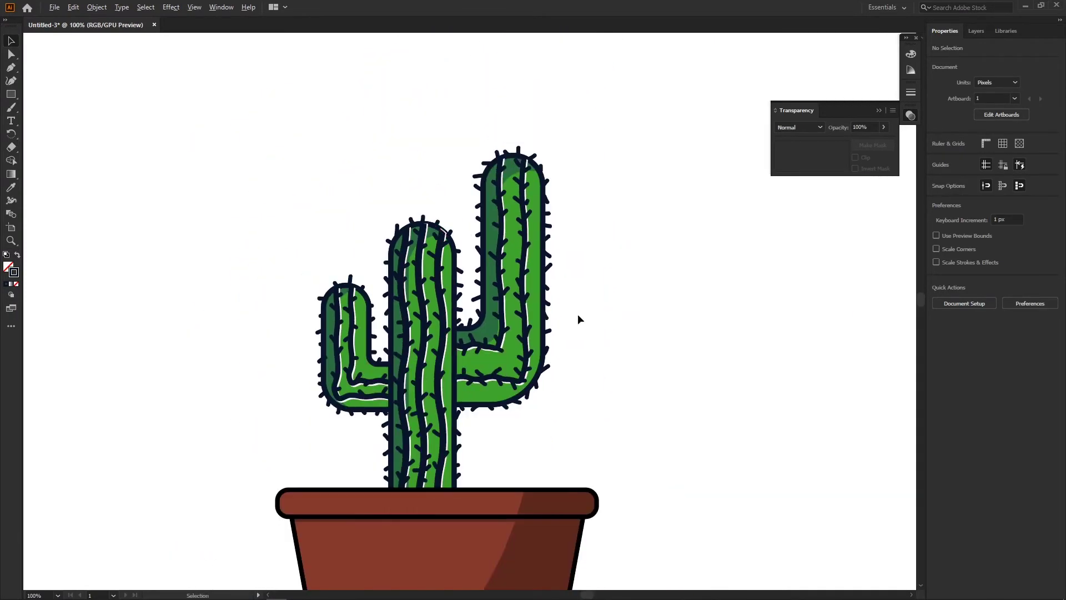
{"action": "scroll", "coordinate": [548, 274], "scroll_direction": "down", "scroll_amount": 2}
{"action": "scroll", "coordinate": [581, 183], "scroll_direction": "down", "scroll_amount": 2}
{"action": "double_click", "coordinate": [520, 212]}
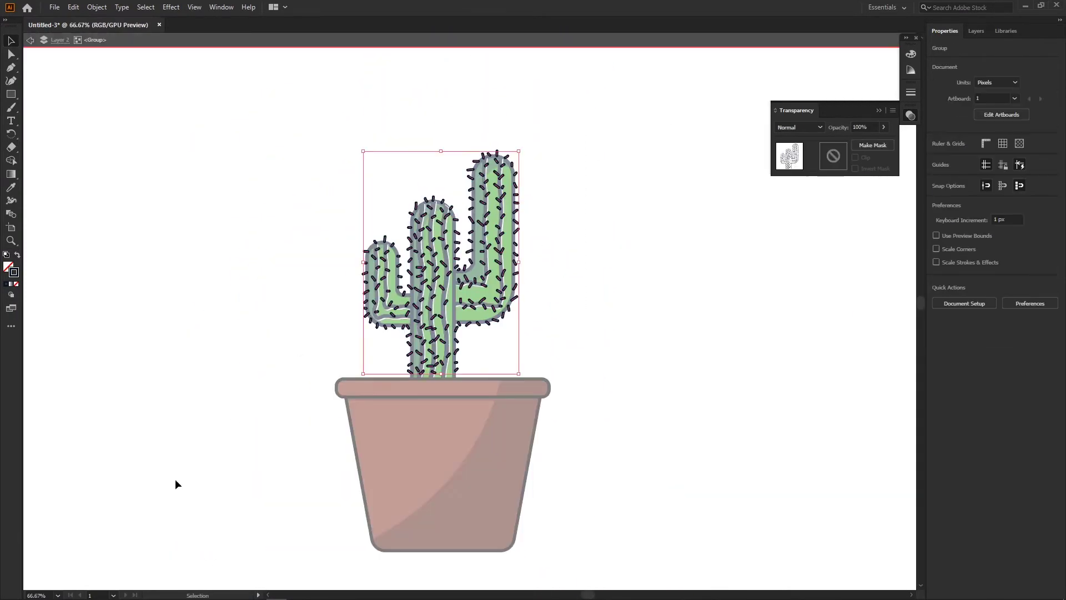
- Scale the cactus copy down and reflect it across the vertical axis
{"action": "double_click", "coordinate": [697, 281]}
{"action": "scroll", "coordinate": [496, 302], "scroll_direction": "up", "scroll_amount": 2}
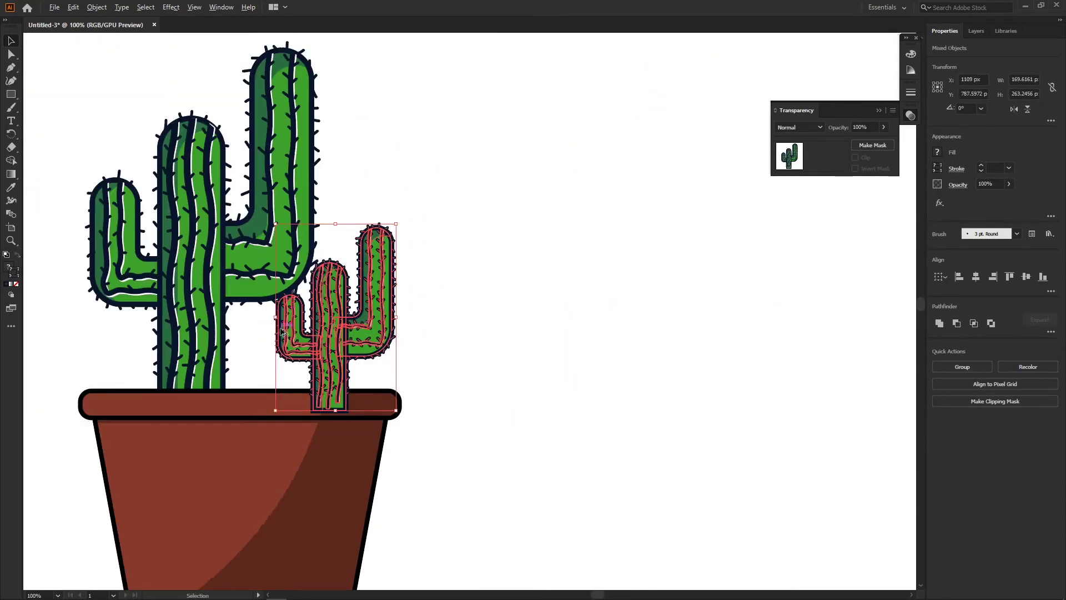
{"action": "left_click_drag", "start_coordinate": [384, 229], "coordinate": [376, 243]}
{"action": "key", "text": "ctrl+equal"}
{"action": "right_click", "coordinate": [389, 304]}
{"action": "left_click", "coordinate": [552, 455]}
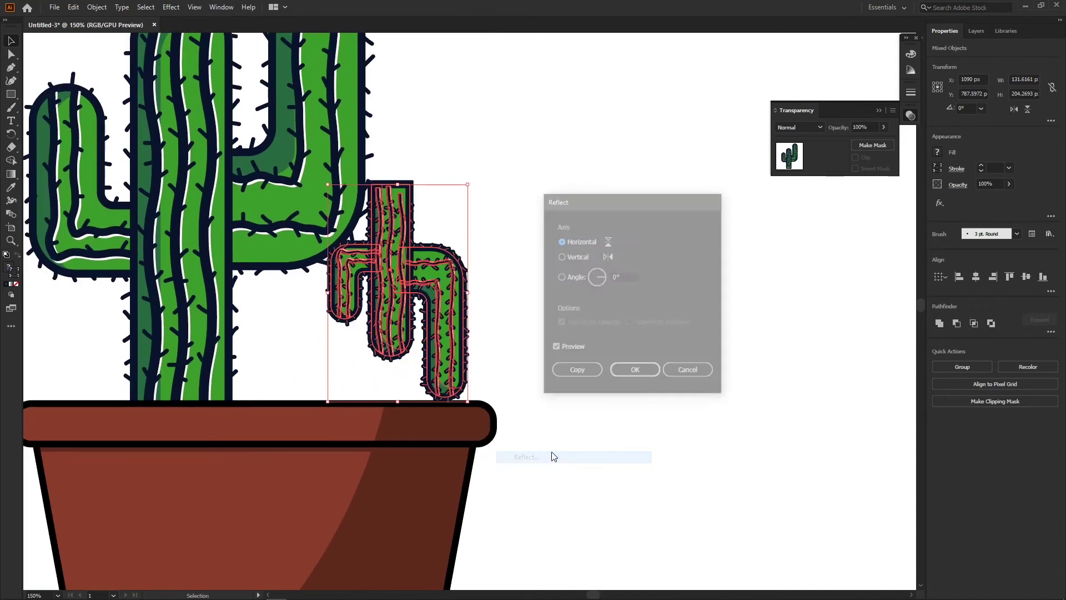
{"action": "left_click", "coordinate": [560, 256]}
{"action": "left_click", "coordinate": [636, 372]}
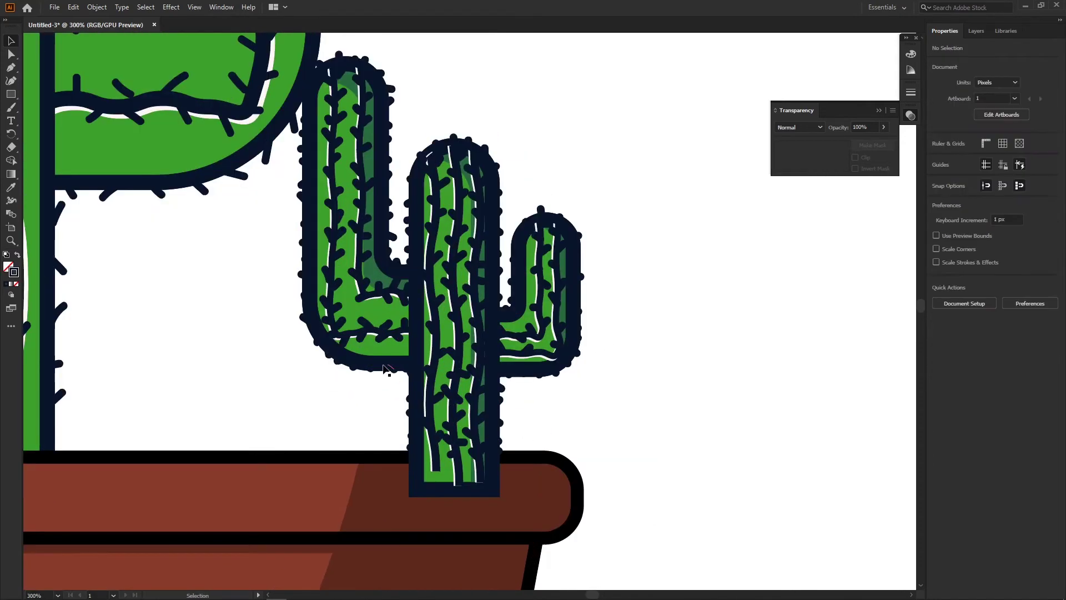
- Enter the small cactus group and select its trunk shape
{"action": "double_click", "coordinate": [381, 365]}
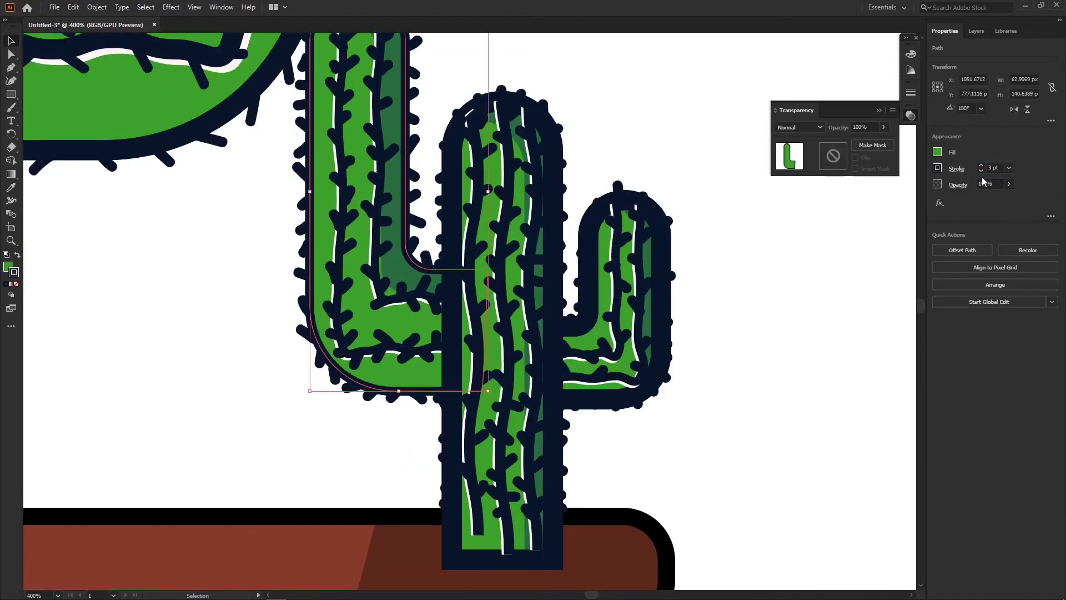
{"action": "scroll", "coordinate": [746, 270], "scroll_direction": "up", "scroll_amount": 3}
{"action": "scroll", "coordinate": [746, 270], "scroll_direction": "down", "scroll_amount": 1}
{"action": "left_click", "coordinate": [745, 270]}
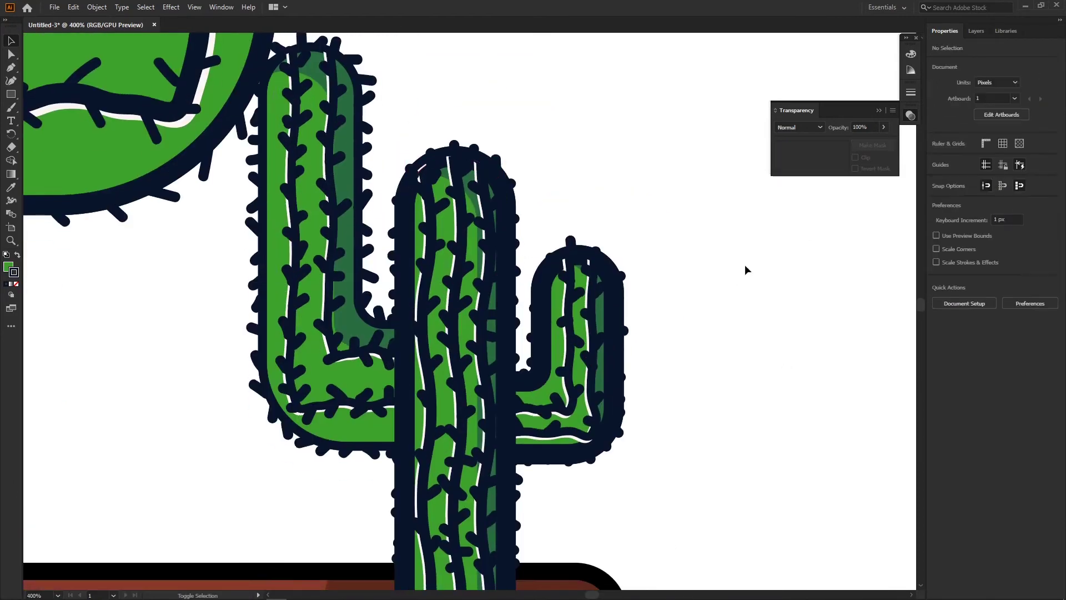
{"action": "left_click", "coordinate": [435, 284]}
{"action": "key", "text": "ctrl+shift+a"}
{"action": "left_click", "coordinate": [404, 321]}
{"action": "double_click", "coordinate": [611, 266]}
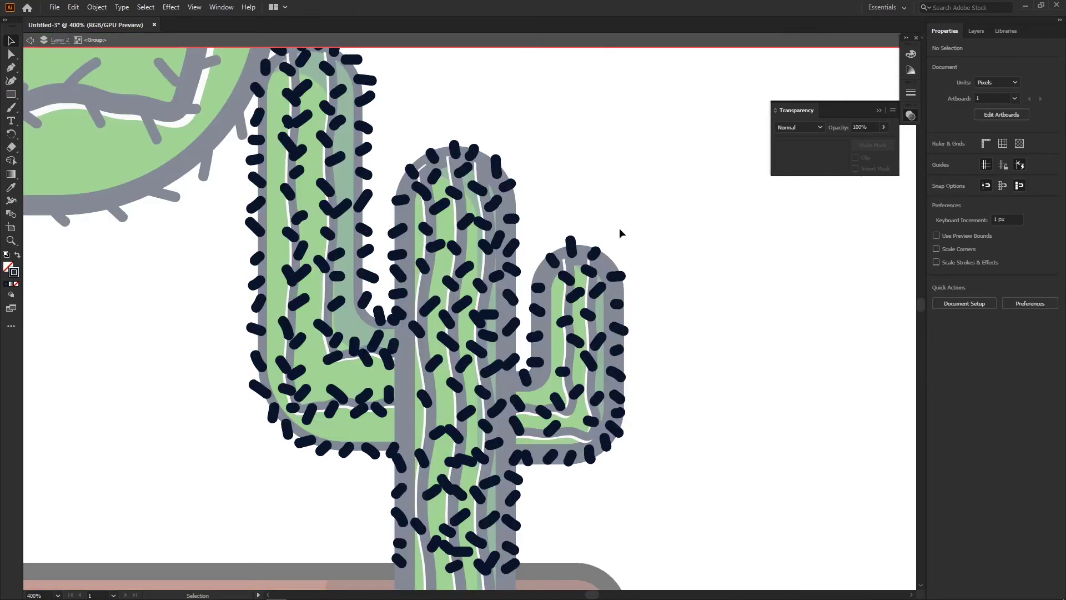
{"action": "double_click", "coordinate": [620, 233]}
- Select the small cactus's rounded trunk rectangle path with Direct Selection
{"action": "left_click", "coordinate": [402, 266]}
{"action": "key", "text": "ctrl+shift+a"}
{"action": "key", "text": "a"}
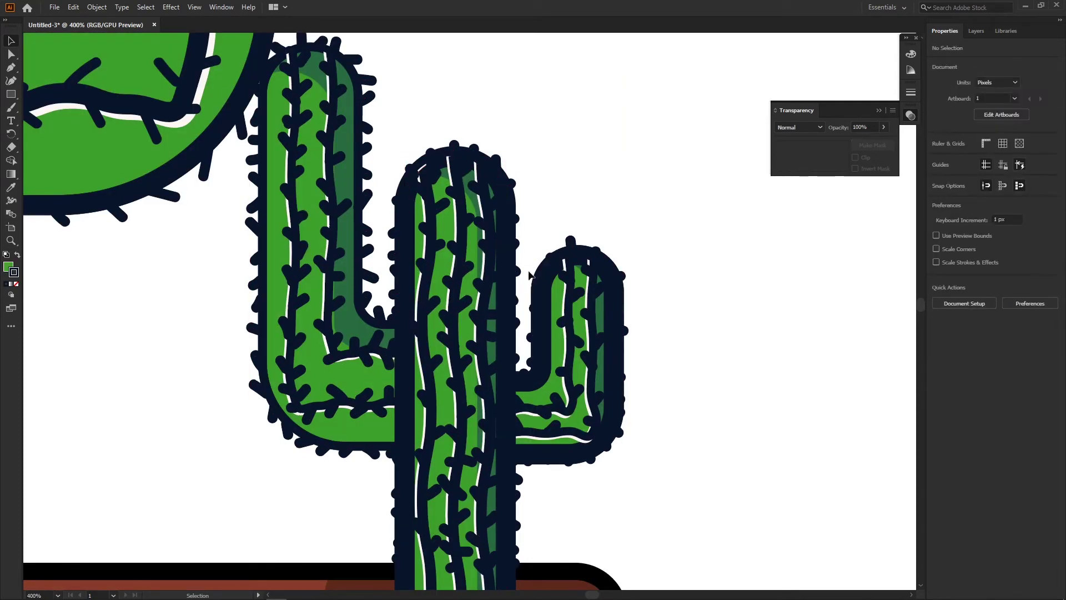
{"action": "key", "text": "ctrl+="}
{"action": "left_click", "coordinate": [472, 253]}
{"action": "key", "text": "v"}
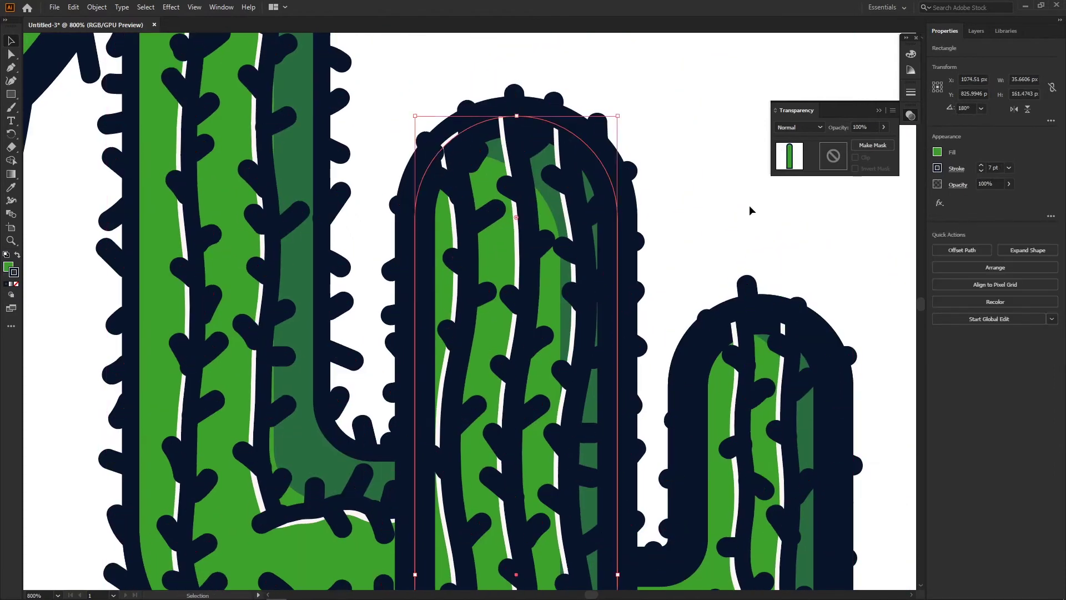
{"action": "left_click", "coordinate": [781, 368]}
{"action": "key", "text": "ctrl+minus"}
{"action": "key", "text": "ctrl+minus"}
{"action": "key", "text": "ctrl+minus"}
{"action": "scroll", "coordinate": [522, 179], "scroll_direction": "up", "scroll_amount": 1}
{"action": "left_click", "coordinate": [514, 205]}
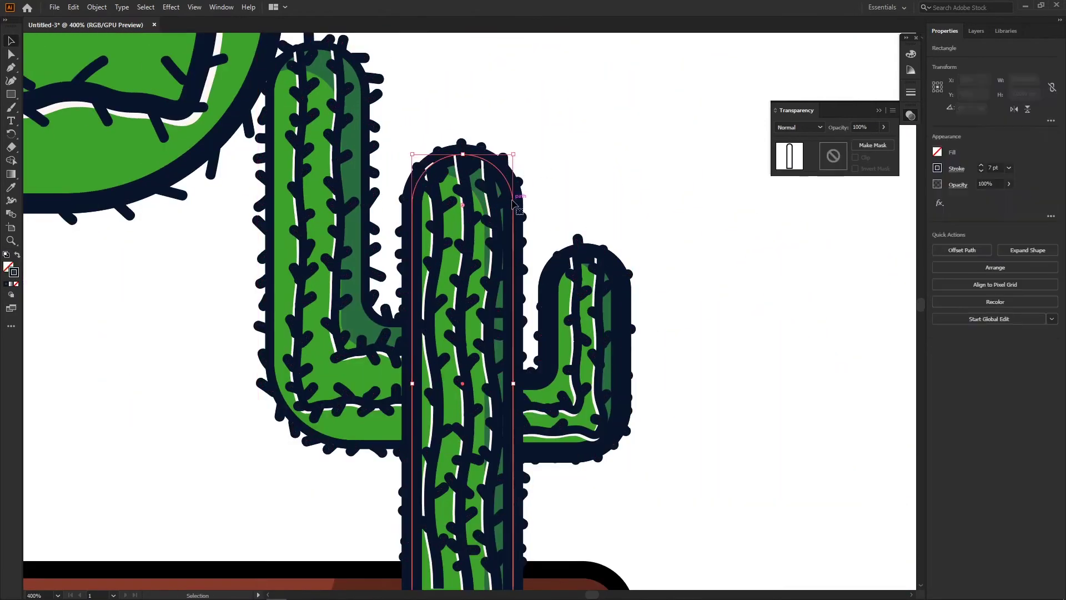
{"action": "left_click", "coordinate": [516, 198]}
- Inspect the cactus by trying selections of its outline, tall arm and a single spine
{"action": "scroll", "coordinate": [517, 199], "scroll_direction": "up", "scroll_amount": 1}
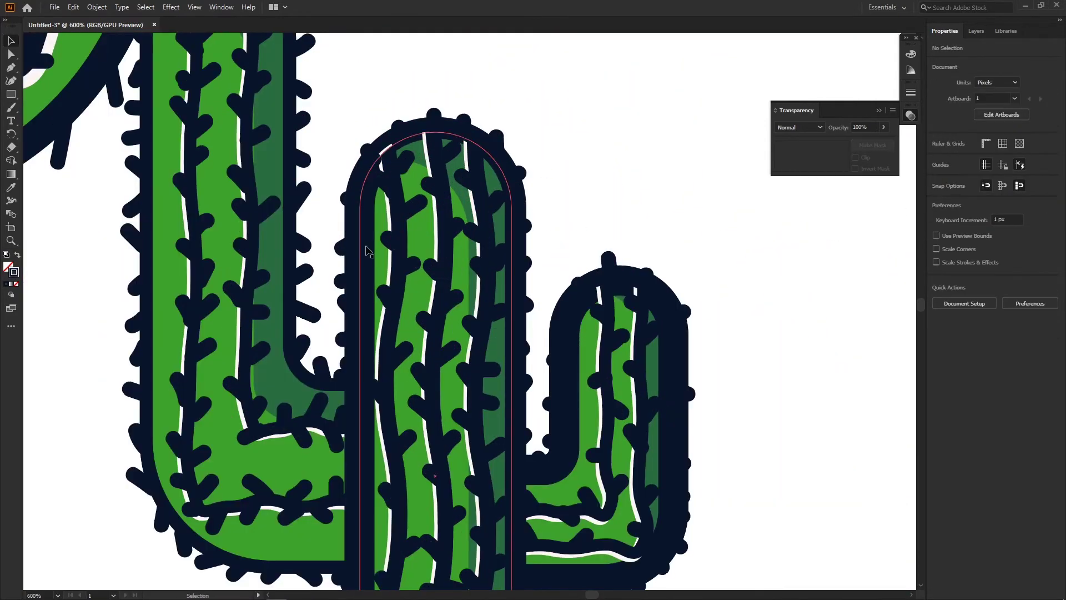
{"action": "left_click", "coordinate": [661, 245]}
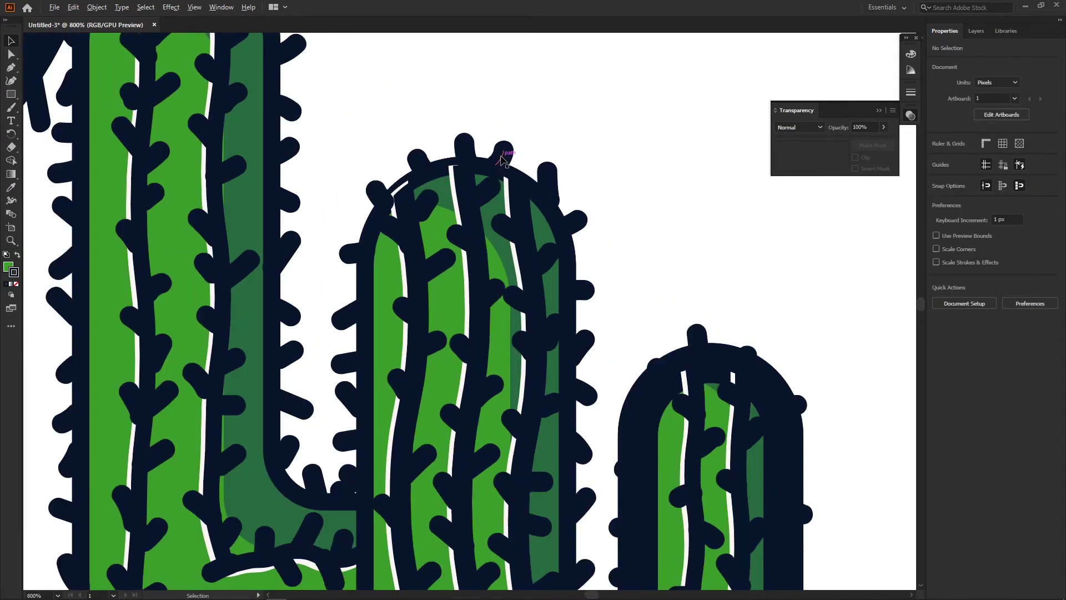
{"action": "key", "text": "ctrl+1"}
{"action": "scroll", "coordinate": [322, 179], "scroll_direction": "up", "scroll_amount": 5}
{"action": "scroll", "coordinate": [509, 295], "scroll_direction": "down", "scroll_amount": 8}
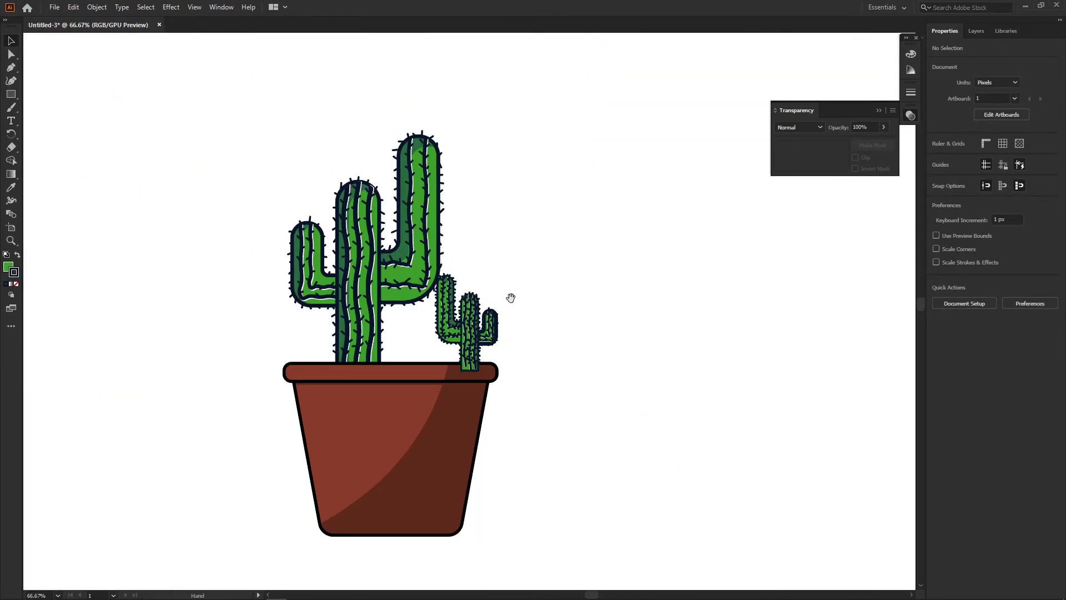
{"action": "scroll", "coordinate": [509, 295], "scroll_direction": "up", "scroll_amount": 2}
{"action": "scroll", "coordinate": [563, 426], "scroll_direction": "up", "scroll_amount": 3}
{"action": "scroll", "coordinate": [563, 426], "scroll_direction": "up", "scroll_amount": 4}
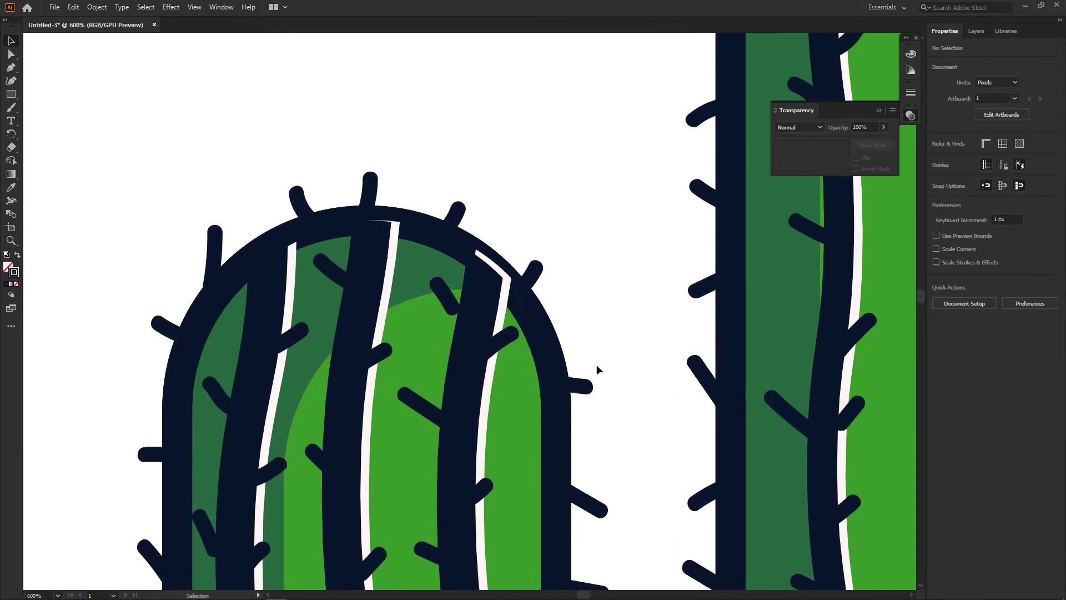
{"action": "left_click", "coordinate": [550, 358]}
{"action": "scroll", "coordinate": [550, 358], "scroll_direction": "down", "scroll_amount": 5}
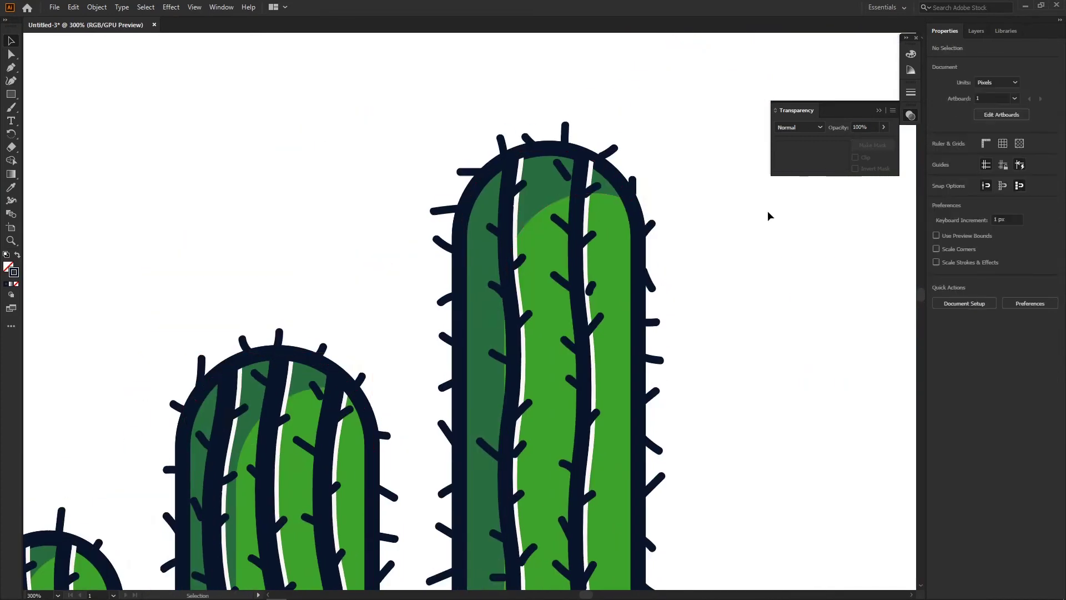
{"action": "scroll", "coordinate": [619, 202], "scroll_direction": "up", "scroll_amount": 3}
{"action": "left_click", "coordinate": [615, 203]}
{"action": "scroll", "coordinate": [615, 204], "scroll_direction": "down", "scroll_amount": 2}
{"action": "scroll", "coordinate": [616, 203], "scroll_direction": "up", "scroll_amount": 5}
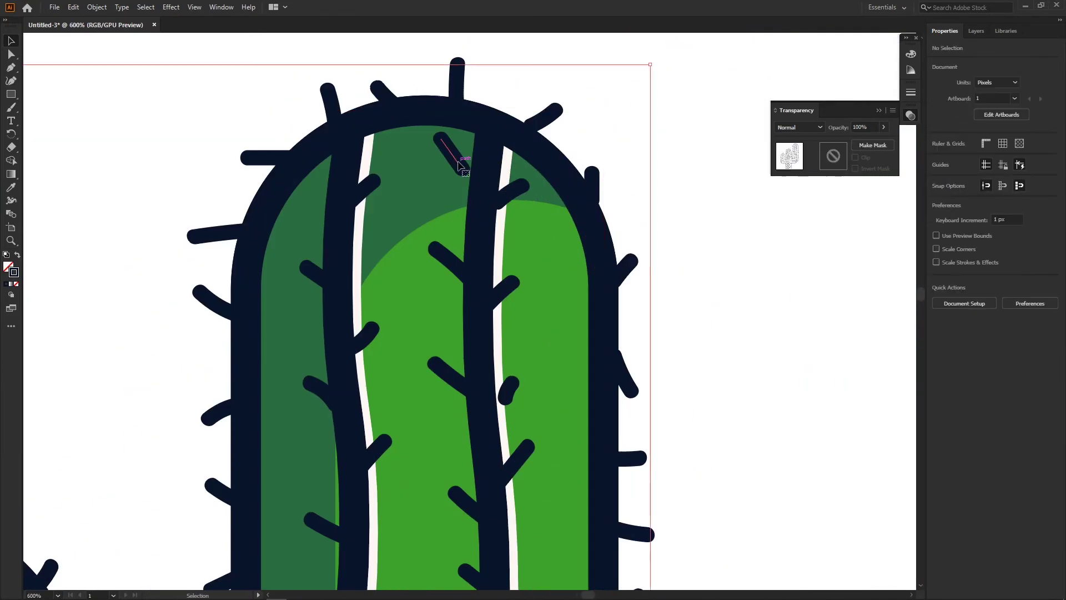
{"action": "double_click", "coordinate": [452, 153]}
{"action": "double_click", "coordinate": [645, 130]}
{"action": "scroll", "coordinate": [584, 188], "scroll_direction": "down", "scroll_amount": 1}
{"action": "scroll", "coordinate": [584, 187], "scroll_direction": "up", "scroll_amount": 2}
- Shift the whole cactus group about 85 px right, centred over the pot, then deselect
{"action": "left_click", "coordinate": [543, 270]}
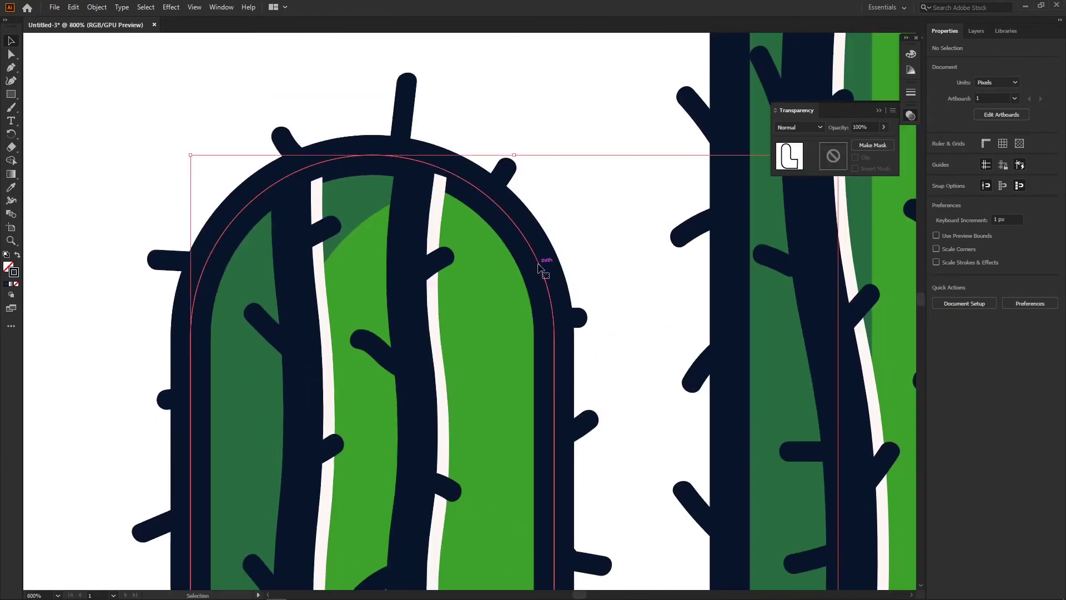
{"action": "scroll", "coordinate": [543, 269], "scroll_direction": "up", "scroll_amount": 2}
{"action": "double_click", "coordinate": [461, 230]}
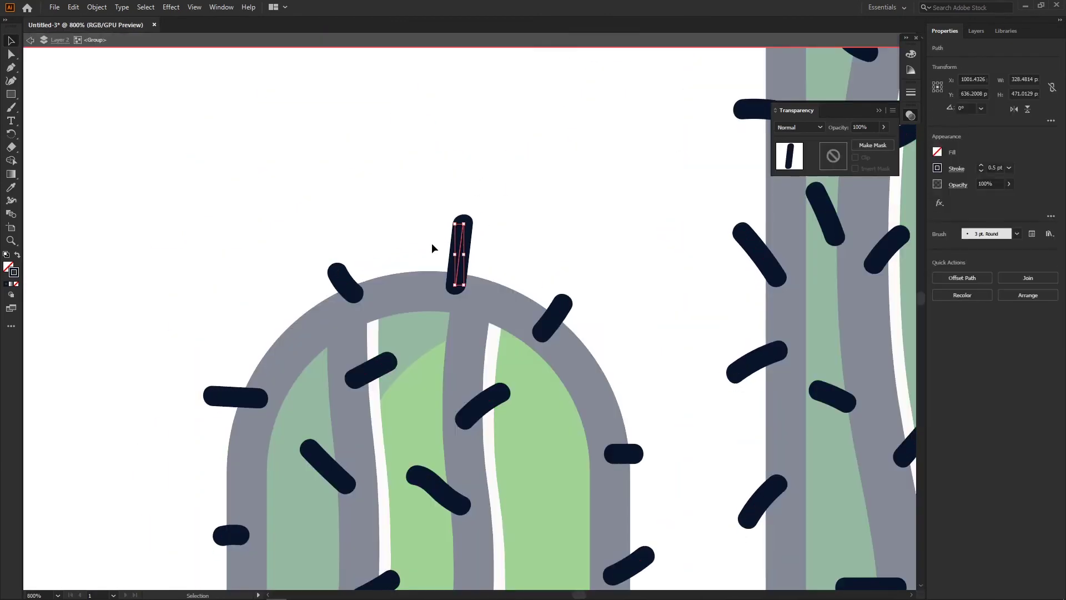
{"action": "double_click", "coordinate": [527, 195]}
{"action": "scroll", "coordinate": [555, 133], "scroll_direction": "down", "scroll_amount": 6}
{"action": "key", "text": "ctrl+a"}
{"action": "scroll", "coordinate": [555, 134], "scroll_direction": "up", "scroll_amount": 1}
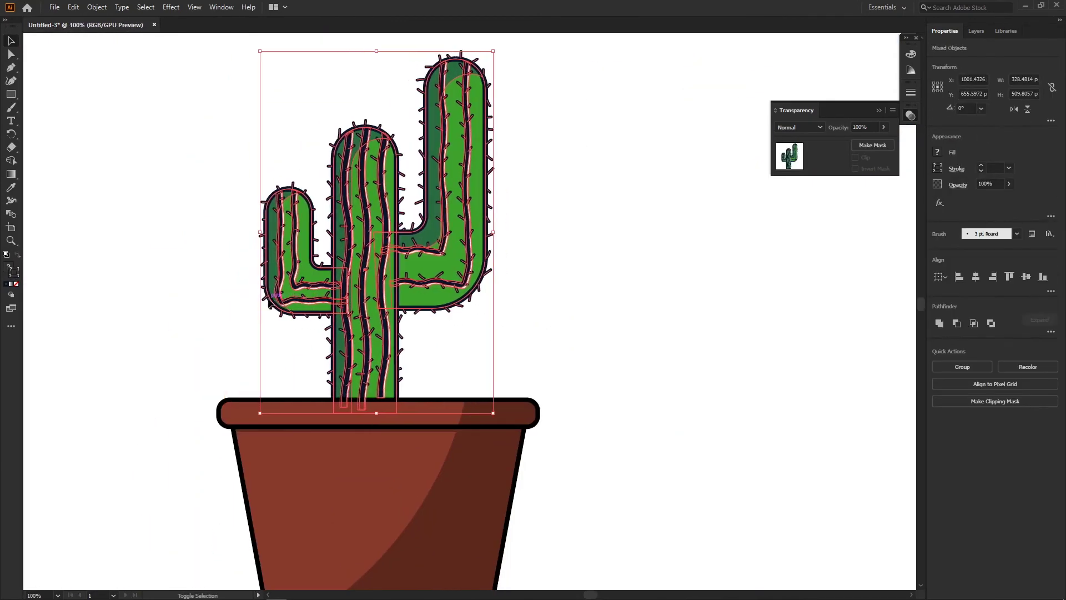
{"action": "key", "text": "shift+Right"}
{"action": "key", "text": "shift+Right"}
{"action": "key", "text": "shift+Right"}
{"action": "key", "text": "ctrl+shift+a"}
{"action": "left_click_drag", "start_coordinate": [525, 448], "coordinate": [508, 291]}
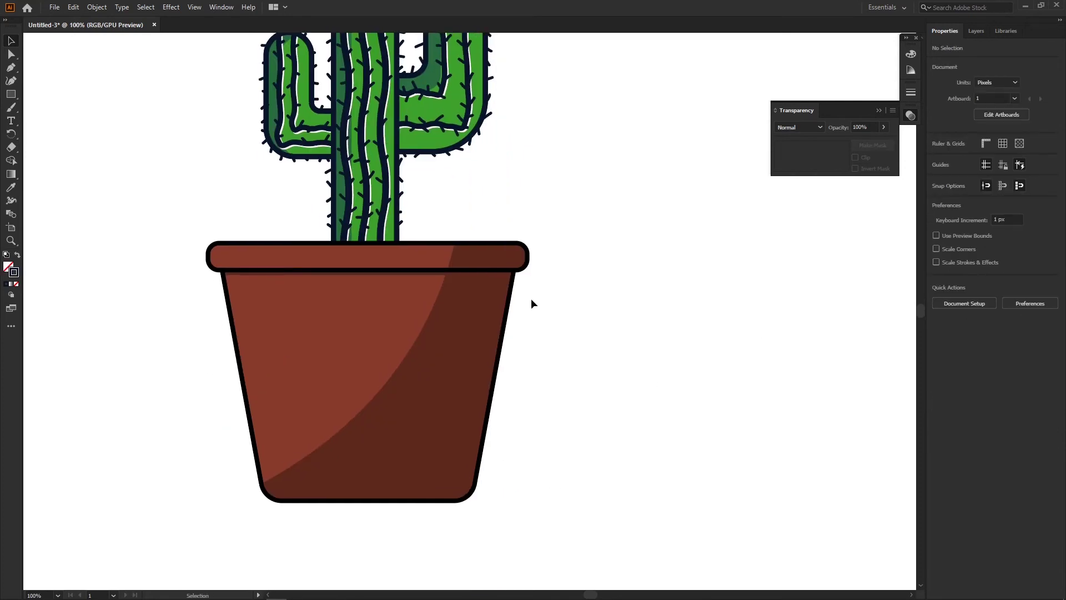
- Draw a Pen curve near the pot's lower left with a tapered width profile
{"action": "key", "text": "p"}
{"action": "left_click_drag", "start_coordinate": [347, 286], "coordinate": [367, 277]}
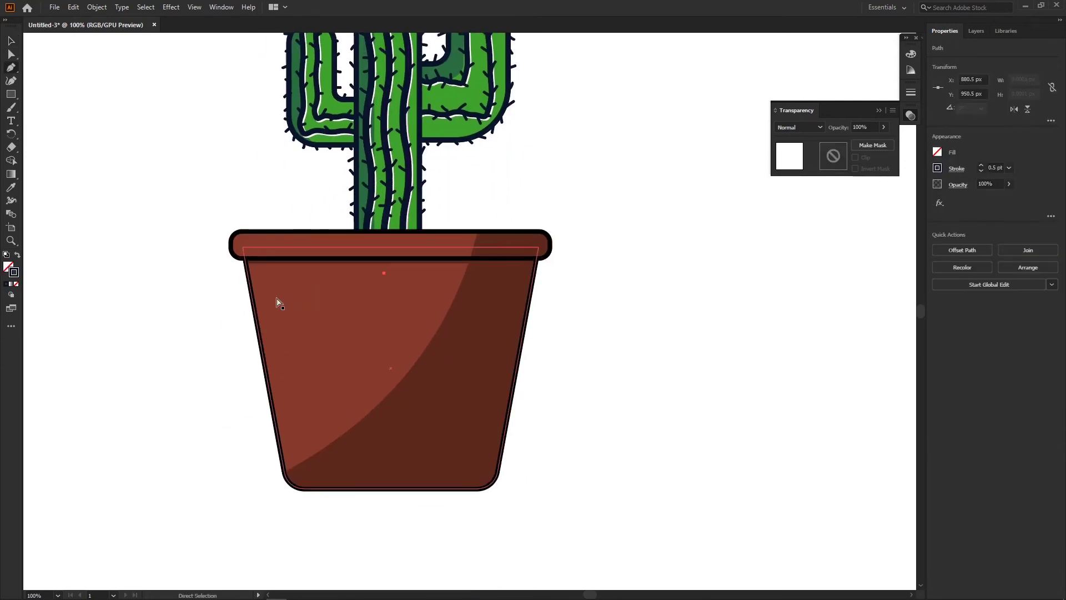
{"action": "key", "text": "ctrl+shift+a"}
{"action": "scroll", "coordinate": [471, 346], "scroll_direction": "down", "scroll_amount": 1}
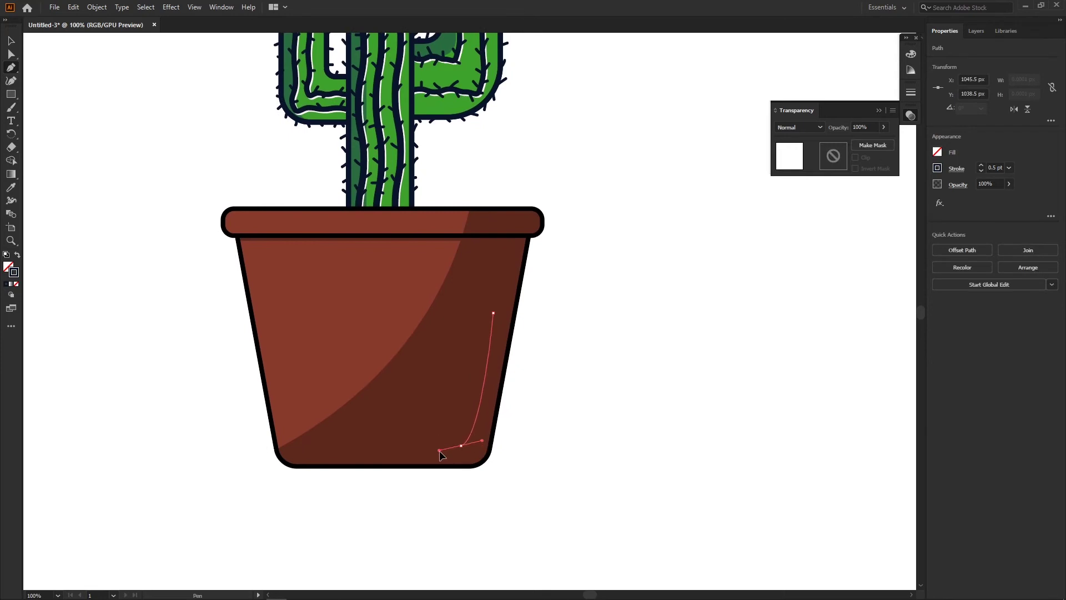
{"action": "key", "text": "v"}
{"action": "key", "text": "ctrl+="}
{"action": "left_click", "coordinate": [910, 54]}
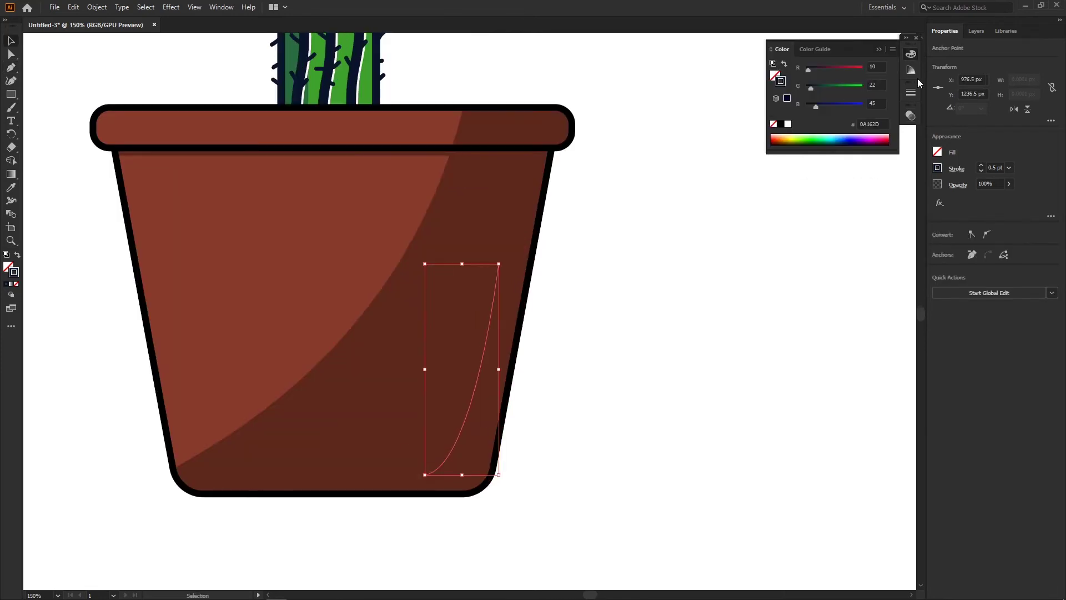
{"action": "left_click", "coordinate": [486, 354]}
{"action": "left_click", "coordinate": [951, 211]}
{"action": "left_click", "coordinate": [904, 341]}
{"action": "left_click", "coordinate": [894, 389]}
{"action": "key", "text": "Escape"}
- Set the tapered curve's opacity to 30%
{"action": "left_click_drag", "start_coordinate": [465, 421], "coordinate": [498, 383]}
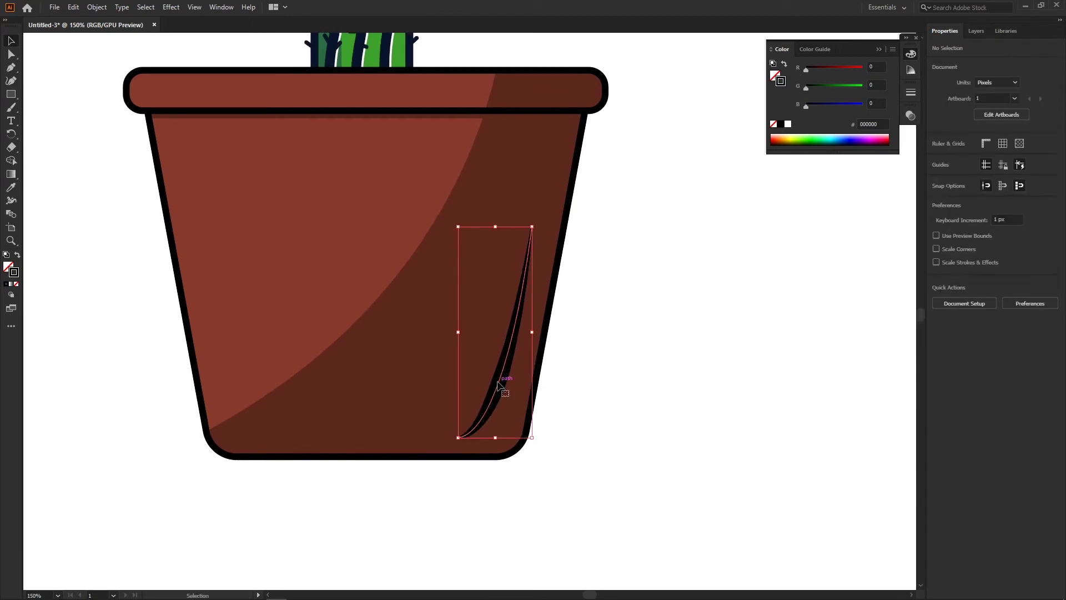
{"action": "left_click", "coordinate": [910, 116]}
{"action": "type", "text": "0"}
{"action": "key", "text": "Return"}
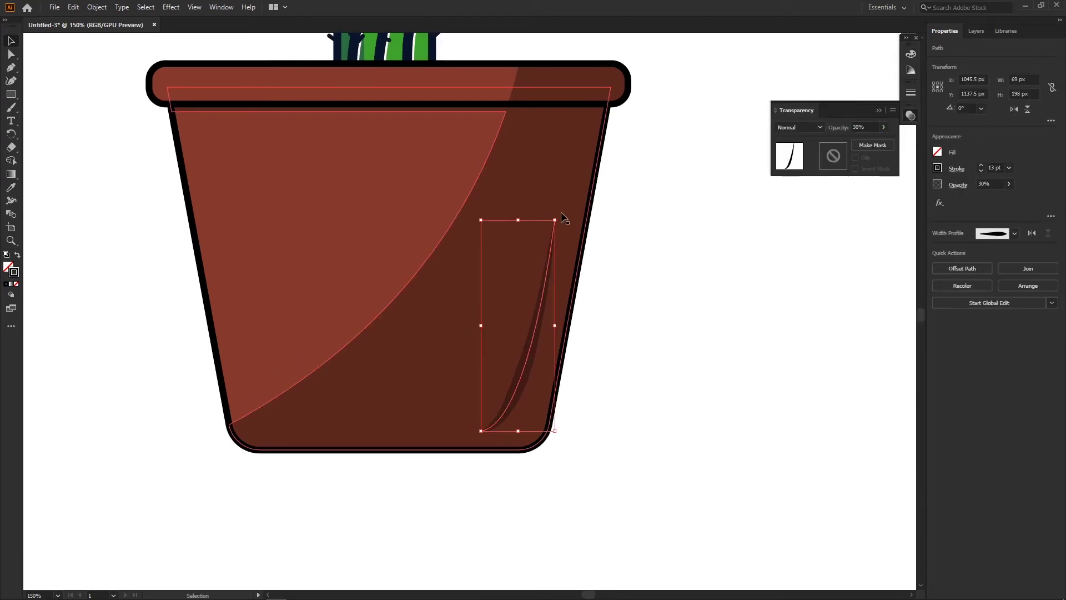
{"action": "left_click", "coordinate": [598, 254]}
{"action": "left_click_drag", "start_coordinate": [361, 219], "coordinate": [438, 329]}
- Mirror the pot's dark curved highlight with Reflect
{"action": "key", "text": "p"}
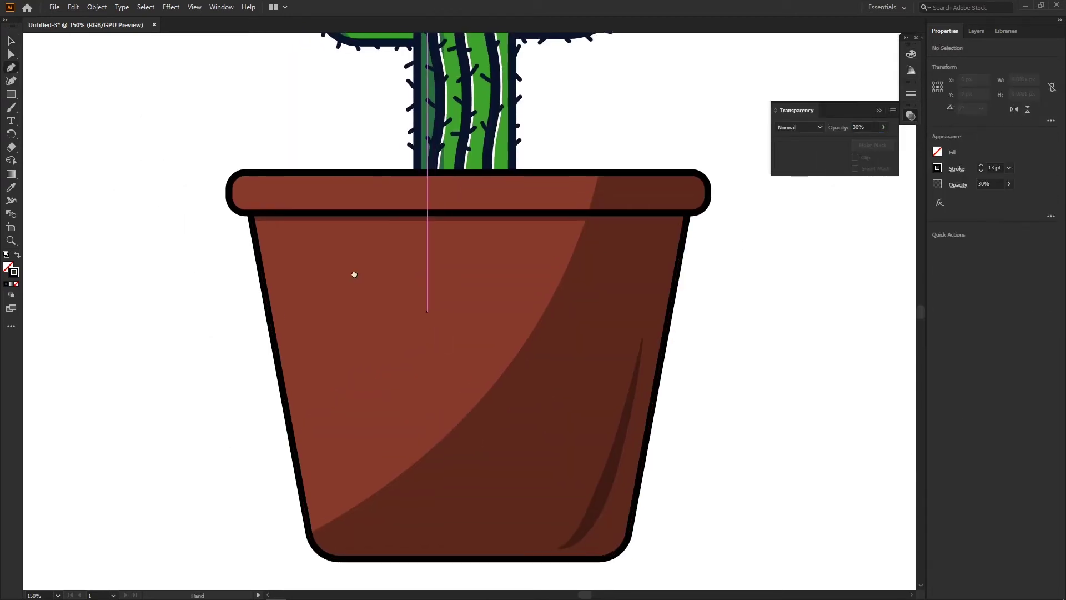
{"action": "key", "text": "ctrl+minus"}
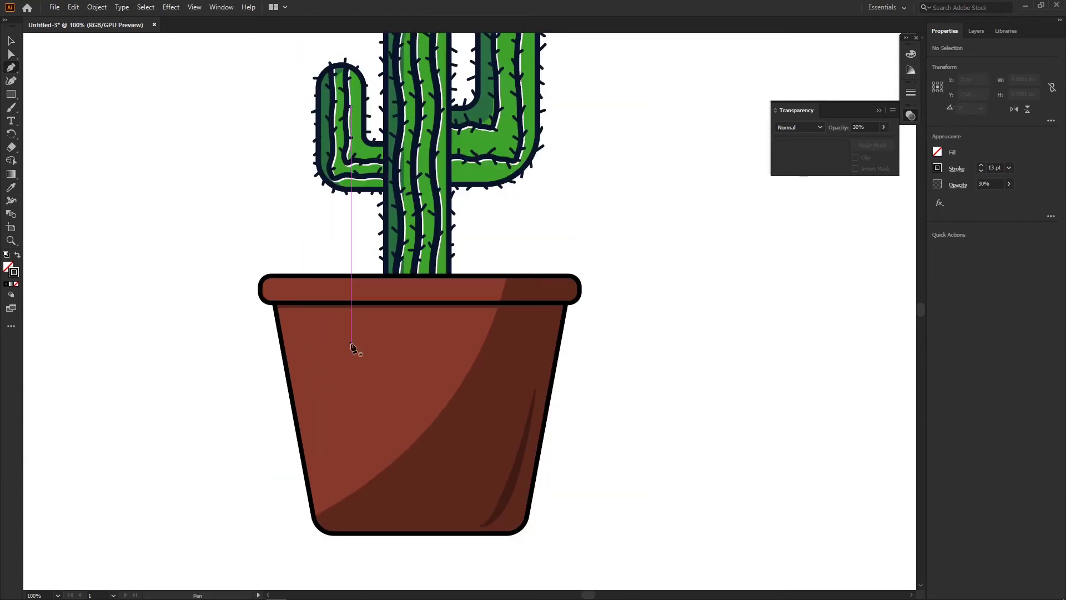
{"action": "key", "text": "v"}
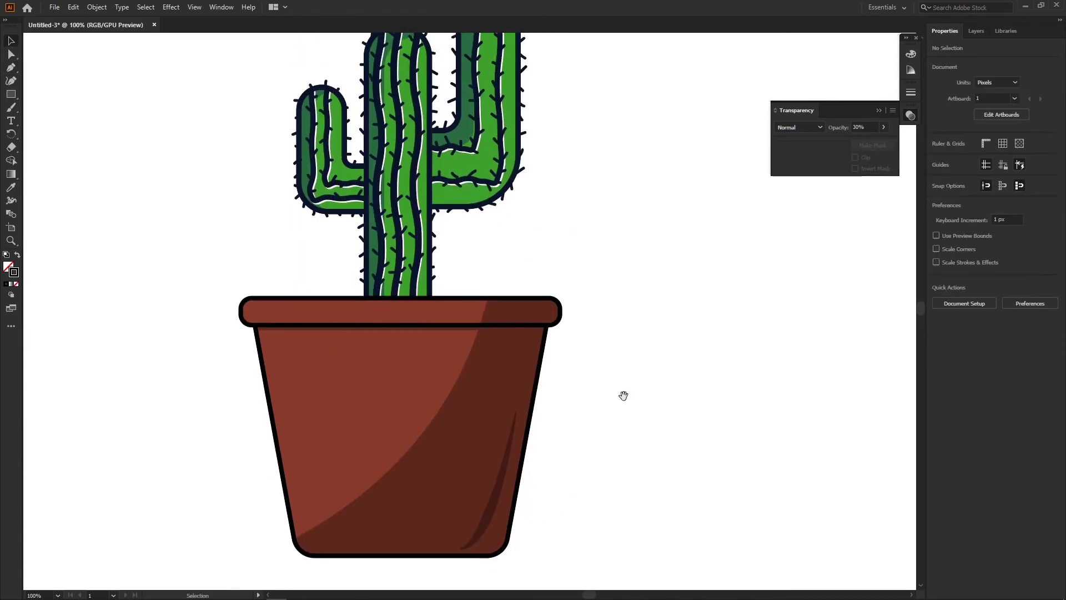
{"action": "left_click", "coordinate": [500, 364]}
{"action": "key", "text": "ctrl+plus"}
{"action": "right_click", "coordinate": [496, 308]}
{"action": "left_click", "coordinate": [628, 523]}
{"action": "left_click", "coordinate": [636, 371]}
- Reflect the pot's rim shading and place it at the rim's left end
{"action": "left_click", "coordinate": [567, 274]}
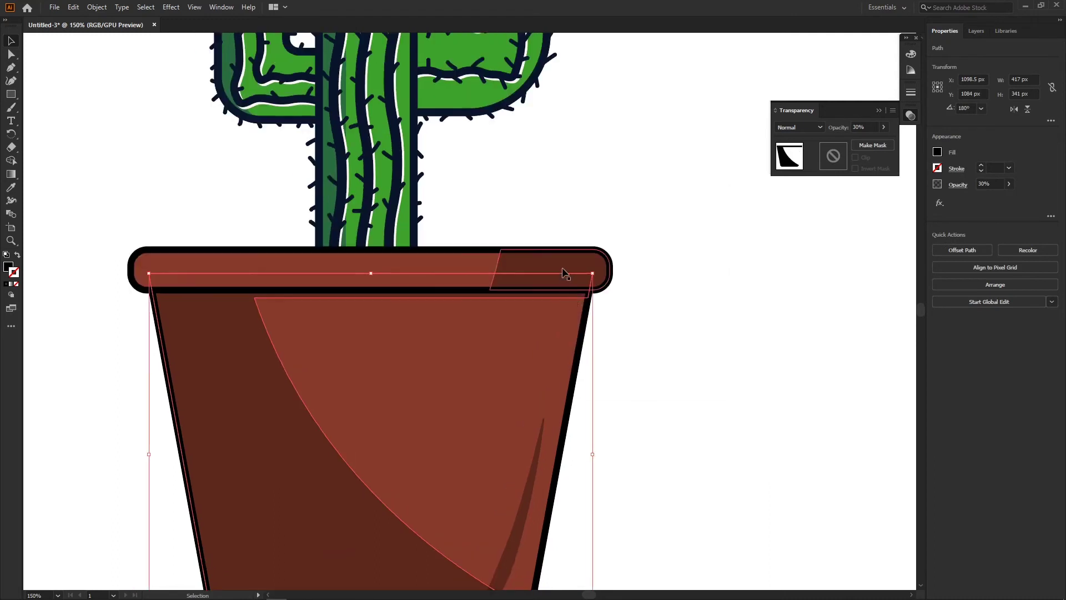
{"action": "right_click", "coordinate": [567, 274]}
{"action": "left_click", "coordinate": [716, 483]}
{"action": "left_click", "coordinate": [631, 369]}
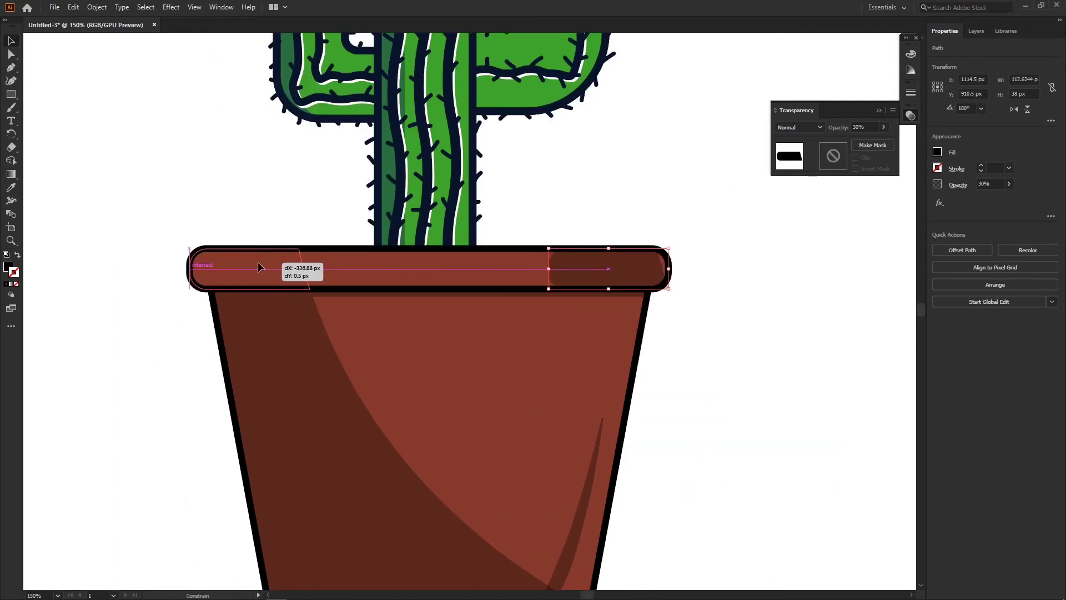
{"action": "left_click_drag", "start_coordinate": [258, 267], "coordinate": [258, 267]}
{"action": "key", "text": "ctrl+0"}
{"action": "key", "text": "ctrl+1"}
- Reflect the lower curved highlight and move it to the pot's lower left
{"action": "right_click", "coordinate": [395, 173]}
{"action": "left_click", "coordinate": [562, 384]}
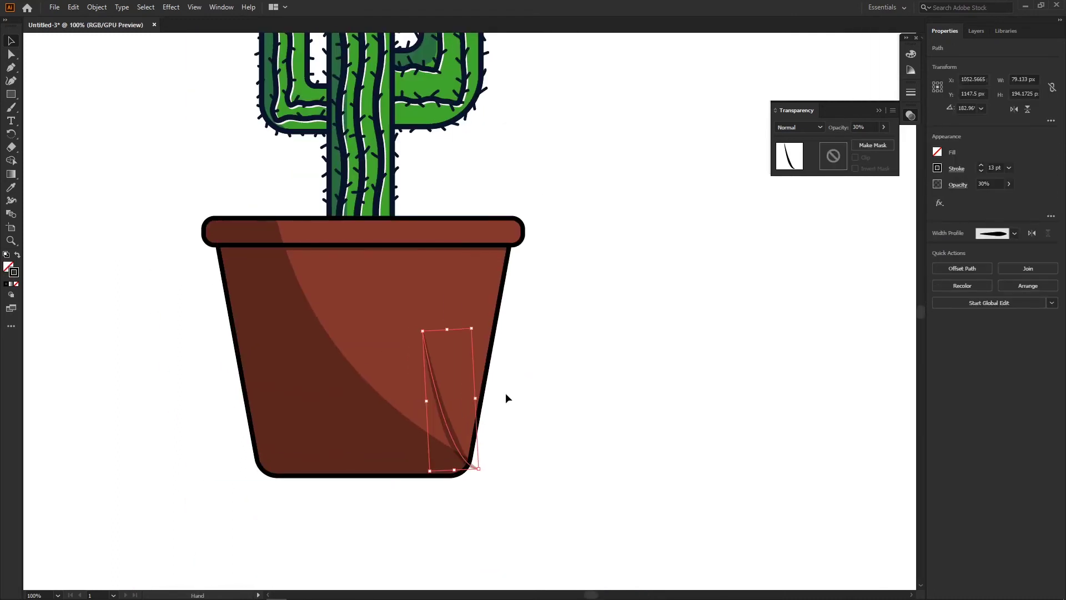
{"action": "left_click_drag", "start_coordinate": [271, 425], "coordinate": [271, 426]}
{"action": "scroll", "coordinate": [271, 425], "scroll_direction": "up", "scroll_amount": 2}
{"action": "left_click", "coordinate": [798, 430]}
{"action": "key", "text": "ctrl+0"}
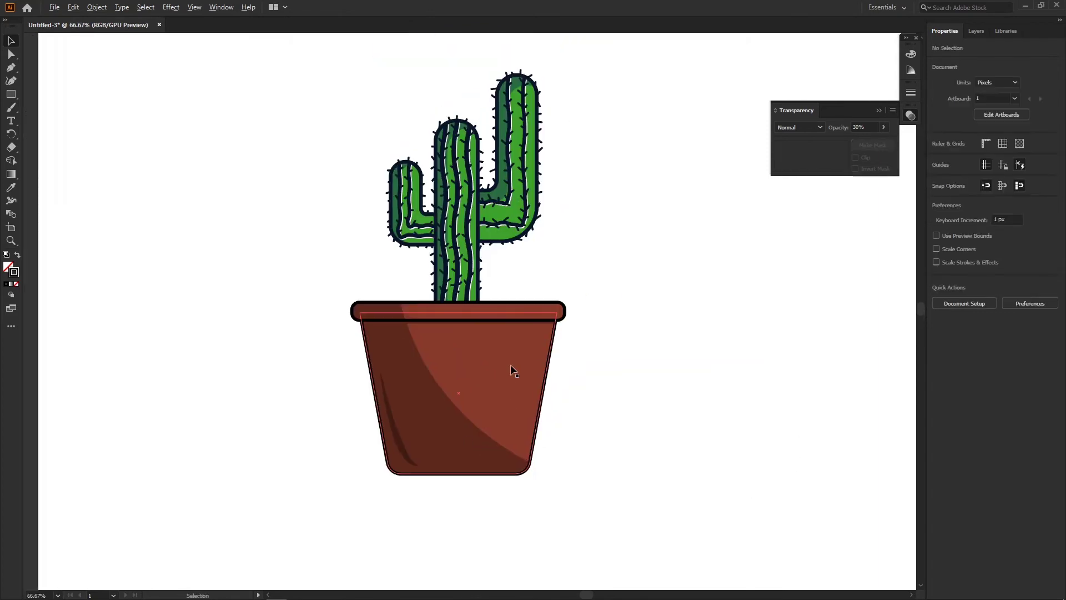
{"action": "key", "text": "ctrl+plus"}
{"action": "key", "text": "ctrl+plus"}
- Draw a straight line on the pot's right with a 10 pt white tapered stroke
{"action": "key", "text": "p"}
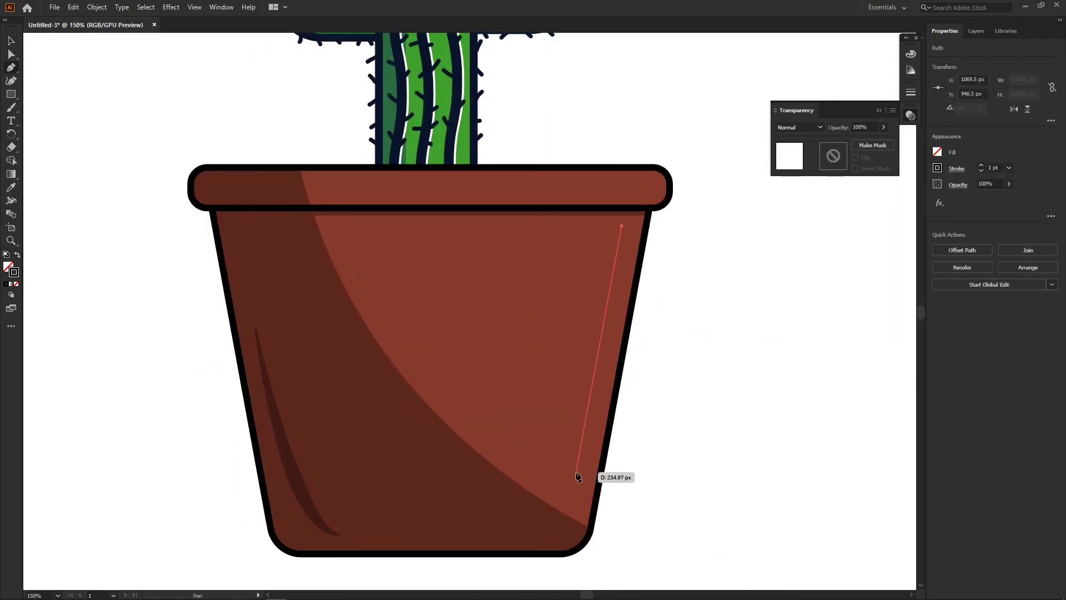
{"action": "left_click", "coordinate": [578, 476]}
{"action": "key", "text": "v"}
{"action": "left_click", "coordinate": [981, 165]}
{"action": "key", "text": "F6"}
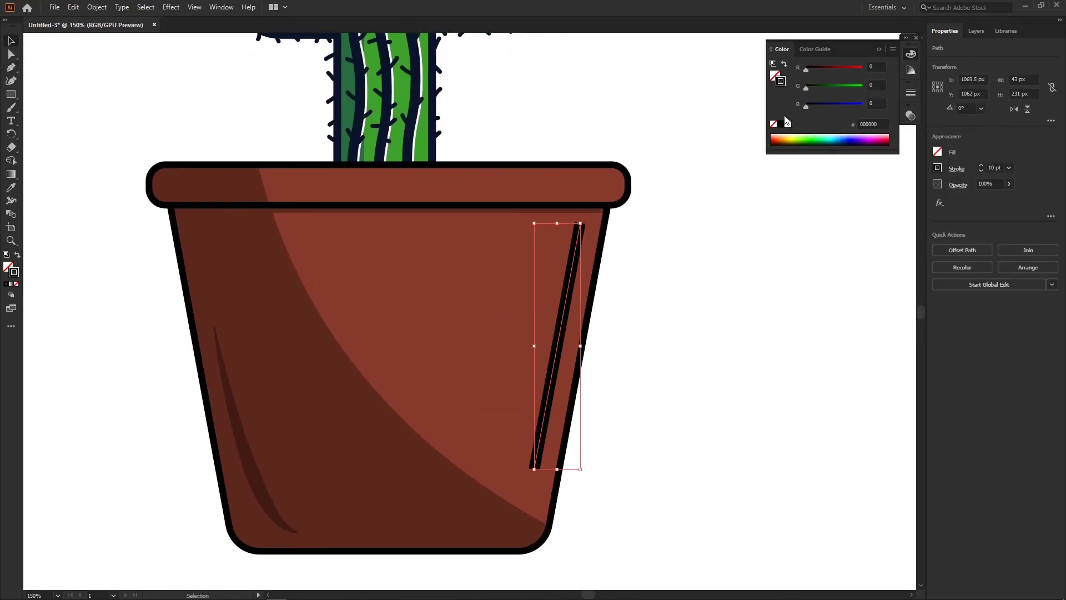
{"action": "left_click", "coordinate": [956, 168]}
{"action": "left_click", "coordinate": [895, 341]}
{"action": "left_click", "coordinate": [891, 381]}
- Set the highlight's opacity to 50% and tilt it along the pot's right edge
{"action": "left_click", "coordinate": [958, 184]}
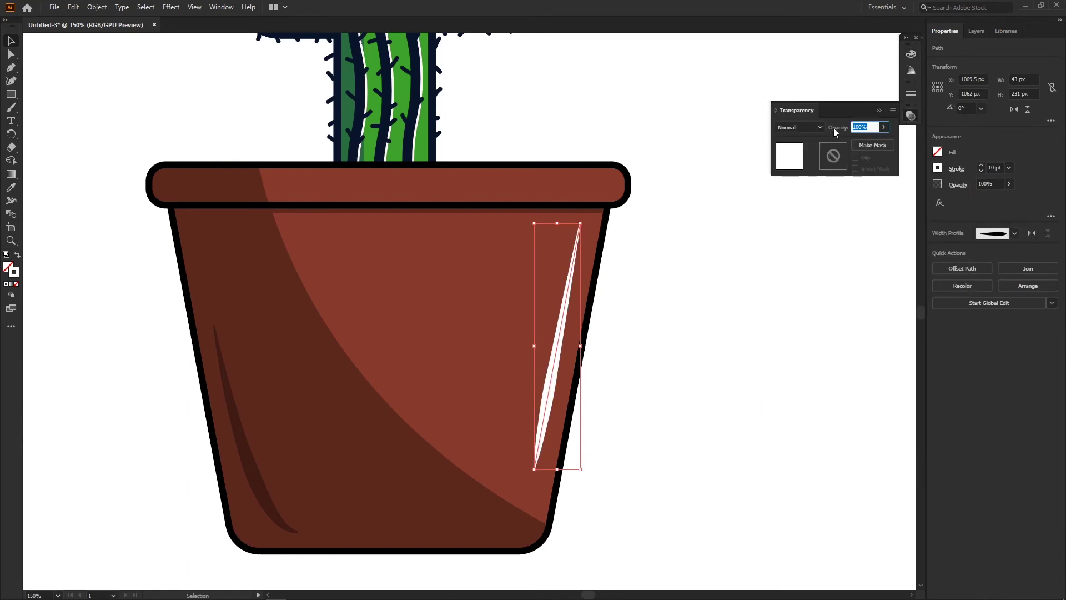
{"action": "type", "text": "50"}
{"action": "left_click", "coordinate": [621, 326]}
{"action": "scroll", "coordinate": [622, 326], "scroll_direction": "down", "scroll_amount": 1}
{"action": "key", "text": "ctrl+z"}
{"action": "left_click_drag", "start_coordinate": [613, 210], "coordinate": [617, 210]}
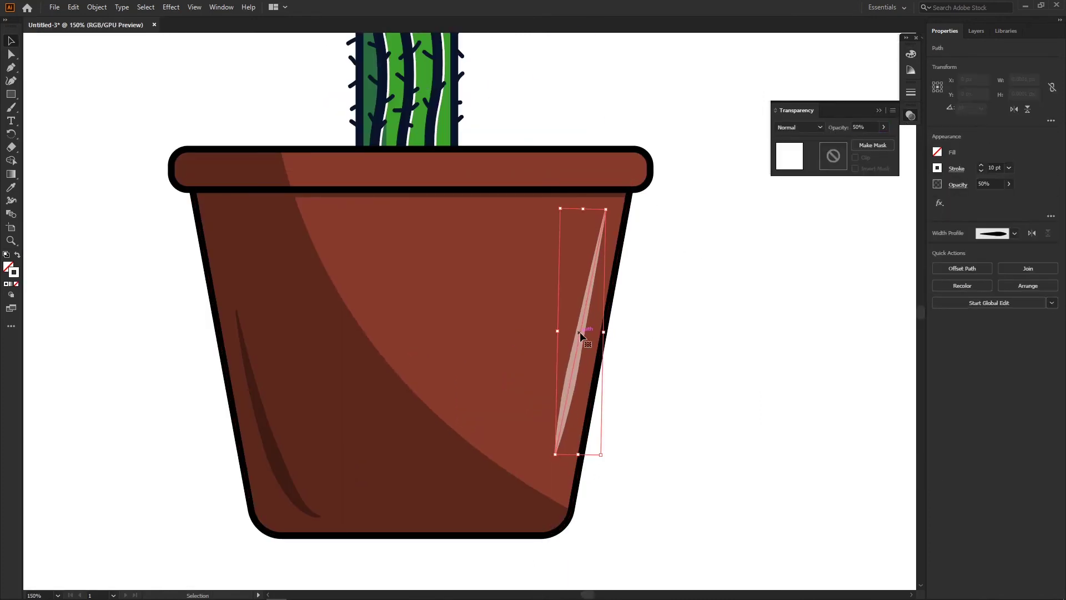
{"action": "left_click", "coordinate": [675, 324]}
{"action": "key", "text": "ctrl+z"}
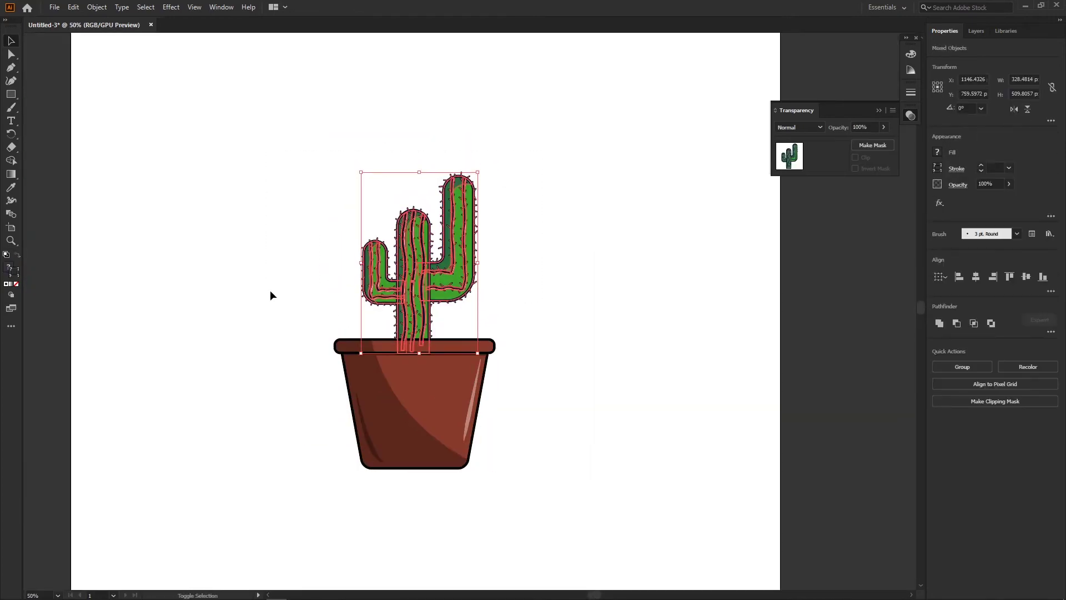
{"action": "key", "text": "a"}
{"action": "key", "text": "ctrl+1"}
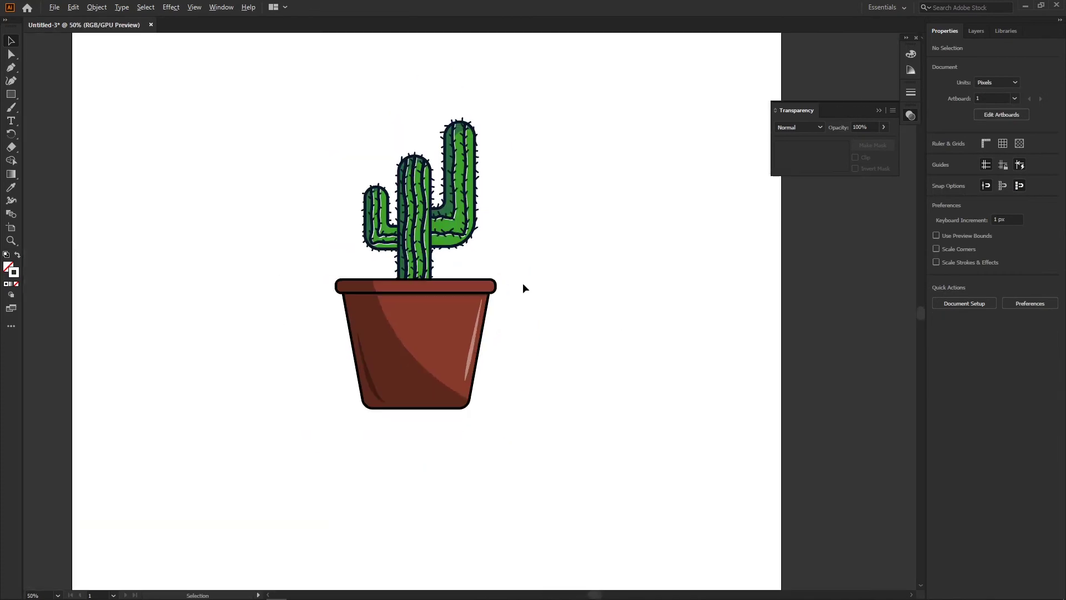
{"action": "scroll", "coordinate": [365, 259], "scroll_direction": "up", "scroll_amount": 2}
- Make a black-outlined almond leaf from the intersection of two overlapping circles
{"action": "scroll", "coordinate": [294, 267], "scroll_direction": "up", "scroll_amount": 1}
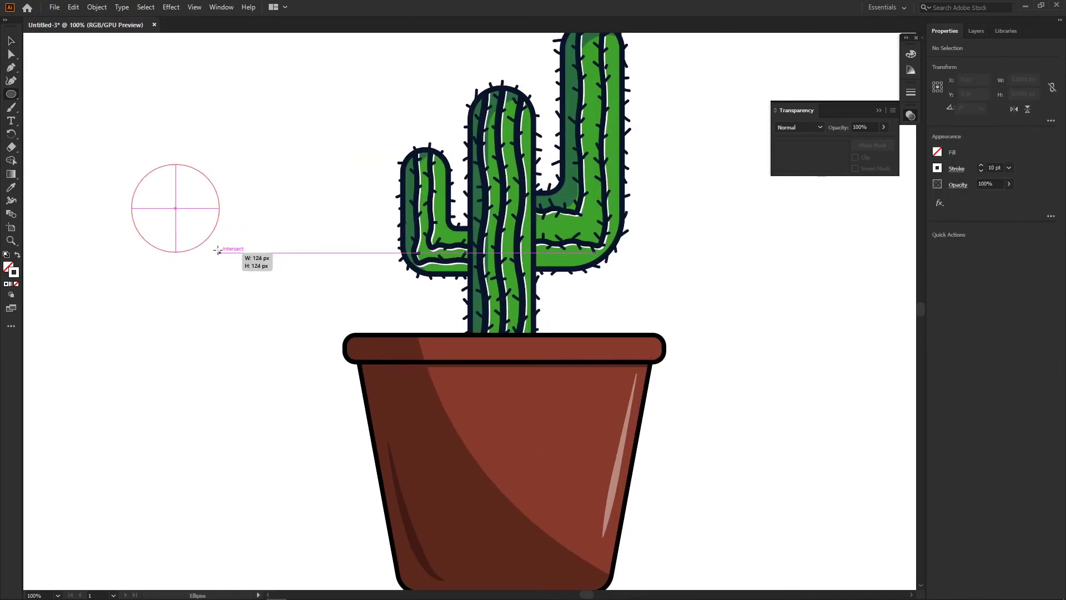
{"action": "left_click", "coordinate": [911, 54]}
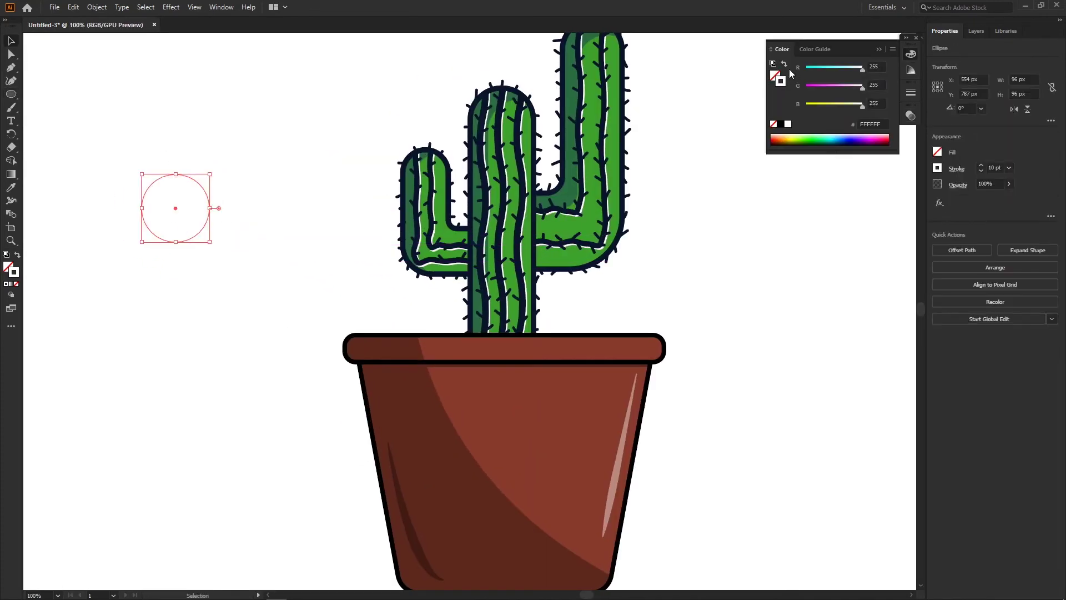
{"action": "left_click", "coordinate": [781, 124]}
{"action": "key", "text": "a"}
{"action": "left_click_drag", "start_coordinate": [230, 207], "coordinate": [232, 208]}
{"action": "left_click_drag", "start_coordinate": [239, 138], "coordinate": [162, 231]}
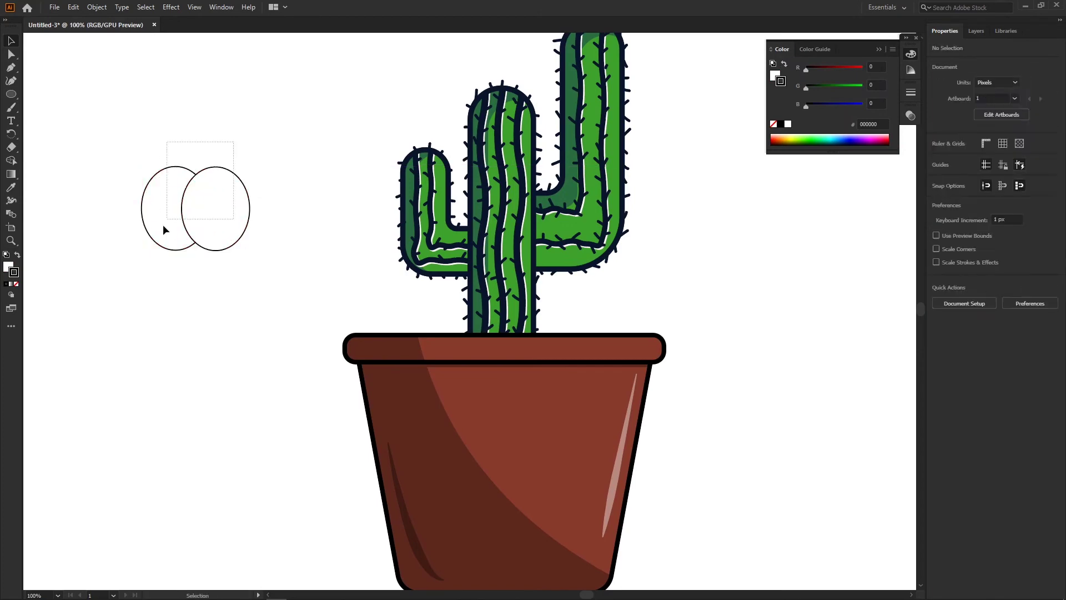
{"action": "left_click", "coordinate": [991, 296]}
- Try rotating the leaf onto the pot rim, then undo the move
{"action": "scroll", "coordinate": [226, 207], "scroll_direction": "up", "scroll_amount": 1}
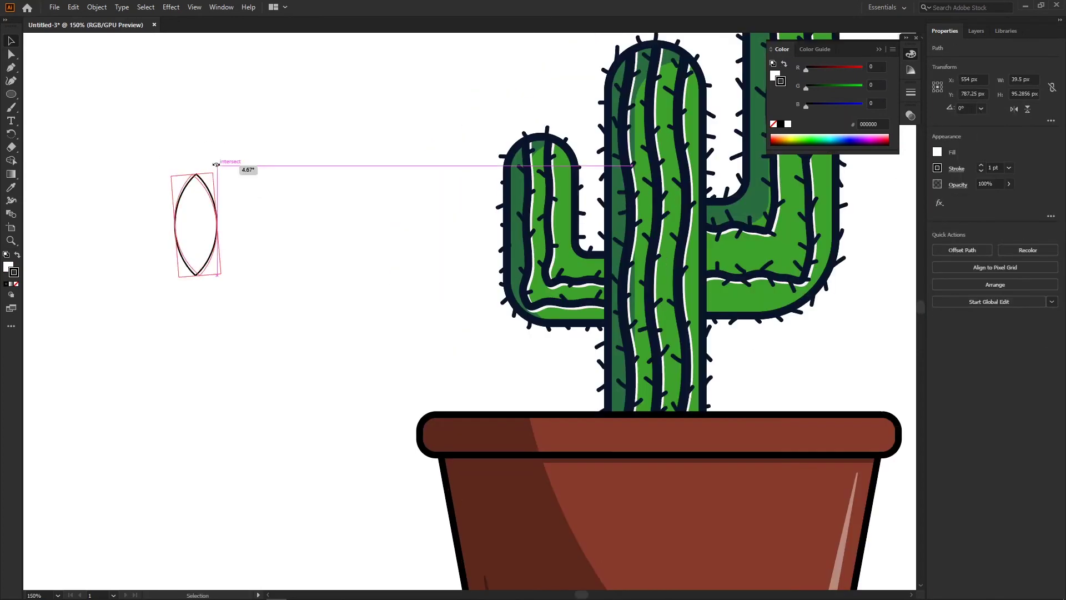
{"action": "left_click_drag", "start_coordinate": [229, 167], "coordinate": [245, 183]}
{"action": "left_click_drag", "start_coordinate": [183, 222], "coordinate": [416, 350]}
{"action": "scroll", "coordinate": [461, 381], "scroll_direction": "up", "scroll_amount": 1}
{"action": "key", "text": "ctrl+z"}
{"action": "key", "text": "ctrl+z"}
{"action": "scroll", "coordinate": [348, 310], "scroll_direction": "up", "scroll_amount": 1}
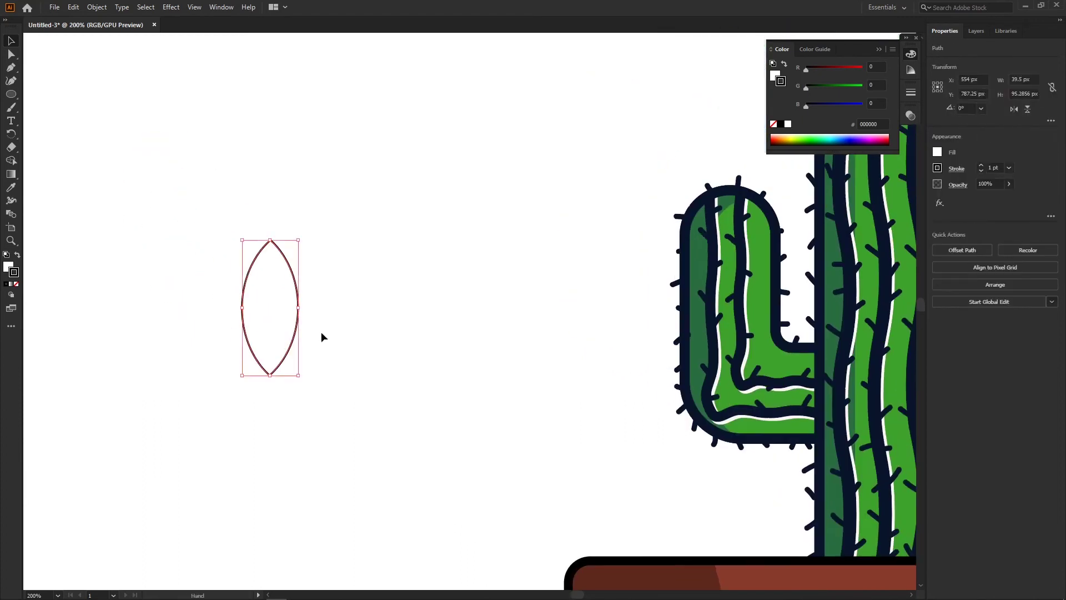
{"action": "scroll", "coordinate": [321, 336], "scroll_direction": "up", "scroll_amount": 2}
- Draw a tapered curved vein inside the leaf and select both leaf paths
{"action": "key", "text": "p"}
{"action": "left_click", "coordinate": [297, 147]}
{"action": "scroll", "coordinate": [323, 133], "scroll_direction": "up", "scroll_amount": 5}
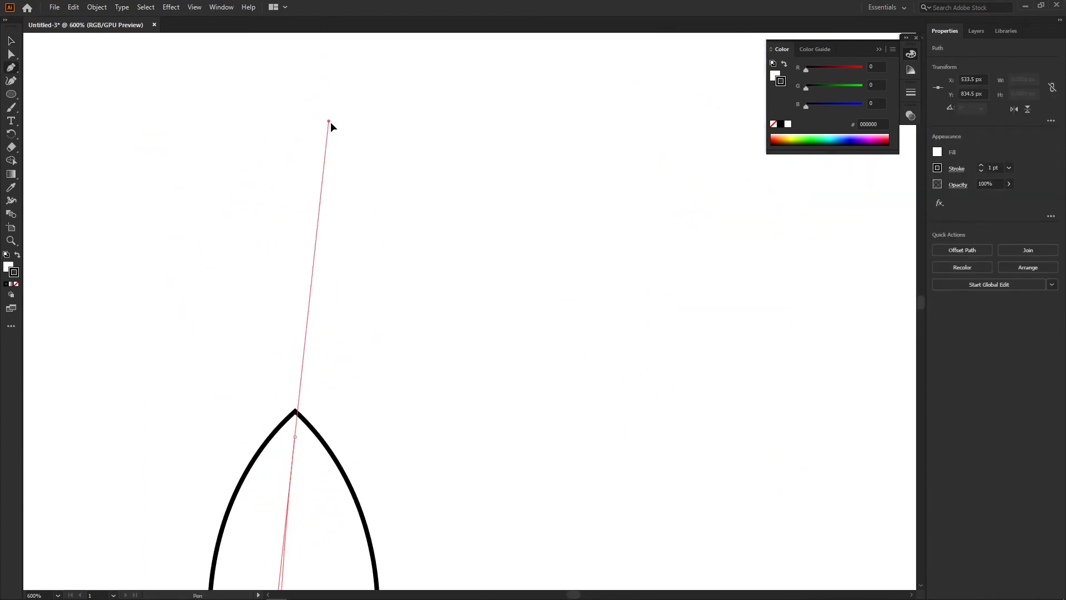
{"action": "scroll", "coordinate": [345, 250], "scroll_direction": "down", "scroll_amount": 2}
{"action": "key", "text": "v"}
{"action": "left_click", "coordinate": [956, 169]}
{"action": "left_click", "coordinate": [904, 339]}
{"action": "left_click", "coordinate": [889, 439]}
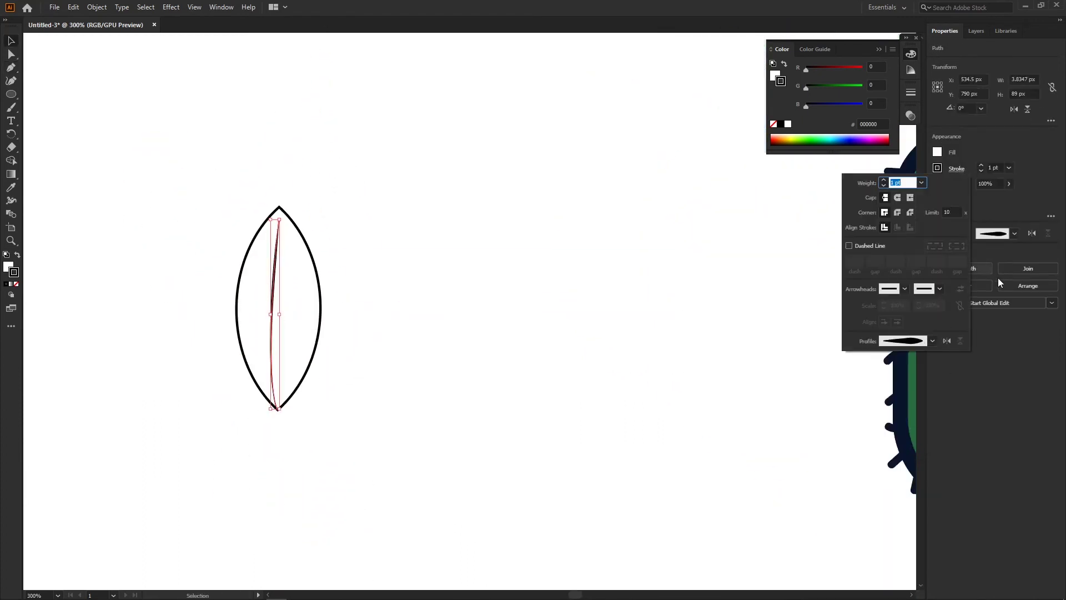
{"action": "left_click", "coordinate": [320, 308], "text": "shift"}
{"action": "scroll", "coordinate": [305, 278], "scroll_direction": "down", "scroll_amount": 2}
{"action": "left_click_drag", "start_coordinate": [305, 278], "coordinate": [168, 289]}
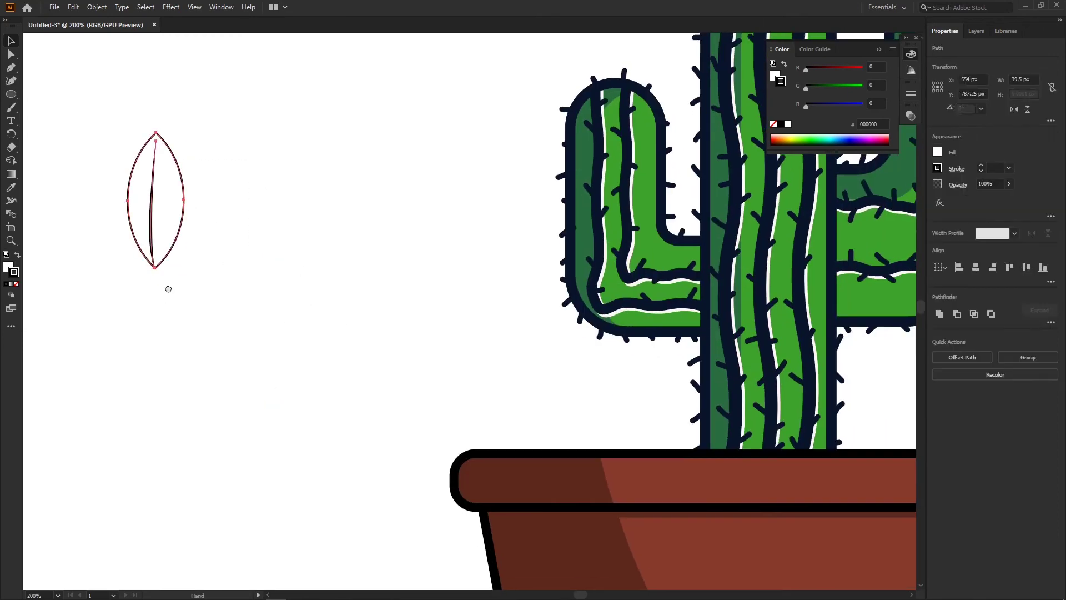
- Eyedropper the cactus's green fill and thick outline onto the leaf, and set the vein's fill to None
{"action": "scroll", "coordinate": [525, 414], "scroll_direction": "up", "scroll_amount": 1}
{"action": "key", "text": "i"}
{"action": "left_click", "coordinate": [561, 255]}
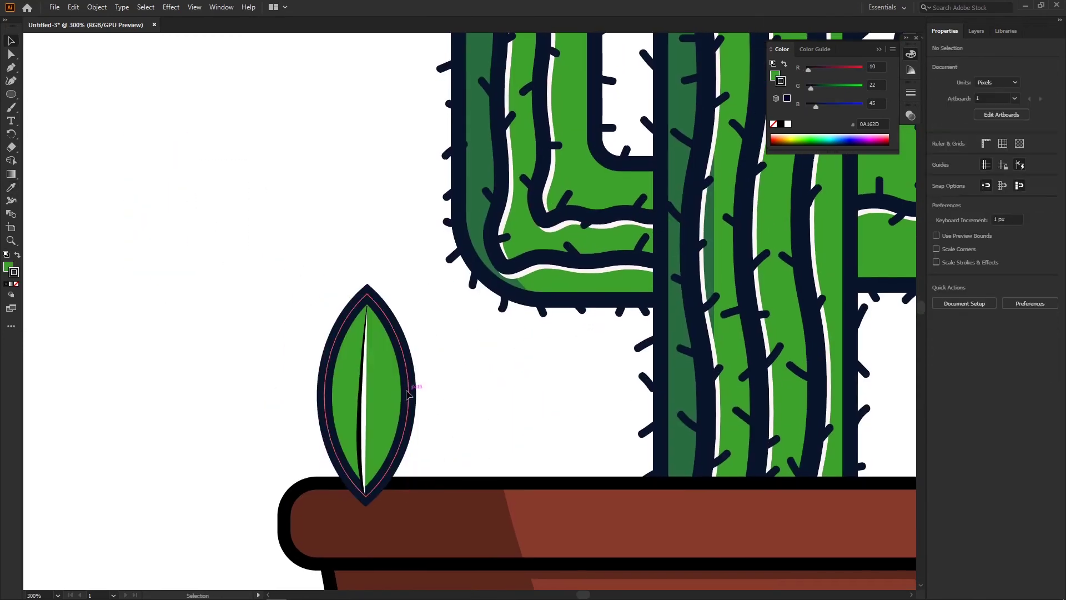
{"action": "left_click", "coordinate": [363, 422]}
{"action": "left_click", "coordinate": [938, 152]}
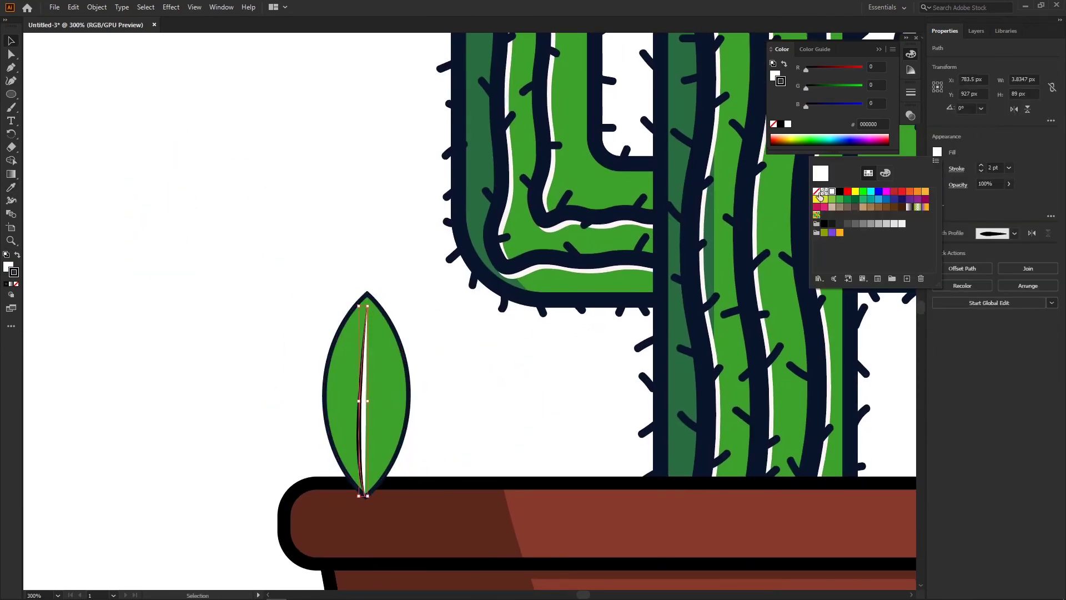
{"action": "left_click", "coordinate": [816, 191]}
{"action": "scroll", "coordinate": [345, 442], "scroll_direction": "up", "scroll_amount": 2}
{"action": "left_click", "coordinate": [937, 168]}
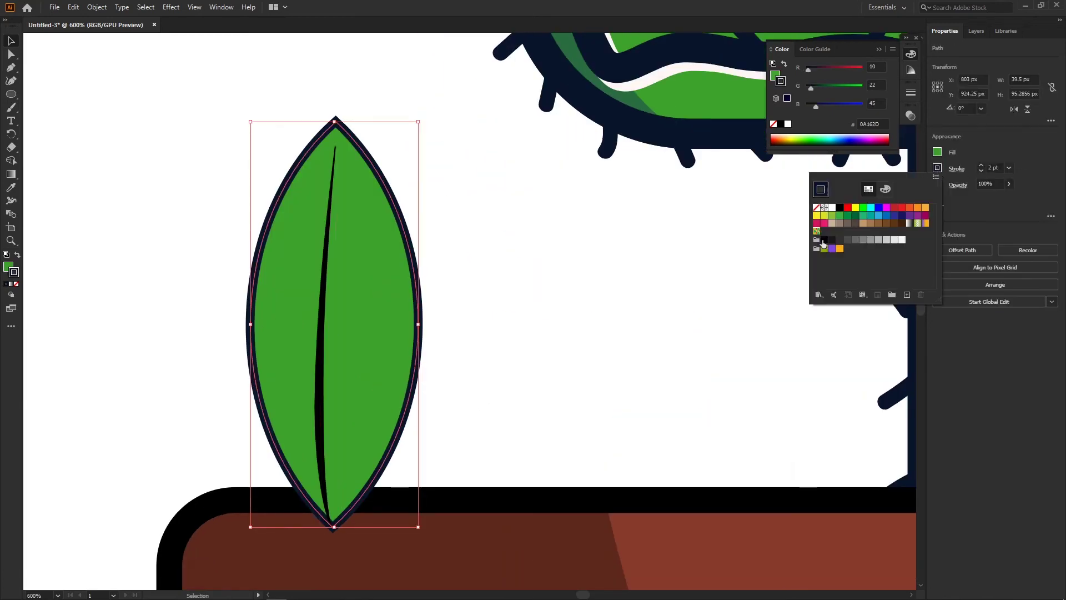
{"action": "key", "text": "ctrl+shift+a"}
- Draw a Pen shape covering the leaf's left half along the vein
{"action": "scroll", "coordinate": [371, 365], "scroll_direction": "down", "scroll_amount": 3}
{"action": "scroll", "coordinate": [345, 336], "scroll_direction": "up", "scroll_amount": 2}
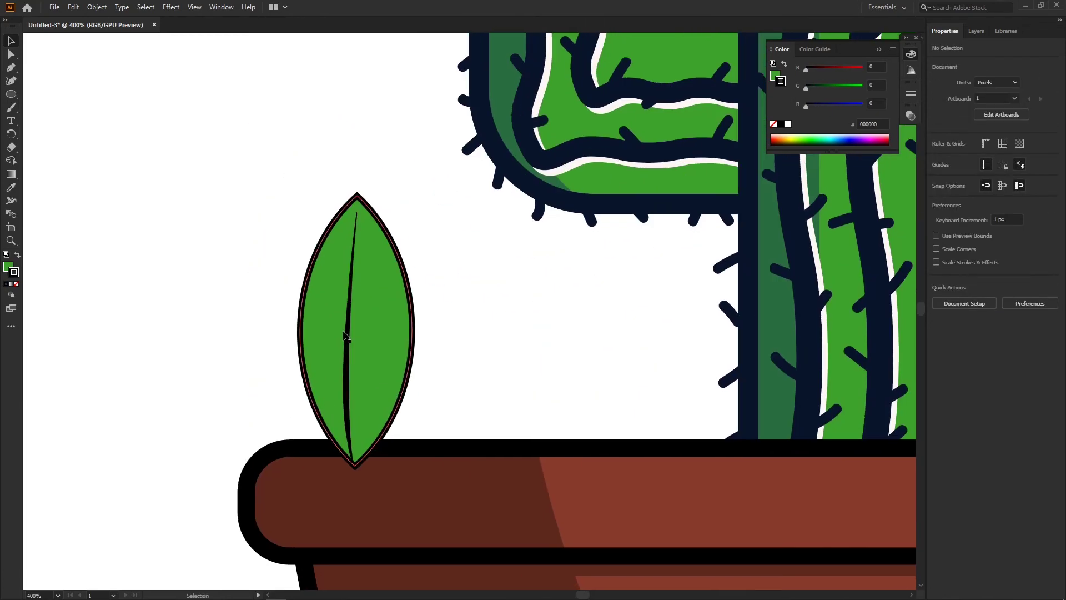
{"action": "scroll", "coordinate": [387, 336], "scroll_direction": "down", "scroll_amount": 1}
{"action": "left_click", "coordinate": [393, 322]}
{"action": "left_click", "coordinate": [429, 316]}
{"action": "key", "text": "p"}
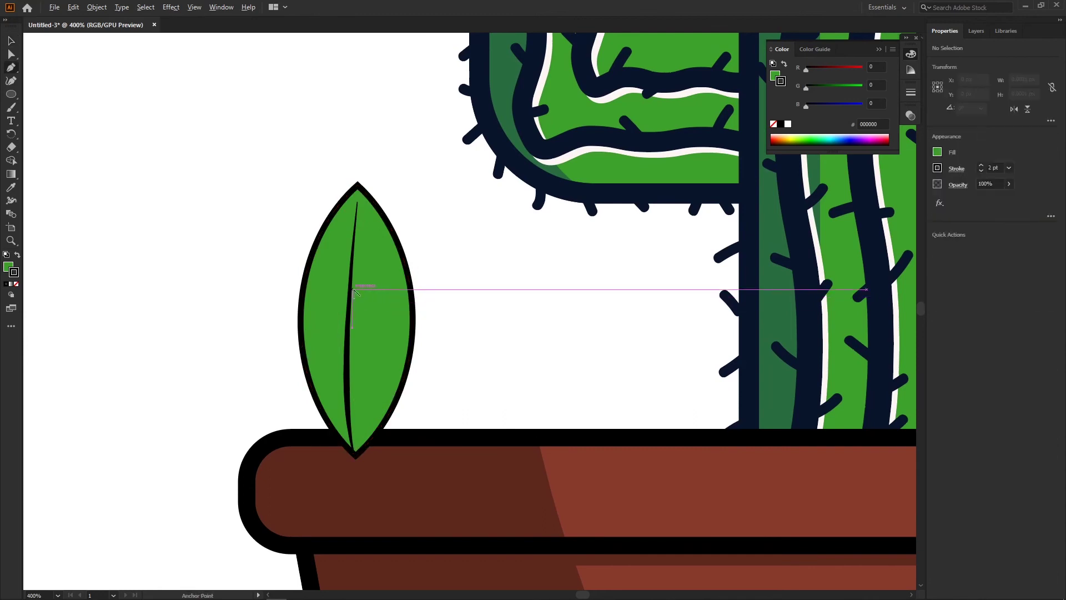
{"action": "scroll", "coordinate": [353, 293], "scroll_direction": "down", "scroll_amount": 1}
{"action": "left_click", "coordinate": [504, 366]}
{"action": "left_click", "coordinate": [433, 74]}
{"action": "left_click", "coordinate": [362, 115]}
{"action": "key", "text": "ctrl+equal"}
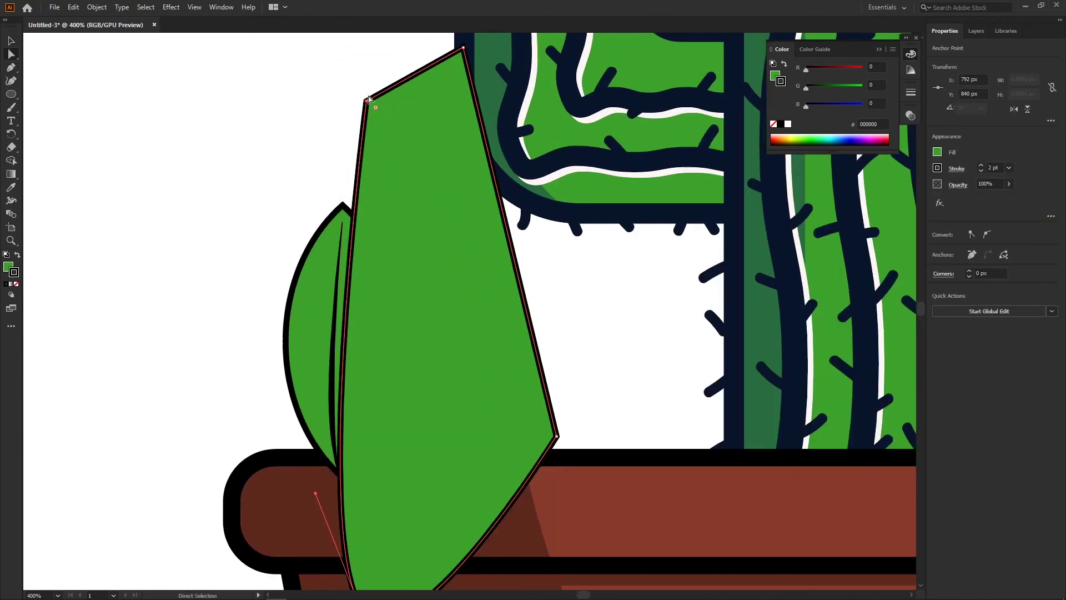
{"action": "key", "text": "Left"}
{"action": "key", "text": "Left"}
{"action": "key", "text": "Left"}
- Divide the leaf with the shape and remove the stroke from the dark left half
{"action": "key", "text": "v"}
{"action": "left_click", "coordinate": [299, 276]}
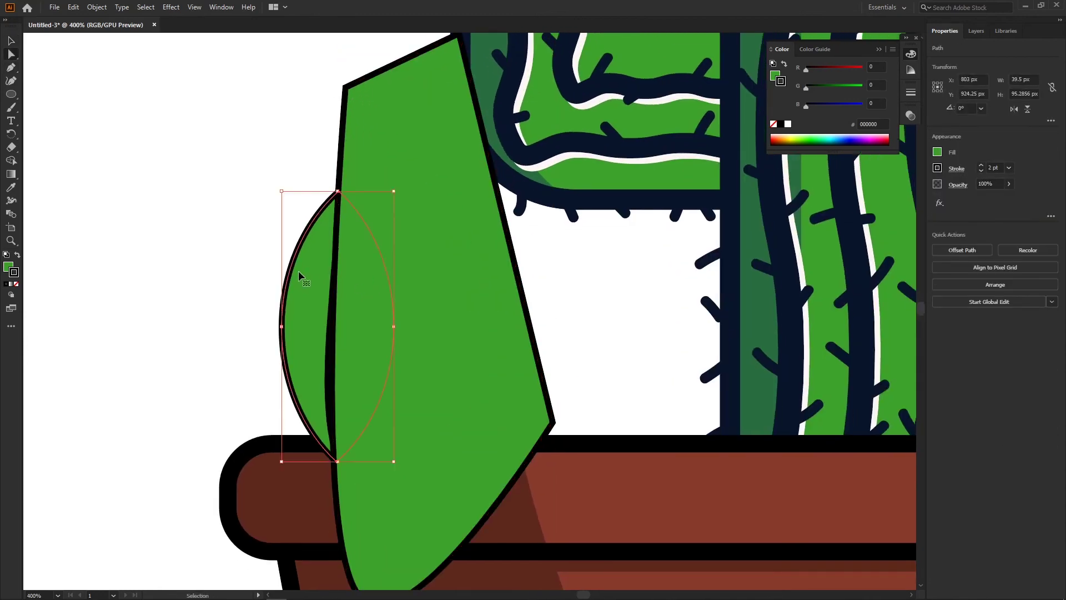
{"action": "left_click", "coordinate": [974, 296]}
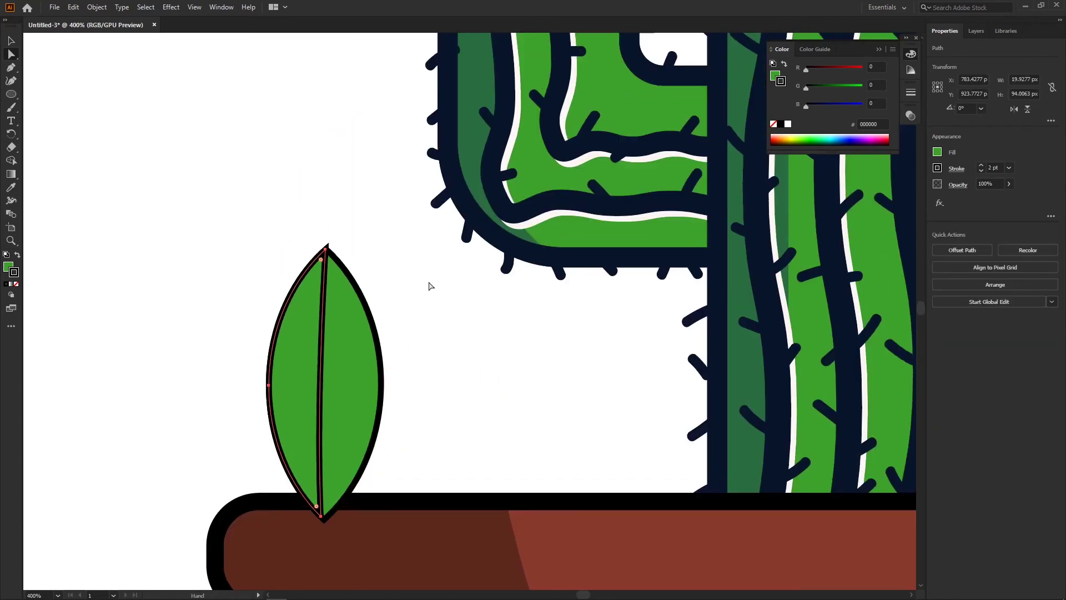
{"action": "scroll", "coordinate": [361, 333], "scroll_direction": "up", "scroll_amount": 2}
{"action": "key", "text": "a"}
{"action": "left_click", "coordinate": [351, 312]}
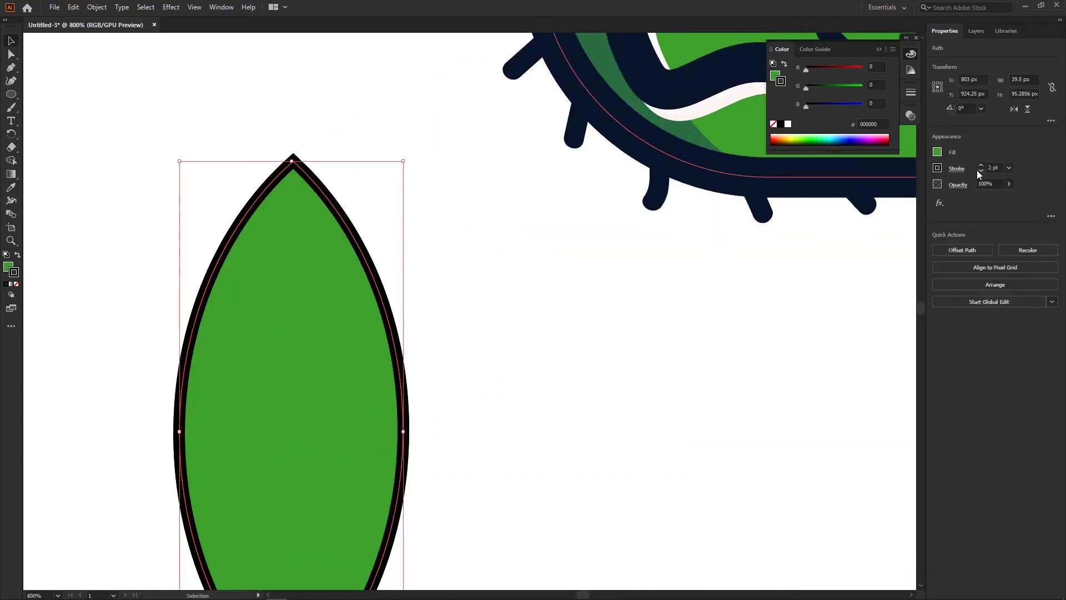
{"action": "scroll", "coordinate": [335, 273], "scroll_direction": "down", "scroll_amount": 2}
{"action": "scroll", "coordinate": [289, 334], "scroll_direction": "up", "scroll_amount": 1}
{"action": "left_click", "coordinate": [289, 333]}
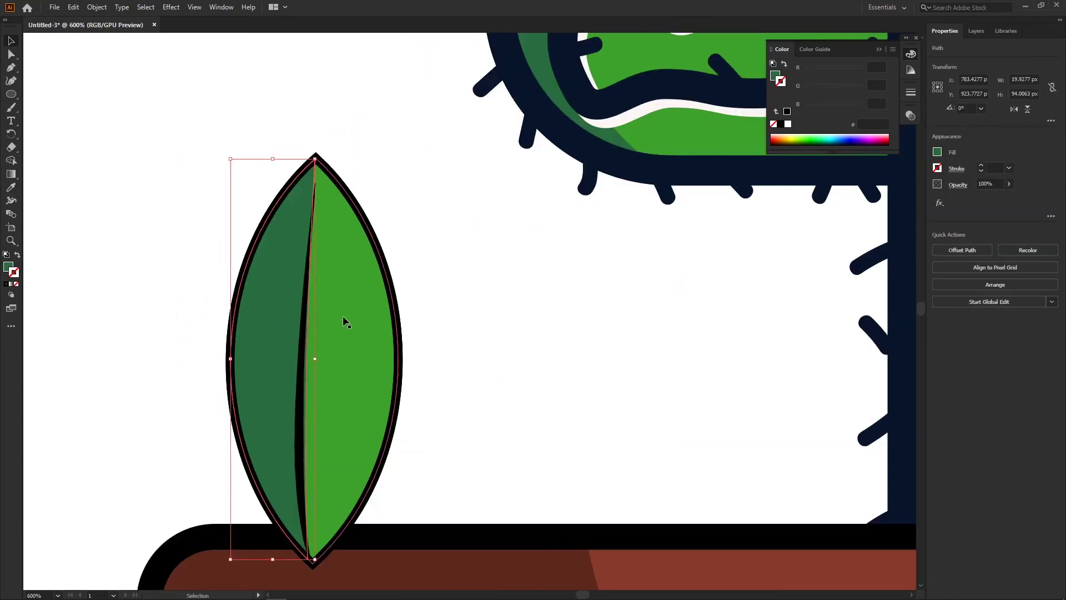
- Pull the left half's top anchor down to meet the leaf tip
{"action": "scroll", "coordinate": [328, 233], "scroll_direction": "up", "scroll_amount": 2}
{"action": "scroll", "coordinate": [314, 117], "scroll_direction": "up", "scroll_amount": 1}
{"action": "key", "text": "a"}
{"action": "left_click", "coordinate": [315, 126]}
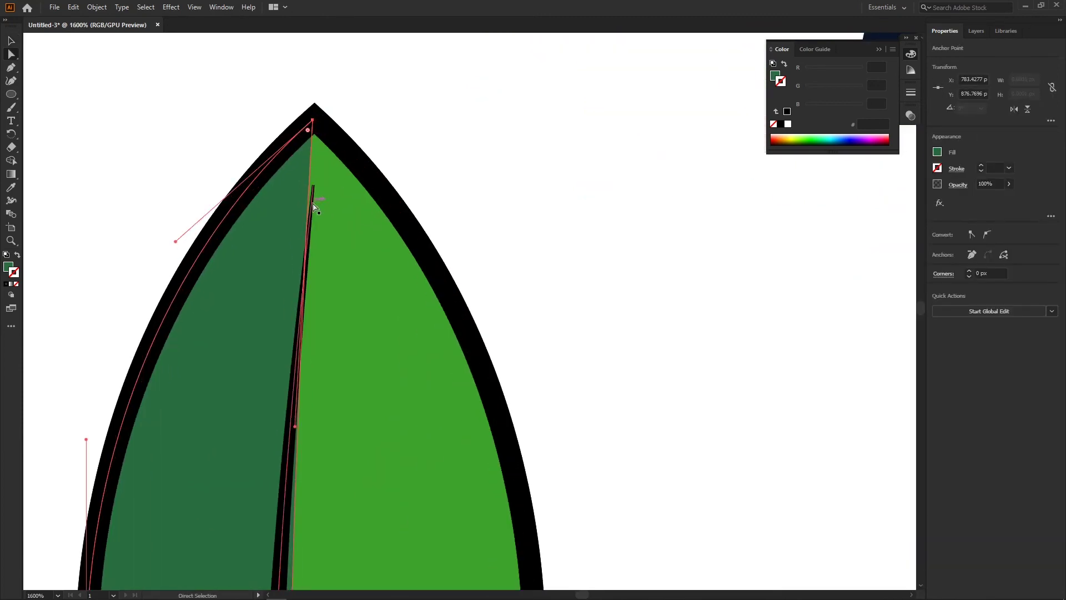
{"action": "left_click_drag", "start_coordinate": [312, 157], "coordinate": [311, 159]}
{"action": "scroll", "coordinate": [410, 173], "scroll_direction": "down", "scroll_amount": 3}
{"action": "scroll", "coordinate": [274, 381], "scroll_direction": "down", "scroll_amount": 2}
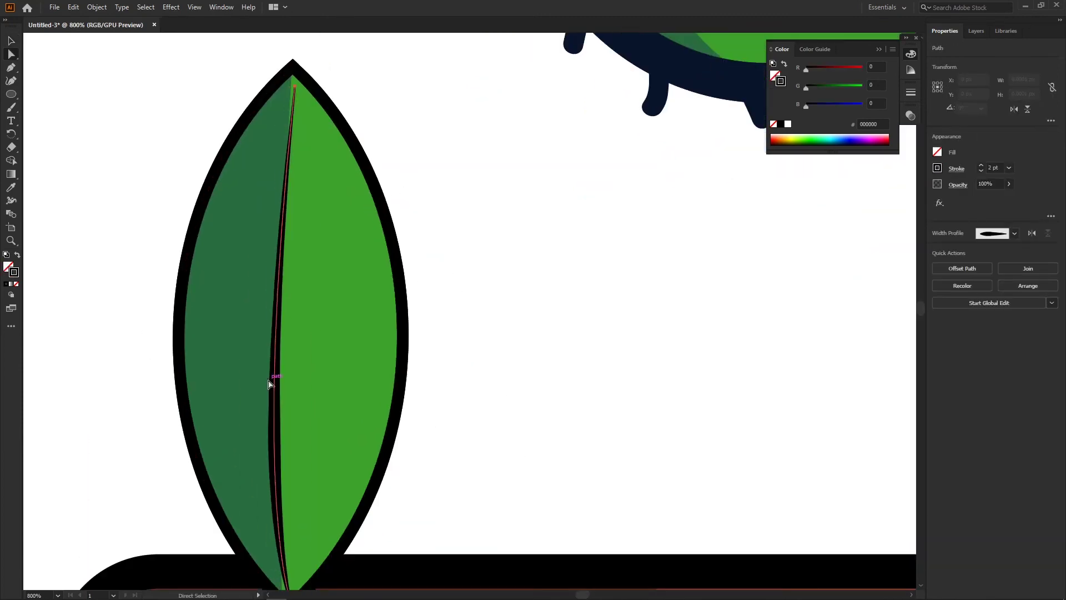
{"action": "scroll", "coordinate": [397, 285], "scroll_direction": "down", "scroll_amount": 3}
{"action": "key", "text": "v"}
{"action": "left_click", "coordinate": [361, 300]}
- Tilt the two-tone leaf about 22° on the pot rim
{"action": "left_click_drag", "start_coordinate": [381, 168], "coordinate": [378, 174]}
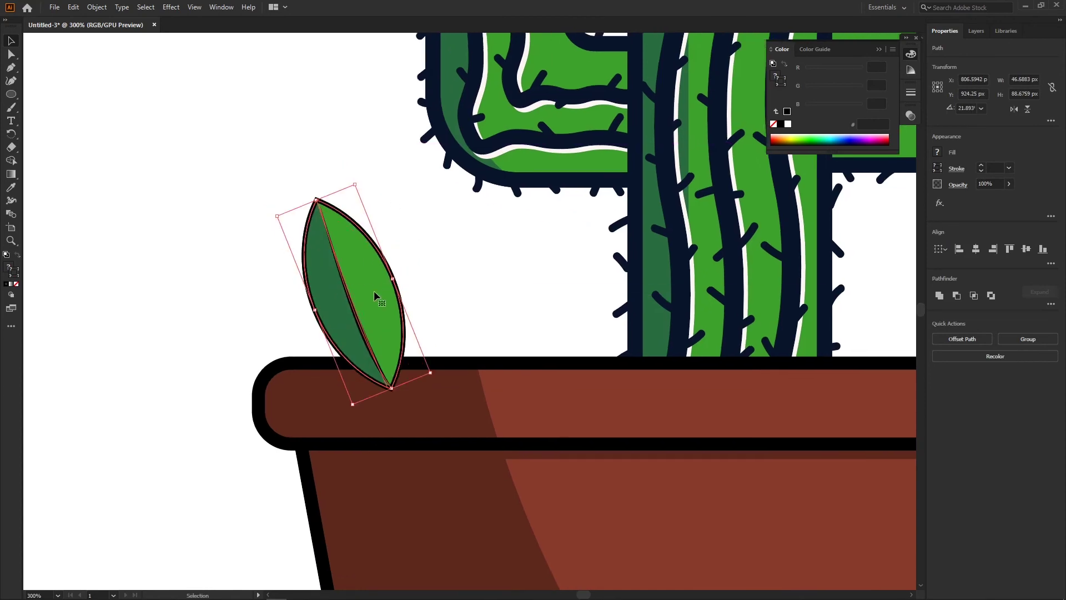
{"action": "scroll", "coordinate": [339, 289], "scroll_direction": "down", "scroll_amount": 1}
{"action": "scroll", "coordinate": [340, 290], "scroll_direction": "right", "scroll_amount": 1}
{"action": "key", "text": "a"}
{"action": "scroll", "coordinate": [338, 273], "scroll_direction": "down", "scroll_amount": 2}
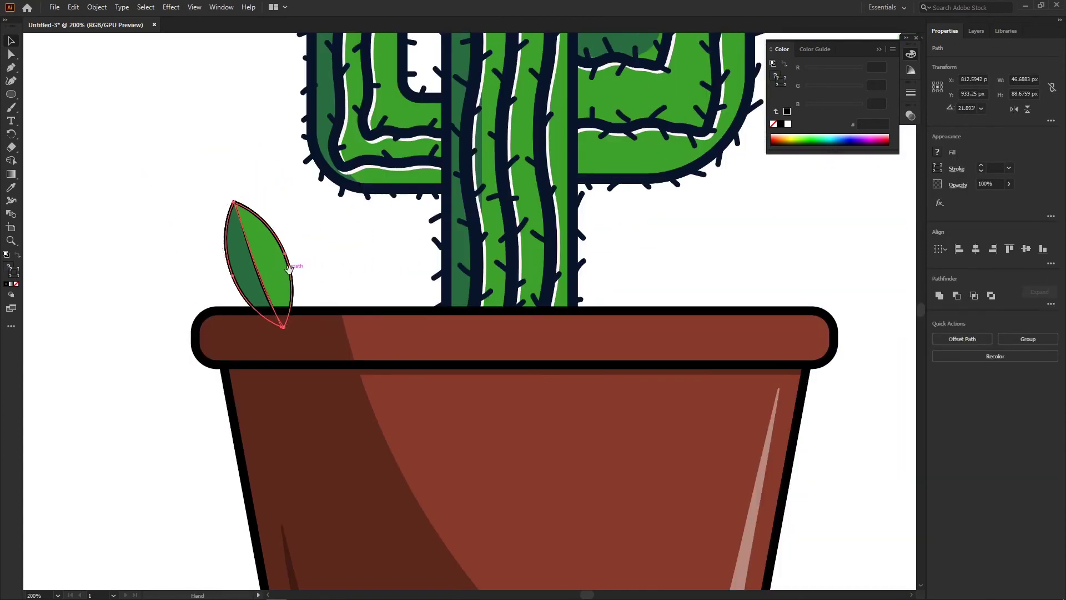
{"action": "scroll", "coordinate": [277, 250], "scroll_direction": "up", "scroll_amount": 2}
- Duplicate the leaf to its right and shrink the copy
{"action": "left_click_drag", "start_coordinate": [197, 197], "coordinate": [342, 225]}
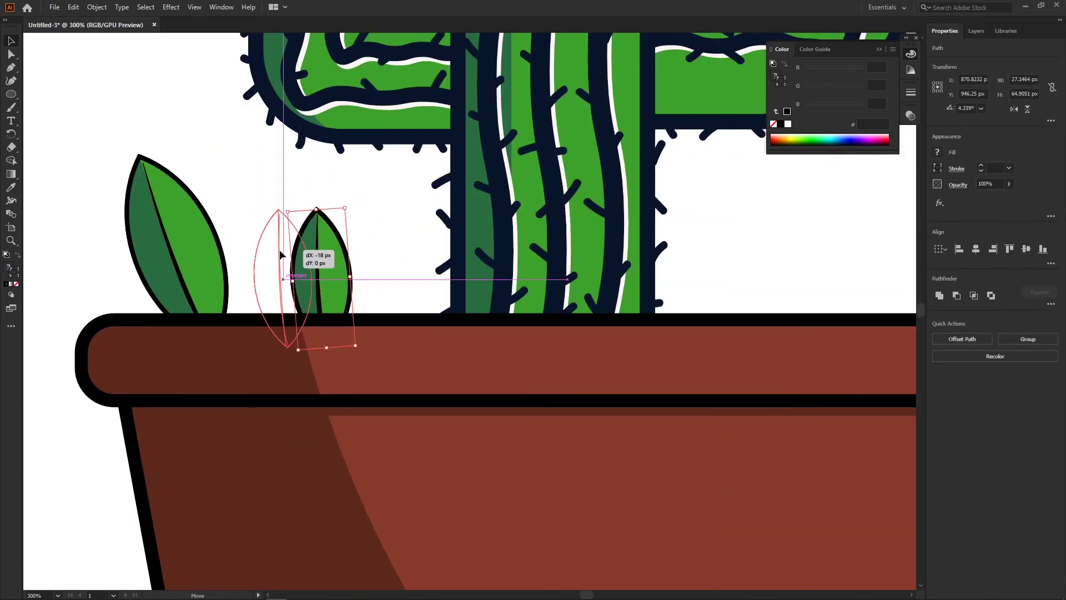
{"action": "left_click_drag", "start_coordinate": [281, 255], "coordinate": [281, 255]}
{"action": "scroll", "coordinate": [278, 271], "scroll_direction": "up", "scroll_amount": 1}
{"action": "left_click_drag", "start_coordinate": [280, 207], "coordinate": [336, 232]}
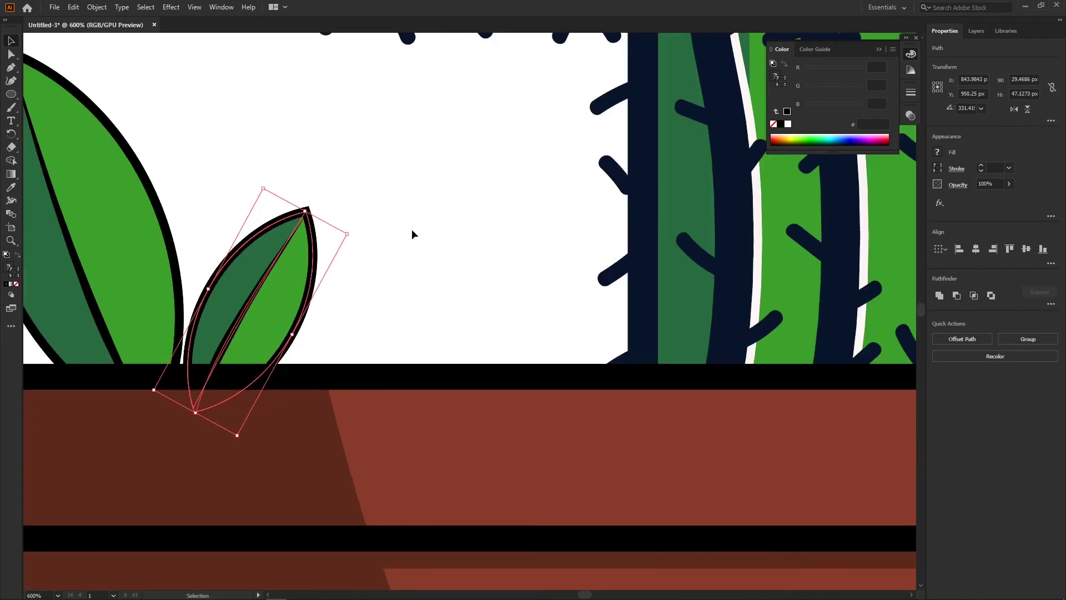
{"action": "scroll", "coordinate": [412, 229], "scroll_direction": "down", "scroll_amount": 2}
- Flip a leaf copy horizontally, place it on the left of the rim and rotate it
{"action": "right_click", "coordinate": [580, 250]}
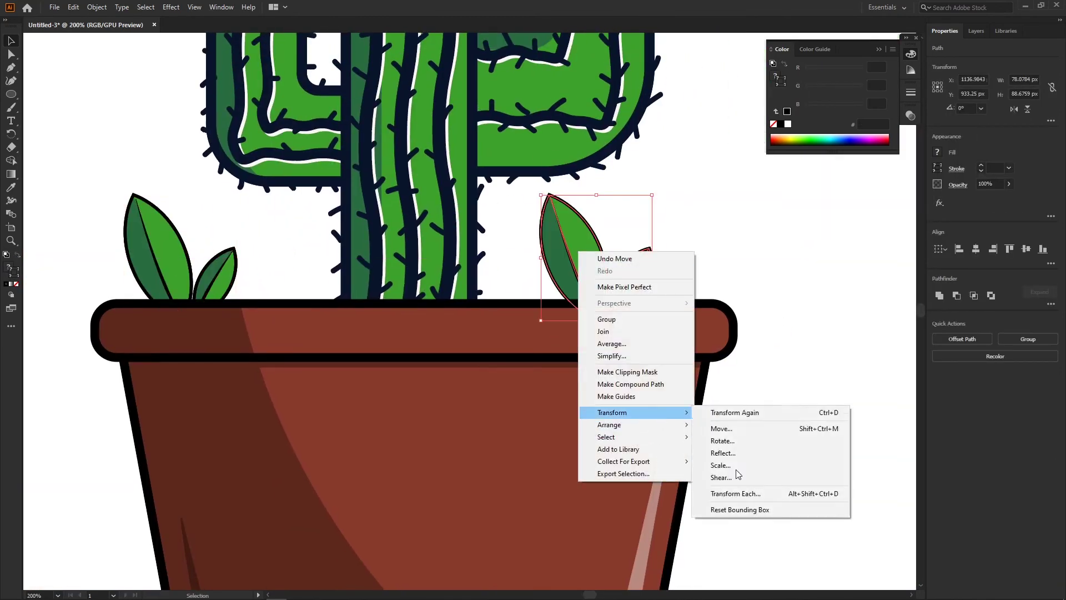
{"action": "left_click", "coordinate": [738, 454]}
{"action": "left_click", "coordinate": [633, 371]}
{"action": "key", "text": "ctrl+plus"}
{"action": "left_click_drag", "start_coordinate": [474, 307], "coordinate": [67, 311]}
{"action": "key", "text": "ctrl+minus"}
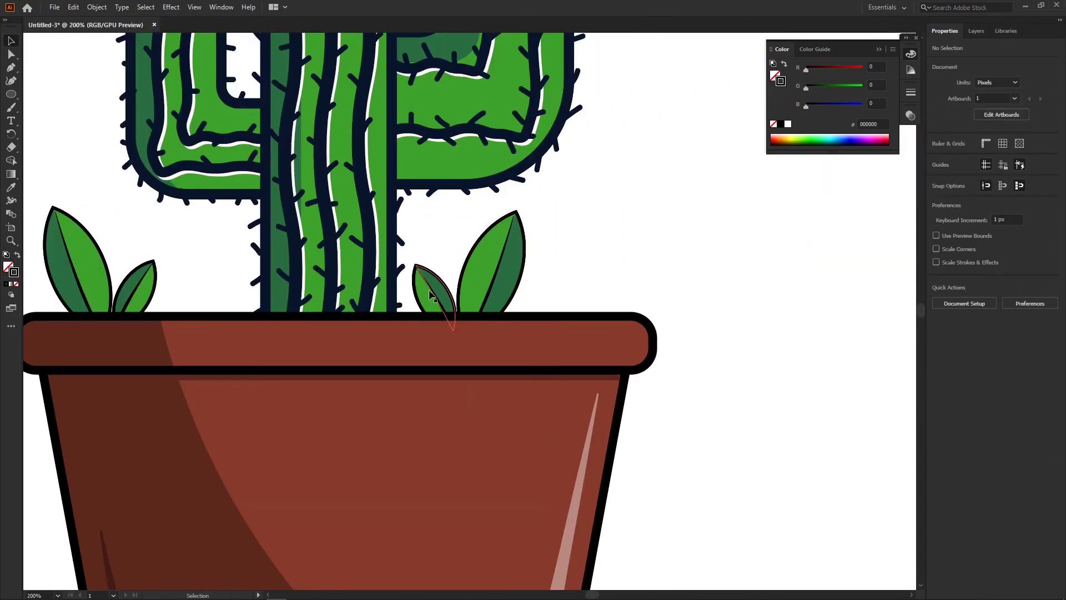
{"action": "left_click_drag", "start_coordinate": [139, 200], "coordinate": [104, 270]}
{"action": "left_click_drag", "start_coordinate": [260, 272], "coordinate": [261, 273]}
{"action": "key", "text": "ctrl+plus"}
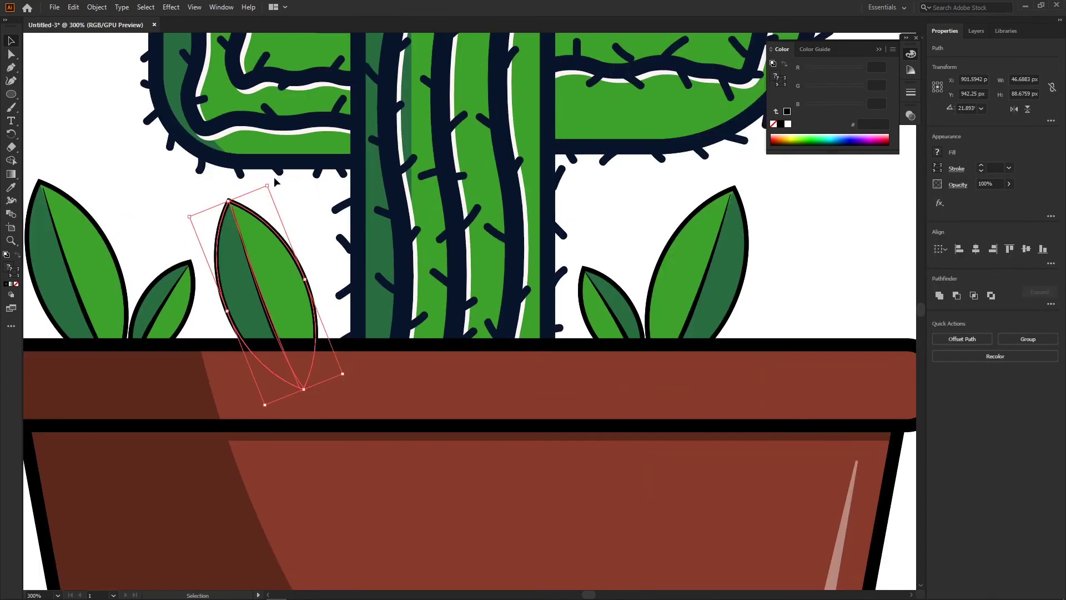
{"action": "left_click_drag", "start_coordinate": [274, 171], "coordinate": [362, 225]}
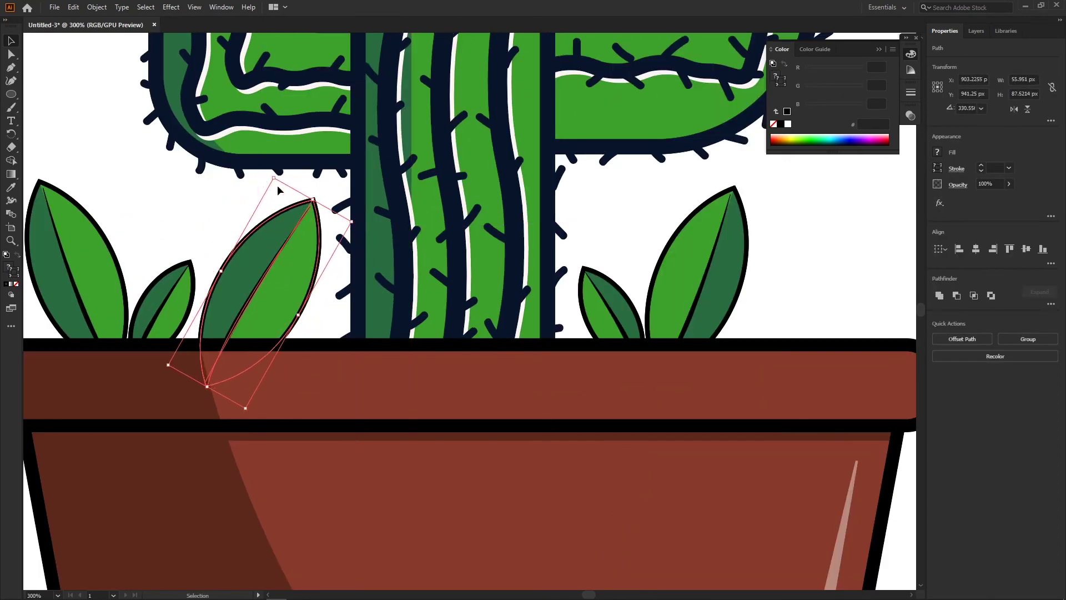
{"action": "left_click_drag", "start_coordinate": [278, 190], "coordinate": [261, 200]}
{"action": "key", "text": "ctrl+shift+a"}
- Rotate the right-hand leaf to about 142°, then about 190°
{"action": "mouse_move", "coordinate": [577, 316]}
{"action": "left_mouse_down"}
{"action": "mouse_move", "coordinate": [355, 386]}
{"action": "mouse_move", "coordinate": [554, 368]}
{"action": "left_mouse_up"}
{"action": "left_click_drag", "start_coordinate": [623, 360], "coordinate": [575, 361]}
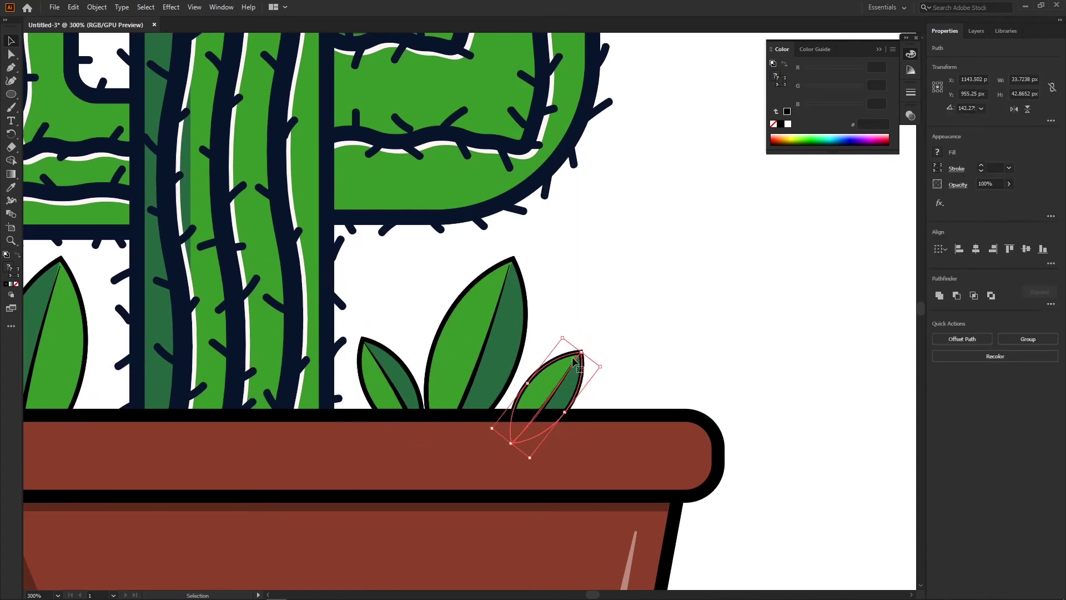
{"action": "left_click_drag", "start_coordinate": [518, 338], "coordinate": [522, 337]}
{"action": "scroll", "coordinate": [525, 380], "scroll_direction": "up", "scroll_amount": 1}
{"action": "left_click", "coordinate": [528, 385]}
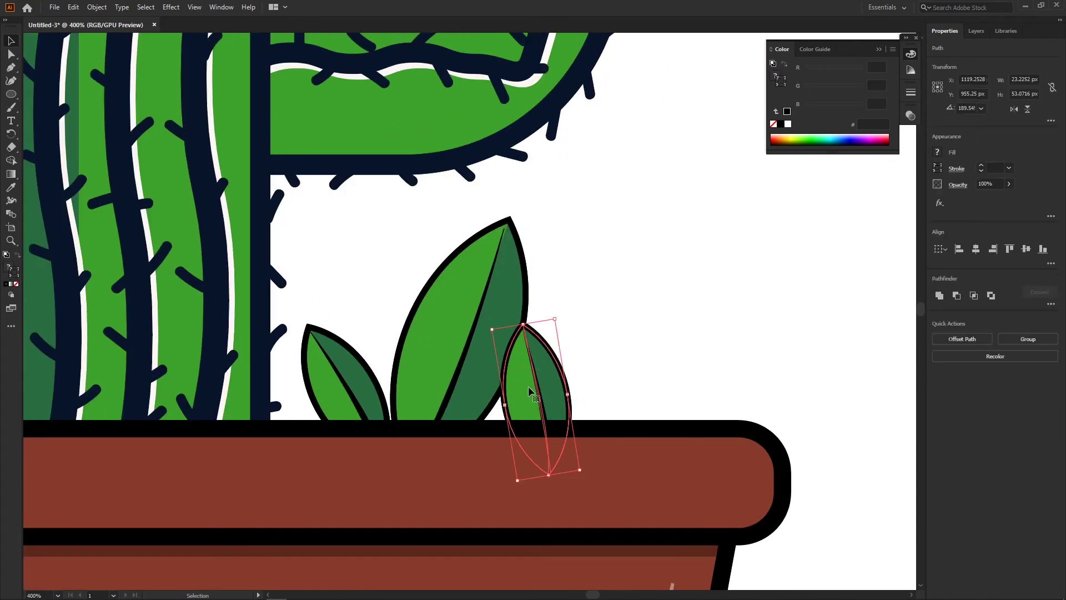
{"action": "key", "text": "a"}
{"action": "scroll", "coordinate": [528, 391], "scroll_direction": "down", "scroll_amount": 2}
{"action": "scroll", "coordinate": [178, 333], "scroll_direction": "up", "scroll_amount": 2}
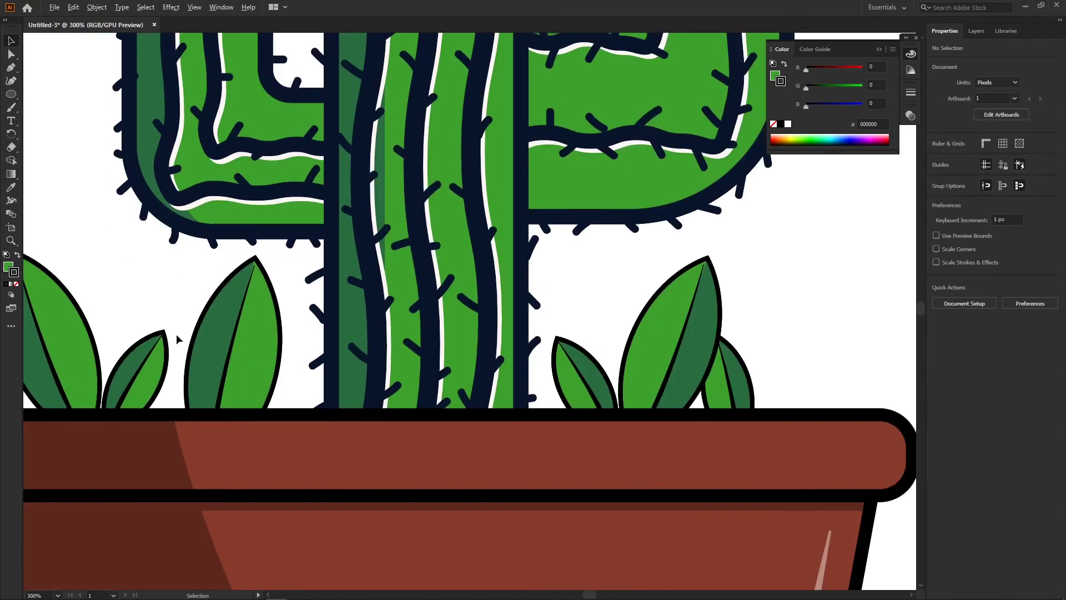
- Add two more leaf copies on the pot edge, each rotated to lean left
{"action": "left_click", "coordinate": [170, 366]}
{"action": "left_click_drag", "start_coordinate": [170, 366], "coordinate": [319, 378]}
{"action": "left_click", "coordinate": [316, 323]}
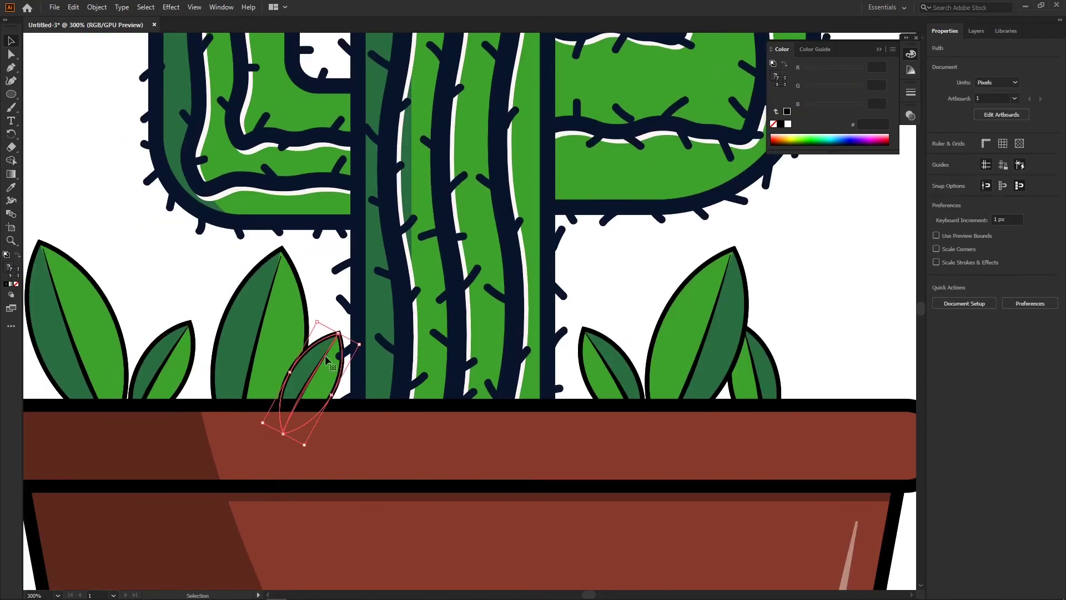
{"action": "left_click_drag", "start_coordinate": [318, 321], "coordinate": [285, 347]}
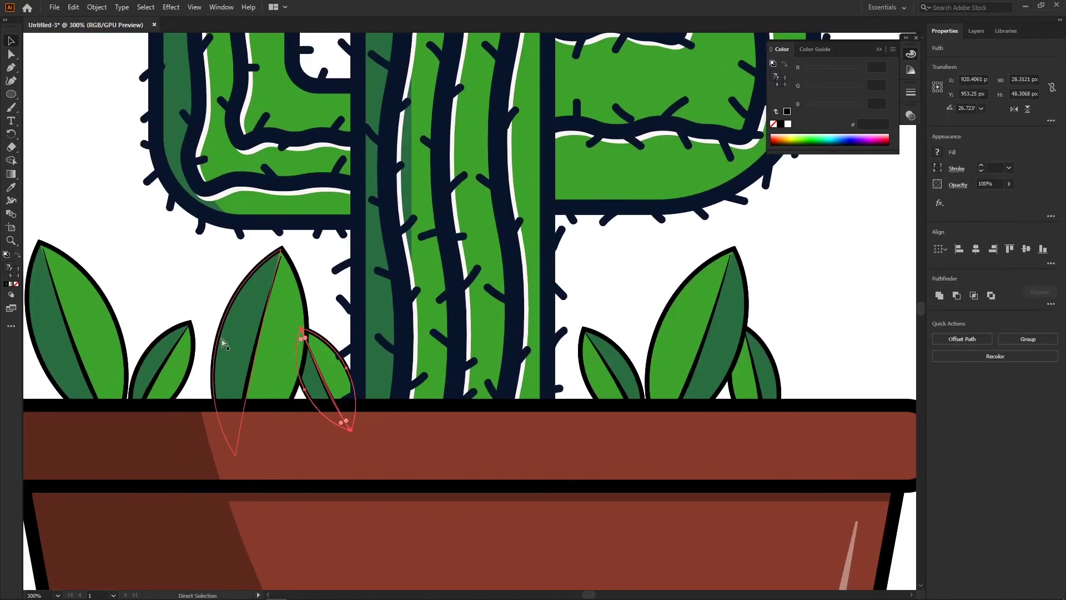
{"action": "left_click", "coordinate": [131, 274]}
{"action": "scroll", "coordinate": [409, 333], "scroll_direction": "right", "scroll_amount": 6}
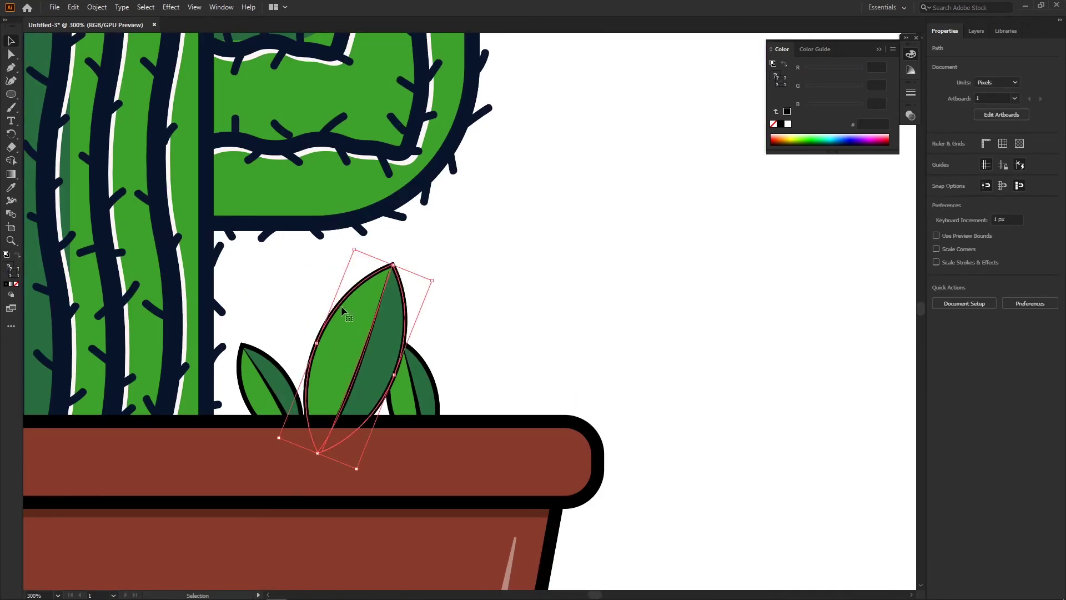
{"action": "left_click_drag", "start_coordinate": [341, 308], "coordinate": [491, 310], "text": "alt"}
{"action": "mouse_move", "coordinate": [582, 280]}
{"action": "left_mouse_down"}
{"action": "mouse_move", "coordinate": [489, 266]}
{"action": "mouse_move", "coordinate": [502, 278]}
{"action": "left_mouse_up"}
{"action": "left_click", "coordinate": [554, 305]}
- Show the Layers list with Layer 2's cactus and pot paths, then deselect everything
{"action": "key", "text": "ctrl+minus"}
{"action": "key", "text": "ctrl+minus"}
{"action": "key", "text": "ctrl+minus"}
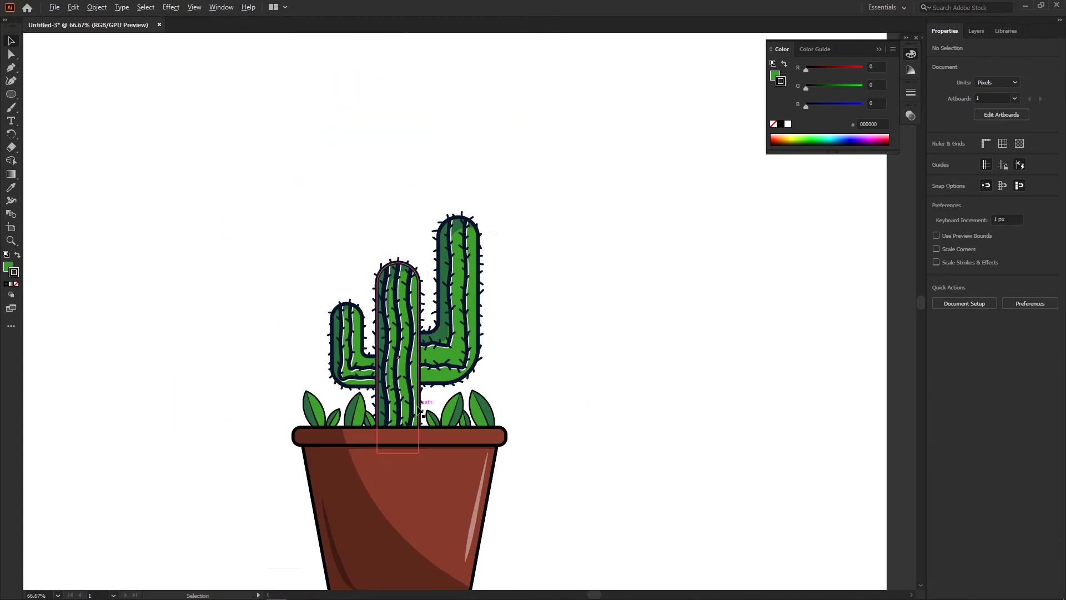
{"action": "left_click_drag", "start_coordinate": [527, 233], "coordinate": [298, 387]}
{"action": "key", "text": "ctrl+plus"}
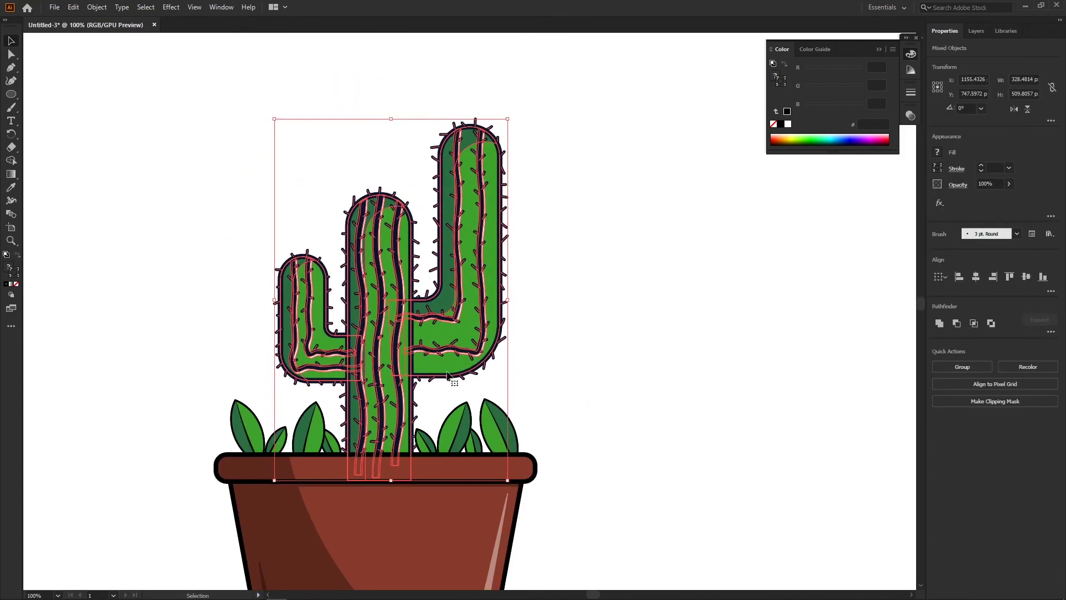
{"action": "left_click", "coordinate": [975, 31]}
{"action": "left_click", "coordinate": [714, 208]}
{"action": "scroll", "coordinate": [558, 315], "scroll_direction": "down", "scroll_amount": 2}
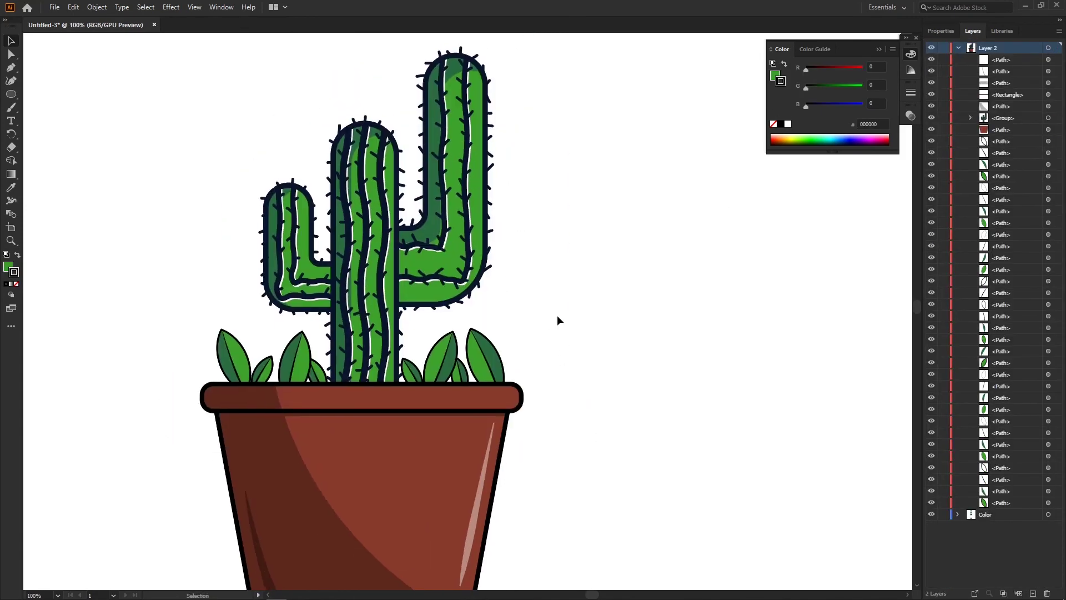
{"action": "scroll", "coordinate": [499, 281], "scroll_direction": "down", "scroll_amount": 1}
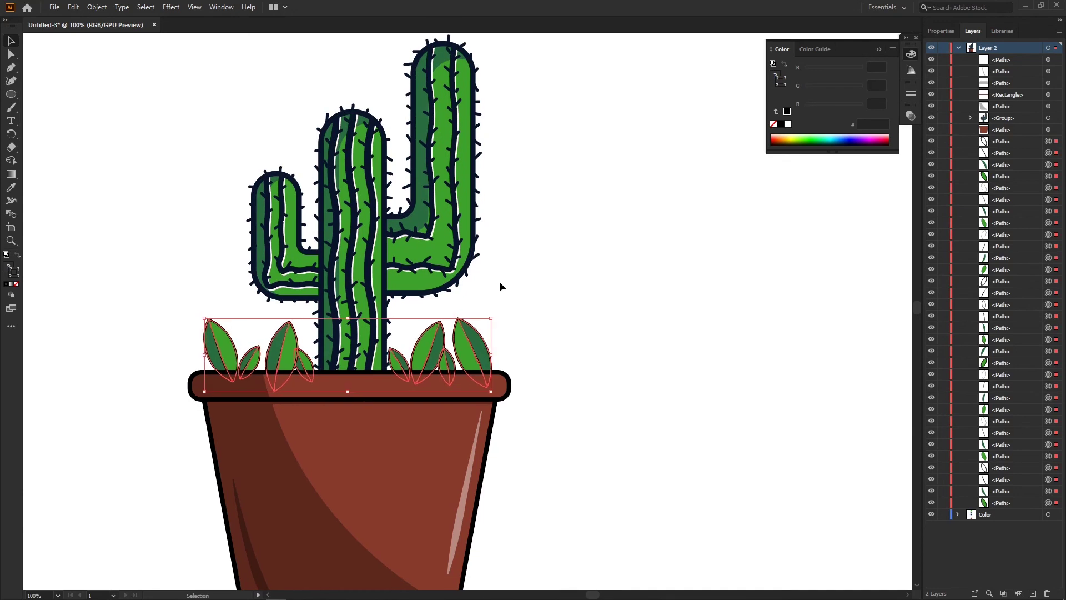
- Collapse Layer 2, add new Layer 3, and draw a flat ellipse beneath the pot
{"action": "key", "text": "ctrl+minus"}
{"action": "key", "text": "ctrl+minus"}
{"action": "key", "text": "ctrl+minus"}
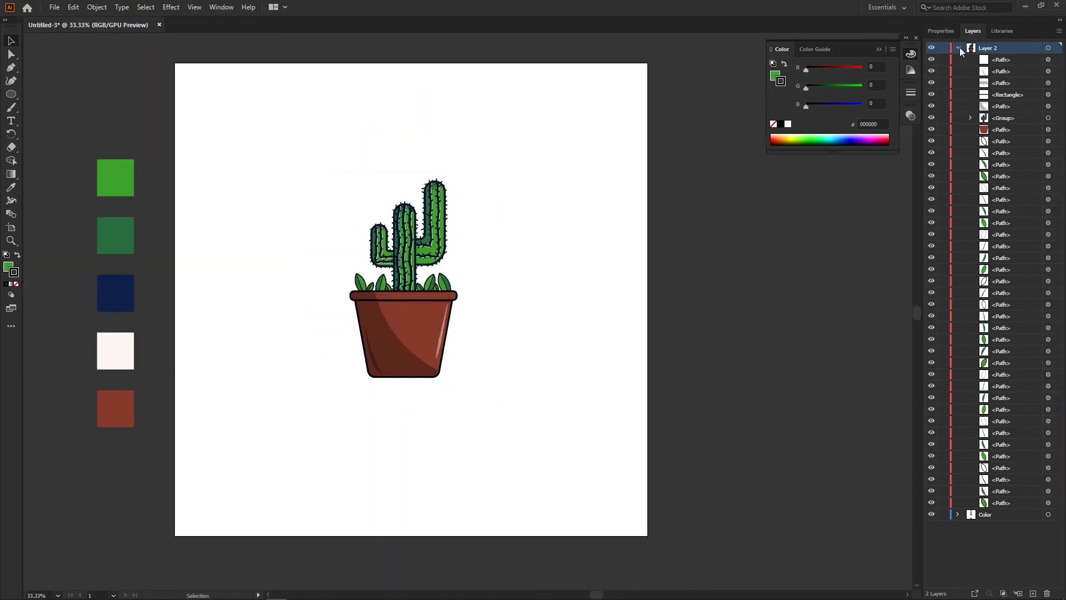
{"action": "left_click", "coordinate": [959, 48]}
{"action": "key", "text": "ctrl+plus"}
{"action": "key", "text": "l"}
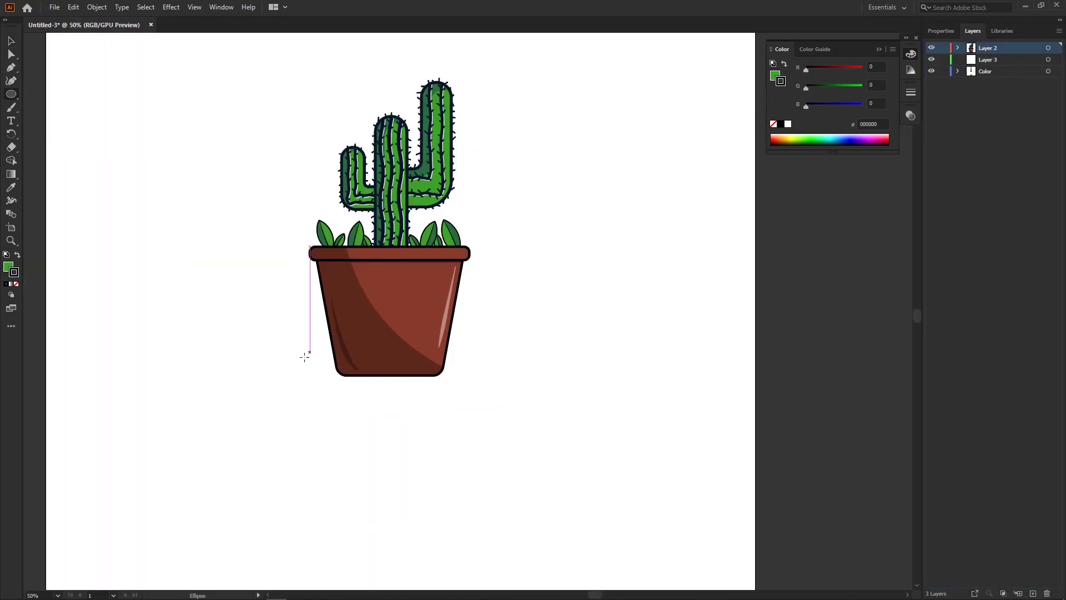
{"action": "left_click_drag", "start_coordinate": [485, 383], "coordinate": [485, 384]}
{"action": "scroll", "coordinate": [485, 384], "scroll_direction": "up", "scroll_amount": 1}
{"action": "key", "text": "v"}
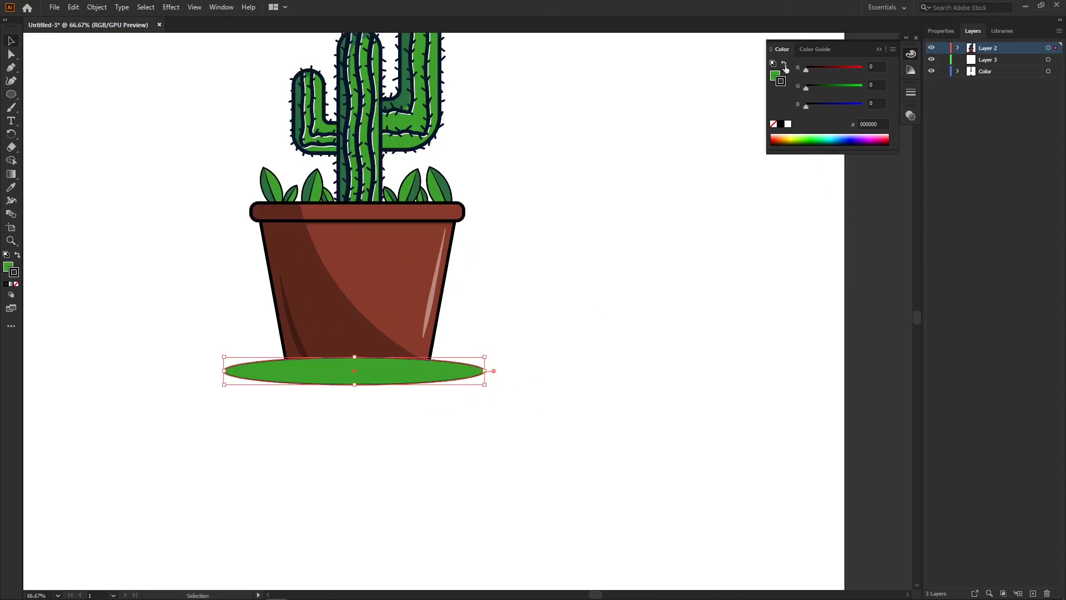
- Make the ellipse black at 60% opacity and nudge it under the pot
{"action": "left_click", "coordinate": [785, 65]}
{"action": "scroll", "coordinate": [432, 379], "scroll_direction": "up", "scroll_amount": 1}
{"action": "left_click", "coordinate": [911, 115]}
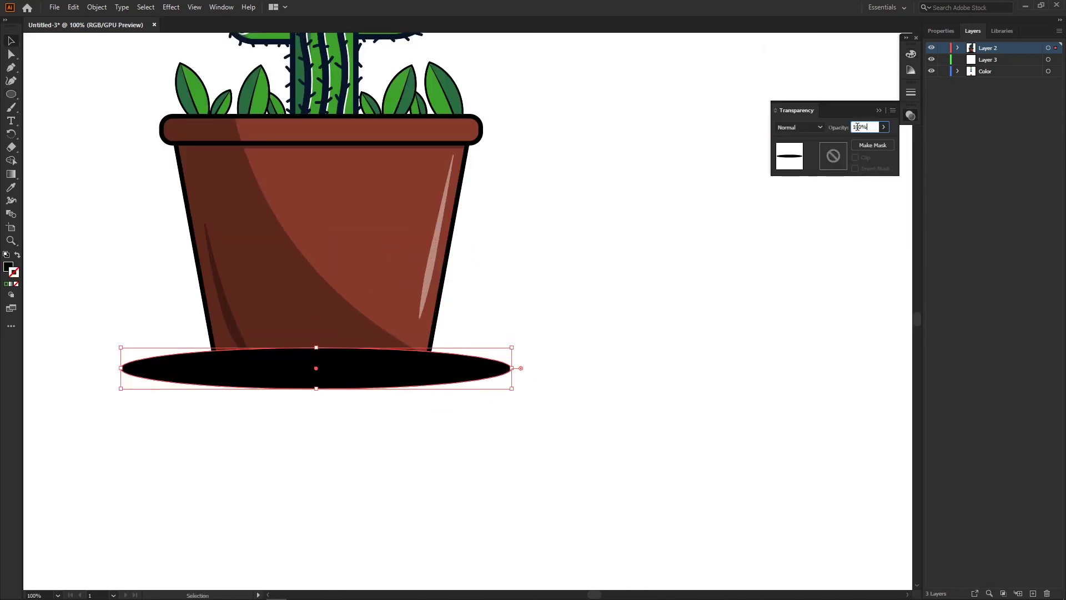
{"action": "type", "text": "60"}
{"action": "key", "text": "Return"}
{"action": "left_click_drag", "start_coordinate": [489, 389], "coordinate": [492, 367]}
{"action": "key", "text": "a"}
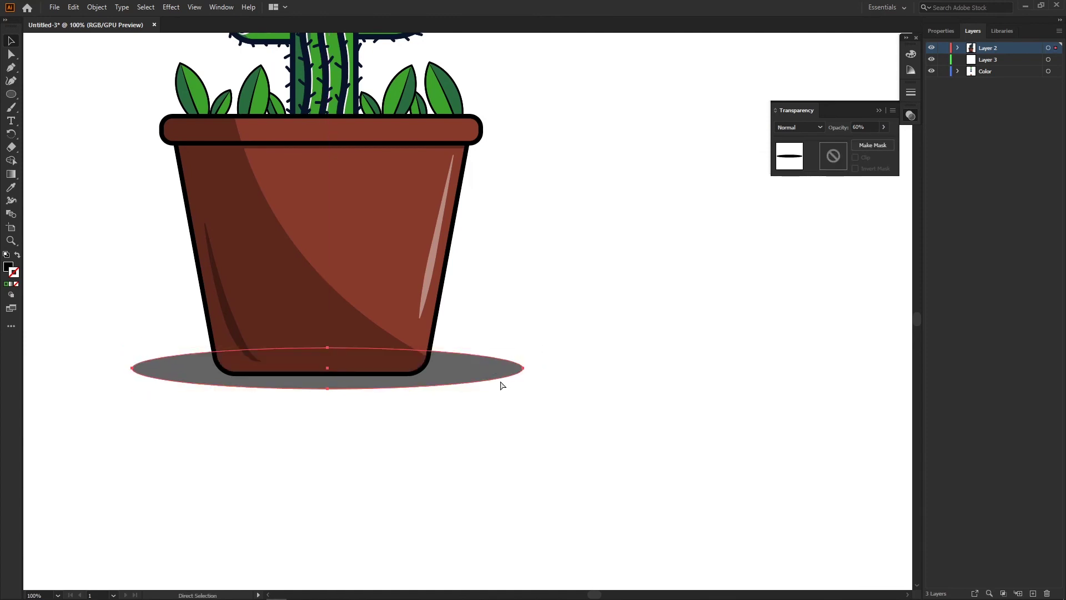
{"action": "scroll", "coordinate": [500, 380], "scroll_direction": "down", "scroll_amount": 3}
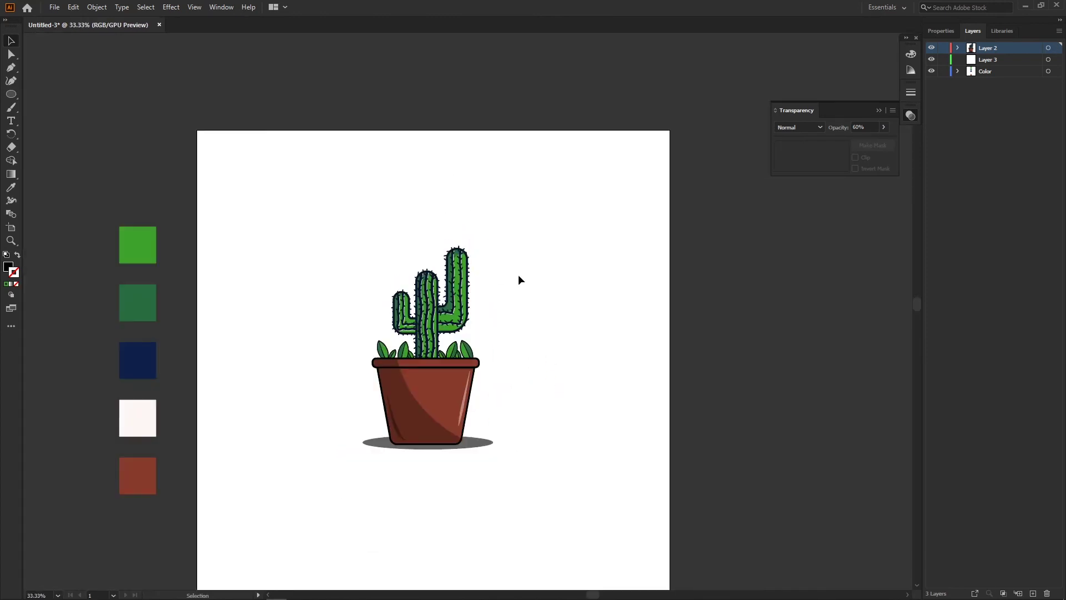
- Draw an artboard-sized rectangle and fill it with a linear gradient angled at -45°
{"action": "mouse_move", "coordinate": [518, 274]}
{"action": "left_mouse_down"}
{"action": "mouse_move", "coordinate": [501, 254]}
{"action": "mouse_move", "coordinate": [500, 284]}
{"action": "left_mouse_up"}
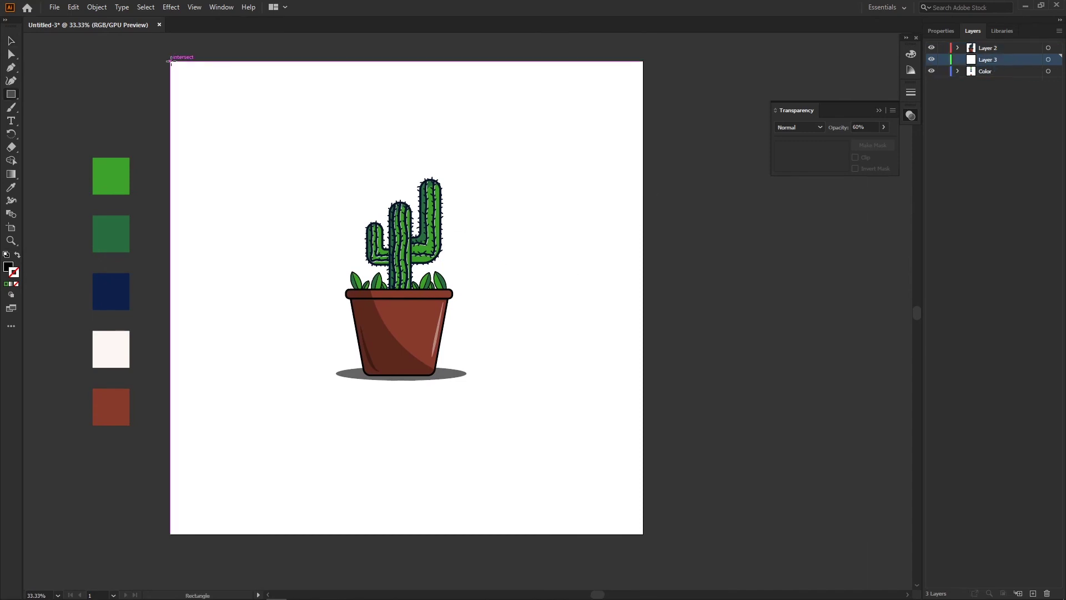
{"action": "left_click_drag", "start_coordinate": [171, 61], "coordinate": [643, 535]}
{"action": "key", "text": "v"}
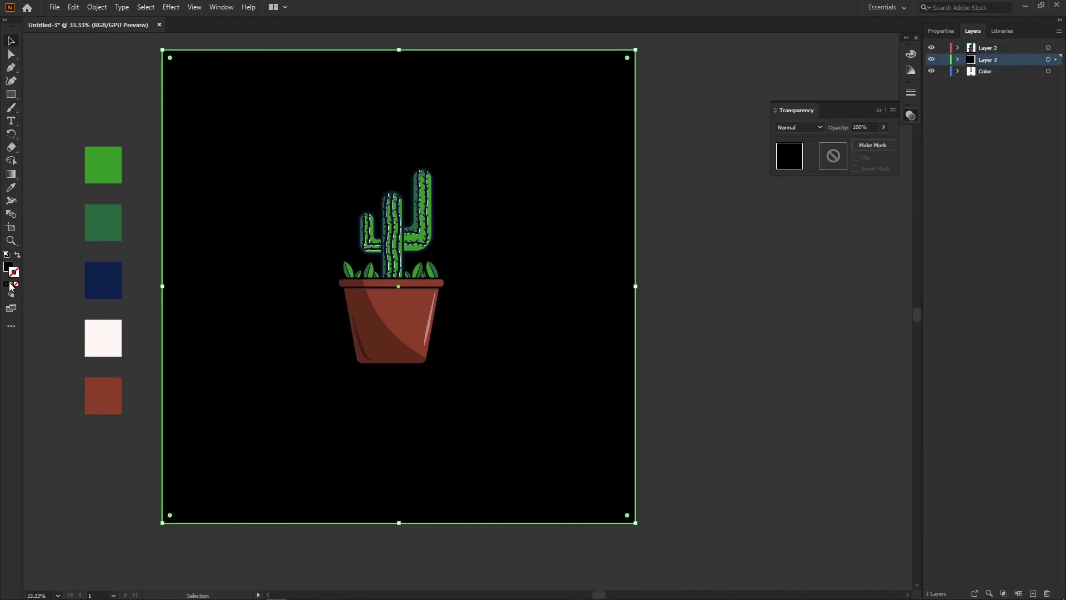
{"action": "left_click", "coordinate": [11, 284]}
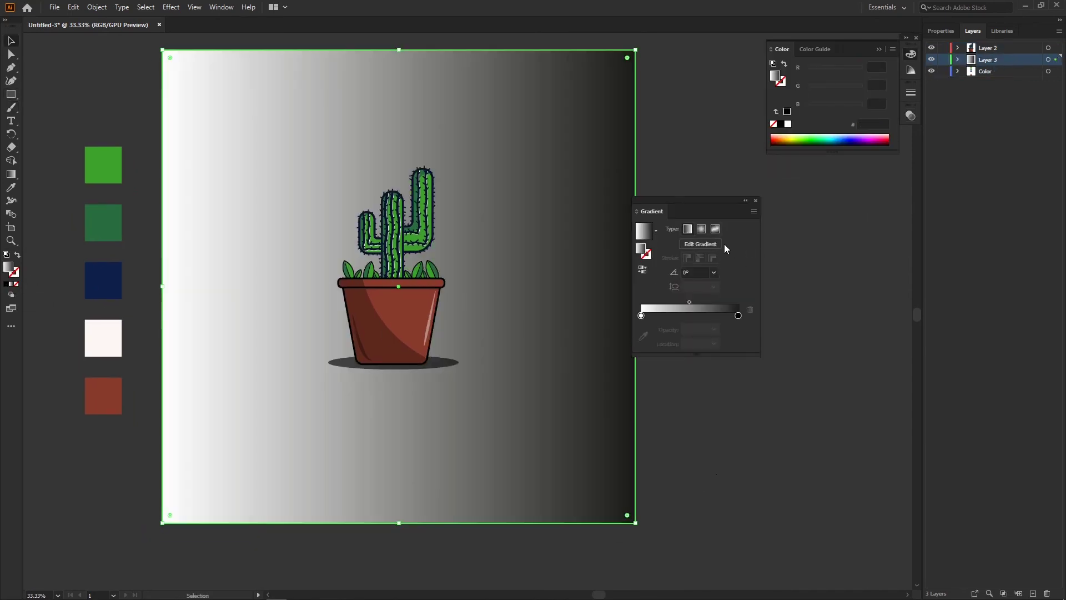
{"action": "left_click", "coordinate": [725, 297]}
{"action": "left_click", "coordinate": [736, 267]}
{"action": "left_click", "coordinate": [746, 322]}
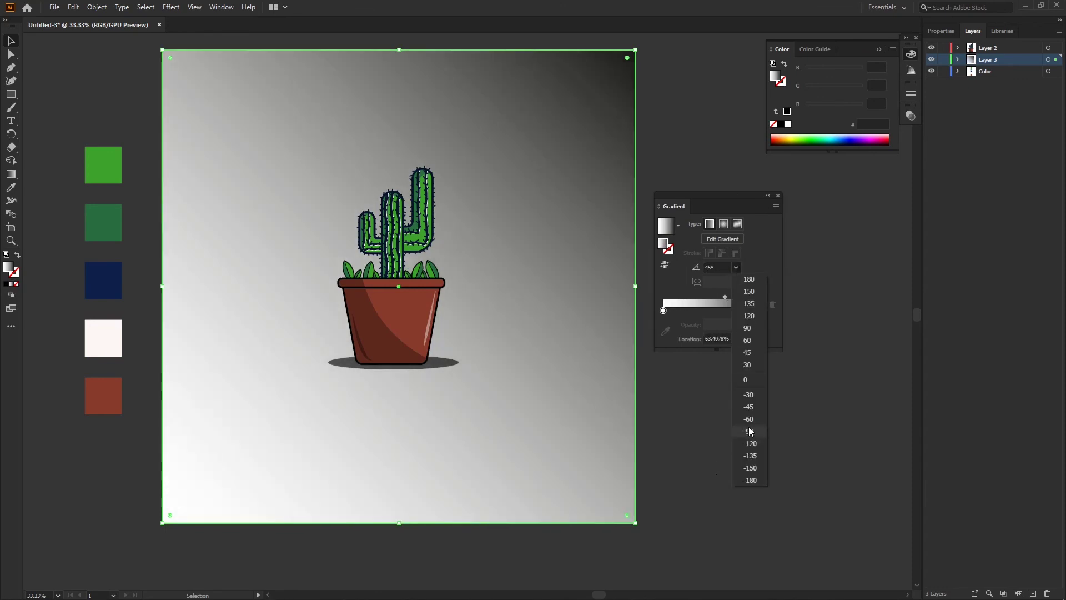
{"action": "left_click", "coordinate": [748, 407]}
- Slide the gradient midpoint left and change the black end stop to light grey
{"action": "left_click_drag", "start_coordinate": [741, 300], "coordinate": [737, 300]}
{"action": "double_click", "coordinate": [761, 311]}
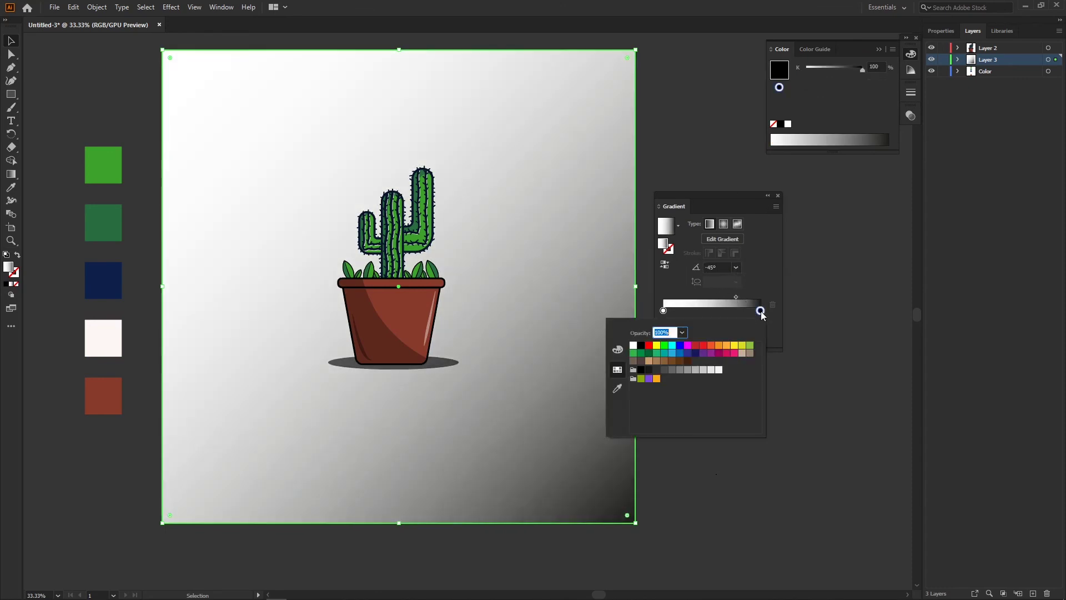
{"action": "key", "text": "Escape"}
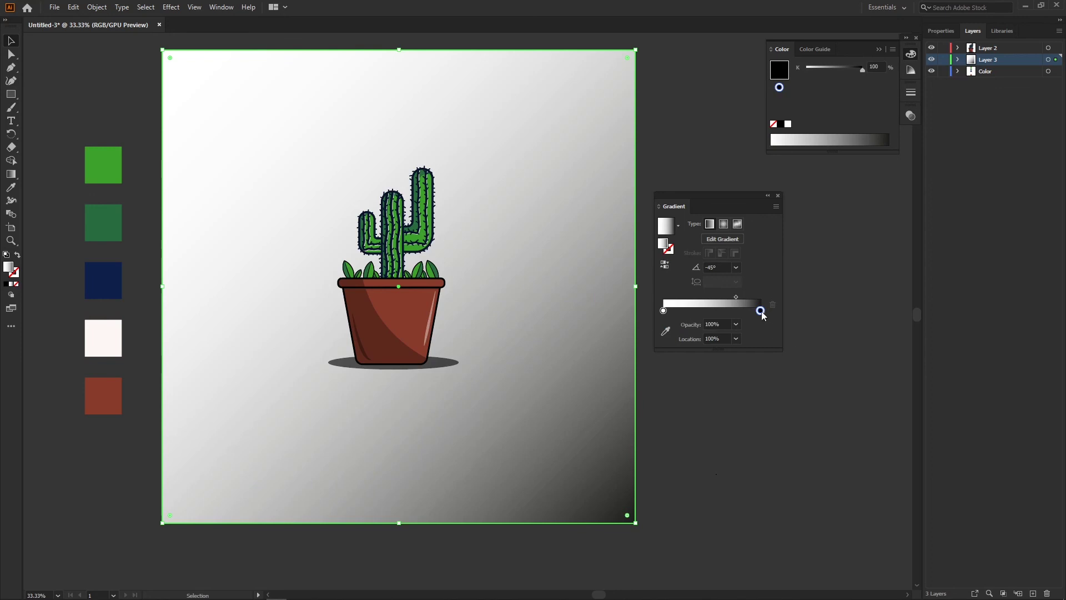
{"action": "double_click", "coordinate": [761, 311]}
{"action": "left_click", "coordinate": [694, 370]}
{"action": "left_click", "coordinate": [737, 300]}
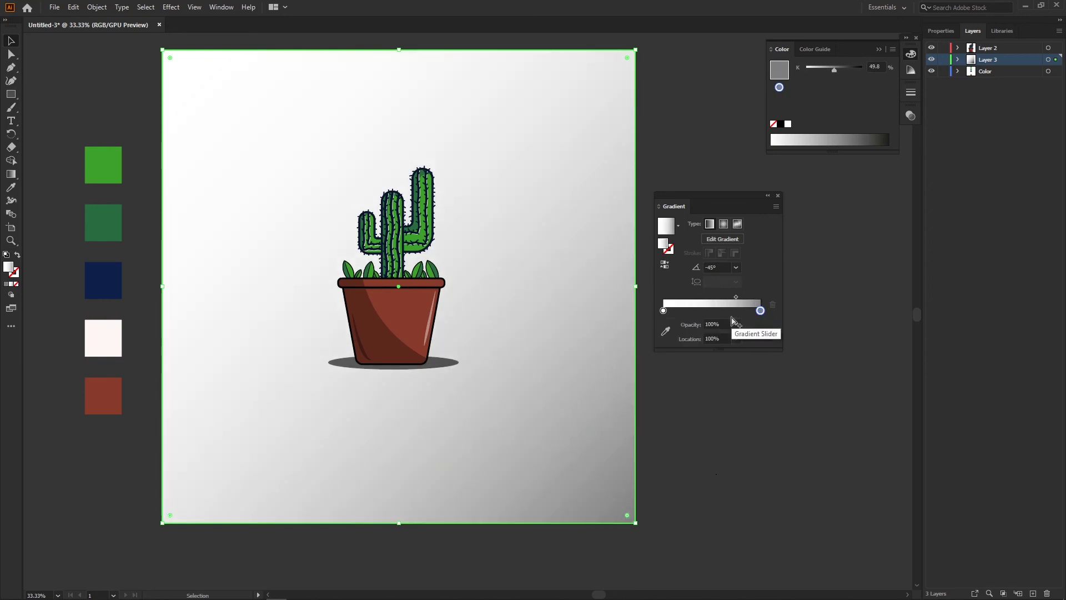
{"action": "left_click_drag", "start_coordinate": [734, 275], "coordinate": [700, 286]}
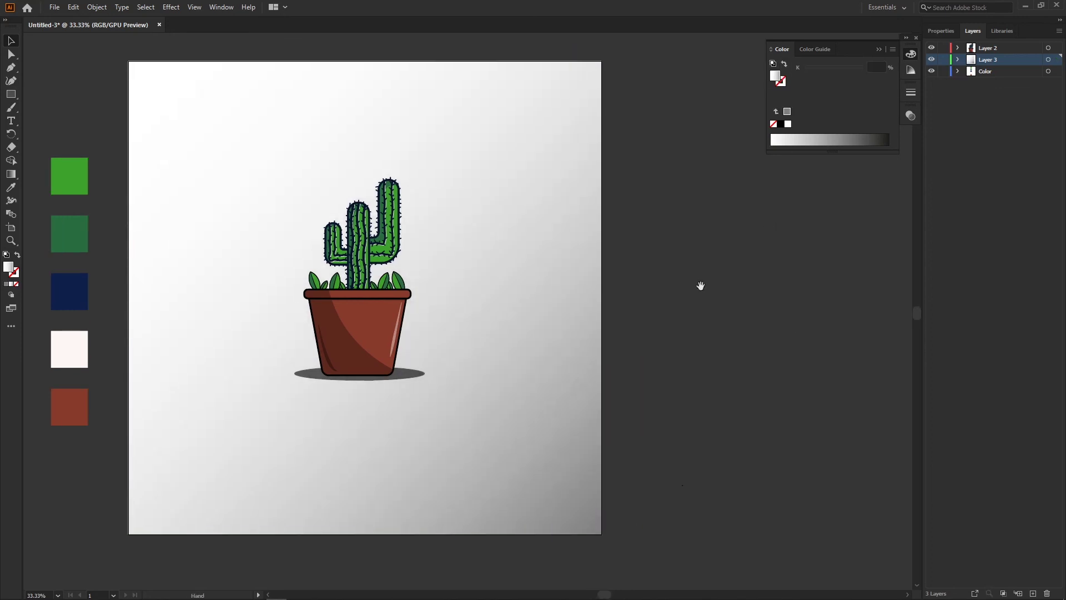
- Lock the gradient background layer and nudge the whole cactus drawing down slightly
{"action": "left_click", "coordinate": [942, 60]}
{"action": "key", "text": "ctrl+a"}
{"action": "key", "text": "shift+Down"}
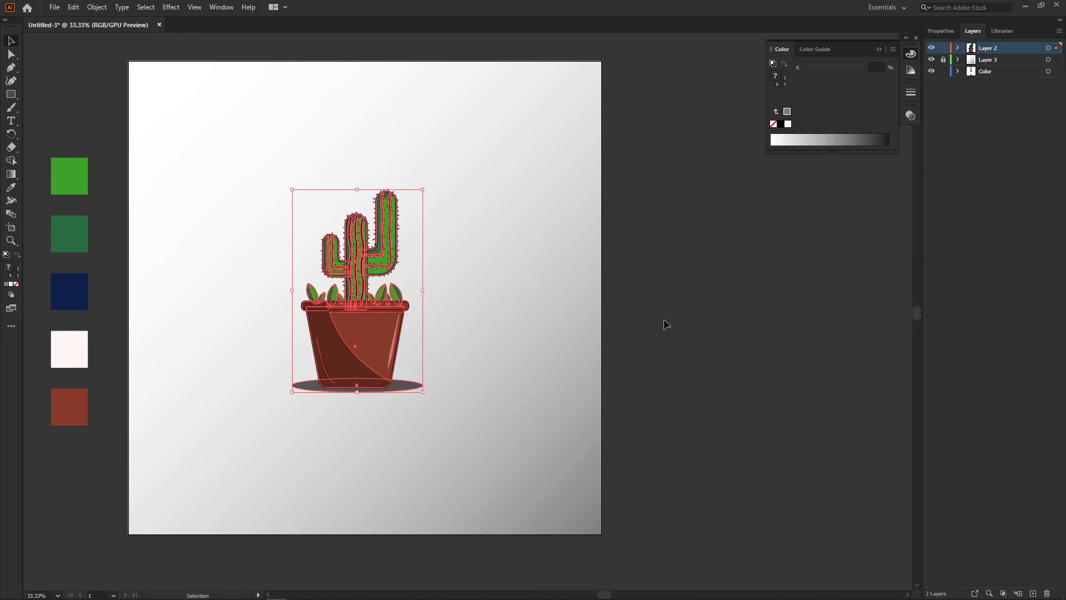
{"action": "key", "text": "ctrl+minus"}
{"action": "left_click", "coordinate": [703, 324]}
- Hide and lock the Color swatch layer, then add a new Layer 4 on top
{"action": "left_click", "coordinate": [931, 71]}
{"action": "left_click", "coordinate": [943, 71]}
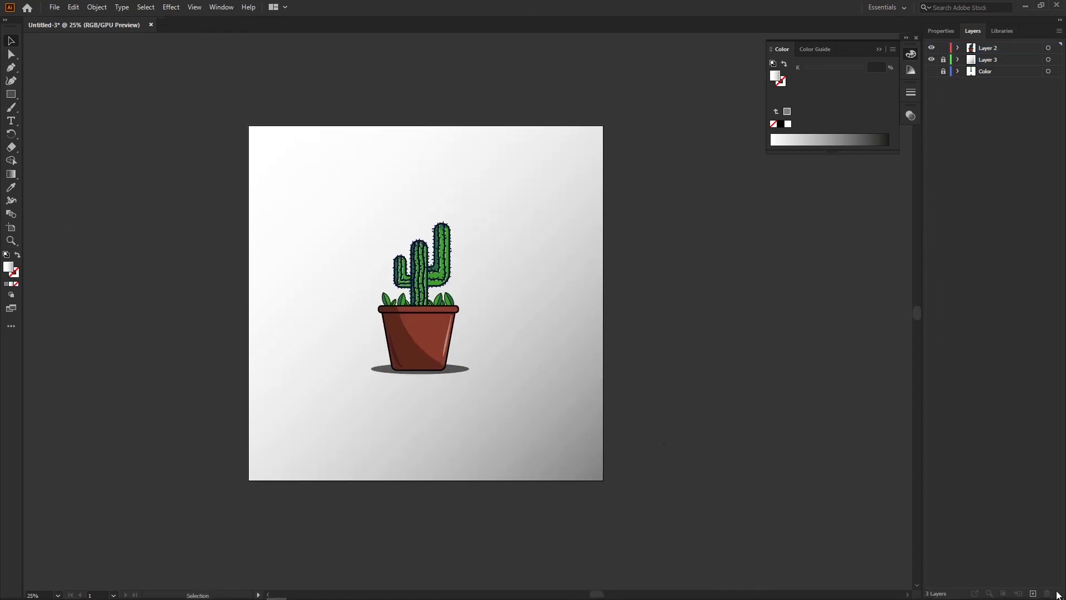
{"action": "left_click", "coordinate": [1033, 593]}
- Copy the paper texture and signature from Final Frame.ai into Layer 4
{"action": "left_click", "coordinate": [54, 6]}
{"action": "left_click", "coordinate": [335, 88]}
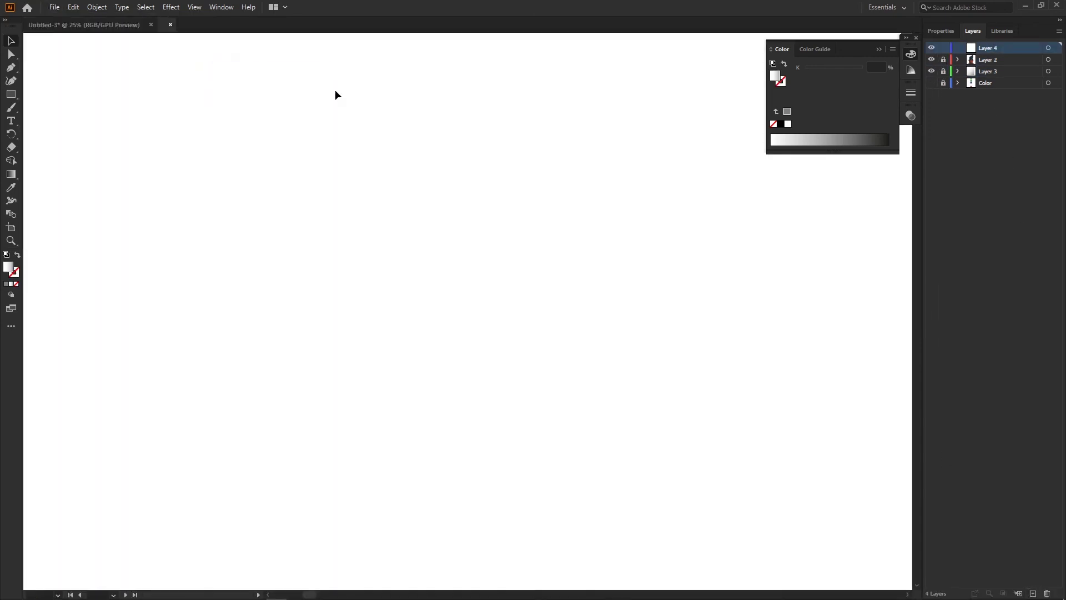
{"action": "key", "text": "ctrl+a"}
{"action": "key", "text": "ctrl+c"}
{"action": "key", "text": "ctrl+Tab"}
{"action": "key", "text": "ctrl+v"}
- Place the Motionar signature beside the pot's shadow, then unlock and select the cactus artwork
{"action": "scroll", "coordinate": [285, 157], "scroll_direction": "up", "scroll_amount": 3}
{"action": "scroll", "coordinate": [333, 166], "scroll_direction": "up", "scroll_amount": 2}
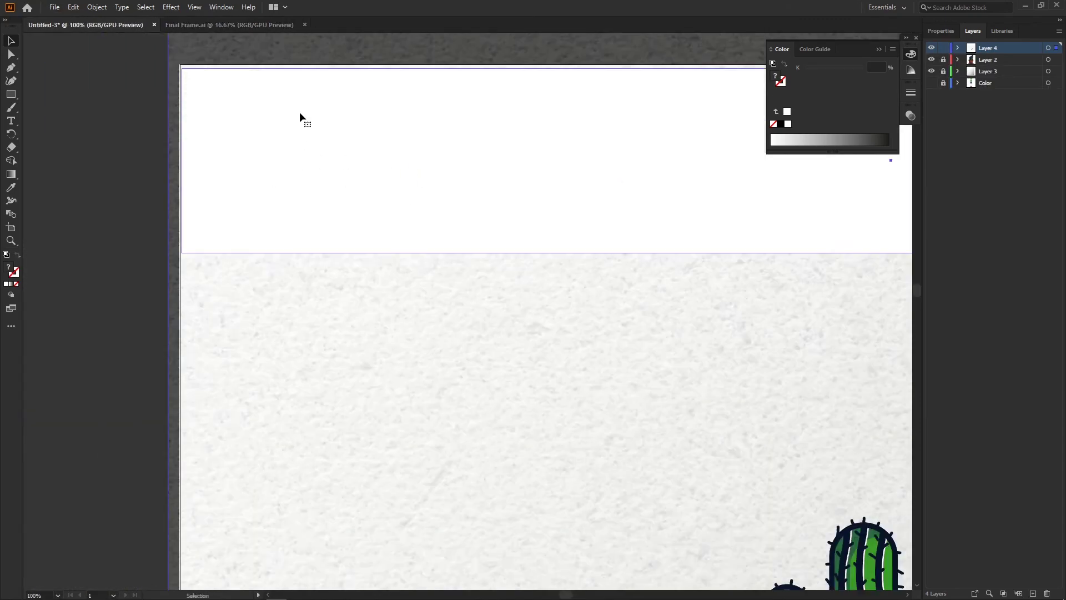
{"action": "scroll", "coordinate": [299, 116], "scroll_direction": "up", "scroll_amount": 2}
{"action": "key", "text": "ctrl+0"}
{"action": "scroll", "coordinate": [427, 344], "scroll_direction": "up", "scroll_amount": 2}
{"action": "left_click", "coordinate": [428, 345]}
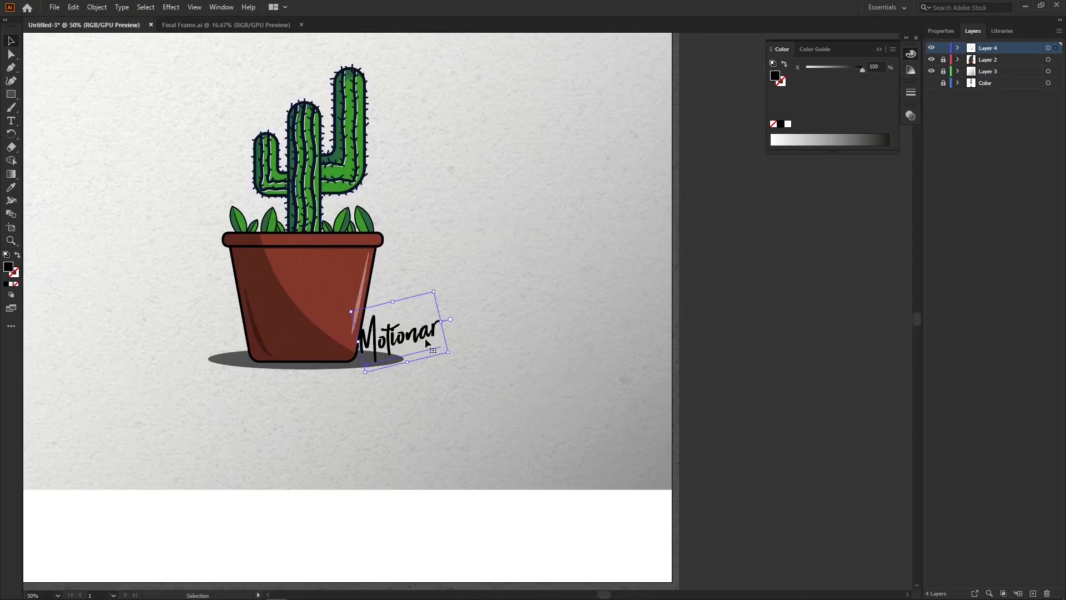
{"action": "left_click_drag", "start_coordinate": [482, 365], "coordinate": [482, 365]}
{"action": "scroll", "coordinate": [611, 366], "scroll_direction": "down", "scroll_amount": 2}
{"action": "mouse_move", "coordinate": [672, 369]}
{"action": "left_mouse_down"}
{"action": "mouse_move", "coordinate": [530, 361]}
{"action": "mouse_move", "coordinate": [553, 366]}
{"action": "left_mouse_up"}
{"action": "scroll", "coordinate": [382, 344], "scroll_direction": "up", "scroll_amount": 1}
{"action": "left_click", "coordinate": [450, 390]}
{"action": "left_click", "coordinate": [407, 357]}
{"action": "scroll", "coordinate": [407, 356], "scroll_direction": "down", "scroll_amount": 1}
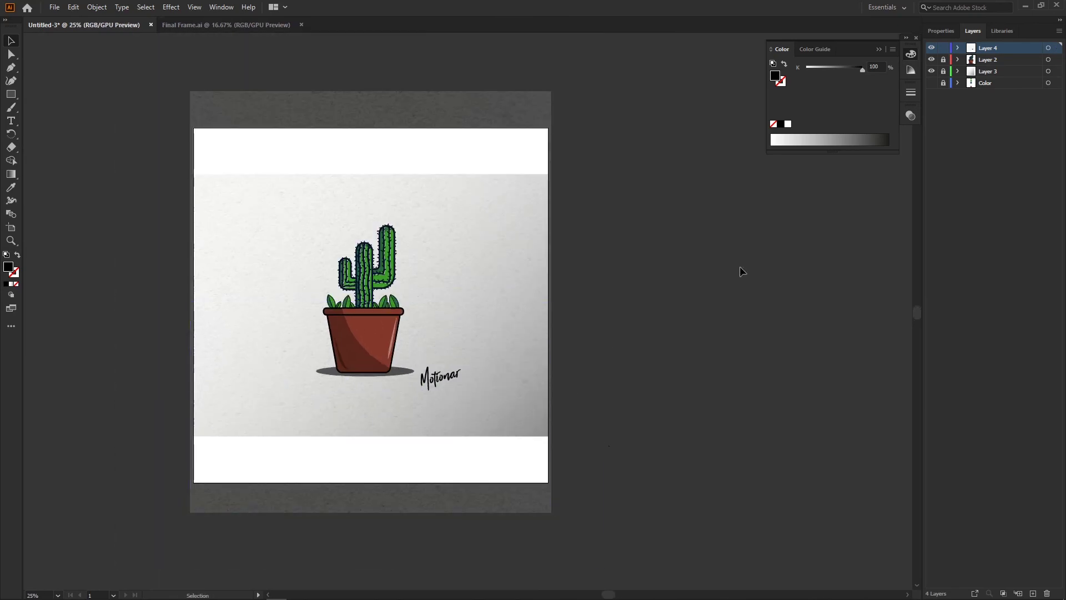
{"action": "scroll", "coordinate": [428, 283], "scroll_direction": "up", "scroll_amount": 1}
{"action": "left_click", "coordinate": [944, 59]}
{"action": "key", "text": "ctrl+a"}
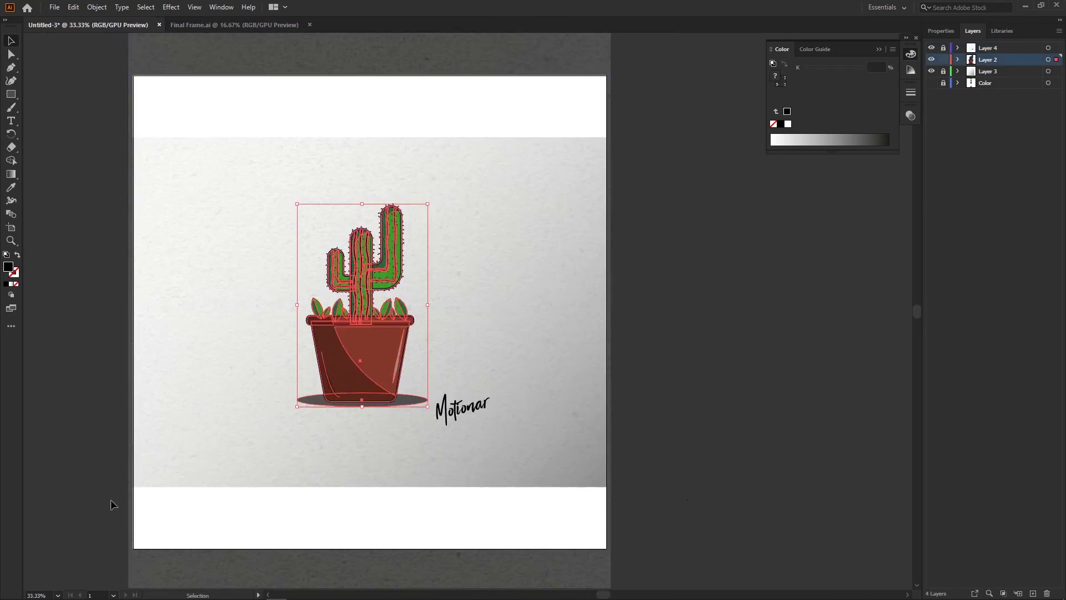
- Lighten the background gradient's grey end stop to about 29.8% grey and fit the artboard
{"action": "left_click", "coordinate": [818, 332]}
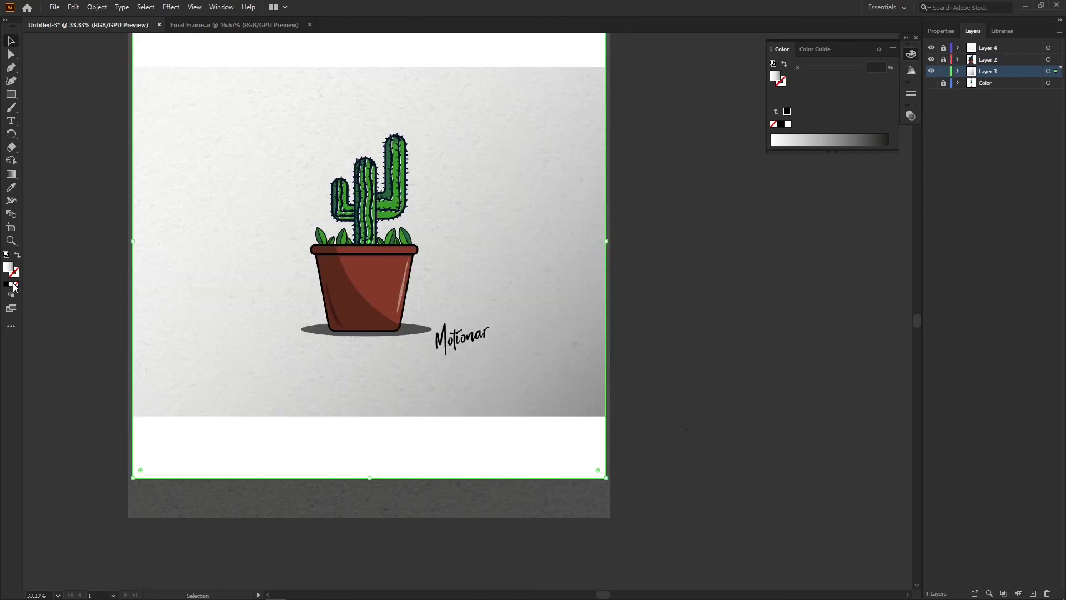
{"action": "left_click", "coordinate": [221, 6]}
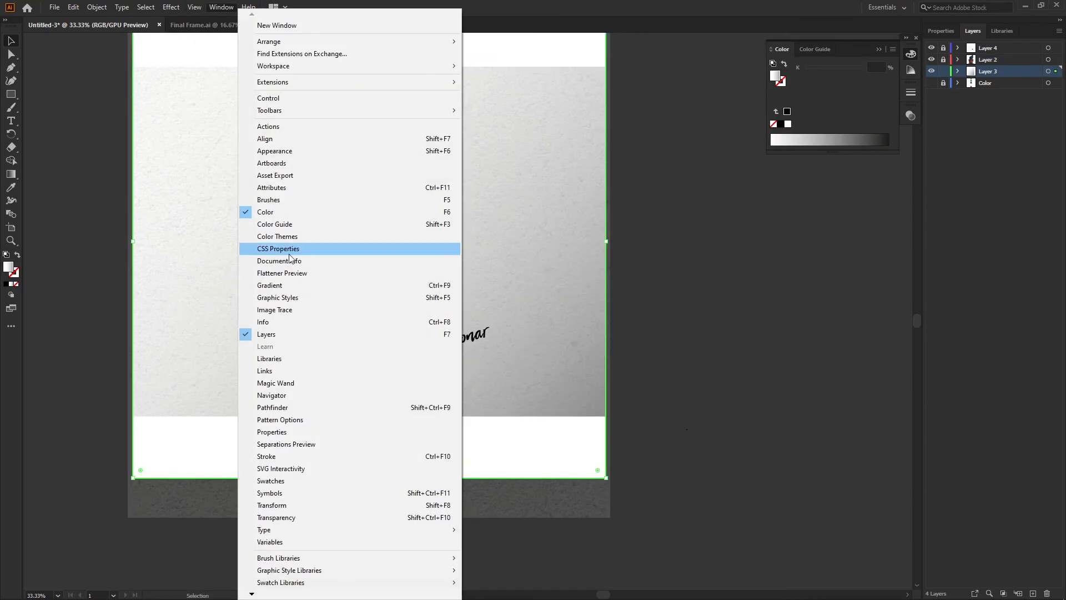
{"action": "left_click", "coordinate": [305, 294]}
{"action": "double_click", "coordinate": [760, 311]}
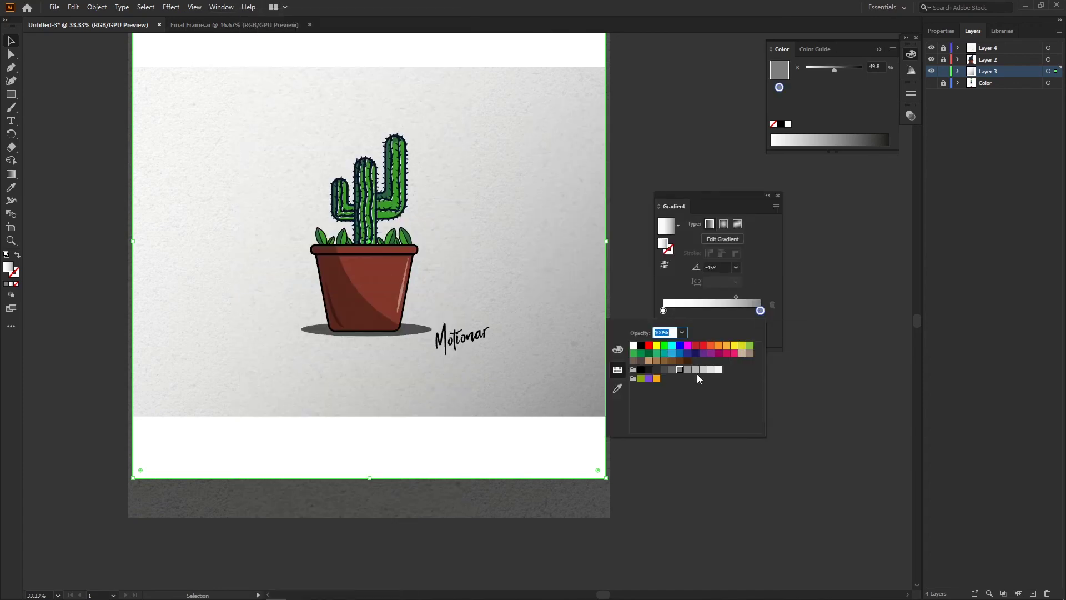
{"action": "left_click", "coordinate": [696, 370]}
{"action": "left_click", "coordinate": [777, 195]}
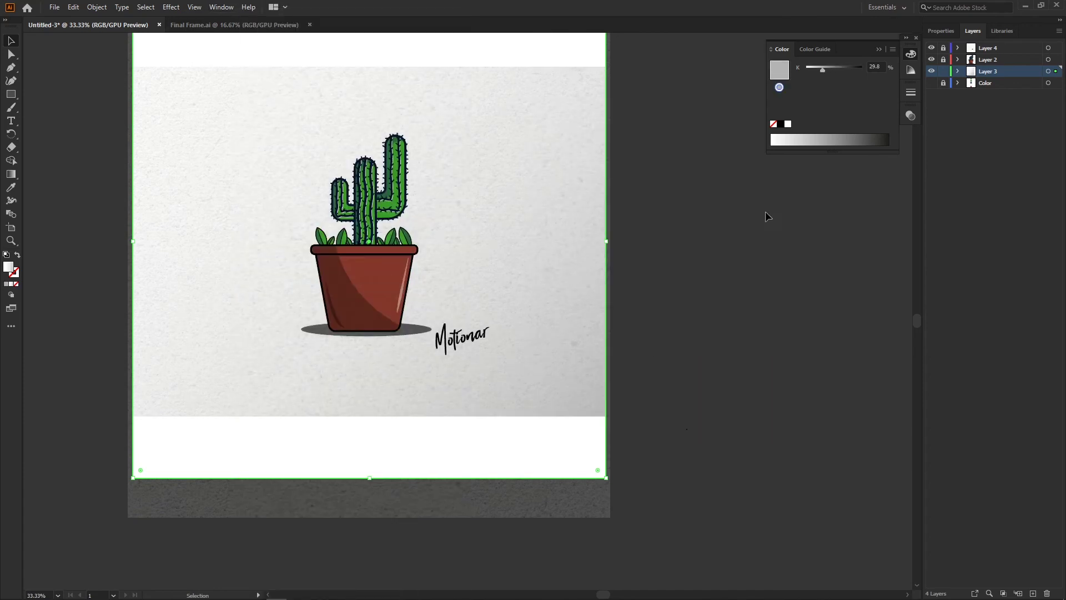
{"action": "key", "text": "ctrl+minus"}
{"action": "key", "text": "ctrl+0"}
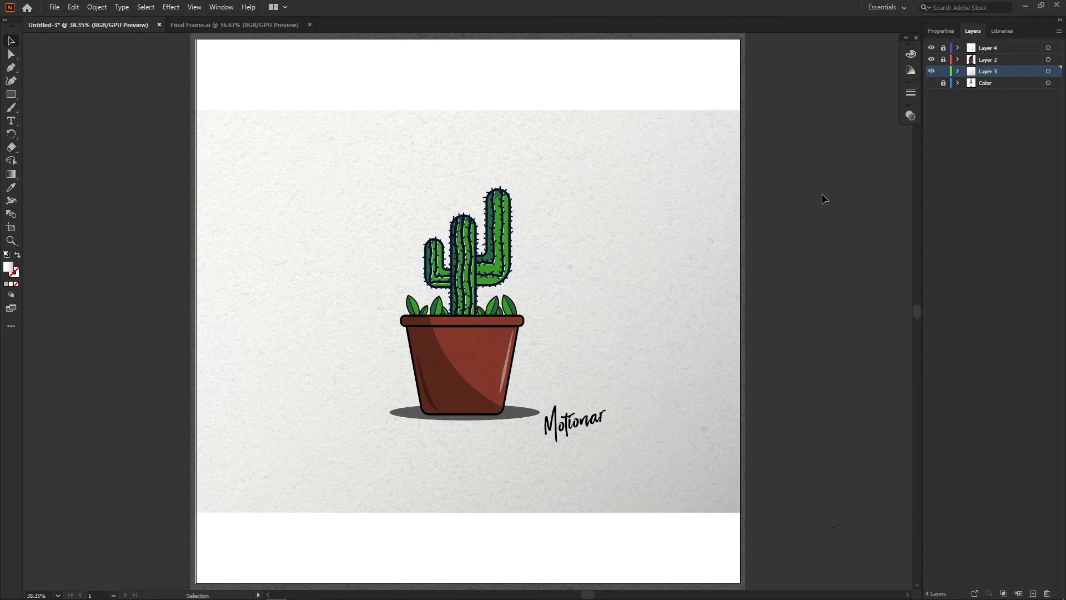